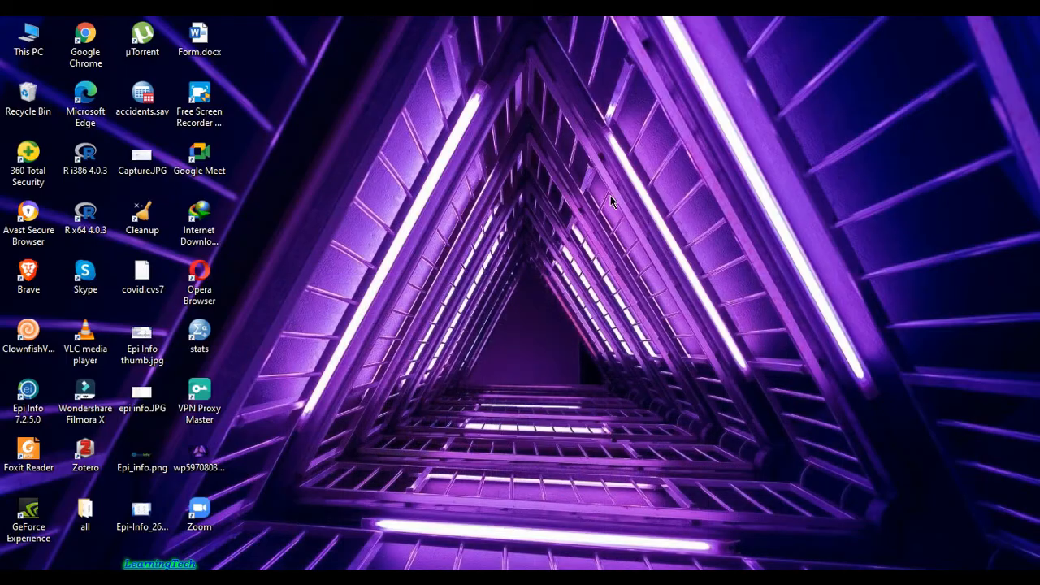
{"action": "right_click", "coordinate": [657, 245]}
{"action": "left_click", "coordinate": [651, 240]}
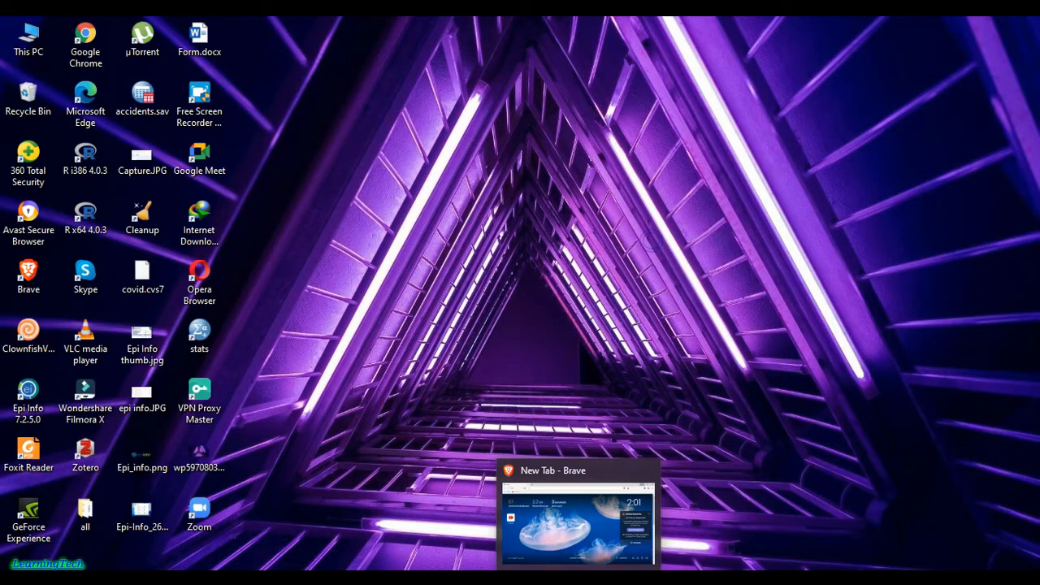
Switch to the Brave browser, search for "epi info" and open the CDC Epi Info result
{"action": "left_click", "coordinate": [578, 577]}
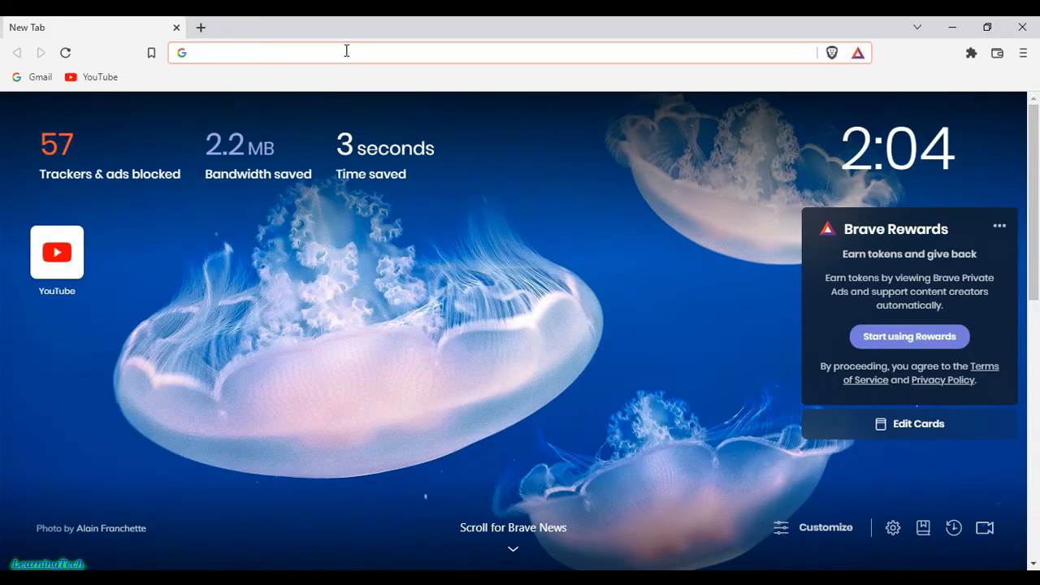
{"action": "left_click", "coordinate": [347, 51]}
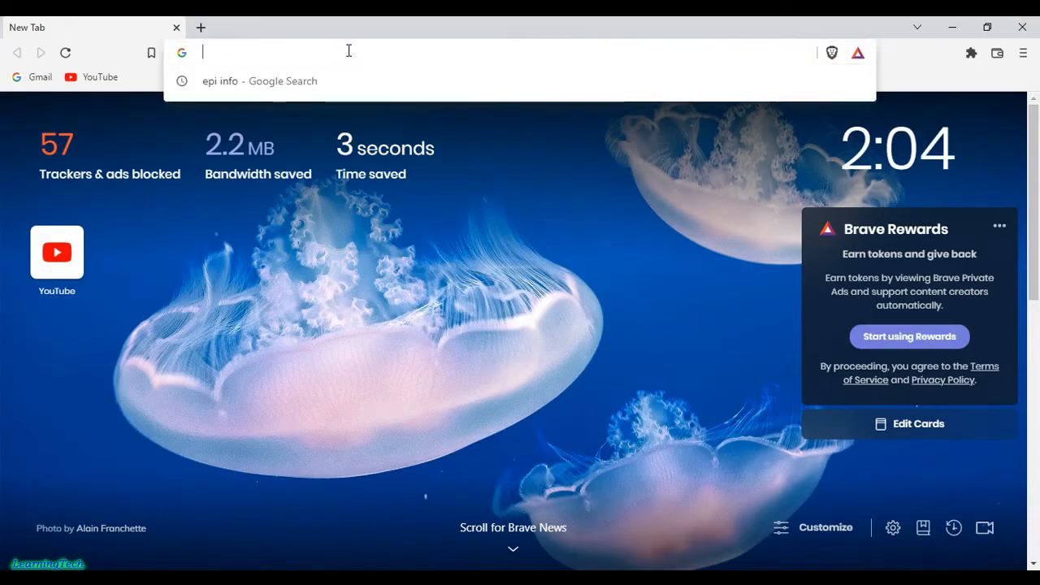
{"action": "left_click", "coordinate": [318, 83]}
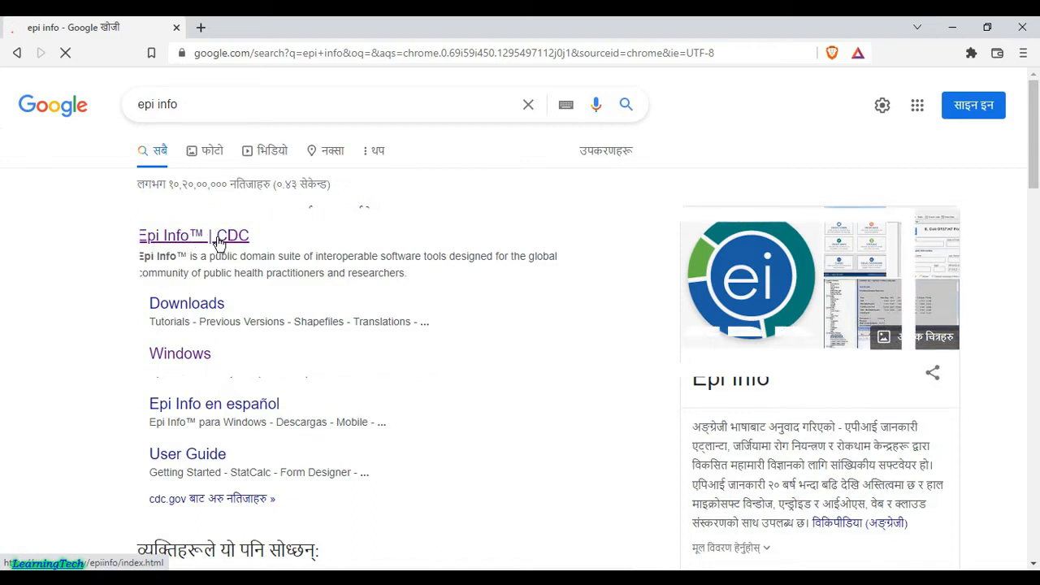
{"action": "left_click", "coordinate": [218, 240]}
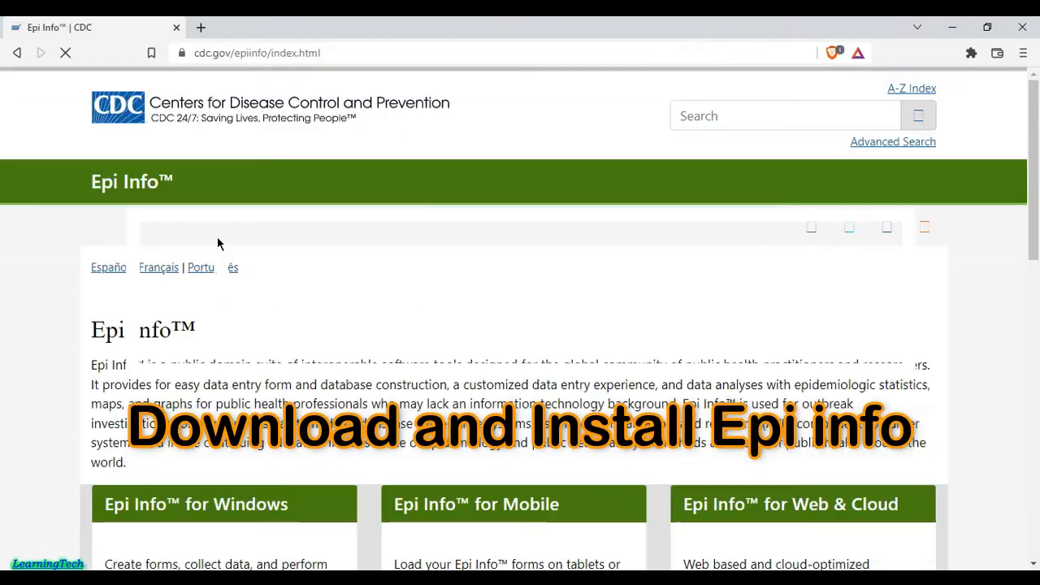
Open the Epi Info for Windows page from the CDC Epi Info site
{"action": "scroll", "coordinate": [231, 236], "scroll_direction": "down", "scroll_amount": 3}
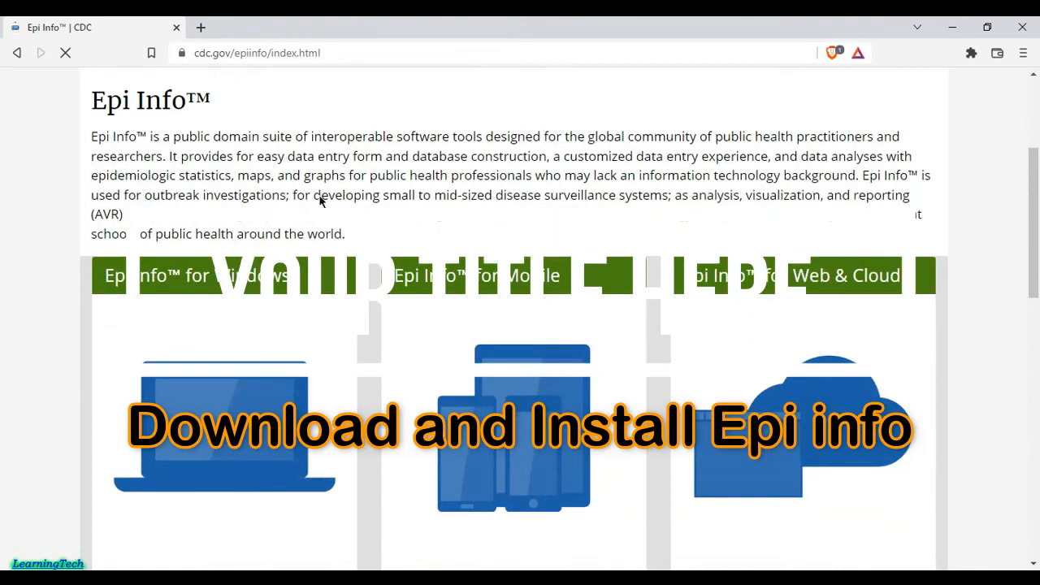
{"action": "scroll", "coordinate": [239, 244], "scroll_direction": "down", "scroll_amount": 1}
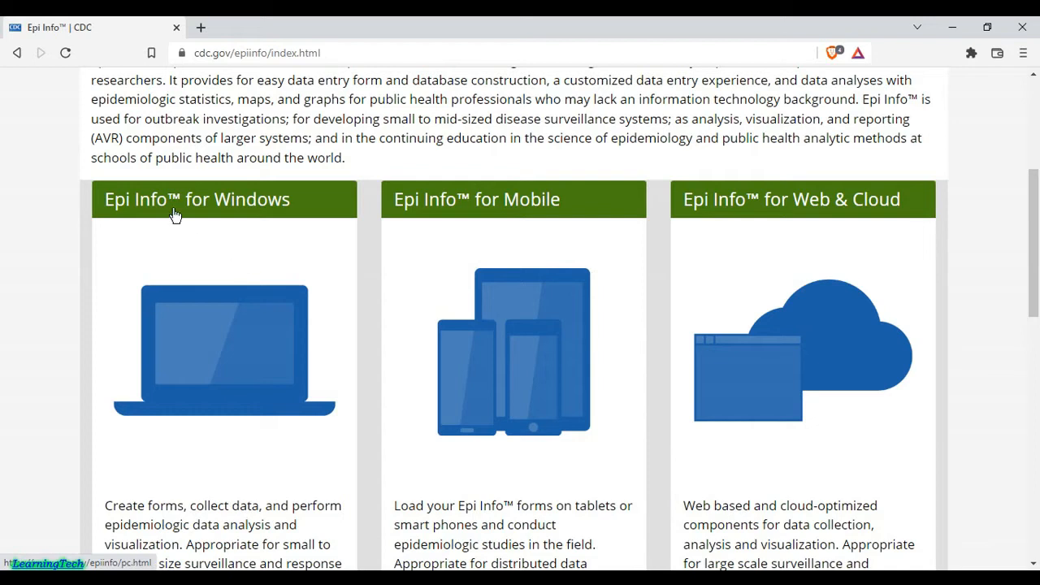
{"action": "left_click", "coordinate": [235, 205]}
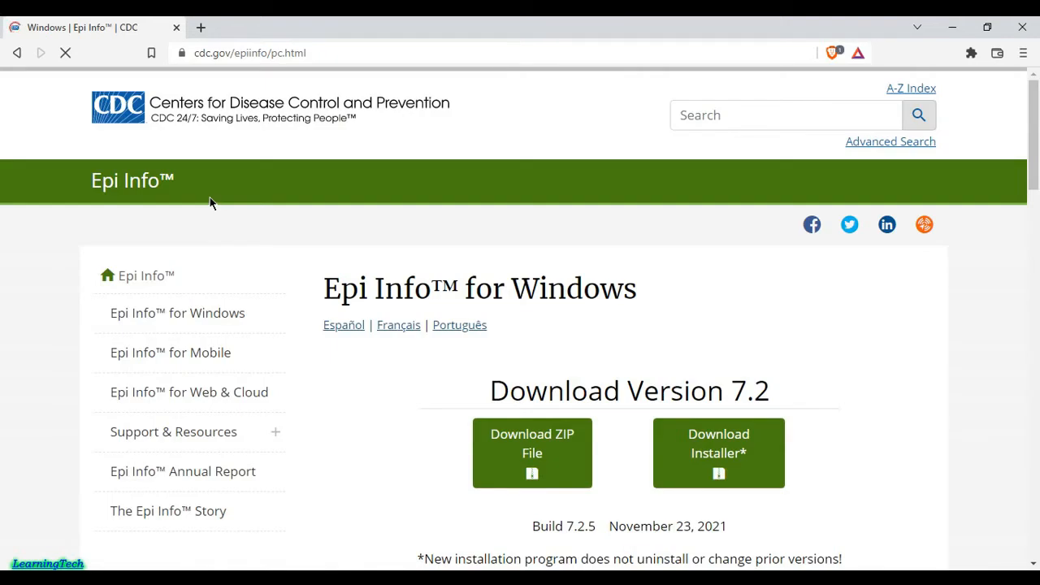
Request the Version 7.2 installer download, cancel saving the zip file and minimize the browser
{"action": "scroll", "coordinate": [673, 295], "scroll_direction": "down", "scroll_amount": 2}
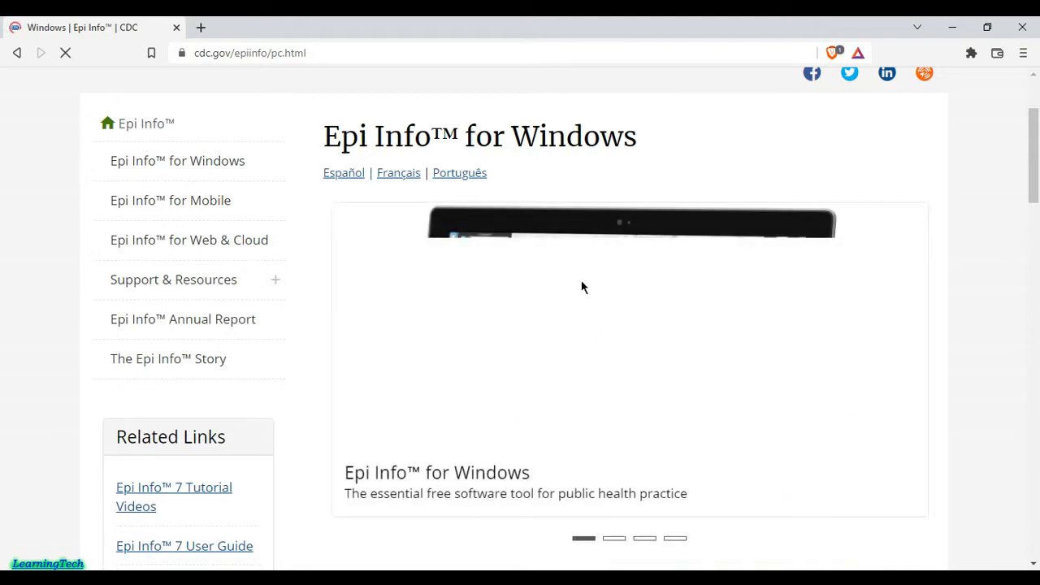
{"action": "scroll", "coordinate": [580, 285], "scroll_direction": "down", "scroll_amount": 5}
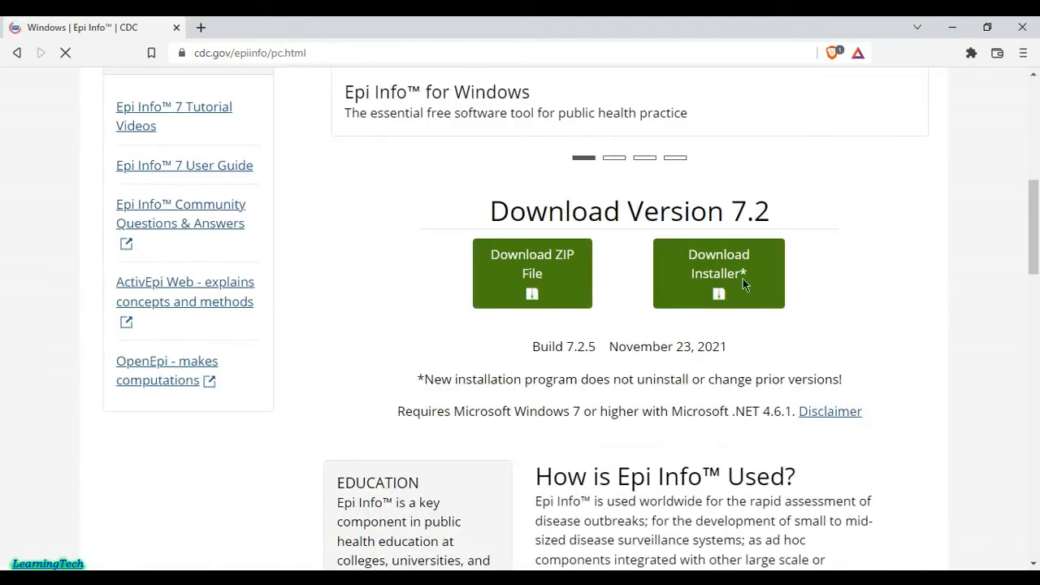
{"action": "left_click", "coordinate": [747, 282]}
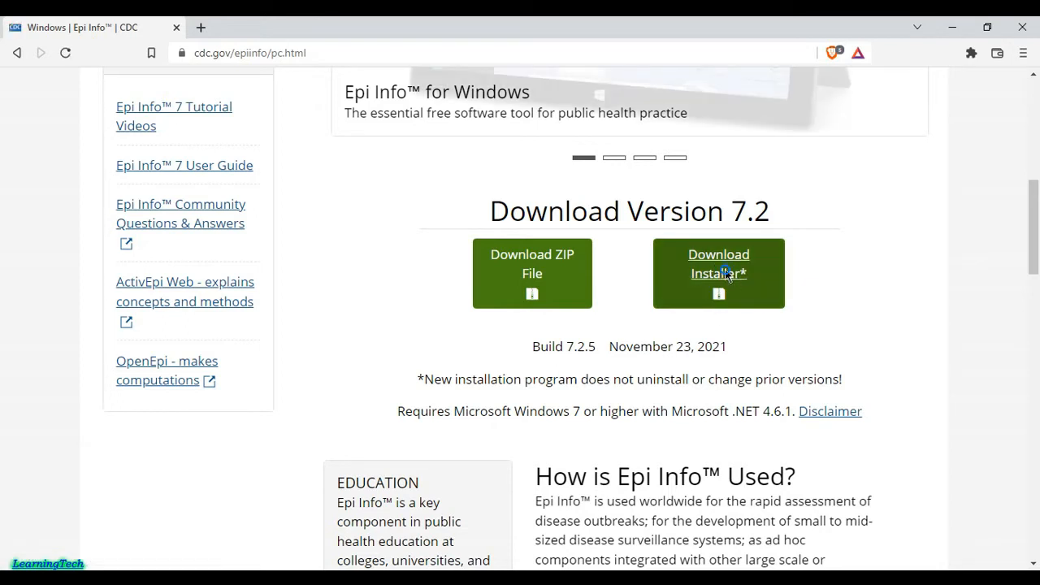
{"action": "left_click", "coordinate": [726, 275]}
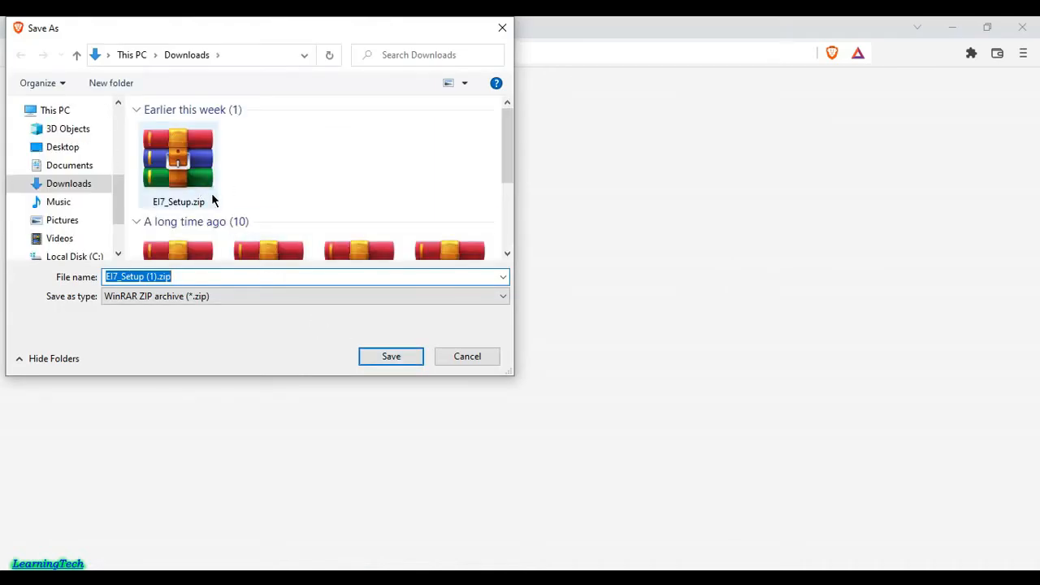
{"action": "left_click", "coordinate": [457, 358]}
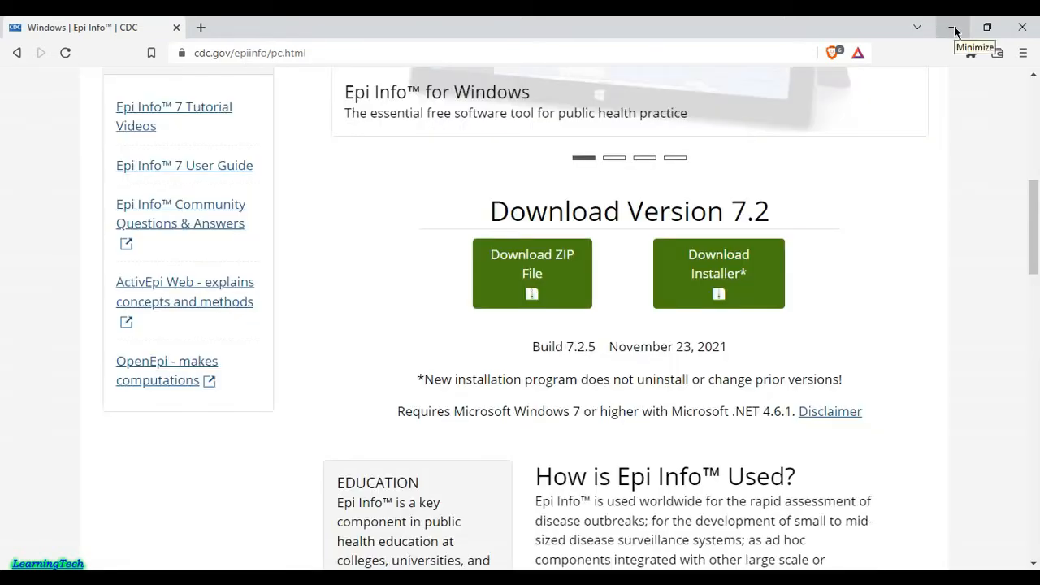
{"action": "left_click", "coordinate": [956, 31]}
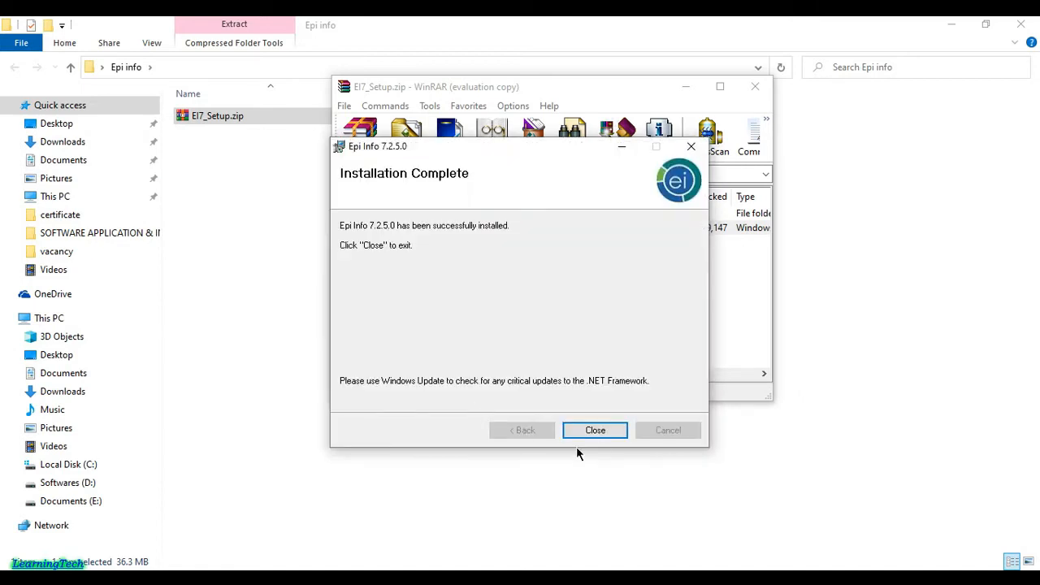
Close the finished setup, archive and folder windows, and launch Epi Info 7.2.5.0
{"action": "left_click", "coordinate": [598, 431]}
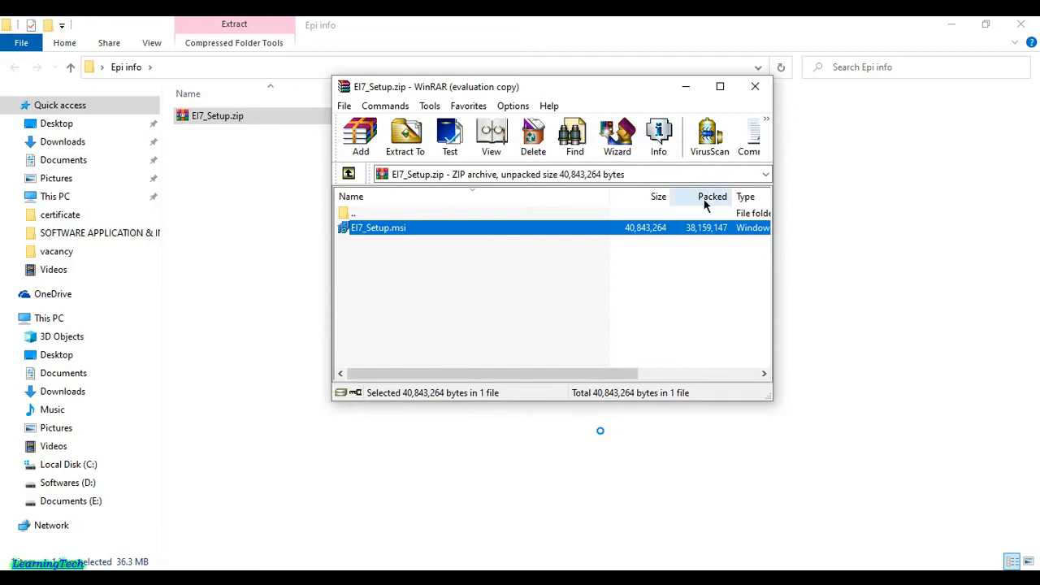
{"action": "left_click", "coordinate": [755, 86]}
{"action": "left_click", "coordinate": [1021, 23]}
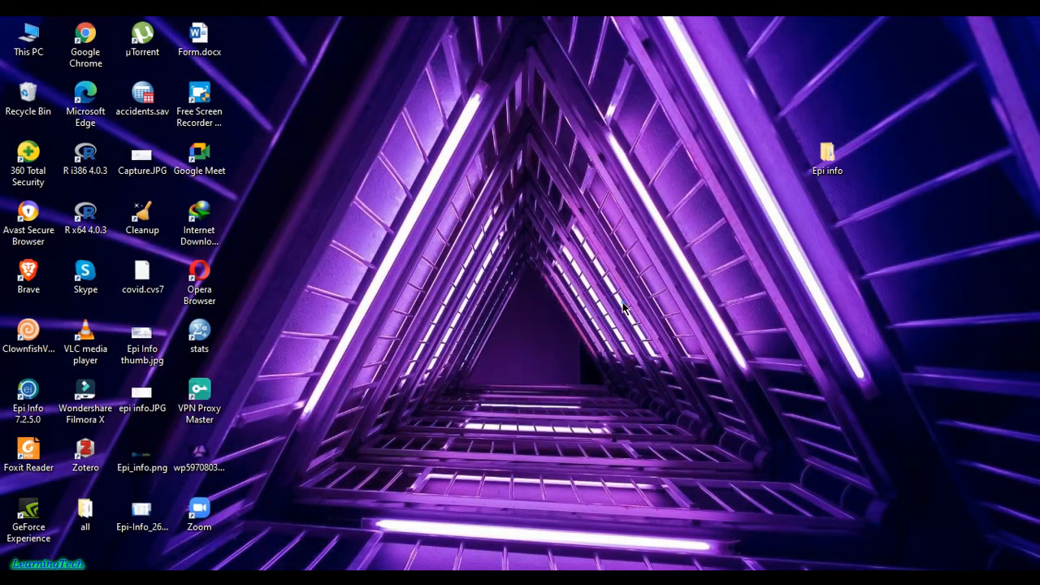
{"action": "double_click", "coordinate": [25, 404]}
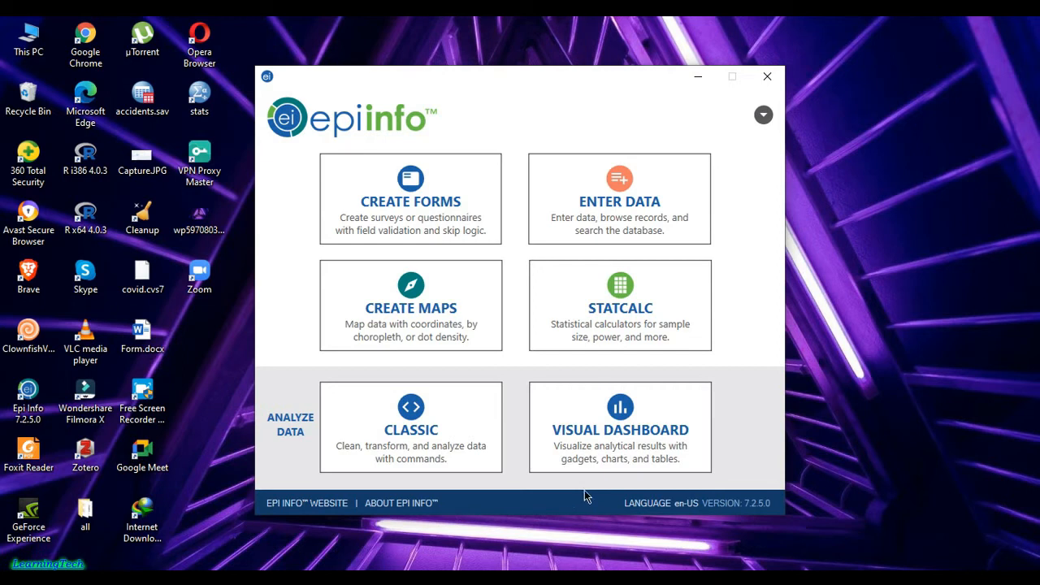
Review the questionnaire fields and questions in Form.docx in Word, and minimize the document
{"action": "mouse_move", "coordinate": [541, 578]}
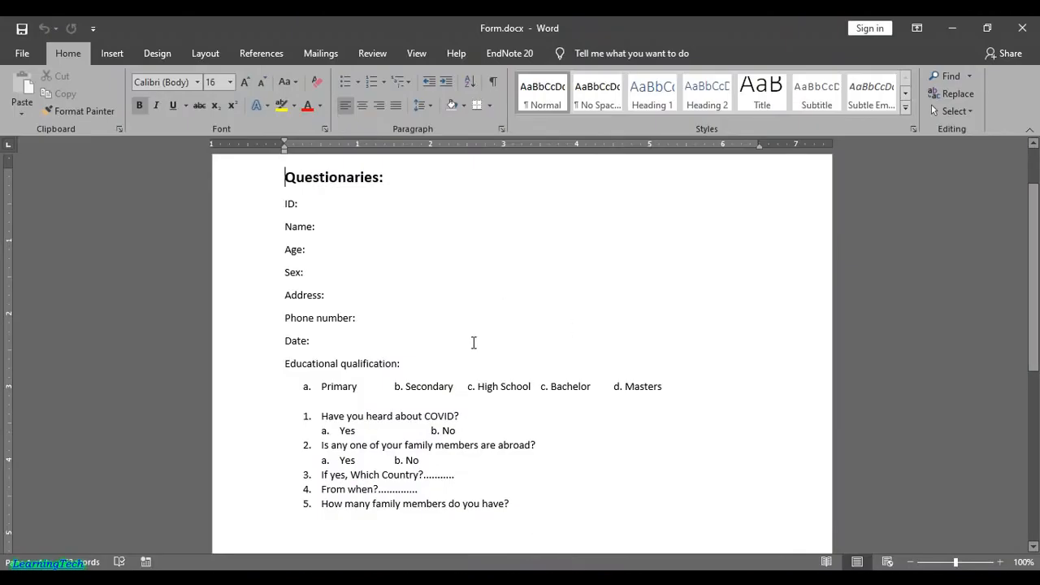
{"action": "scroll", "coordinate": [474, 342], "scroll_direction": "down", "scroll_amount": 3}
{"action": "scroll", "coordinate": [469, 325], "scroll_direction": "up", "scroll_amount": 4}
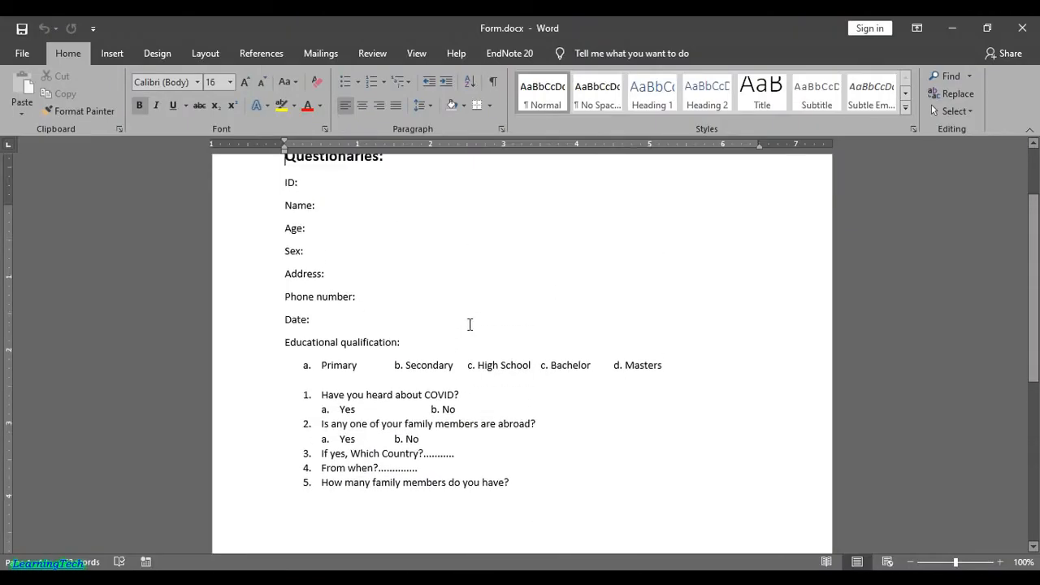
{"action": "scroll", "coordinate": [355, 274], "scroll_direction": "down", "scroll_amount": 1}
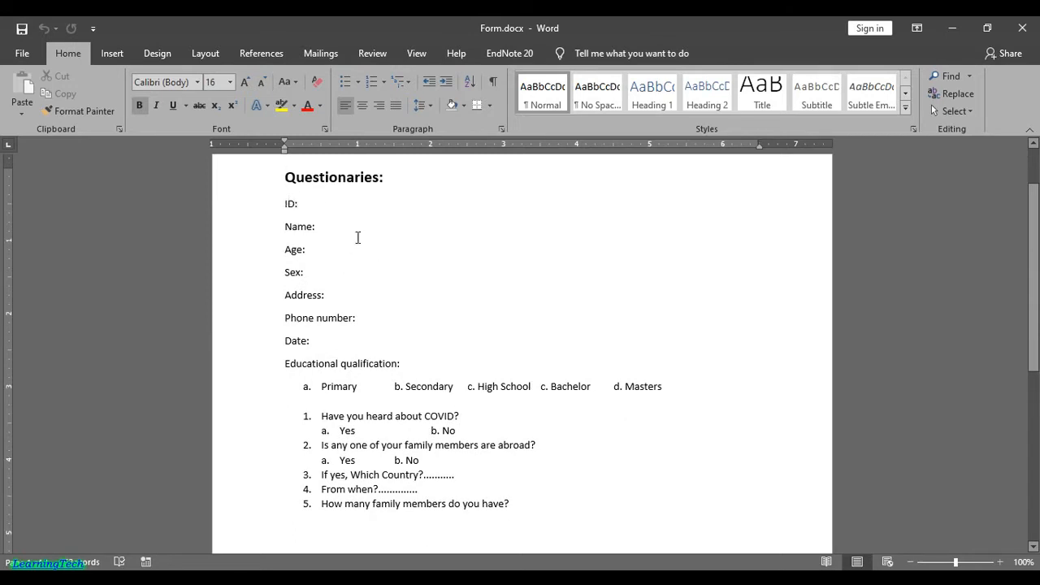
{"action": "left_click", "coordinate": [952, 30]}
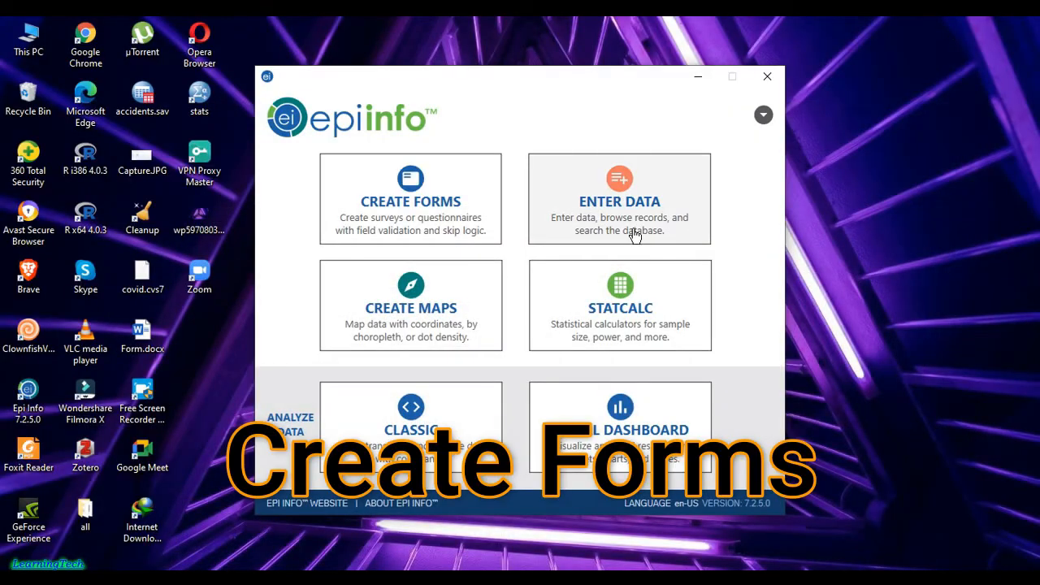
Start a new project in Epi Info's form creation module, named "Questions" with the description "Example for epi info"
{"action": "left_click", "coordinate": [433, 233]}
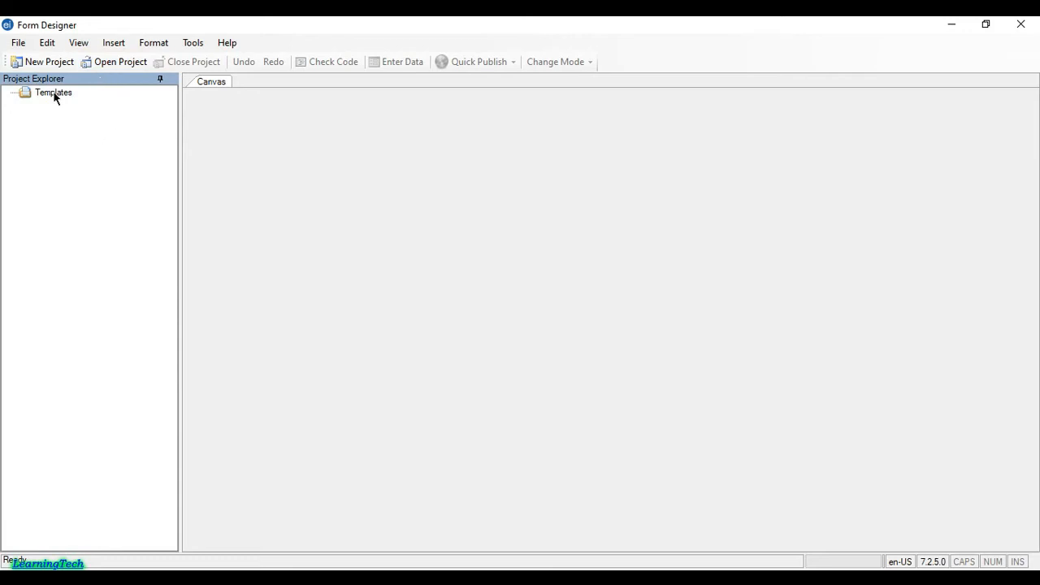
{"action": "left_click", "coordinate": [48, 67]}
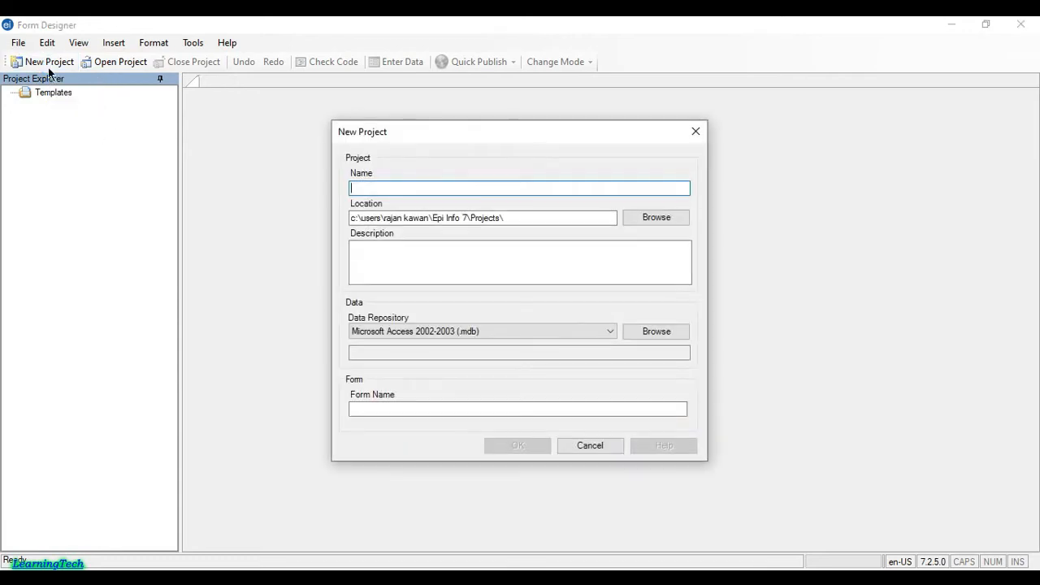
{"action": "left_click", "coordinate": [451, 191]}
{"action": "type", "text": "Questions"}
{"action": "left_click", "coordinate": [439, 253]}
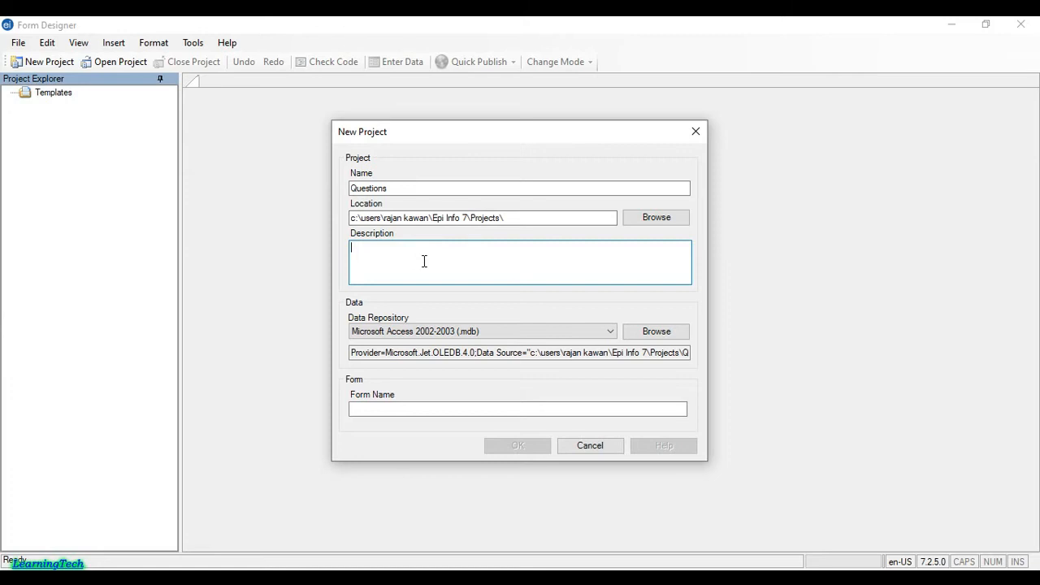
{"action": "type", "text": "Example for epi info"}
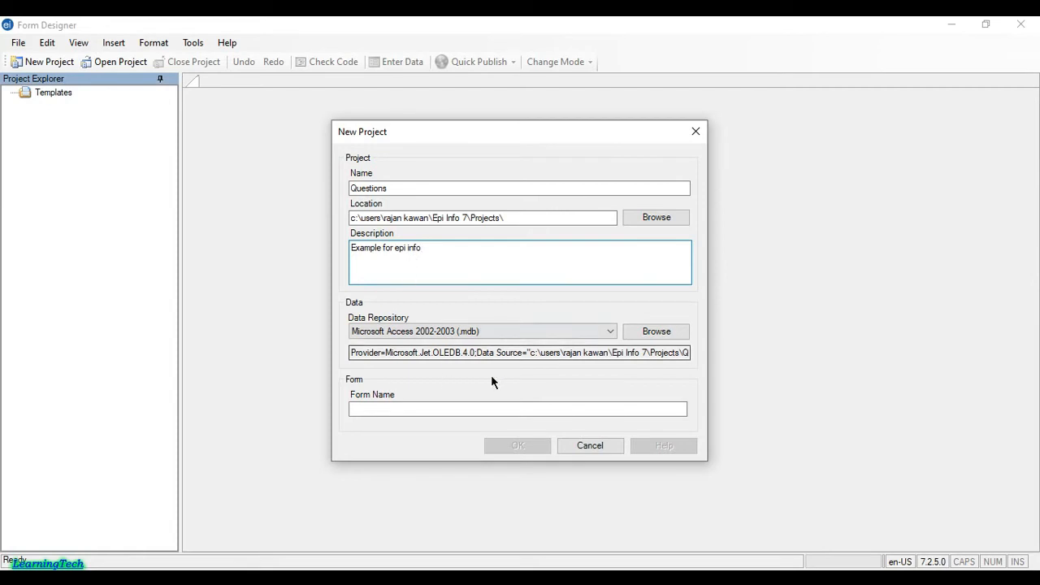
Name the form "Questionss", create the project and select the form's Page 1
{"action": "left_click", "coordinate": [388, 409]}
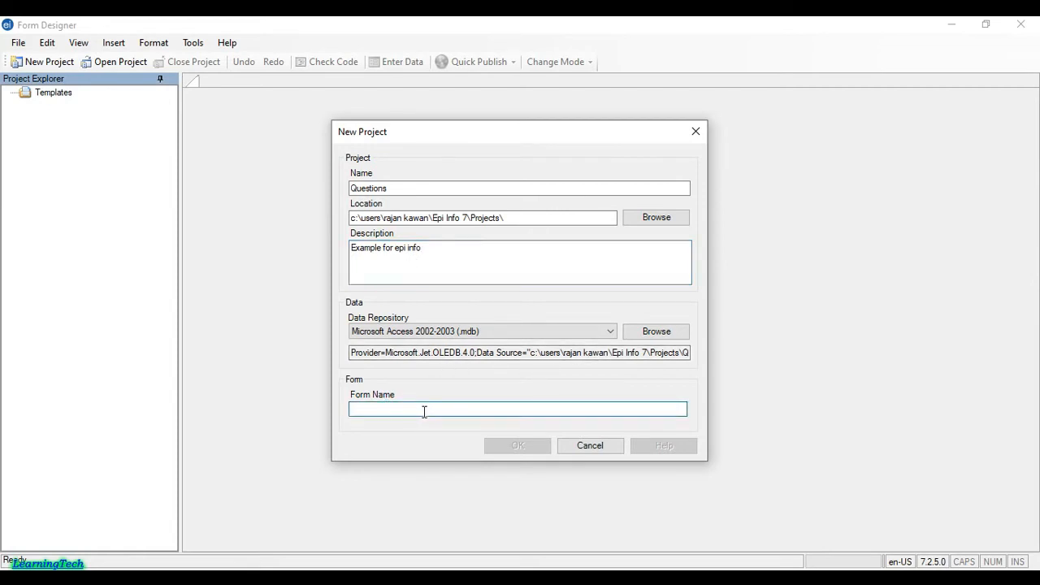
{"action": "type", "text": "Ques"}
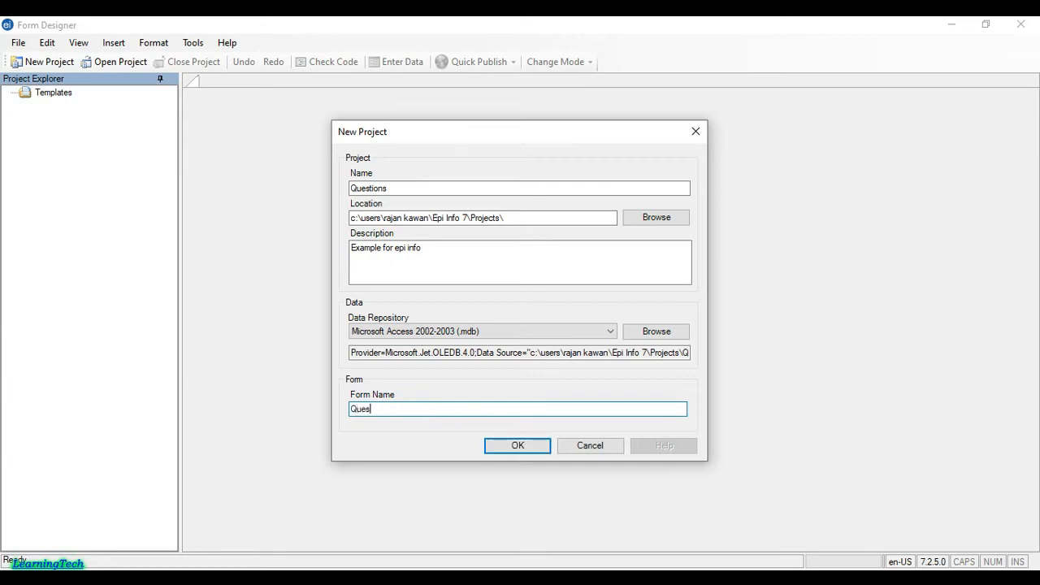
{"action": "key", "text": "BackSpace"}
{"action": "key", "text": "BackSpace"}
{"action": "type", "text": "ions"}
{"action": "left_click", "coordinate": [518, 447]}
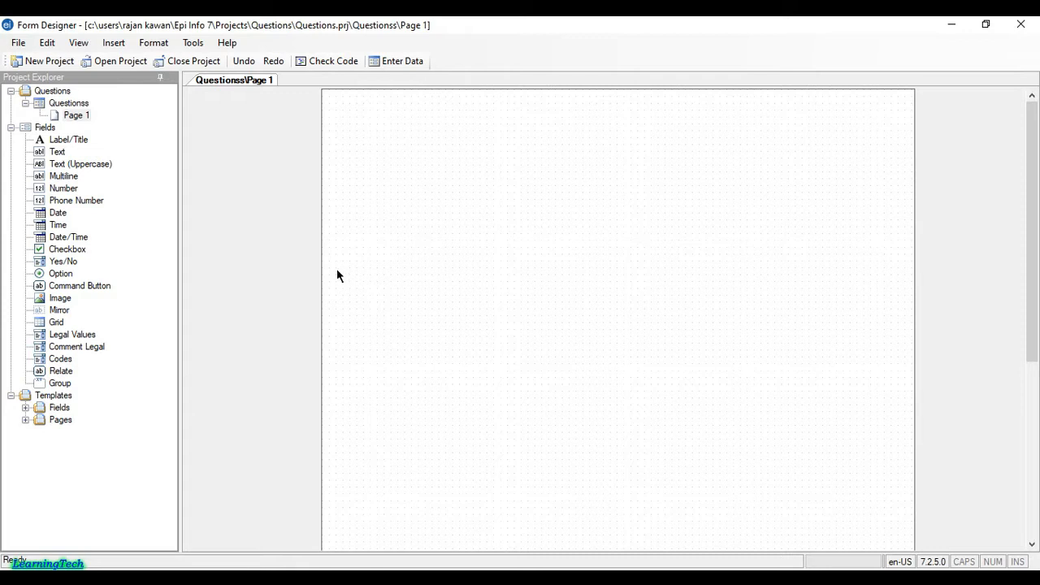
{"action": "left_click", "coordinate": [76, 115]}
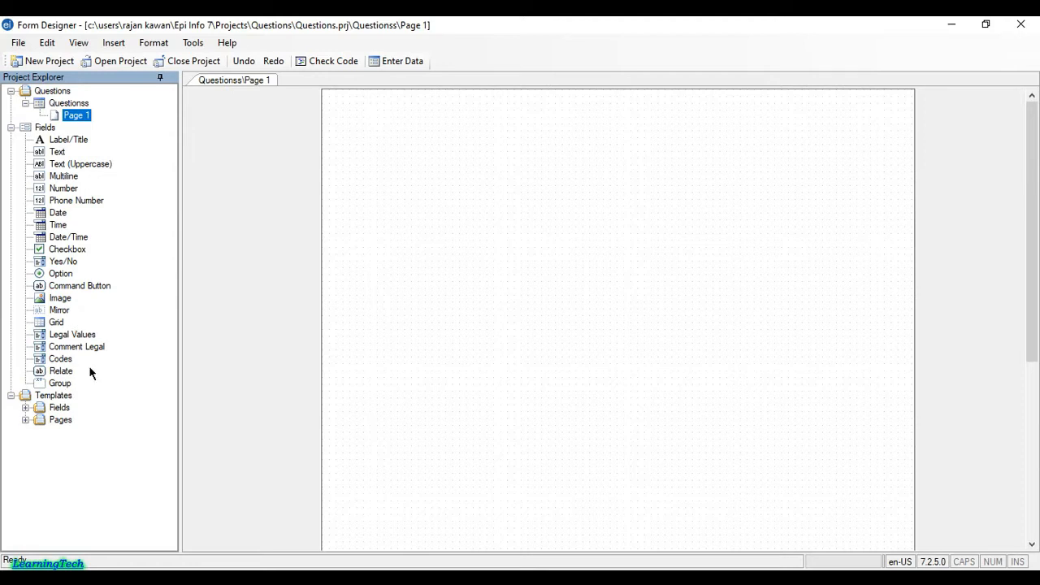
Arrange Form.docx in Word and the Form Designer side by side, giving the Form Designer the wider share of the screen
{"action": "left_click", "coordinate": [529, 557]}
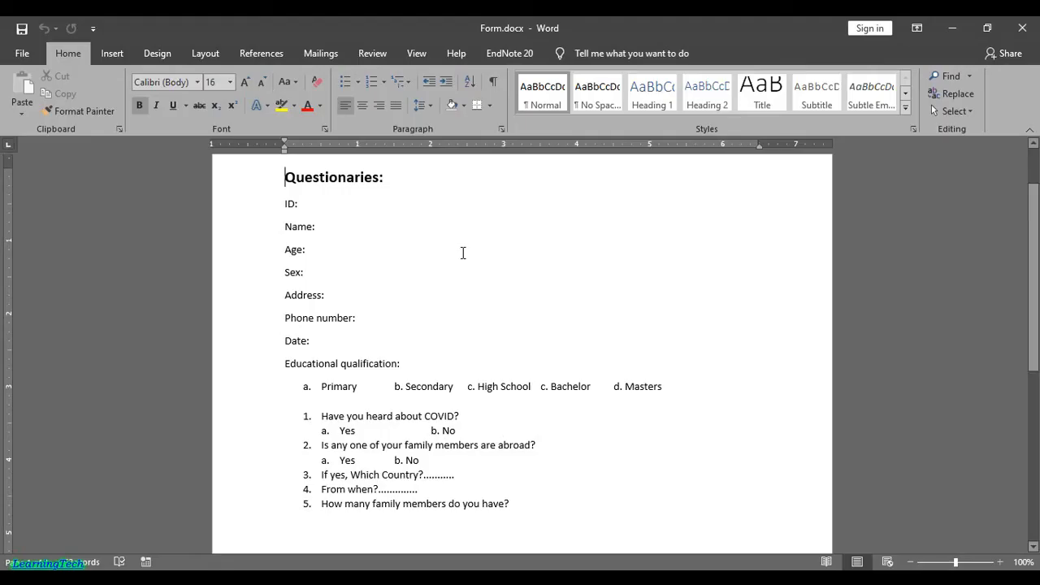
{"action": "left_click", "coordinate": [987, 29]}
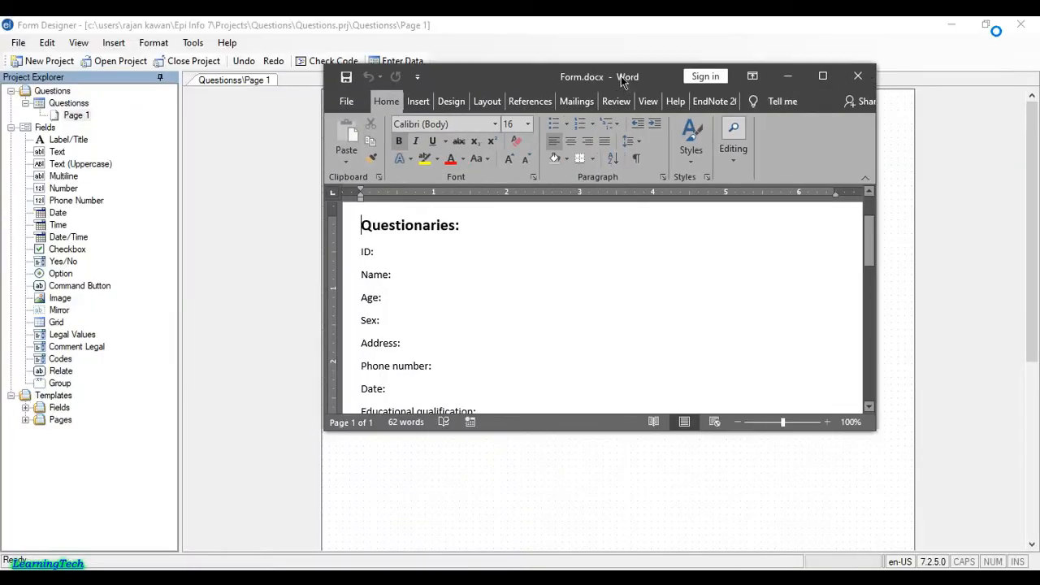
{"action": "left_click_drag", "start_coordinate": [520, 77], "coordinate": [2, 122]}
{"action": "left_click", "coordinate": [986, 25]}
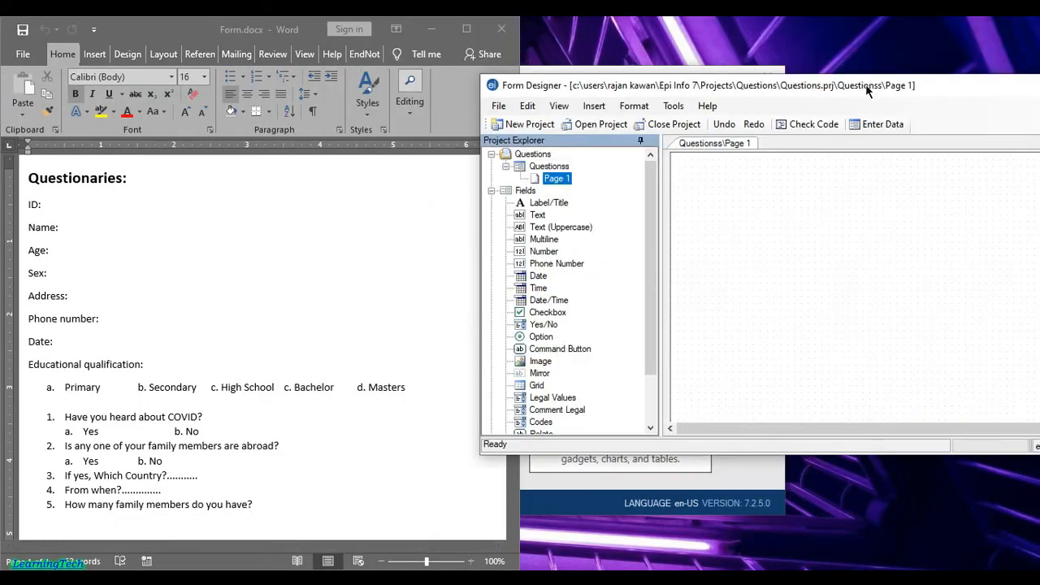
{"action": "left_click_drag", "start_coordinate": [935, 95], "coordinate": [1039, 89]}
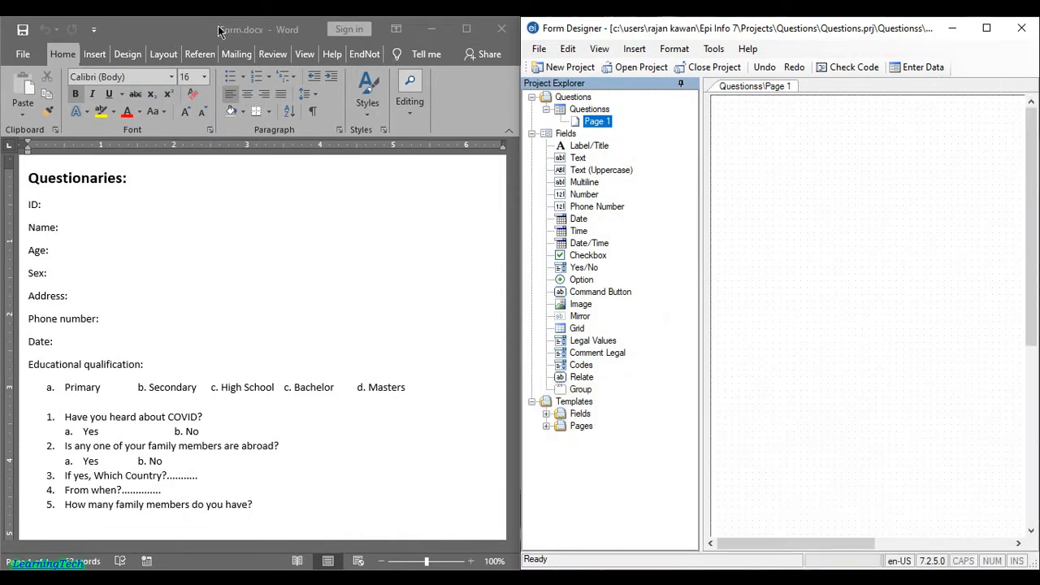
{"action": "left_click_drag", "start_coordinate": [517, 257], "coordinate": [367, 263]}
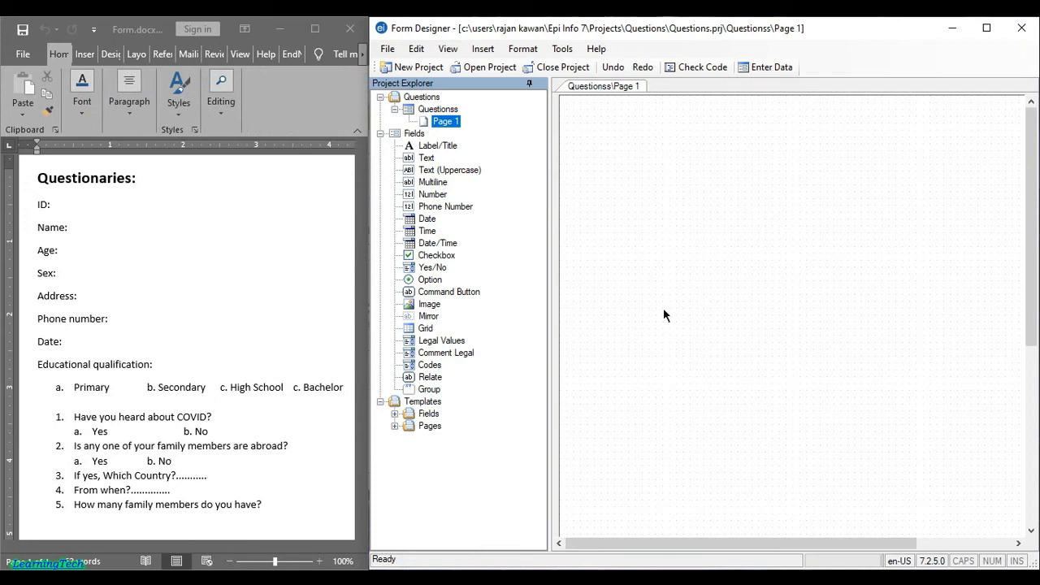
{"action": "left_click", "coordinate": [101, 190]}
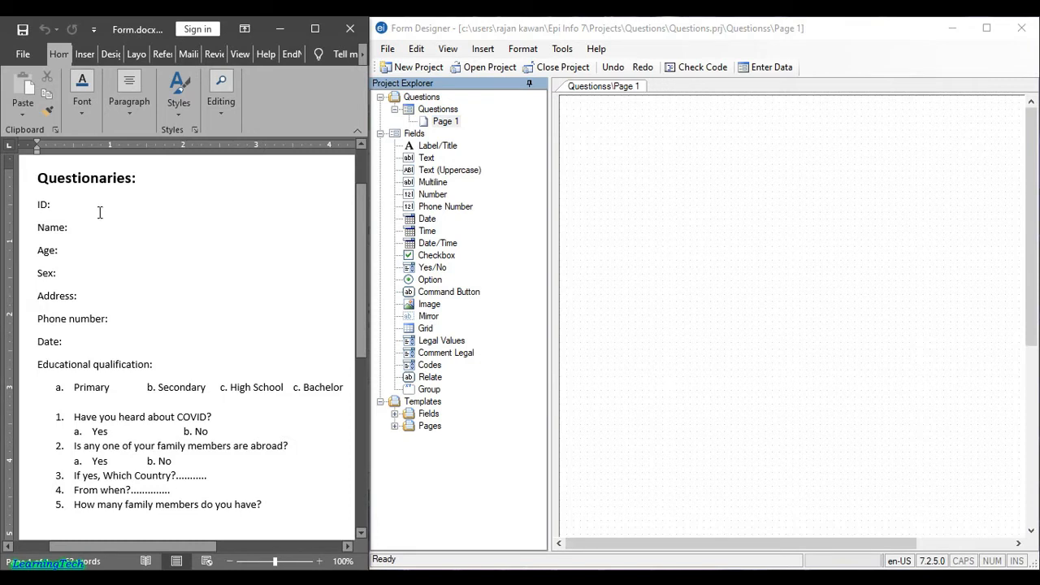
Add a Label/Title field near the upper left of Page 1 with the prompt and field name "Questions"
{"action": "left_click", "coordinate": [155, 187]}
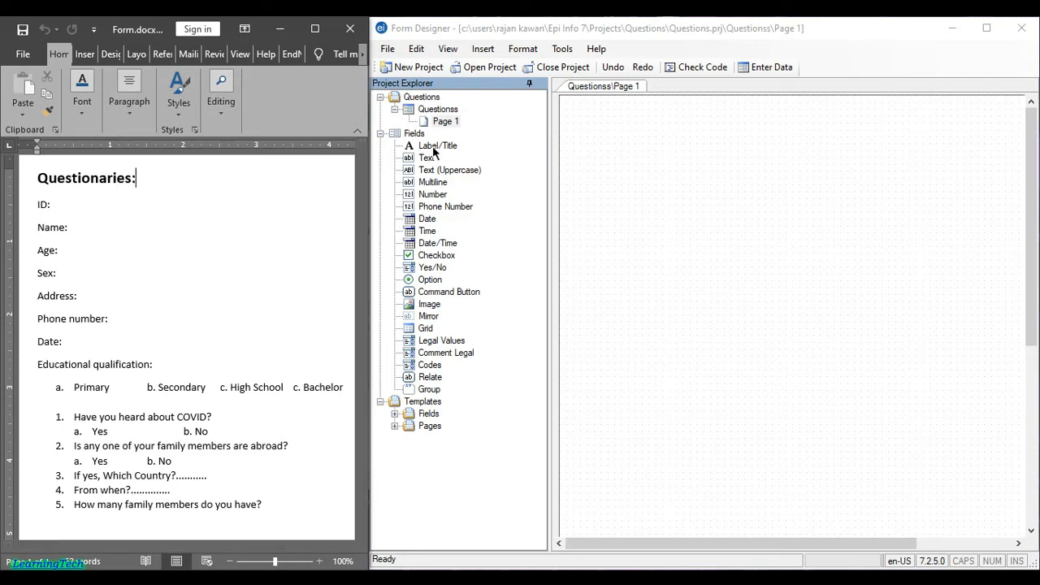
{"action": "left_click", "coordinate": [434, 147]}
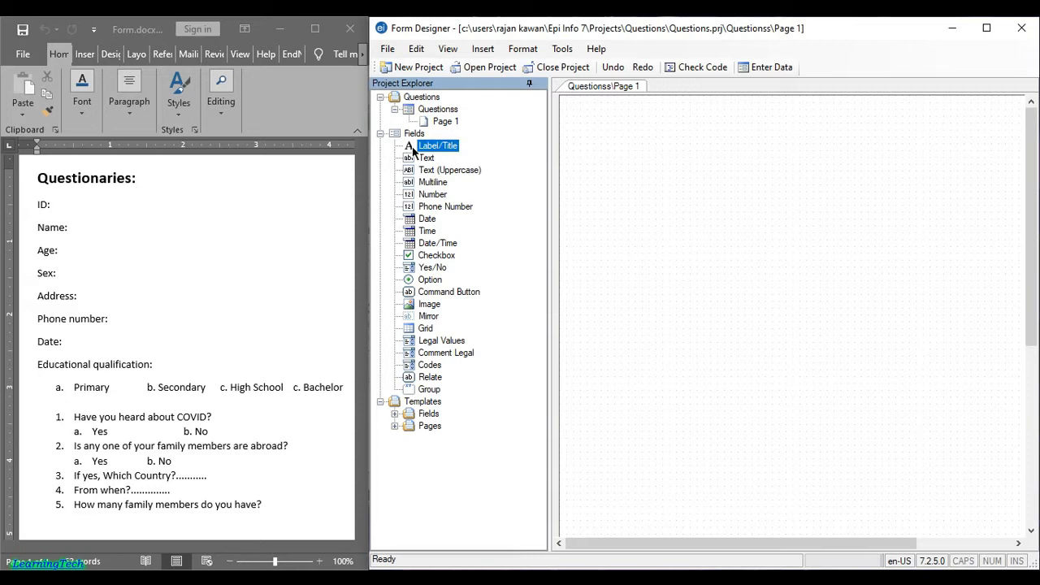
{"action": "left_click_drag", "start_coordinate": [467, 147], "coordinate": [597, 131]}
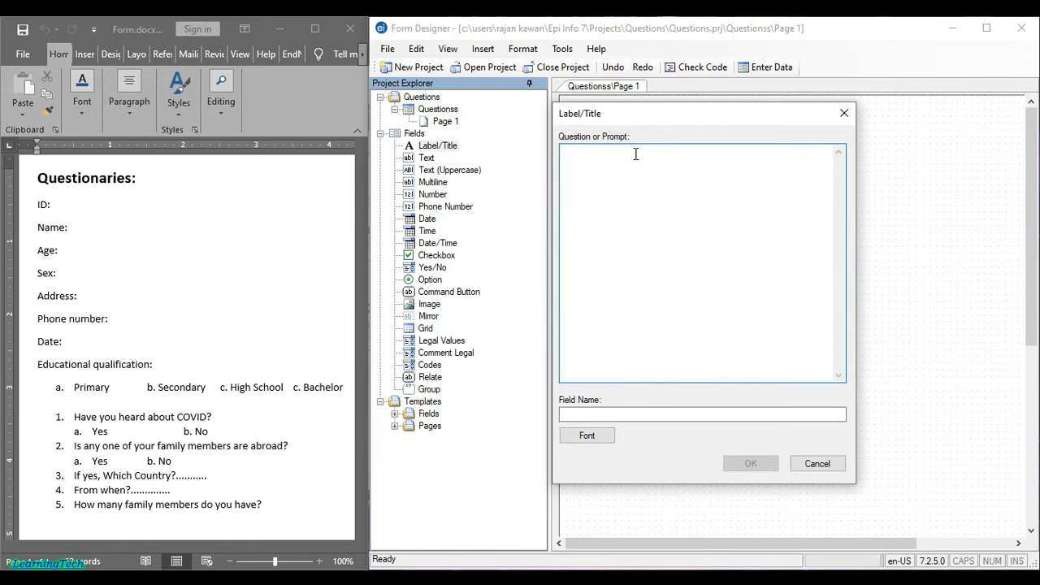
{"action": "left_click", "coordinate": [618, 414]}
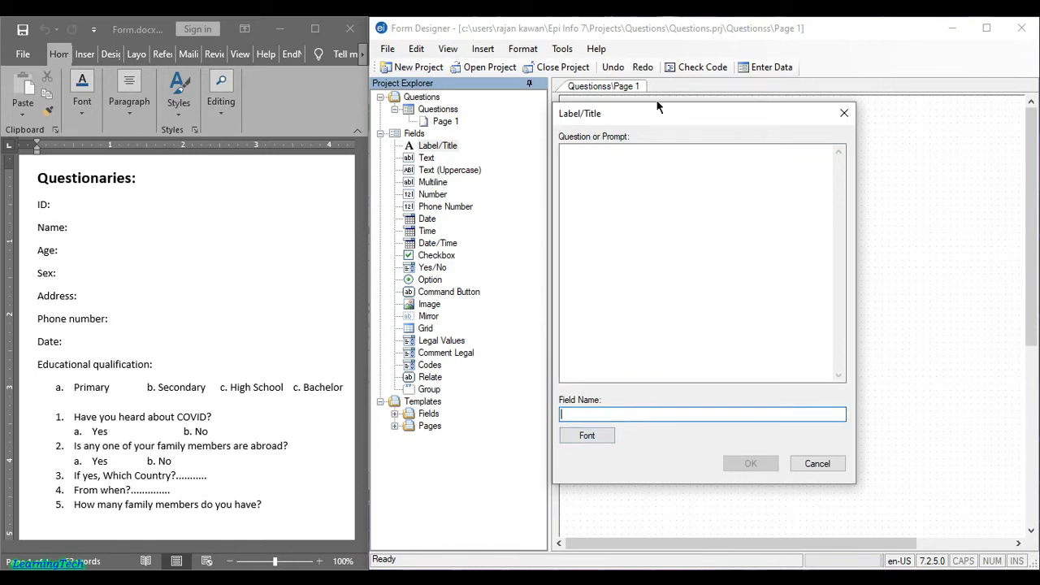
{"action": "left_click", "coordinate": [657, 180]}
{"action": "type", "text": "Q"}
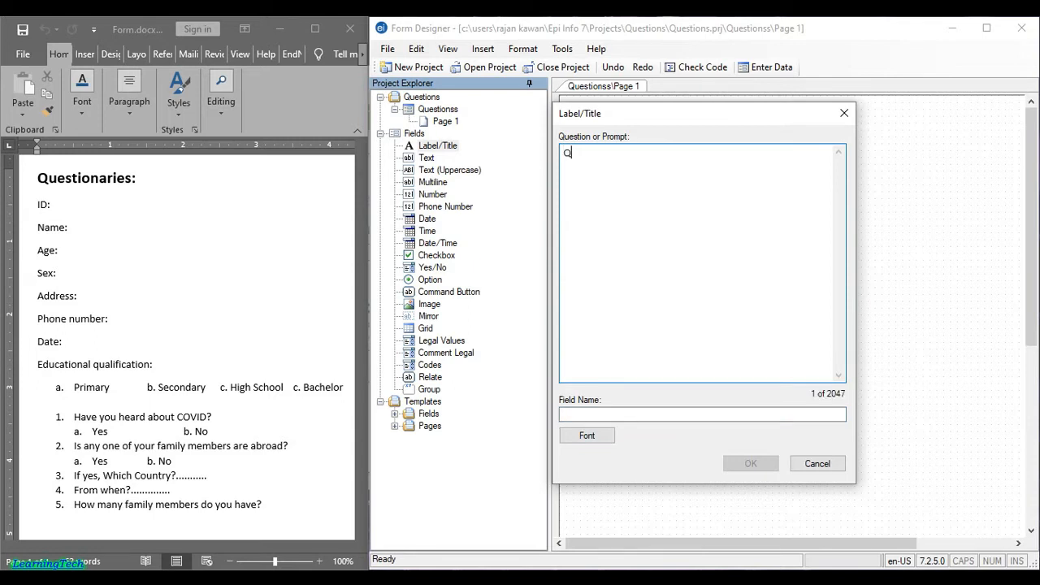
{"action": "type", "text": "uestions"}
{"action": "left_click", "coordinate": [709, 412]}
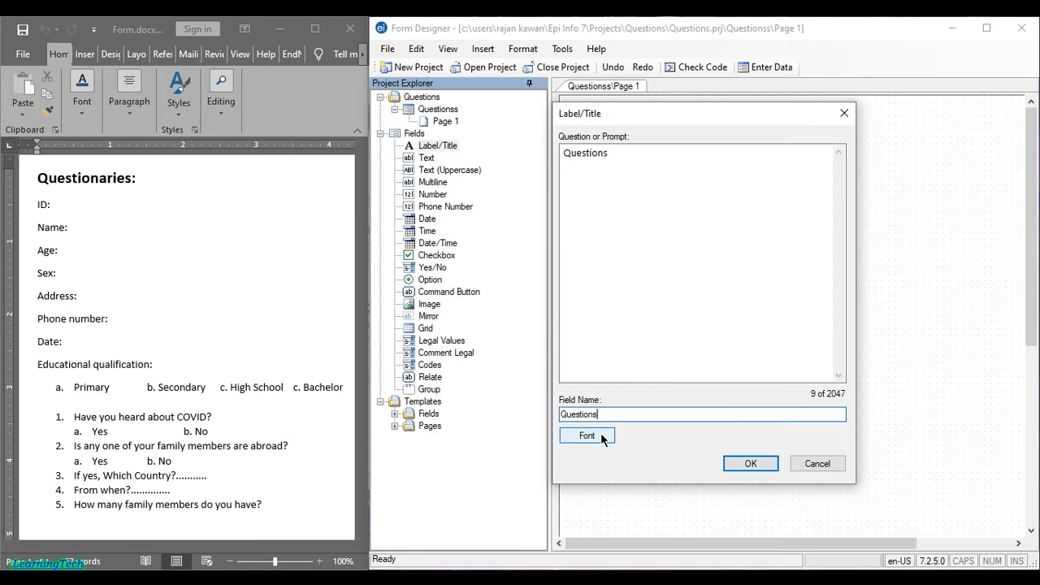
Set the title's font style to Bold and place the label on the page
{"action": "left_click", "coordinate": [602, 438]}
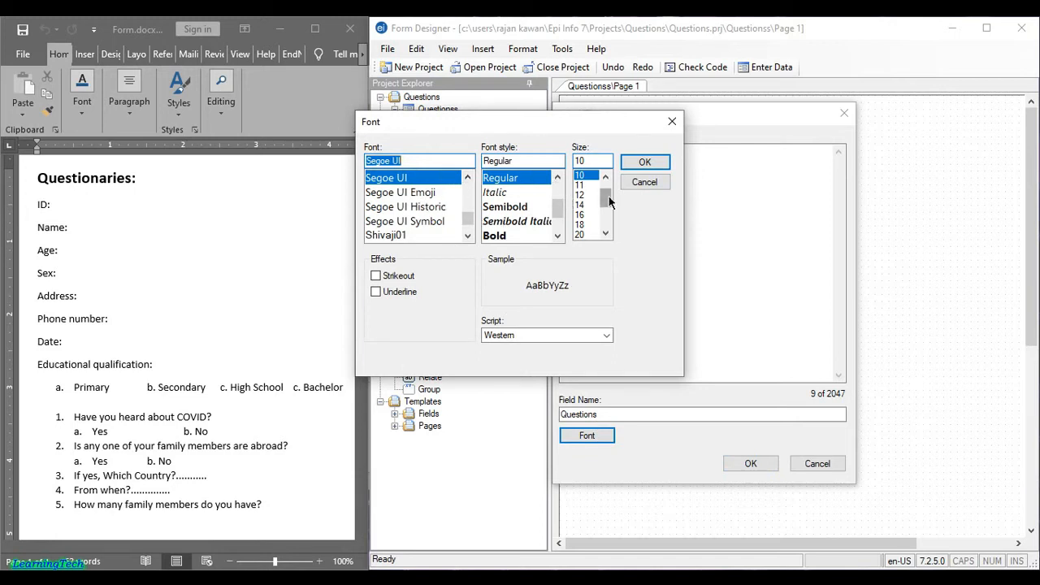
{"action": "left_click", "coordinate": [497, 235]}
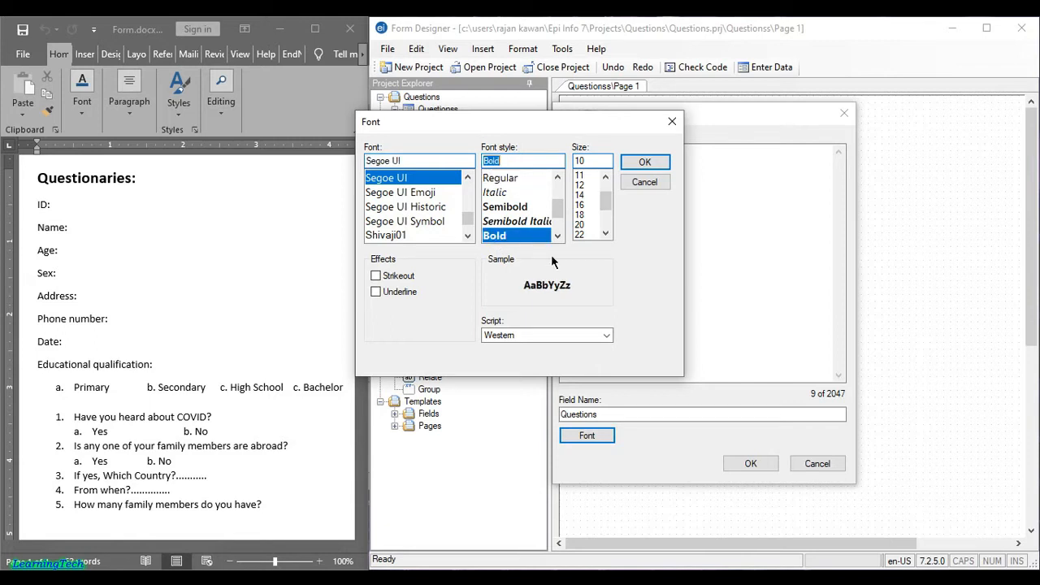
{"action": "left_click", "coordinate": [650, 161]}
{"action": "left_click", "coordinate": [744, 461]}
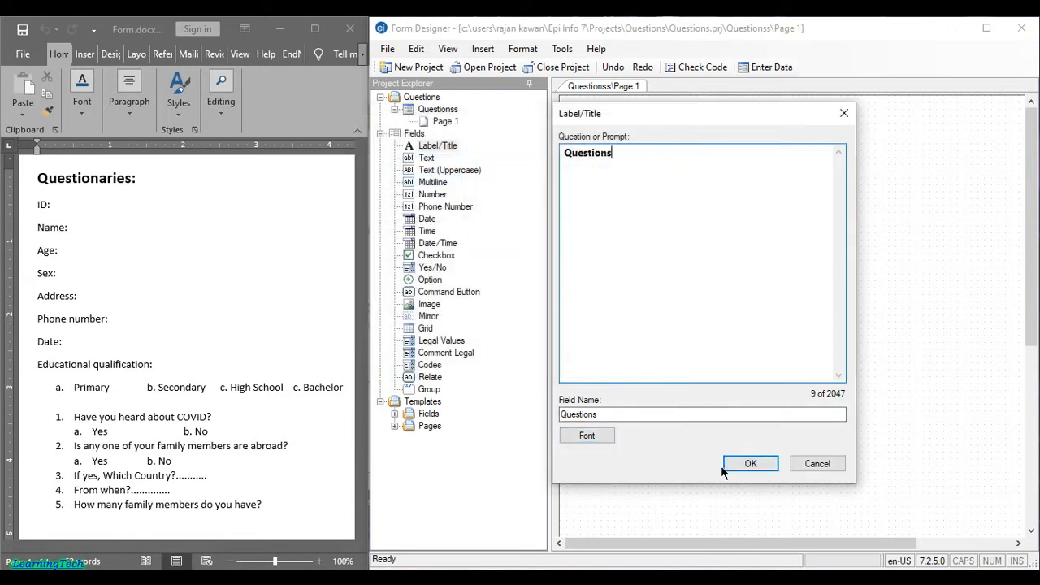
{"action": "left_click", "coordinate": [624, 138]}
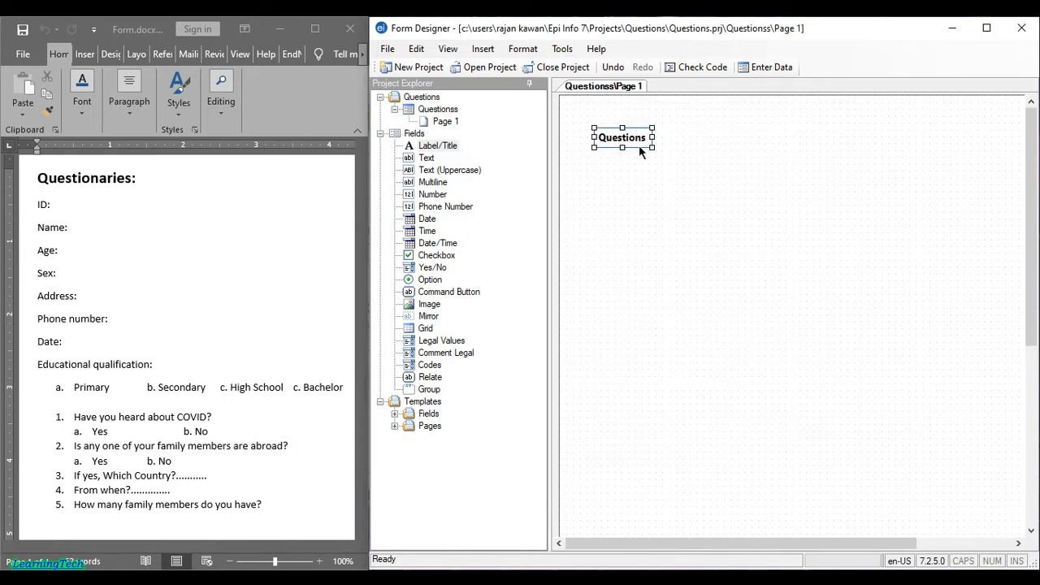
{"action": "left_click", "coordinate": [657, 185]}
Set the font size of the "Questions" title to 18
{"action": "right_click", "coordinate": [632, 133]}
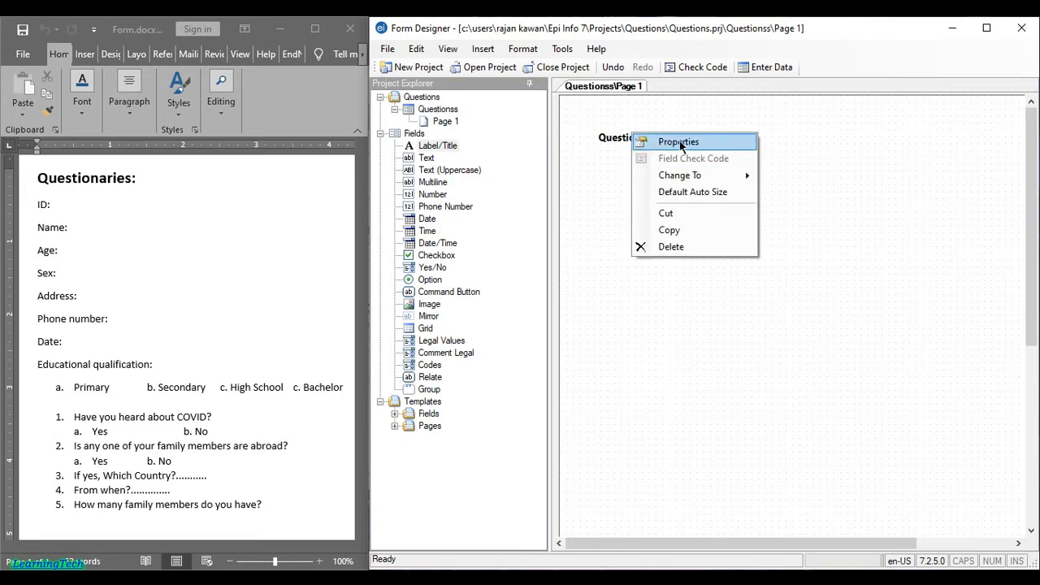
{"action": "left_click", "coordinate": [681, 143]}
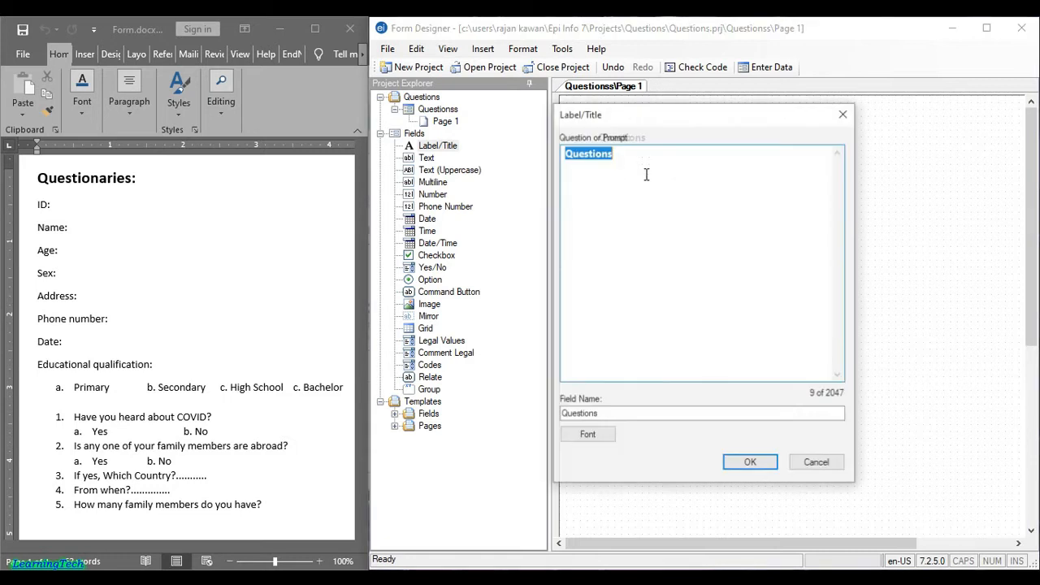
{"action": "left_click", "coordinate": [592, 437]}
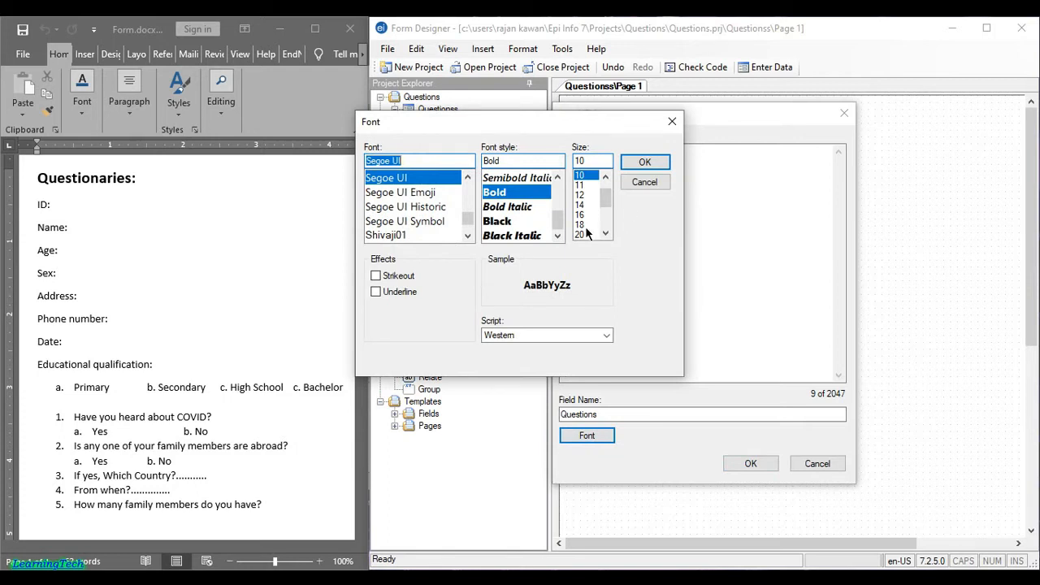
{"action": "left_click", "coordinate": [580, 225]}
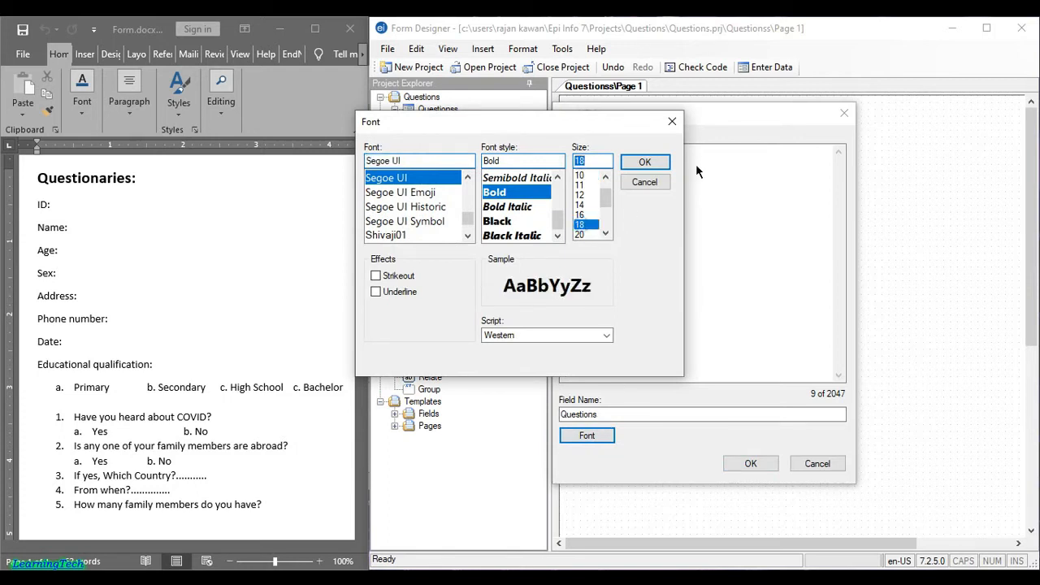
{"action": "left_click", "coordinate": [646, 163]}
{"action": "left_click", "coordinate": [742, 464]}
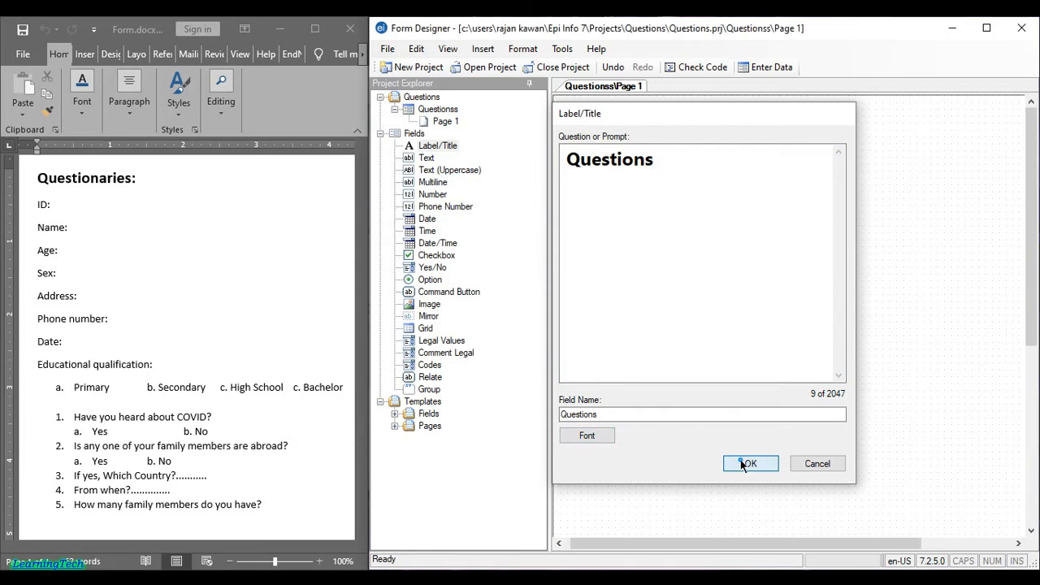
Underline the "Questions" title through its font properties
{"action": "left_click", "coordinate": [667, 146]}
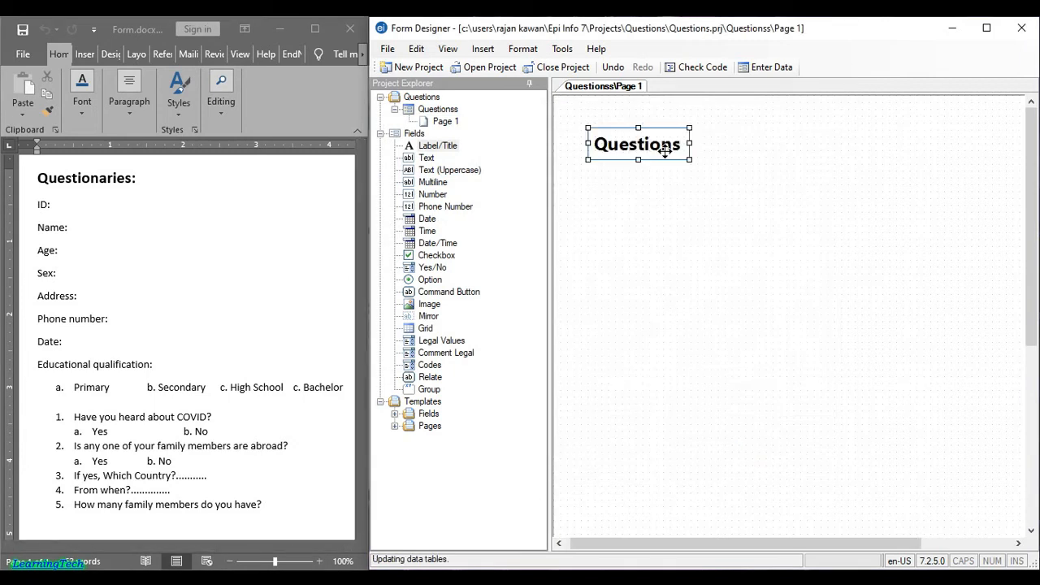
{"action": "right_click", "coordinate": [661, 149]}
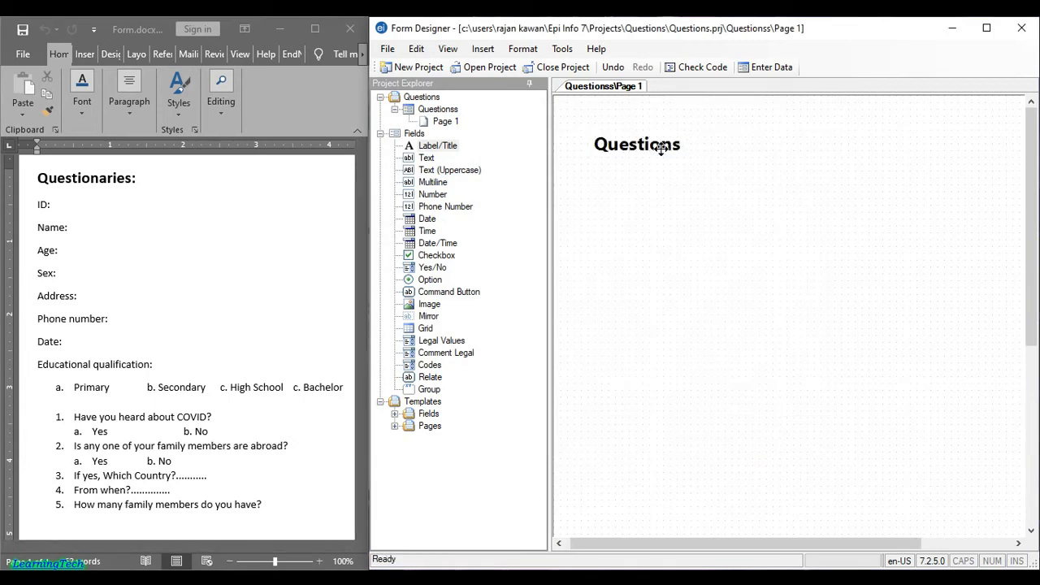
{"action": "left_click", "coordinate": [689, 156]}
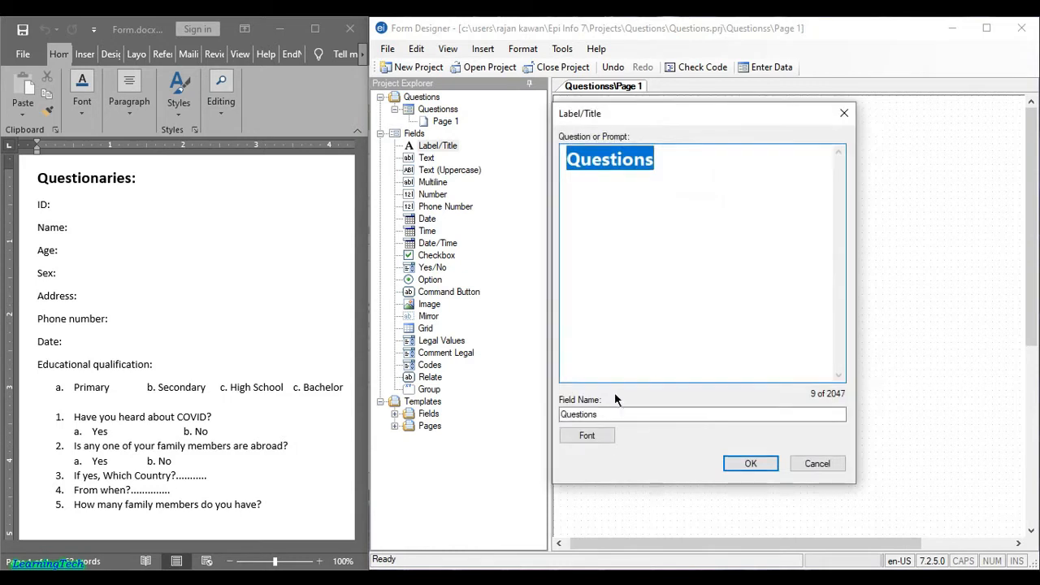
{"action": "left_click", "coordinate": [588, 434]}
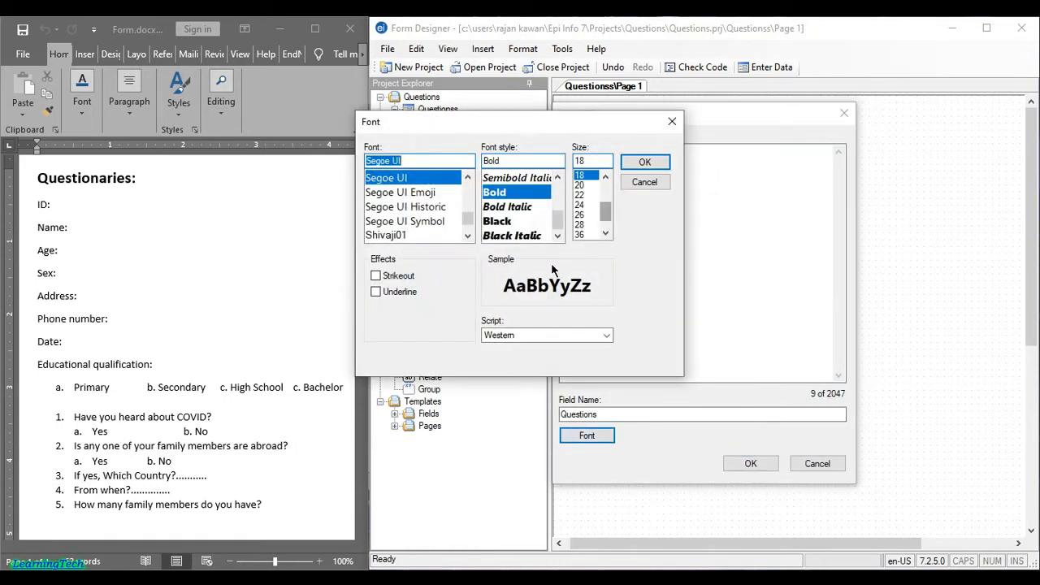
{"action": "left_click", "coordinate": [388, 292]}
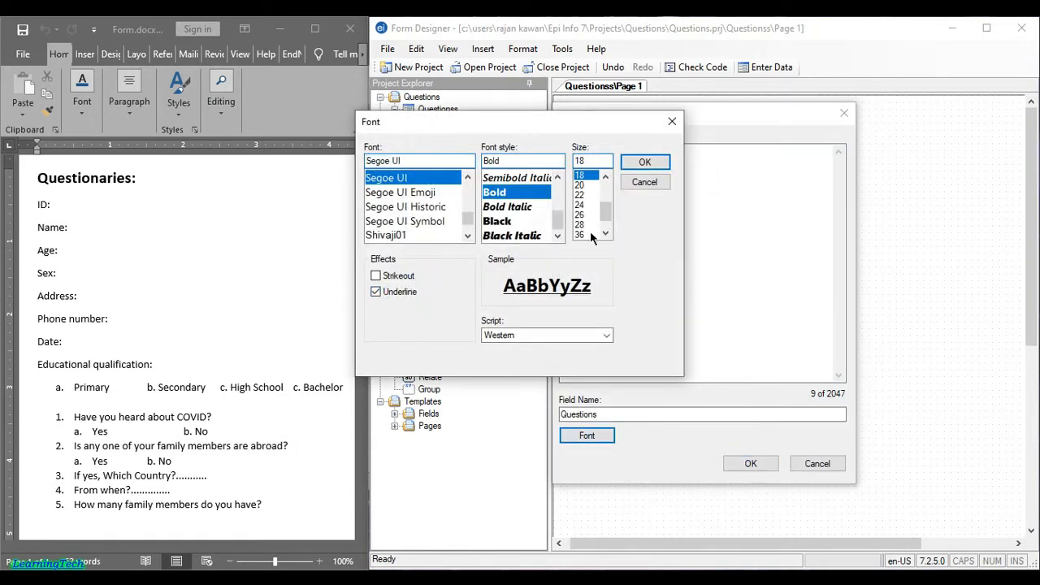
{"action": "left_click", "coordinate": [645, 163]}
{"action": "left_click", "coordinate": [766, 469]}
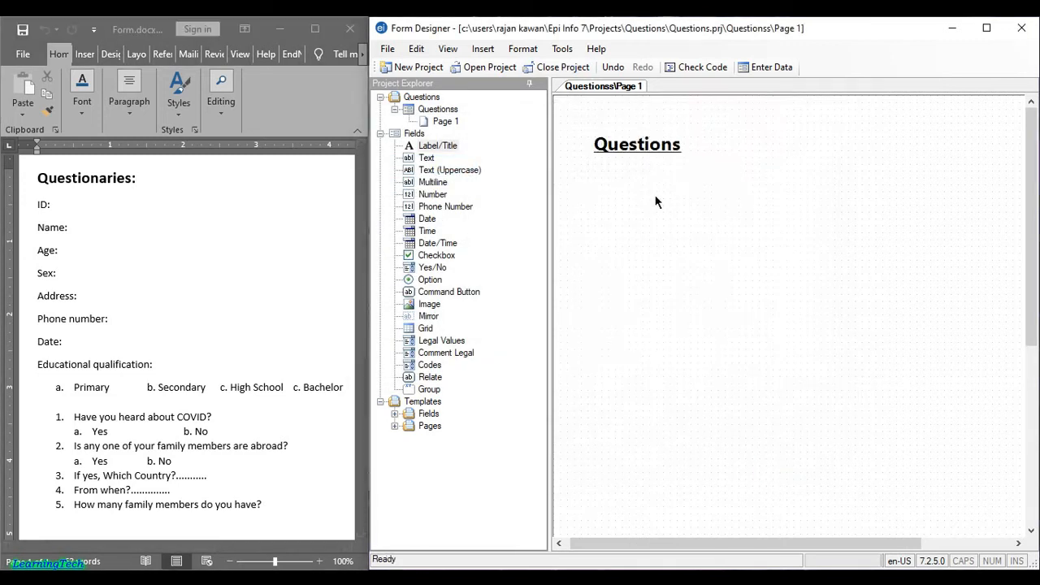
Start a Number field below the title for the questionnaire's ID item, with the prompt "ID" and the pattern ##
{"action": "left_click", "coordinate": [64, 213]}
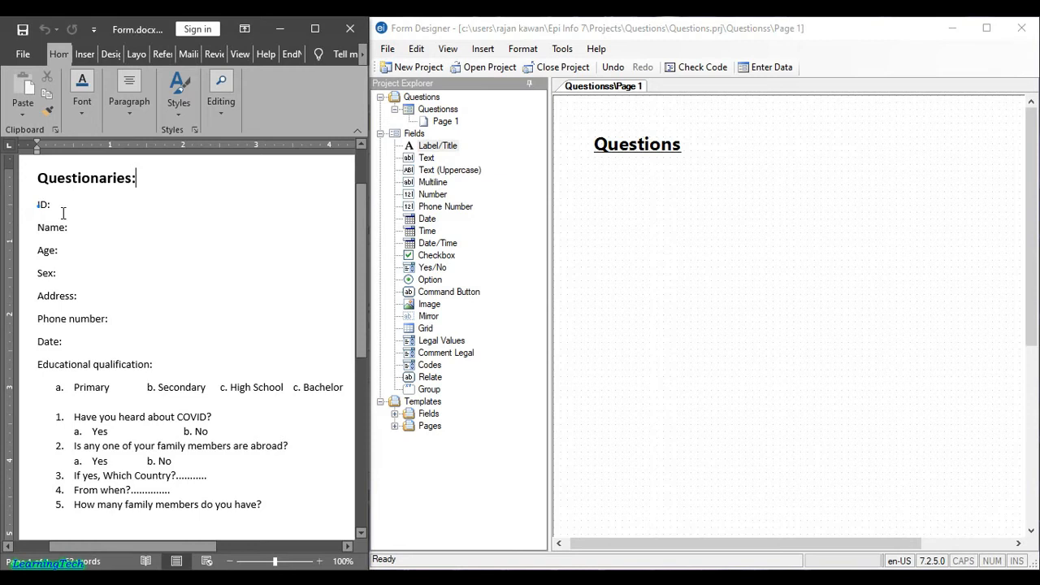
{"action": "left_click_drag", "start_coordinate": [36, 204], "coordinate": [52, 208]}
{"action": "left_click", "coordinate": [104, 258]}
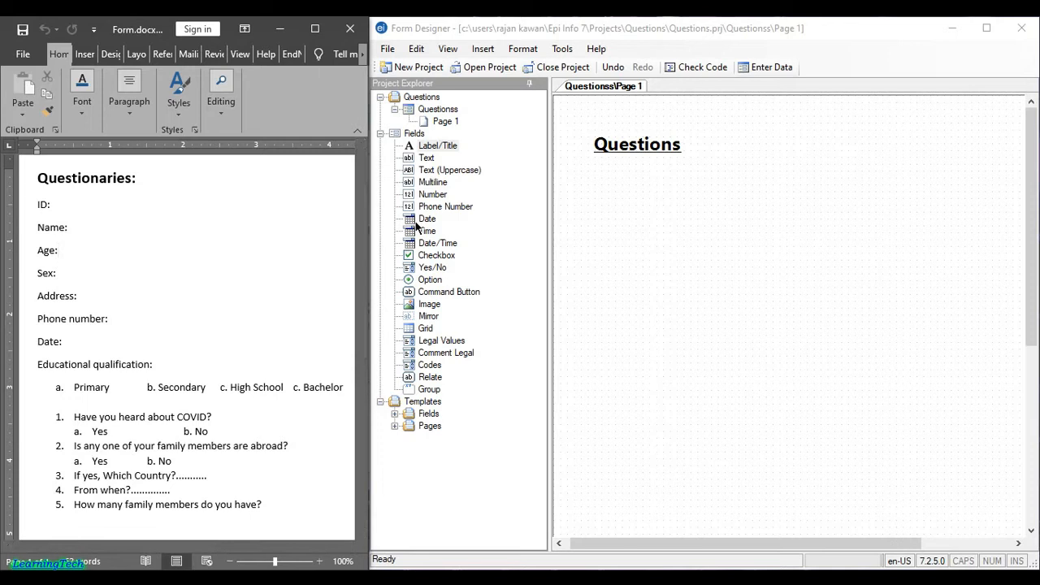
{"action": "left_click_drag", "start_coordinate": [437, 146], "coordinate": [602, 180]}
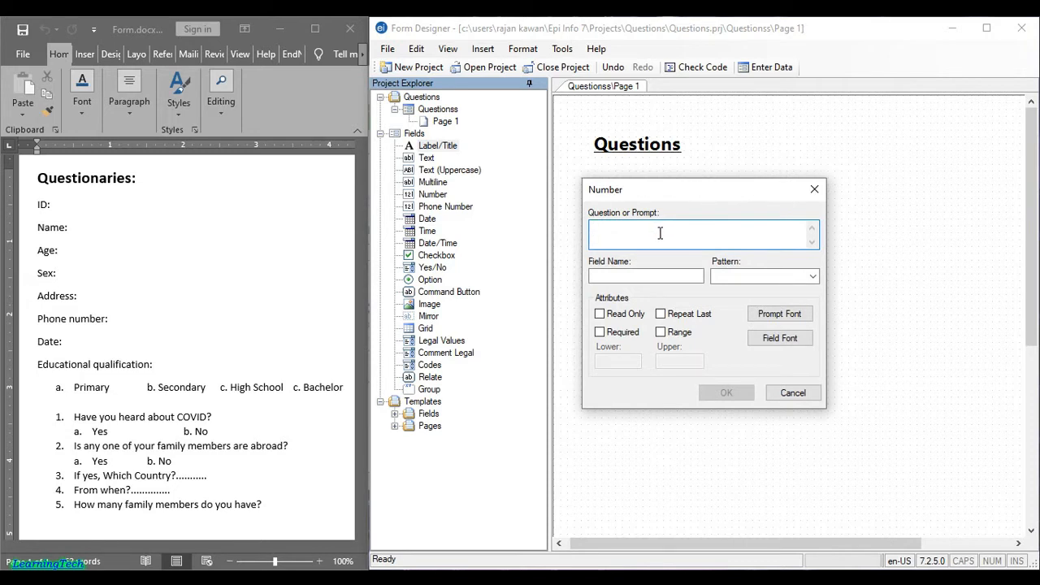
{"action": "type", "text": "ID"}
{"action": "left_click", "coordinate": [755, 277]}
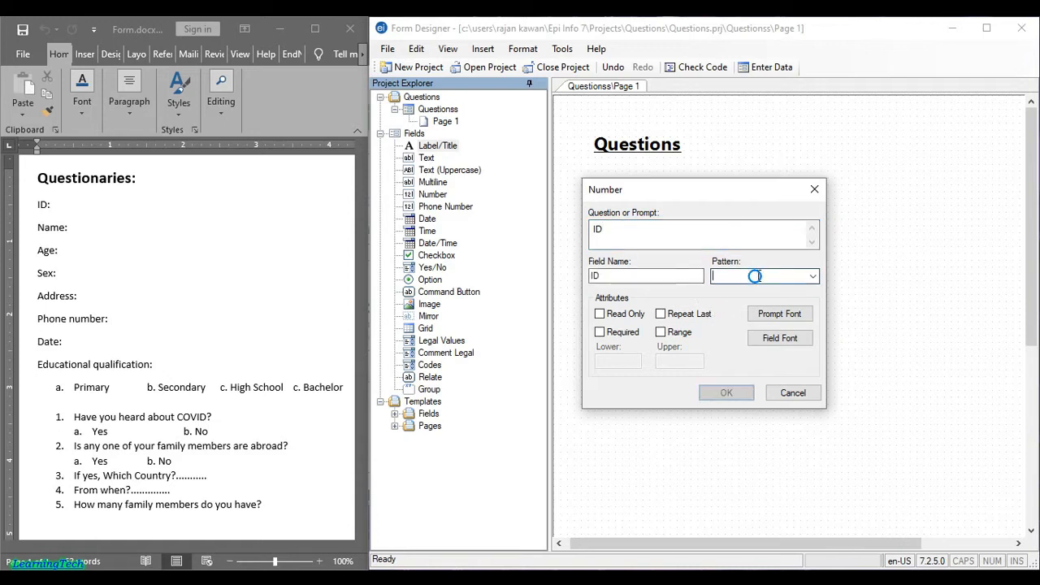
{"action": "left_click", "coordinate": [813, 276]}
{"action": "left_click", "coordinate": [813, 277]}
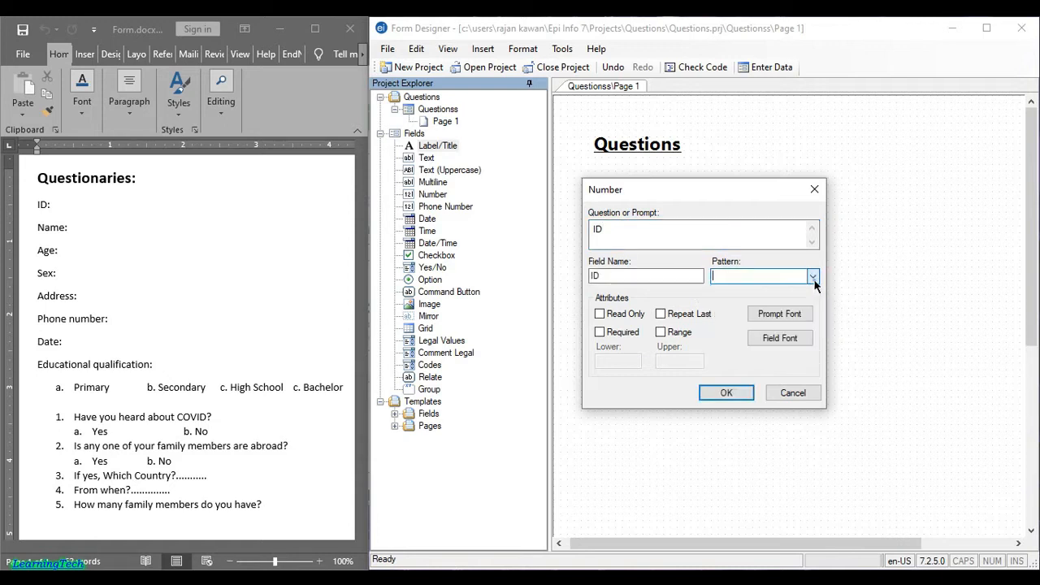
{"action": "left_click", "coordinate": [813, 279]}
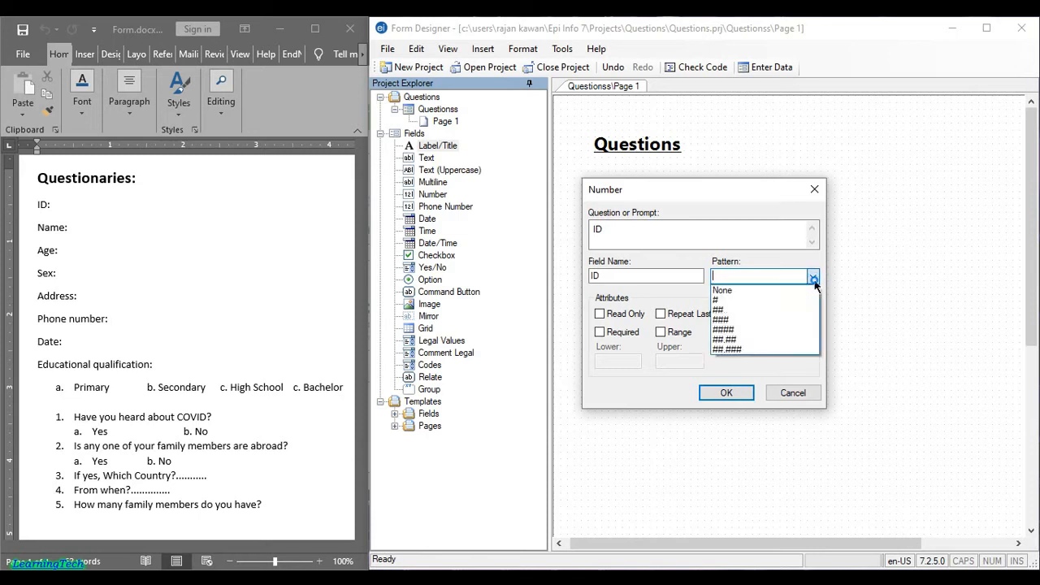
{"action": "left_click", "coordinate": [781, 315]}
{"action": "left_click", "coordinate": [740, 279]}
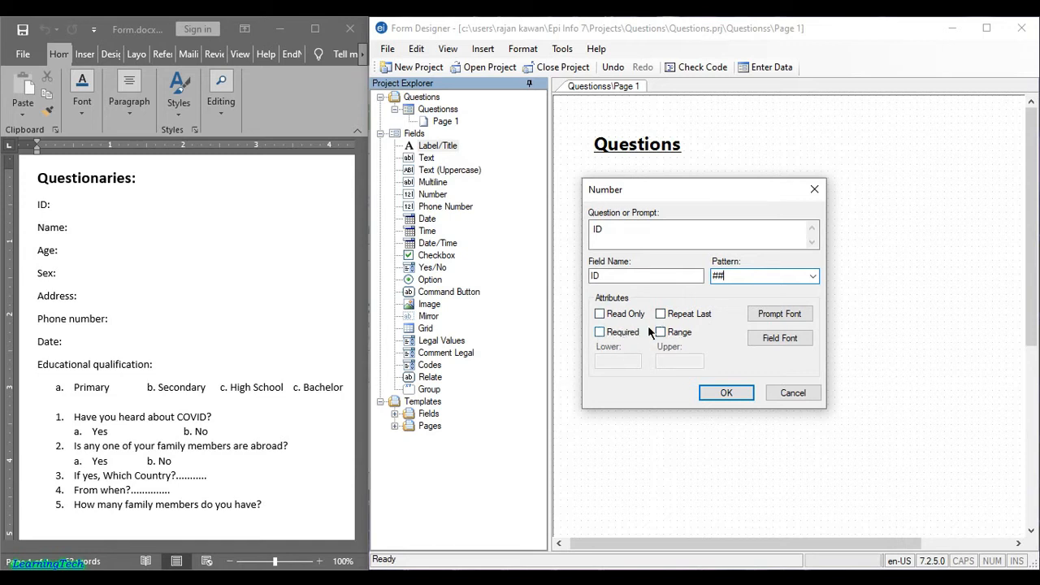
Make the ID field required, limit its range to 1 through 99, and create the field
{"action": "left_click", "coordinate": [601, 333]}
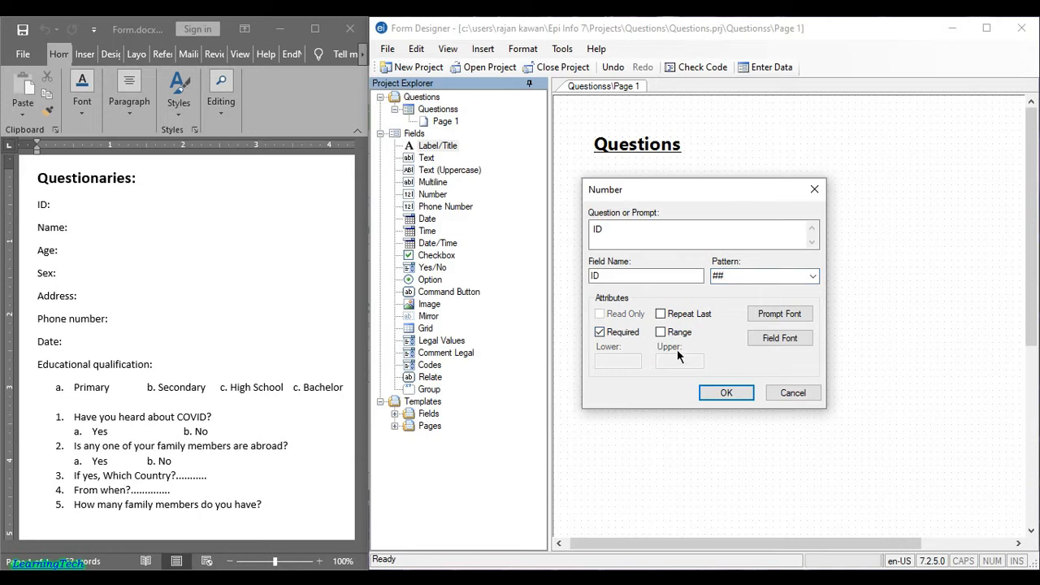
{"action": "left_click", "coordinate": [661, 333]}
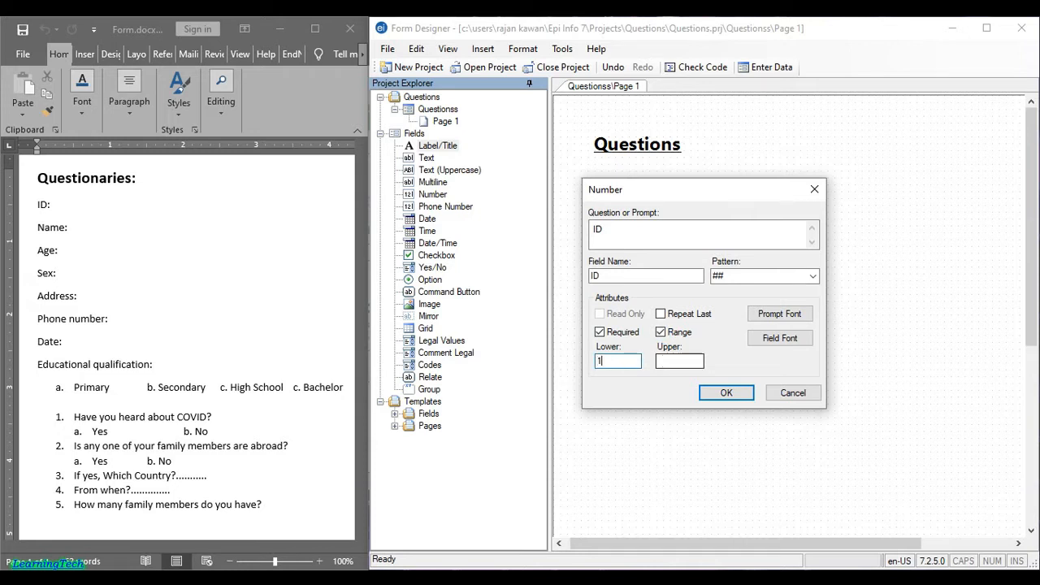
{"action": "type", "text": "199"}
{"action": "key", "text": "BackSpace"}
{"action": "key", "text": "BackSpace"}
{"action": "left_click", "coordinate": [677, 365]}
{"action": "type", "text": "99"}
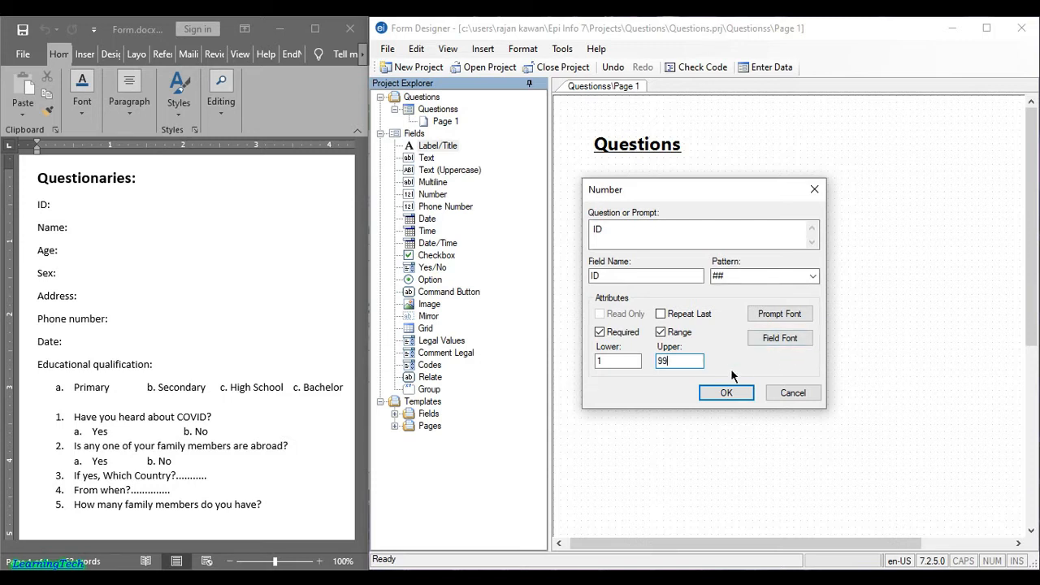
{"action": "left_click", "coordinate": [728, 394]}
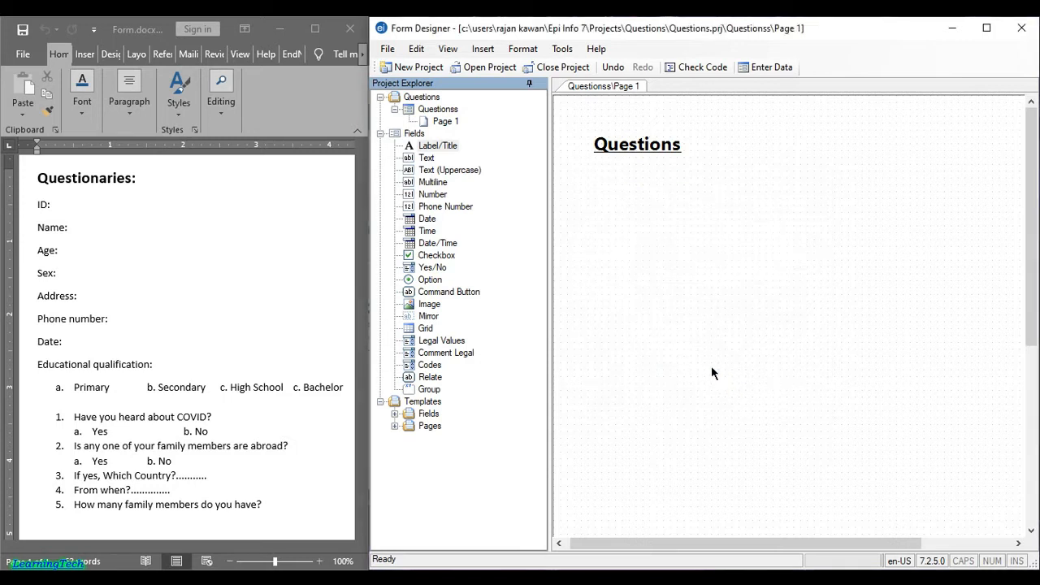
Align the ID prompt and its entry box on one row beneath the "Questions" title
{"action": "left_click", "coordinate": [597, 192]}
{"action": "left_click_drag", "start_coordinate": [597, 192], "coordinate": [683, 183]}
{"action": "left_click", "coordinate": [597, 182]}
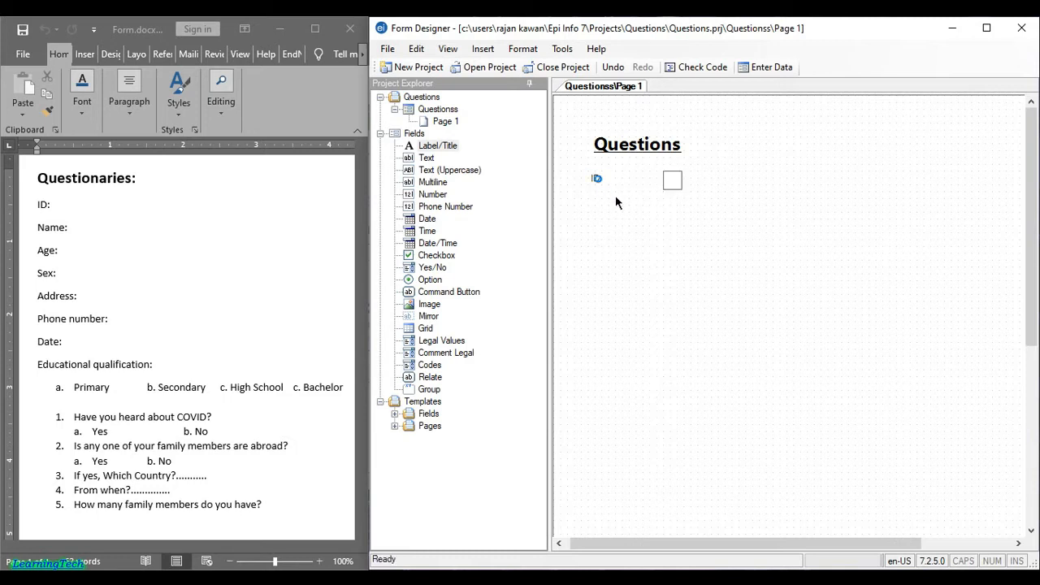
Make the ID field's prompt bold through its properties and move its entry box closer to the prompt
{"action": "right_click", "coordinate": [597, 177]}
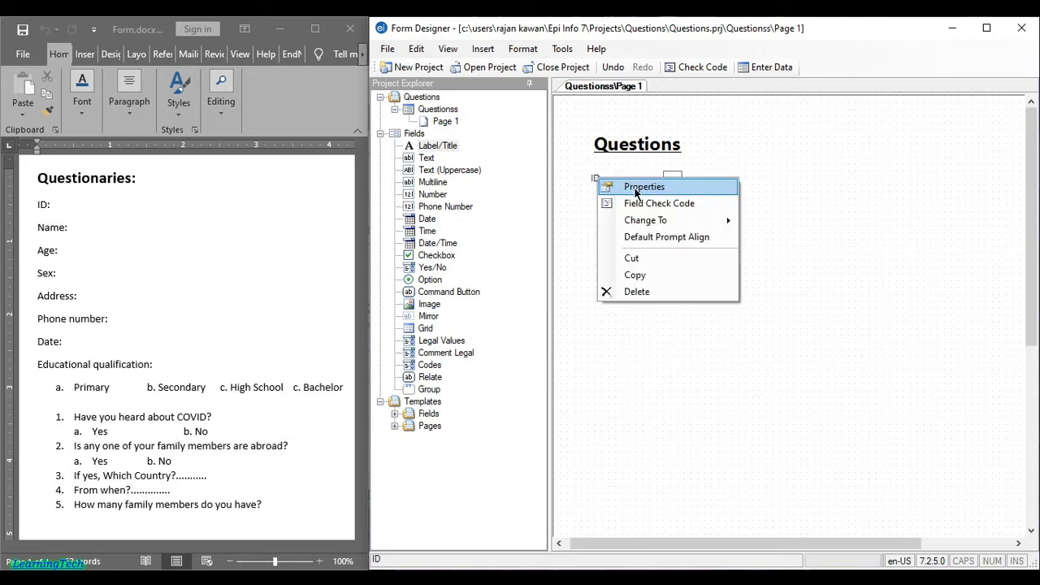
{"action": "left_click", "coordinate": [638, 186]}
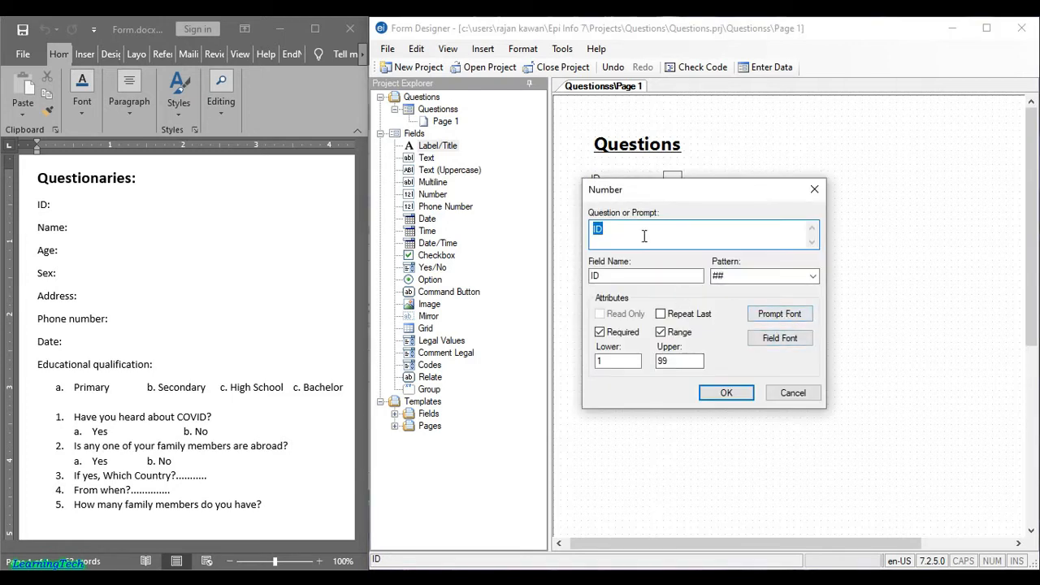
{"action": "left_click", "coordinate": [788, 317]}
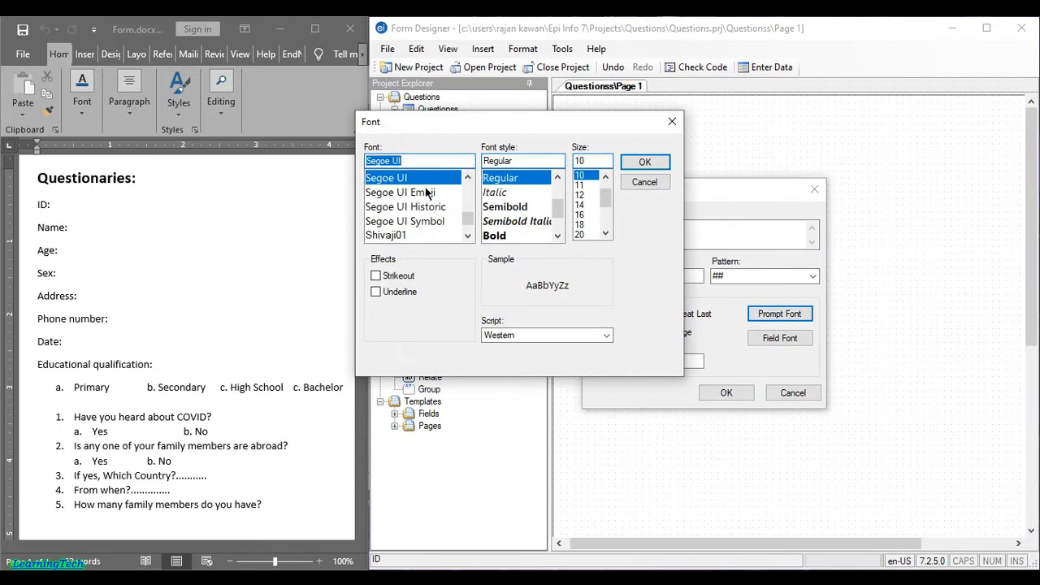
{"action": "left_click", "coordinate": [497, 236]}
{"action": "left_click", "coordinate": [668, 163]}
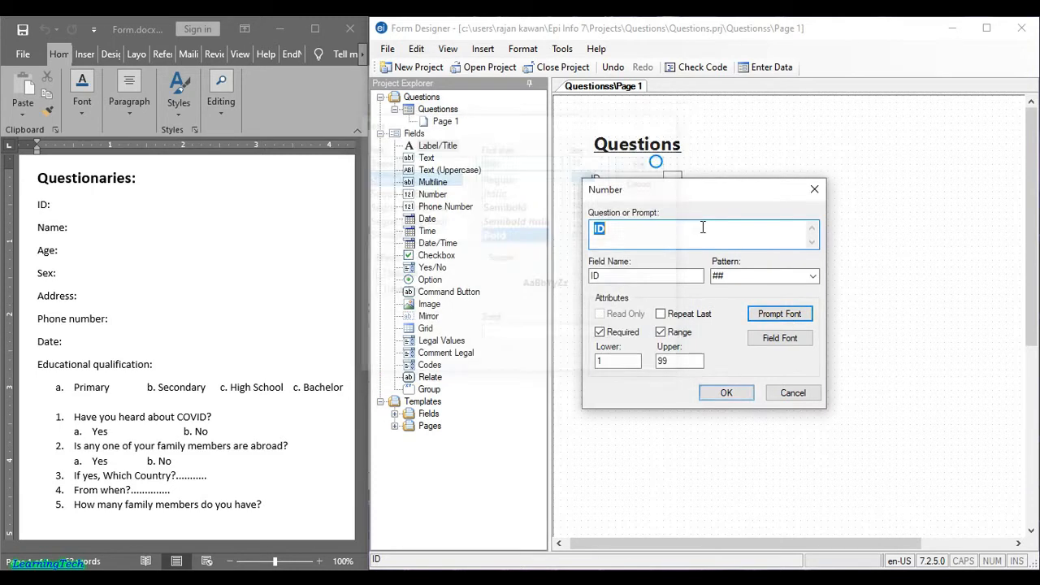
{"action": "left_click", "coordinate": [727, 392]}
{"action": "left_click_drag", "start_coordinate": [599, 191], "coordinate": [646, 177]}
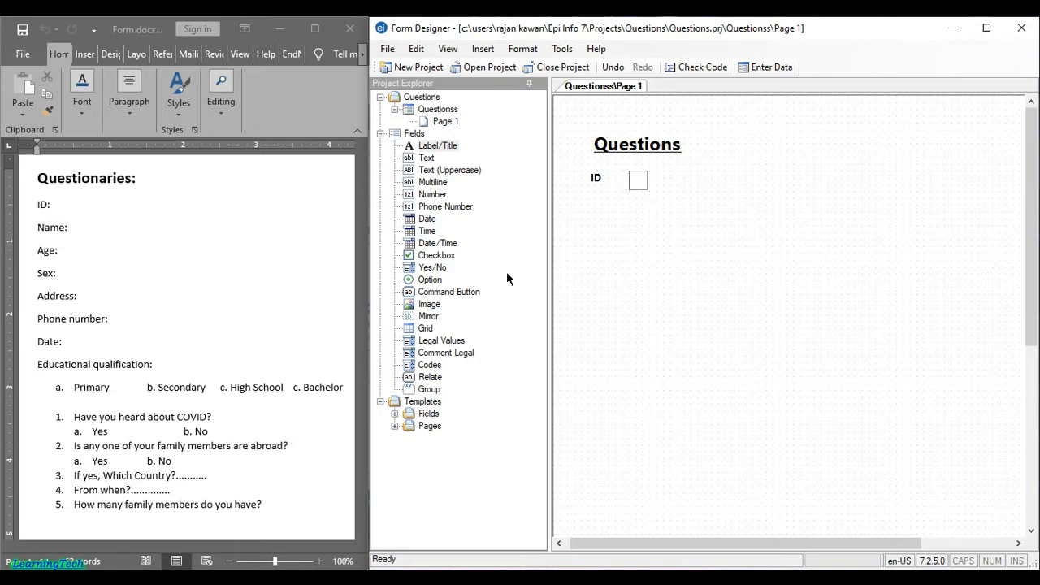
Start a required Text field below the ID row with the prompt "Name of the Participant" and a maximum of 50 characters
{"action": "left_click_drag", "start_coordinate": [433, 147], "coordinate": [638, 236]}
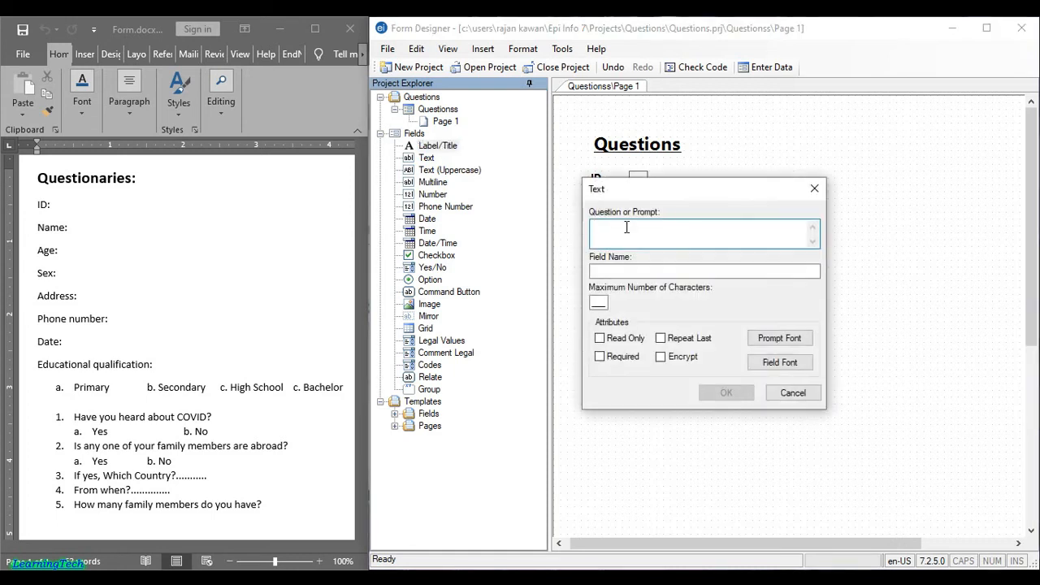
{"action": "type", "text": "Name of the Participant"}
{"action": "left_click", "coordinate": [731, 273]}
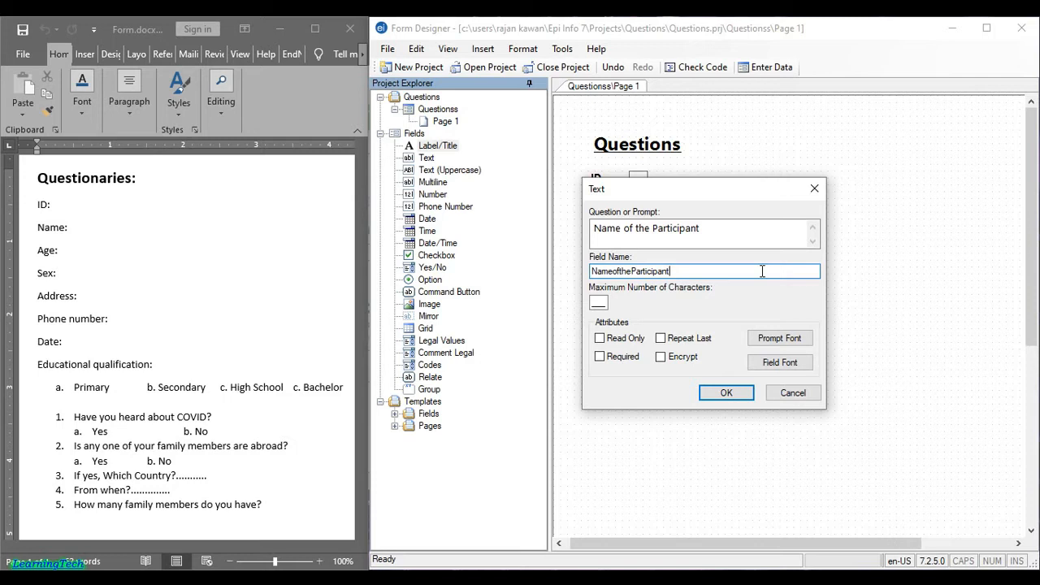
{"action": "left_click", "coordinate": [599, 304]}
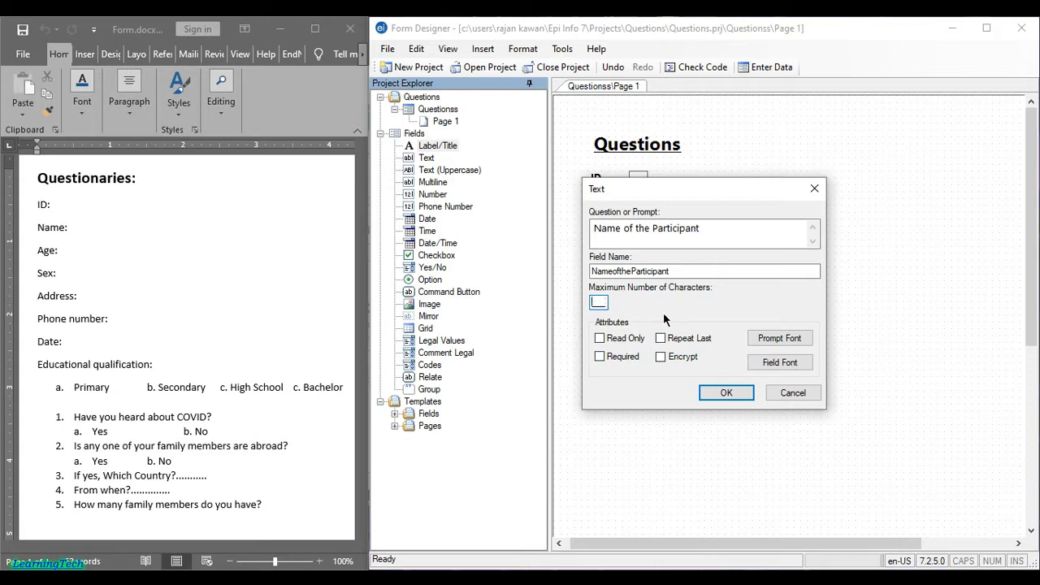
{"action": "type", "text": "0"}
{"action": "left_click", "coordinate": [604, 357]}
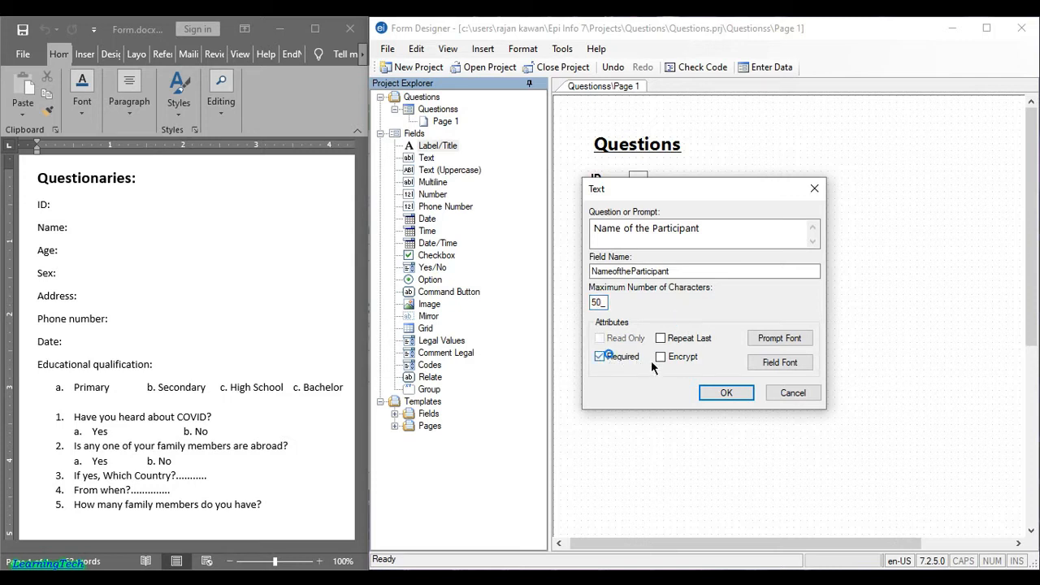
Set the name field's prompt font to bold and create the field
{"action": "left_click", "coordinate": [790, 338]}
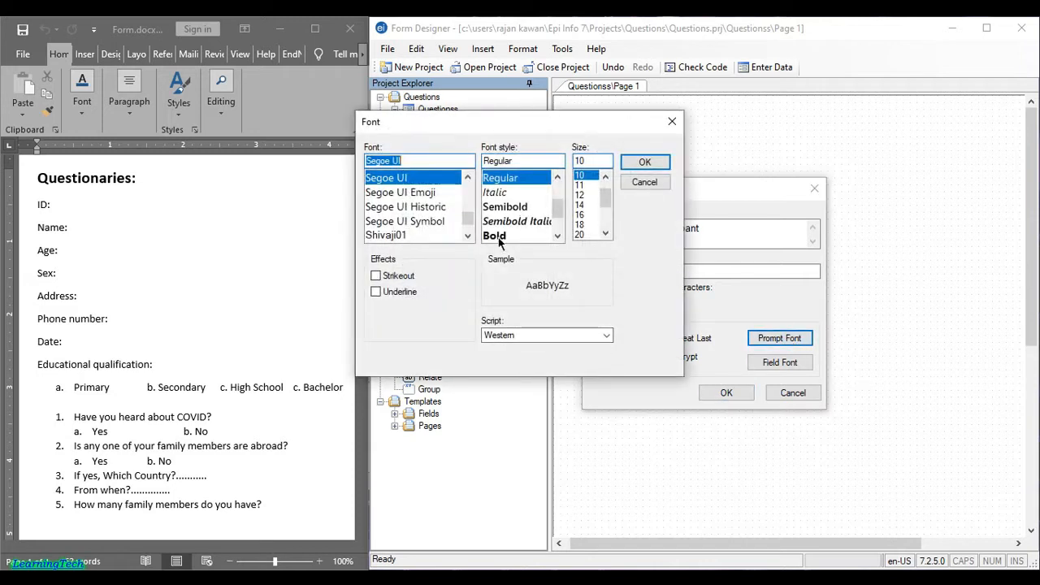
{"action": "left_click", "coordinate": [494, 236]}
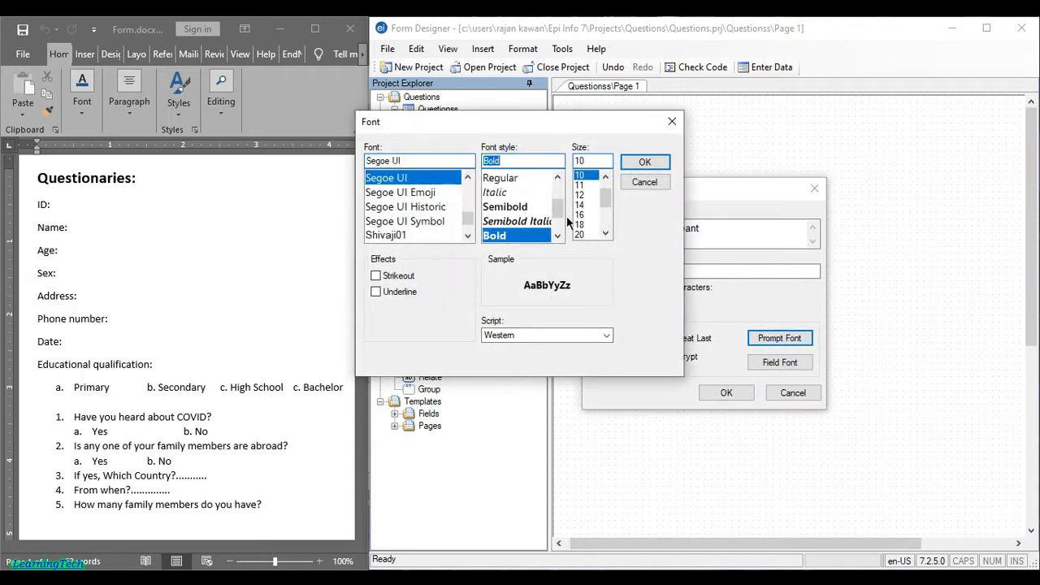
{"action": "left_click", "coordinate": [645, 162]}
{"action": "left_click", "coordinate": [726, 392]}
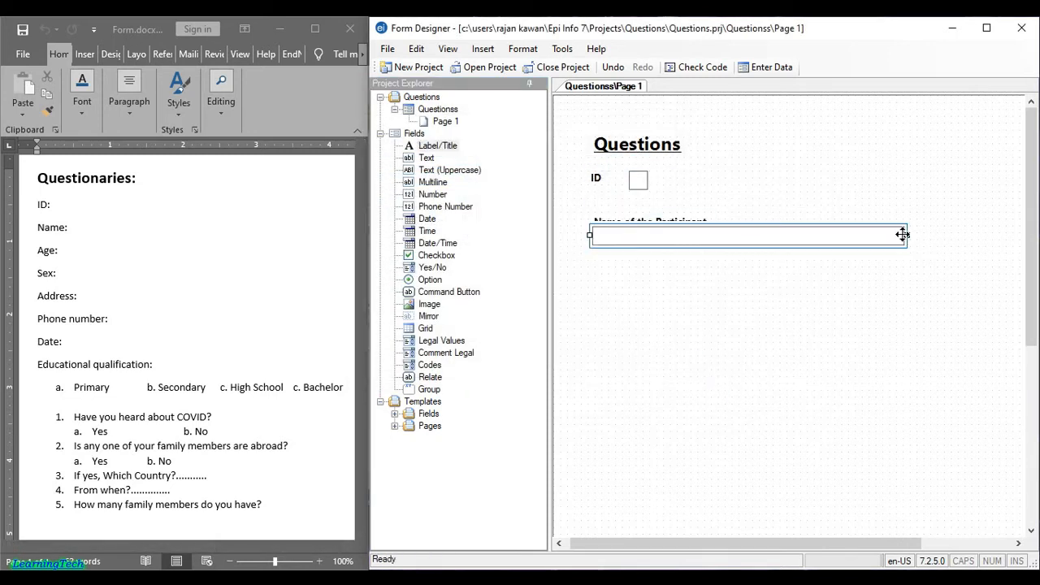
Shorten the name field's entry box by about half and align its prompt and box on one row below the ID
{"action": "left_click_drag", "start_coordinate": [907, 234], "coordinate": [761, 236]}
{"action": "left_click_drag", "start_coordinate": [669, 235], "coordinate": [808, 225]}
{"action": "left_click_drag", "start_coordinate": [689, 228], "coordinate": [615, 231]}
{"action": "left_click", "coordinate": [696, 220]}
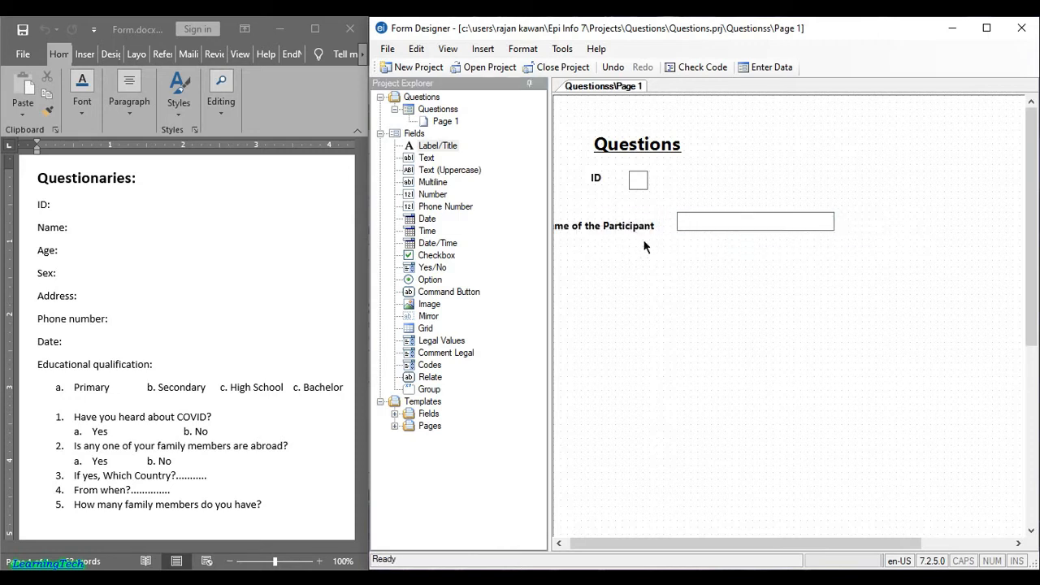
{"action": "left_click_drag", "start_coordinate": [699, 221], "coordinate": [741, 222]}
{"action": "left_click_drag", "start_coordinate": [622, 225], "coordinate": [662, 227]}
{"action": "left_click_drag", "start_coordinate": [808, 217], "coordinate": [769, 220]}
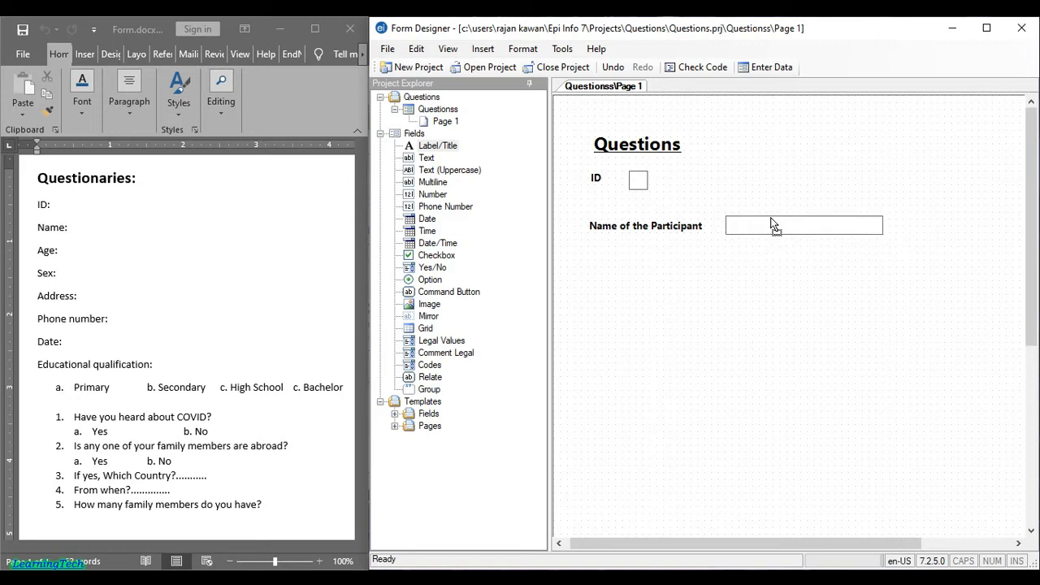
Move the ID prompt and entry box directly above the name row, lining up the two entry boxes
{"action": "left_click_drag", "start_coordinate": [636, 174], "coordinate": [728, 180]}
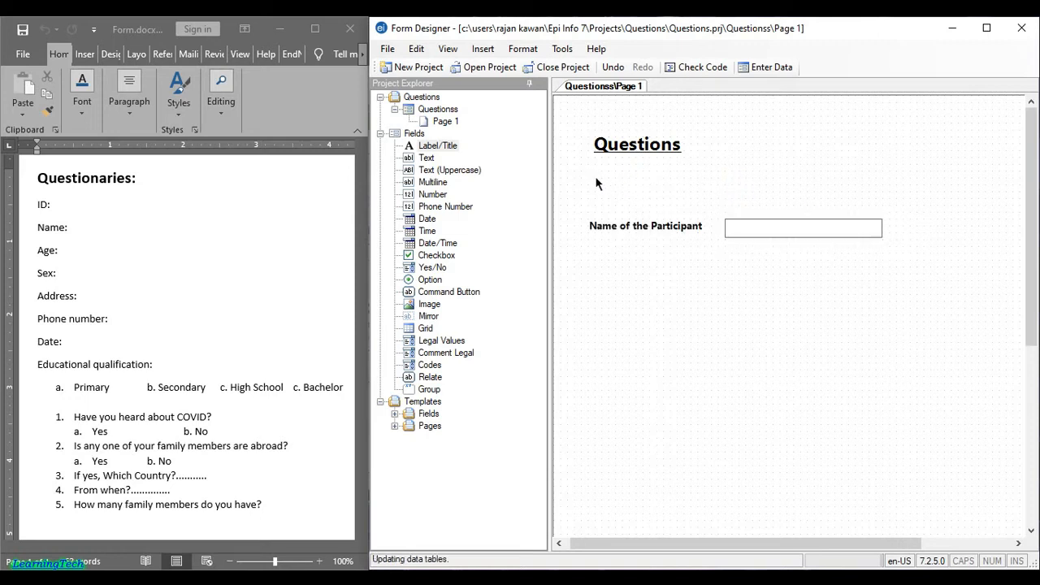
{"action": "left_click_drag", "start_coordinate": [596, 179], "coordinate": [676, 185]}
{"action": "left_click_drag", "start_coordinate": [677, 185], "coordinate": [736, 204]}
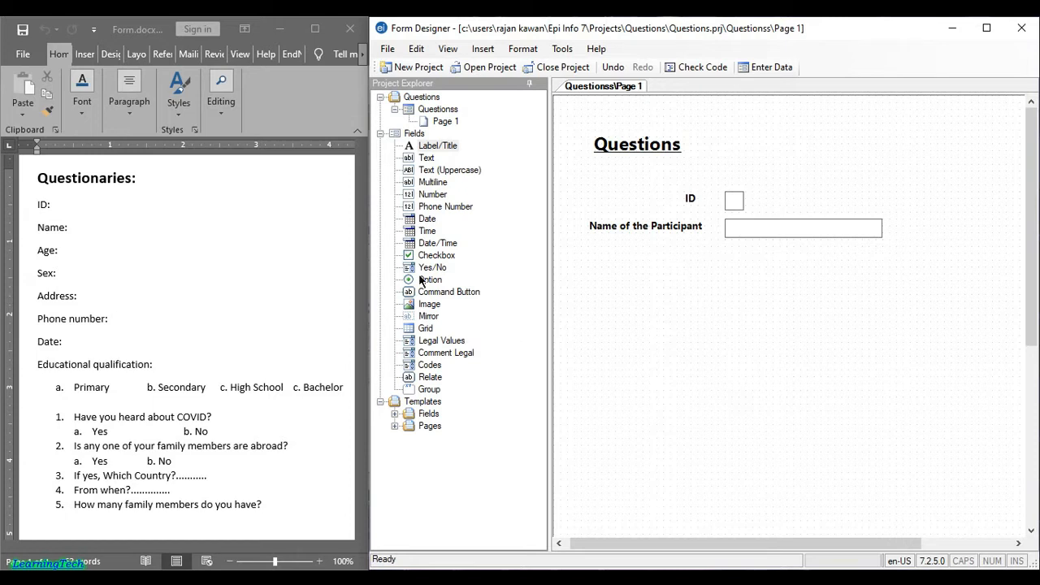
Add a required Number field below the name row with the bold prompt "Age of the participants"
{"action": "left_click_drag", "start_coordinate": [36, 253], "coordinate": [55, 251]}
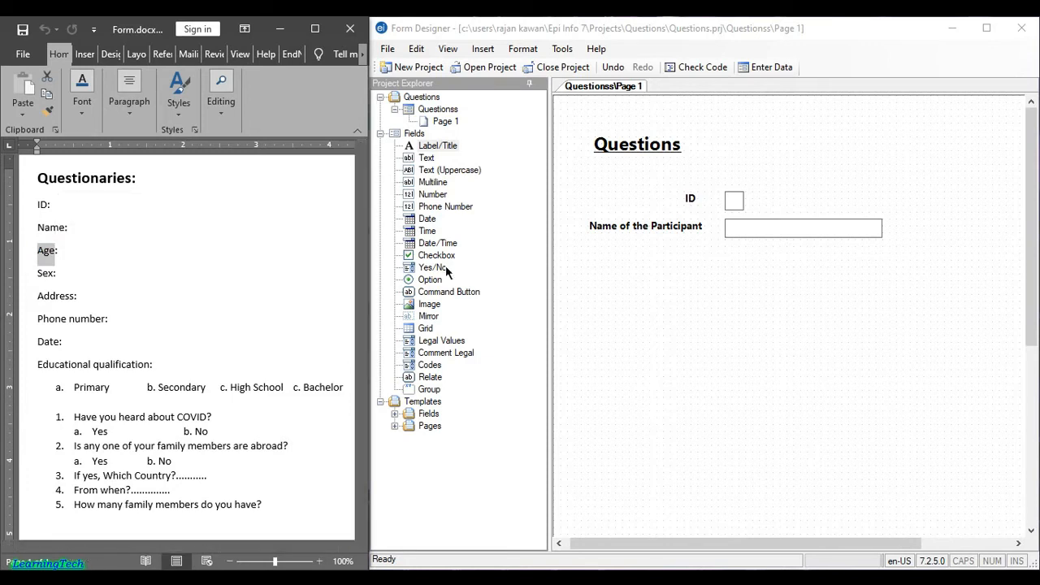
{"action": "left_click_drag", "start_coordinate": [438, 145], "coordinate": [630, 267]}
{"action": "left_click_drag", "start_coordinate": [705, 265], "coordinate": [656, 287]}
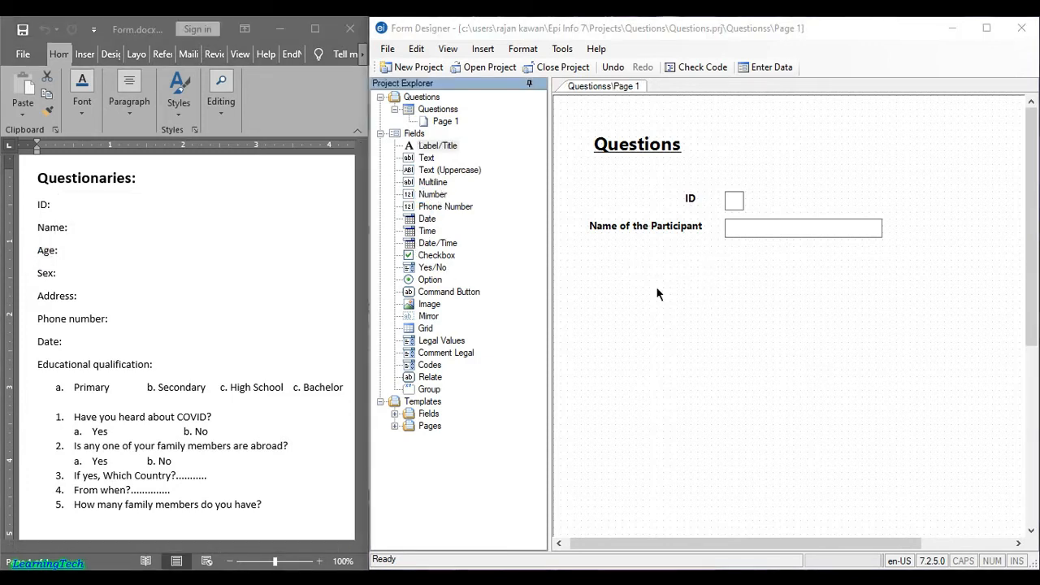
{"action": "type", "text": "Age of th"}
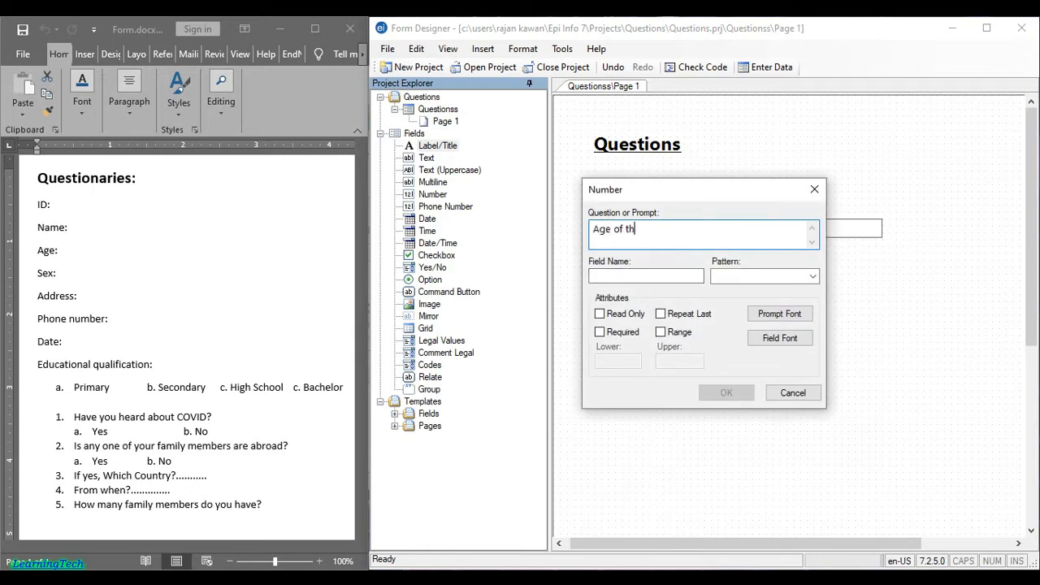
{"action": "type", "text": "e participants"}
{"action": "left_click", "coordinate": [608, 333]}
{"action": "left_click", "coordinate": [776, 315]}
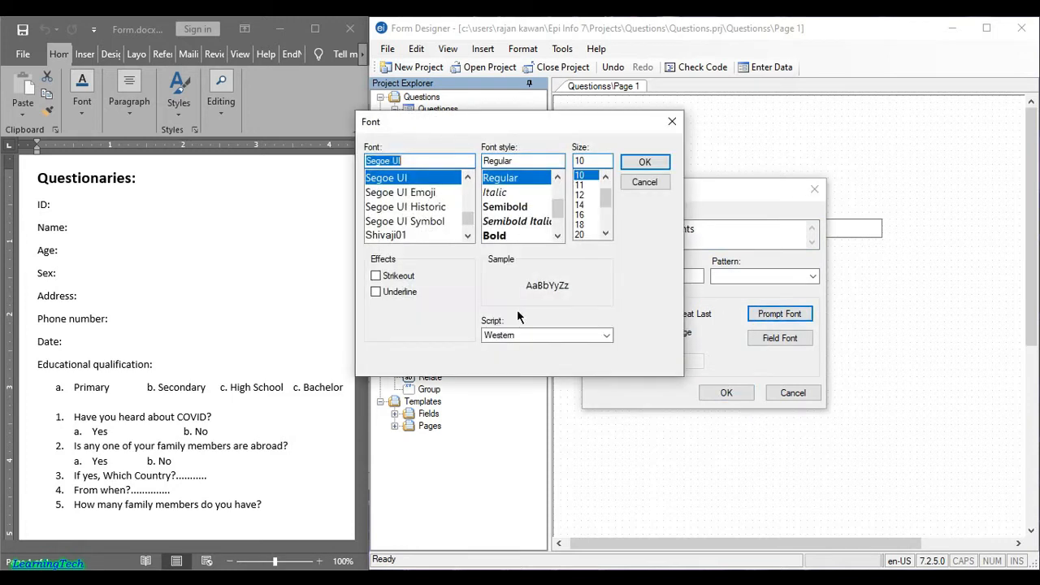
{"action": "left_click", "coordinate": [494, 235]}
{"action": "left_click", "coordinate": [644, 162]}
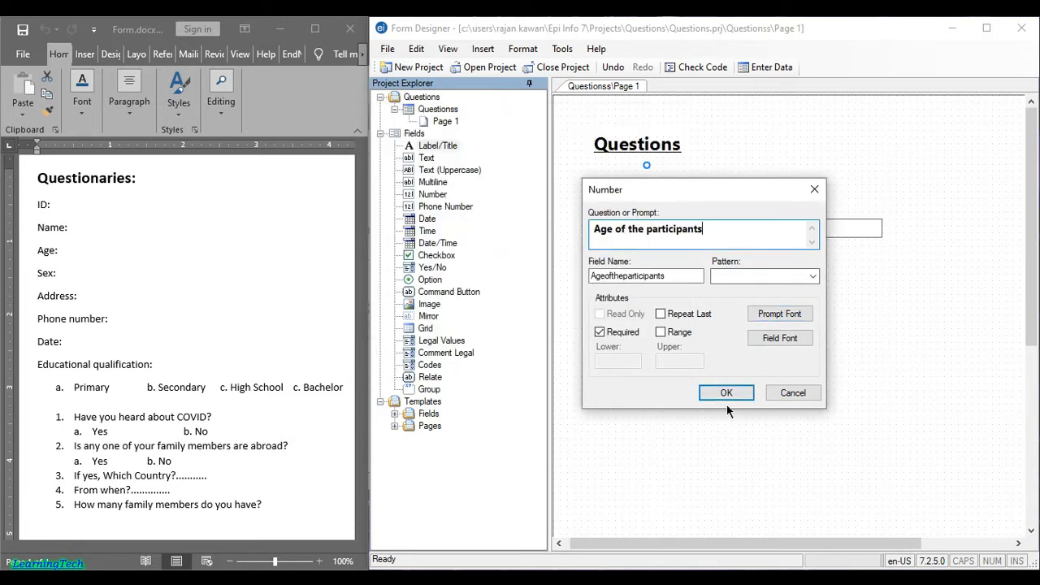
{"action": "left_click", "coordinate": [729, 395]}
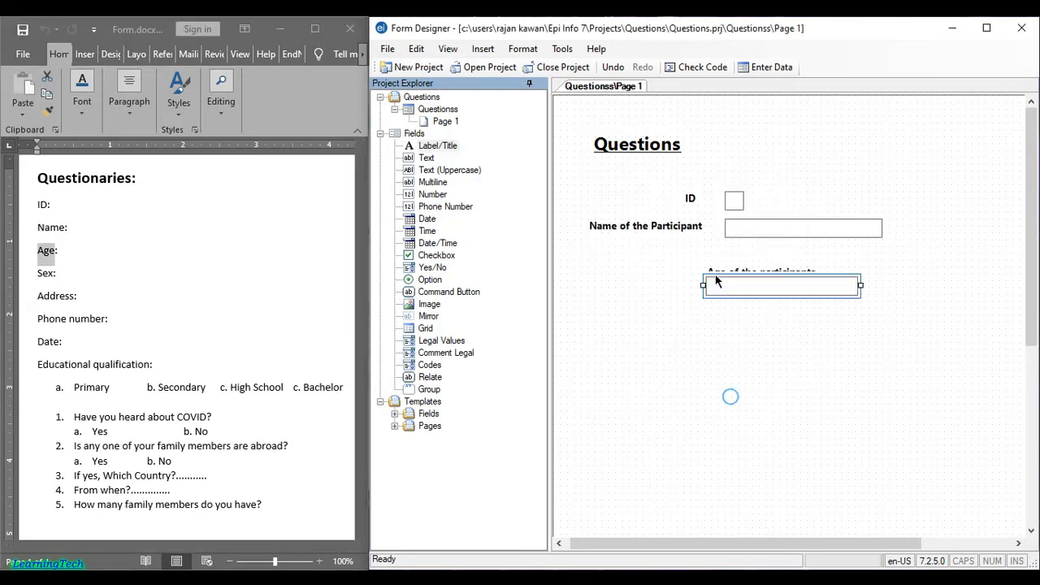
Align the age prompt and its entry box on one row directly beneath the name field
{"action": "left_click_drag", "start_coordinate": [756, 290], "coordinate": [801, 295]}
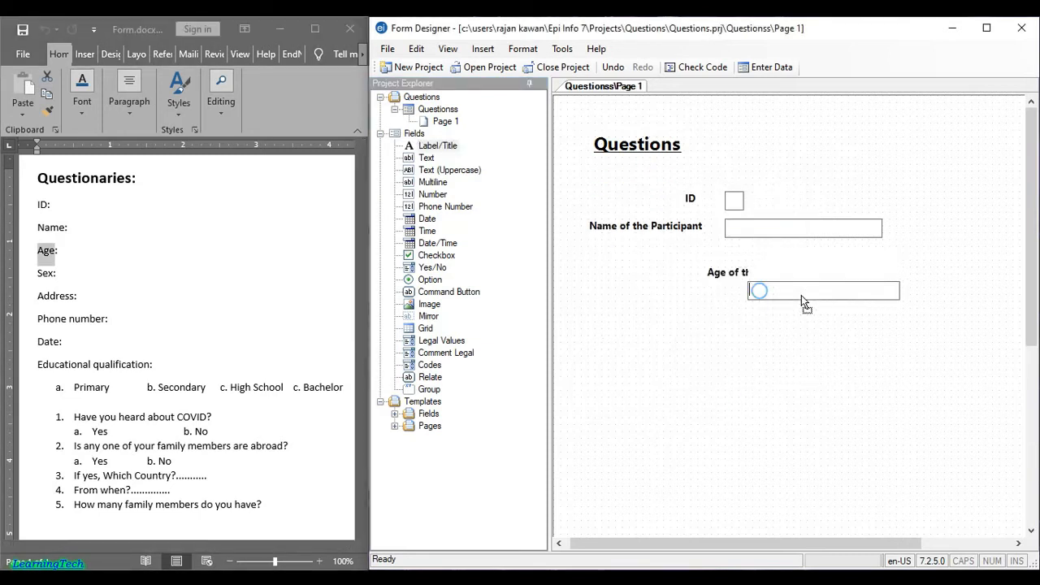
{"action": "left_click_drag", "start_coordinate": [728, 275], "coordinate": [766, 251]}
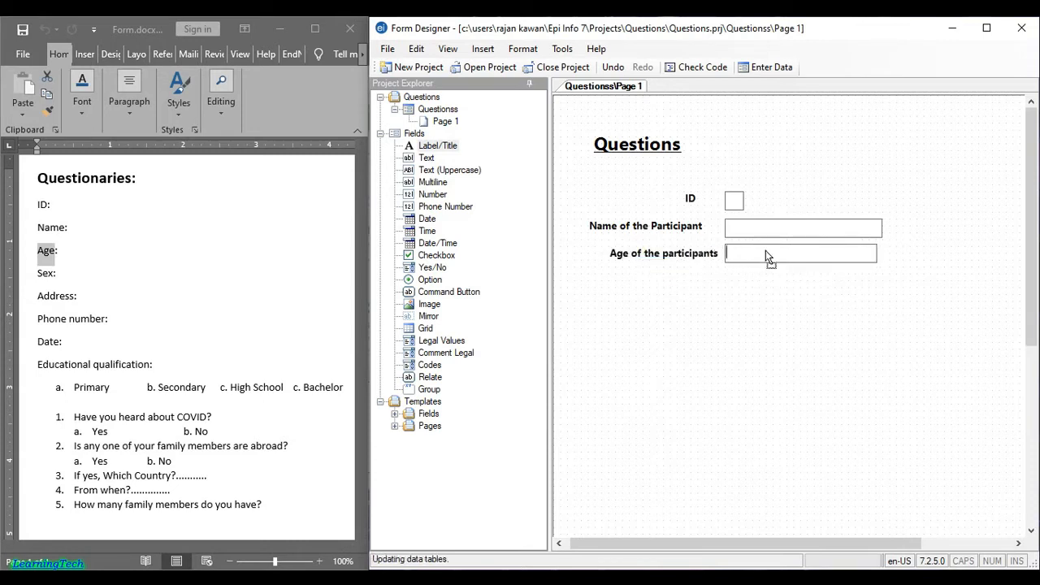
Start a Checkbox field below the age row with the prompt "Sex of the participants" and the box placed on the right
{"action": "left_click", "coordinate": [52, 282]}
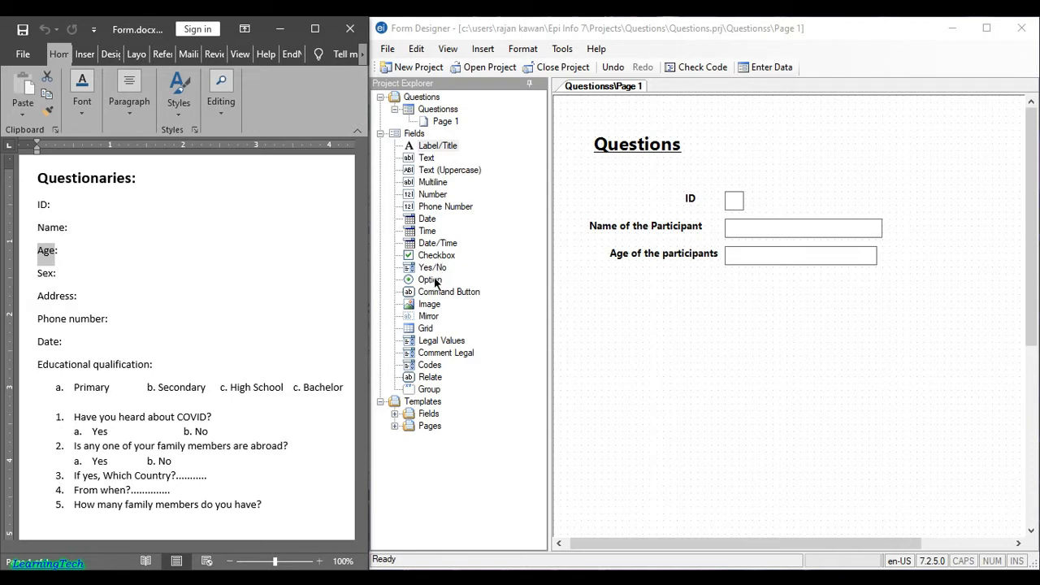
{"action": "left_click_drag", "start_coordinate": [437, 145], "coordinate": [735, 338]}
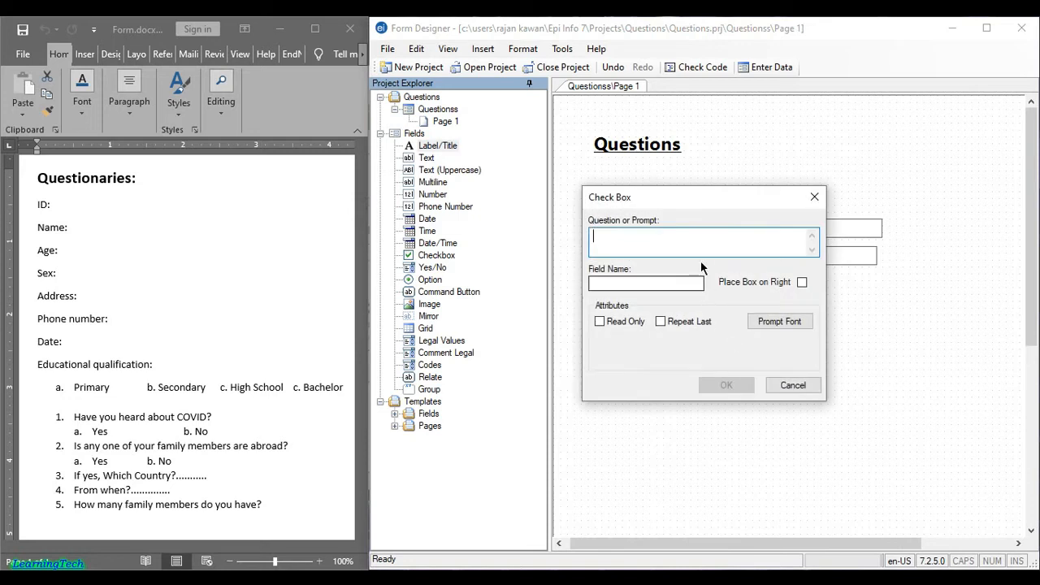
{"action": "type", "text": "Sex of the"}
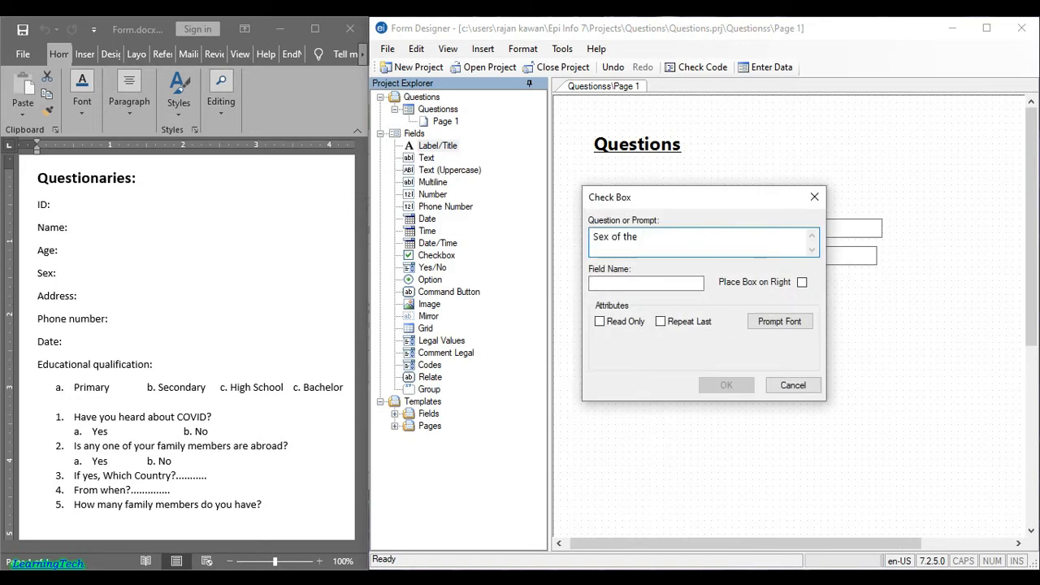
{"action": "type", "text": " participants"}
{"action": "left_click", "coordinate": [802, 283]}
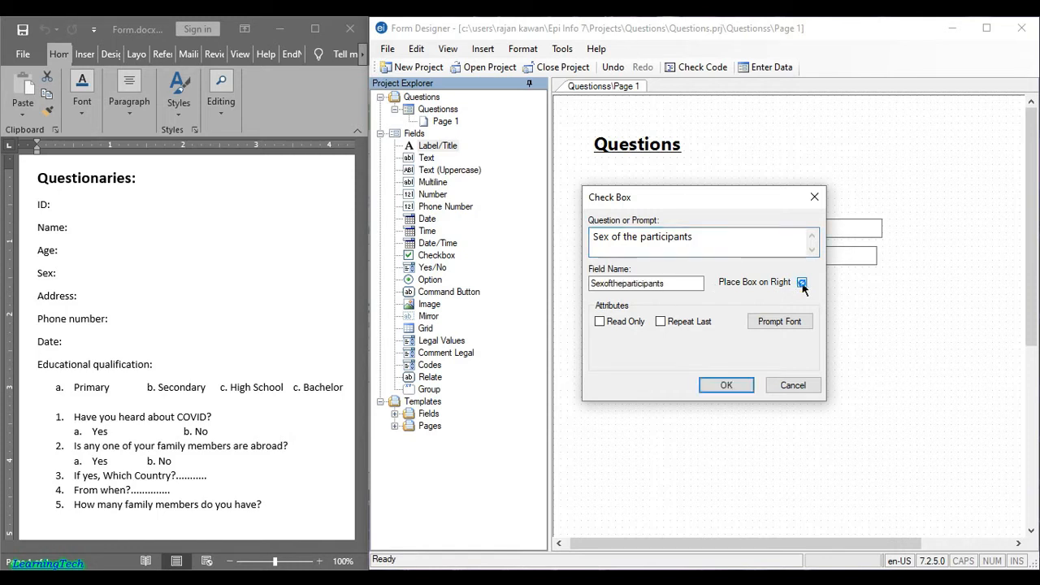
Make the sex field's prompt bold, then create the field and line it up beneath the age row
{"action": "left_click", "coordinate": [766, 323]}
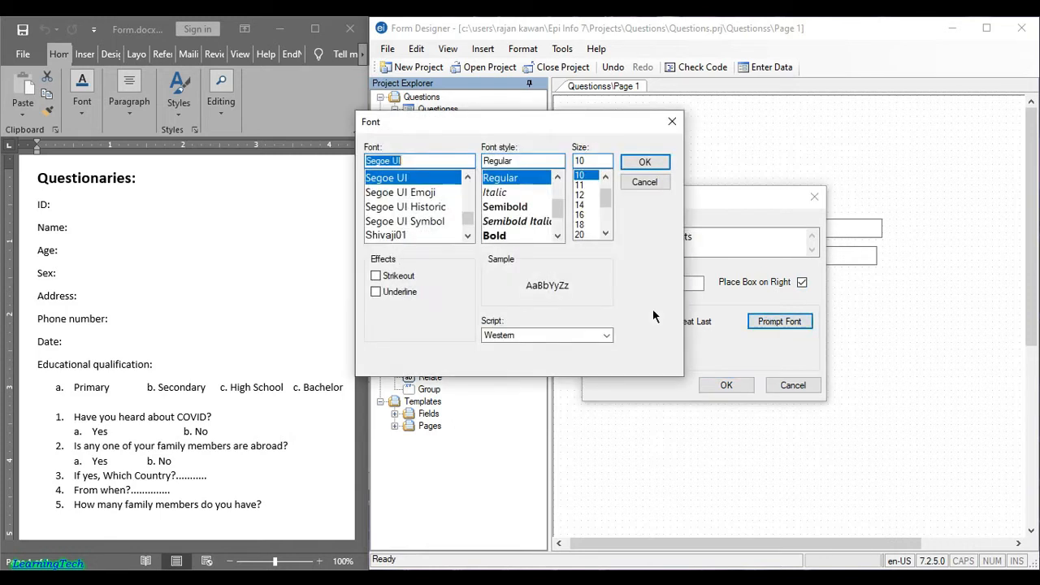
{"action": "left_click", "coordinate": [500, 237]}
{"action": "left_click", "coordinate": [643, 163]}
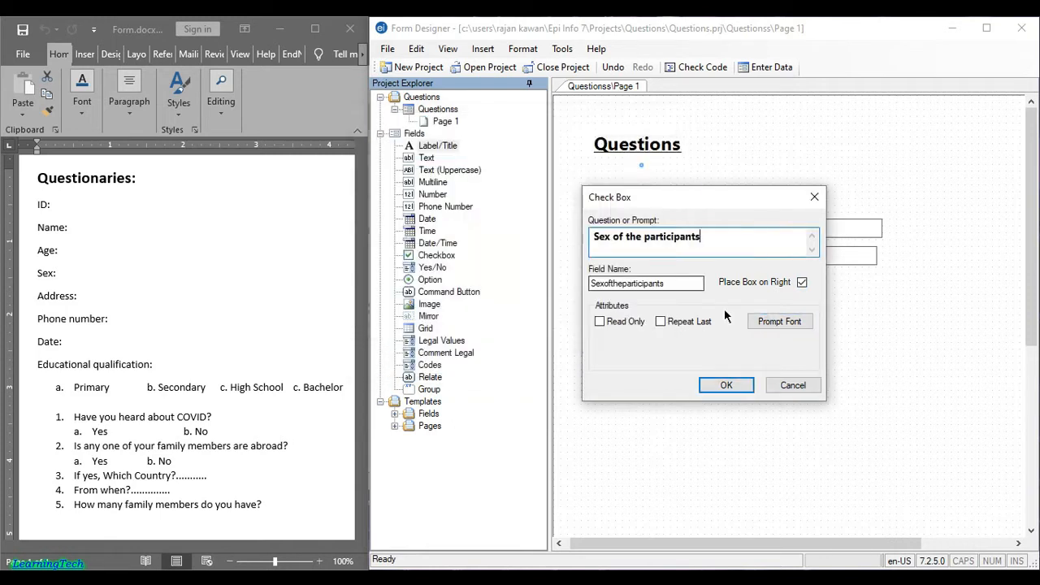
{"action": "left_click", "coordinate": [732, 386]}
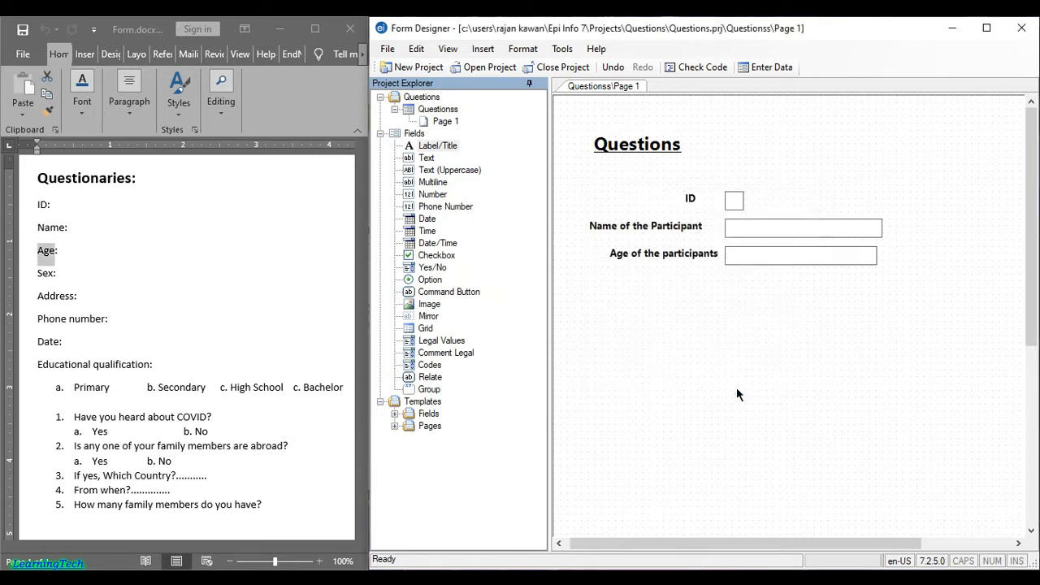
{"action": "left_click_drag", "start_coordinate": [804, 297], "coordinate": [697, 288]}
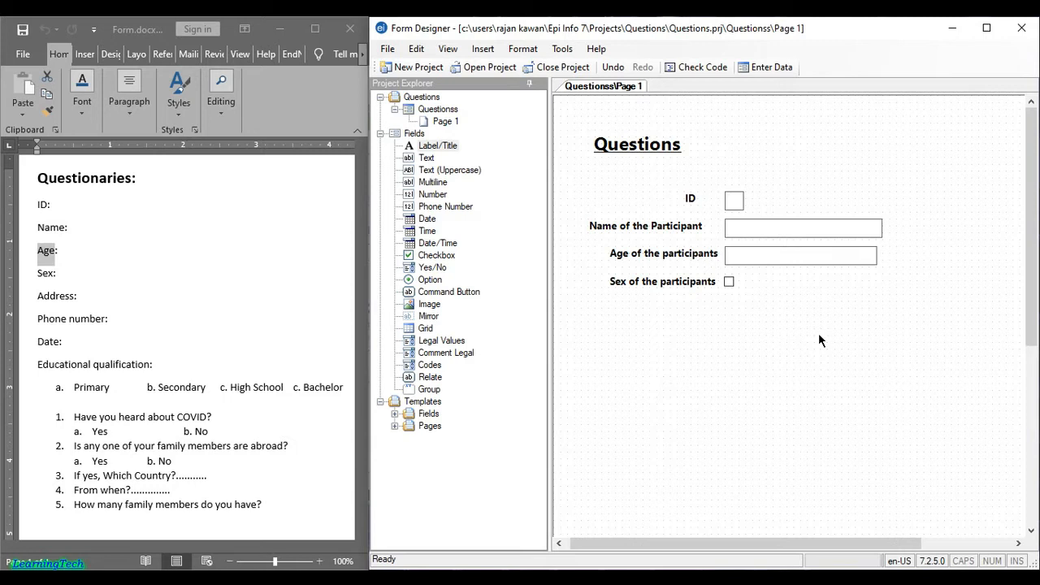
{"action": "left_click", "coordinate": [729, 282]}
{"action": "left_click", "coordinate": [712, 306]}
{"action": "left_click", "coordinate": [728, 282]}
{"action": "left_click", "coordinate": [740, 298]}
{"action": "left_click", "coordinate": [674, 281]}
{"action": "right_click", "coordinate": [677, 283]}
{"action": "left_click", "coordinate": [710, 287]}
{"action": "left_click", "coordinate": [814, 198]}
Change the "Sex of the participants" checkbox into an Option field with 2 choices
{"action": "right_click", "coordinate": [676, 286]}
{"action": "mouse_move", "coordinate": [753, 332]}
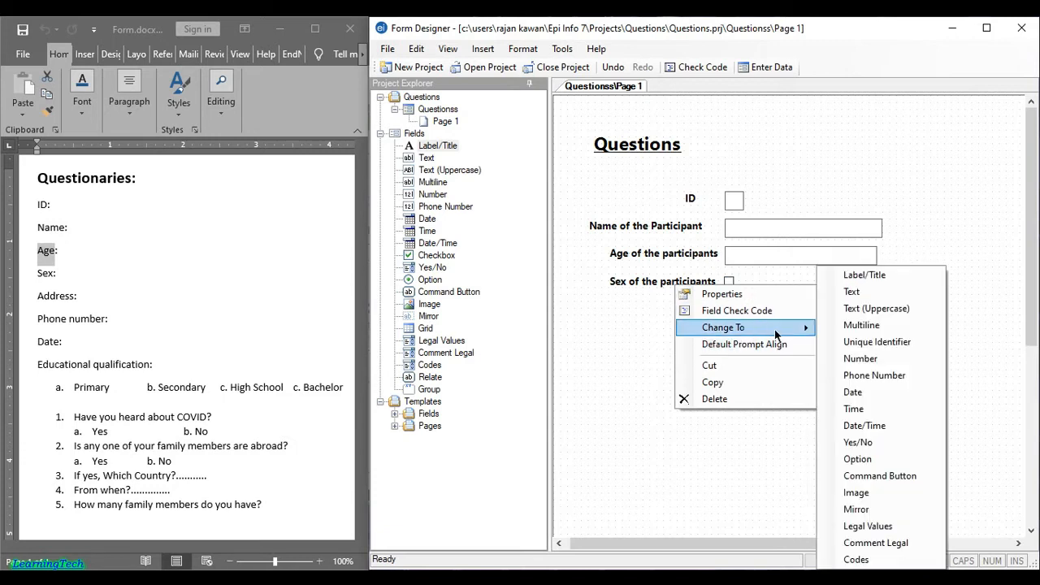
{"action": "left_click", "coordinate": [874, 460]}
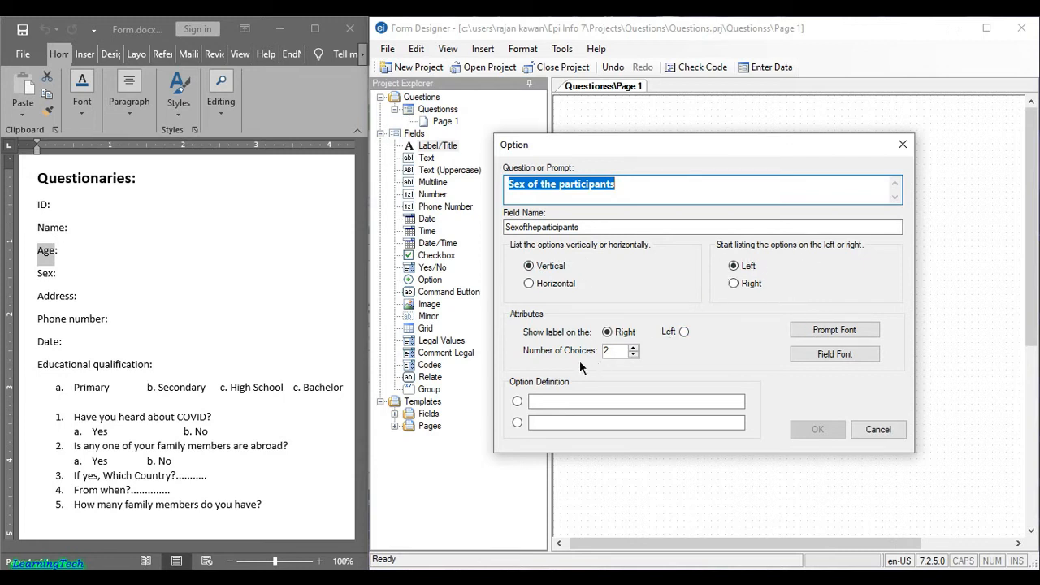
{"action": "double_click", "coordinate": [624, 354]}
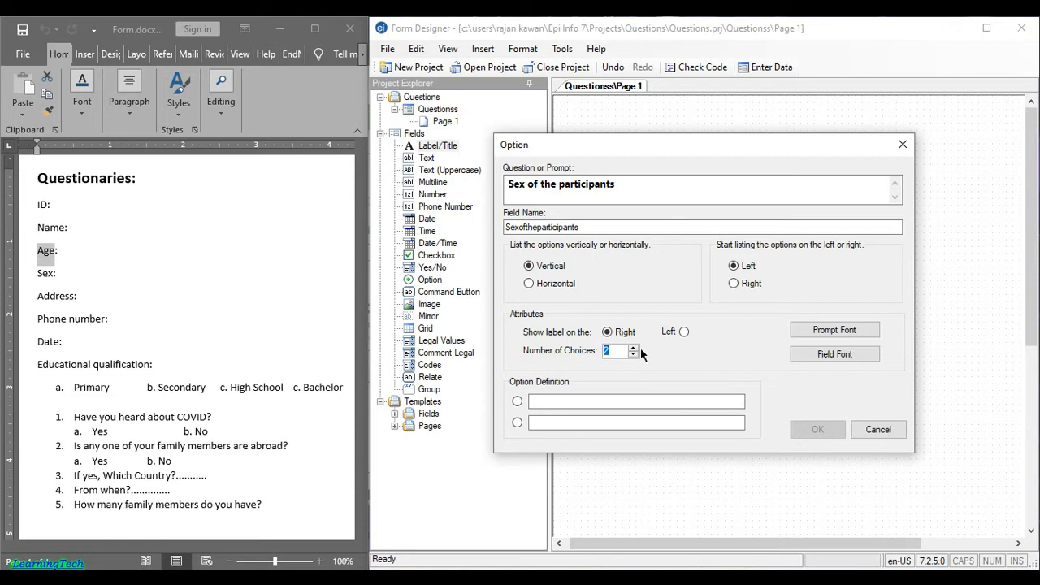
{"action": "type", "text": "5"}
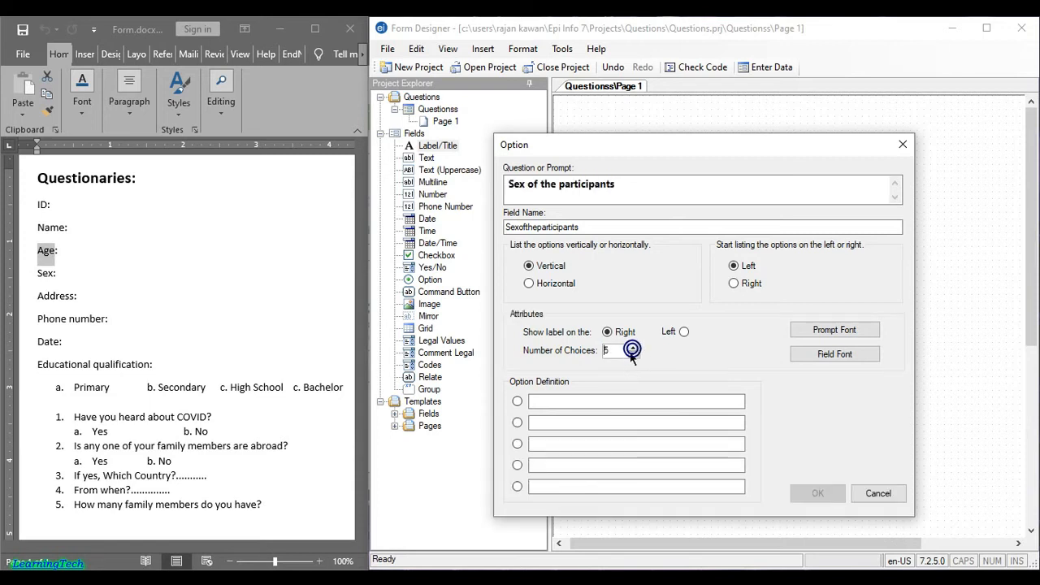
{"action": "left_click", "coordinate": [633, 354]}
{"action": "left_click", "coordinate": [633, 355]}
{"action": "left_click", "coordinate": [633, 355]}
Define the two choices of the sex field as "Male" and "Female"
{"action": "left_click", "coordinate": [607, 400]}
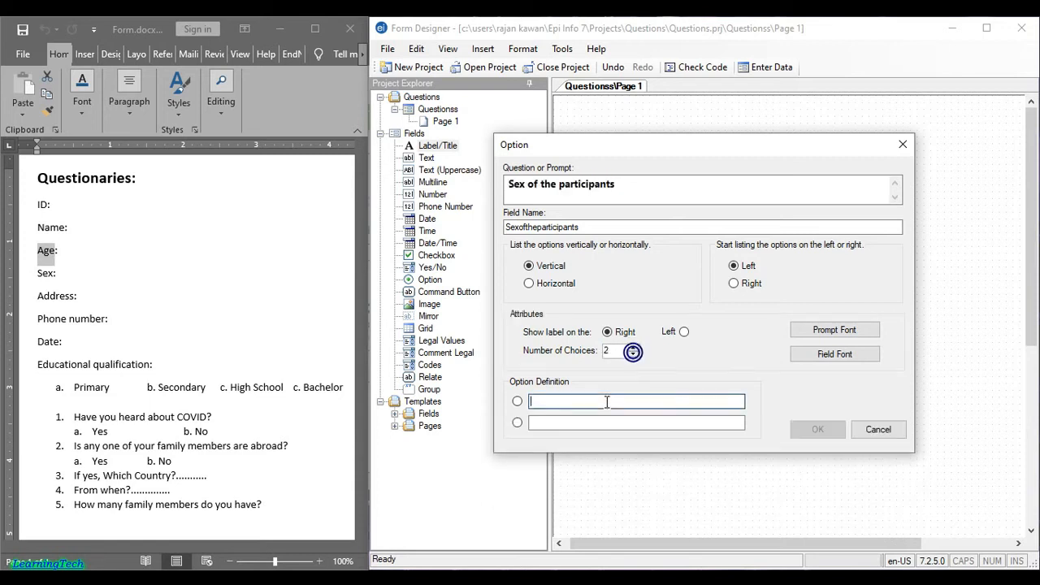
{"action": "type", "text": "Mae"}
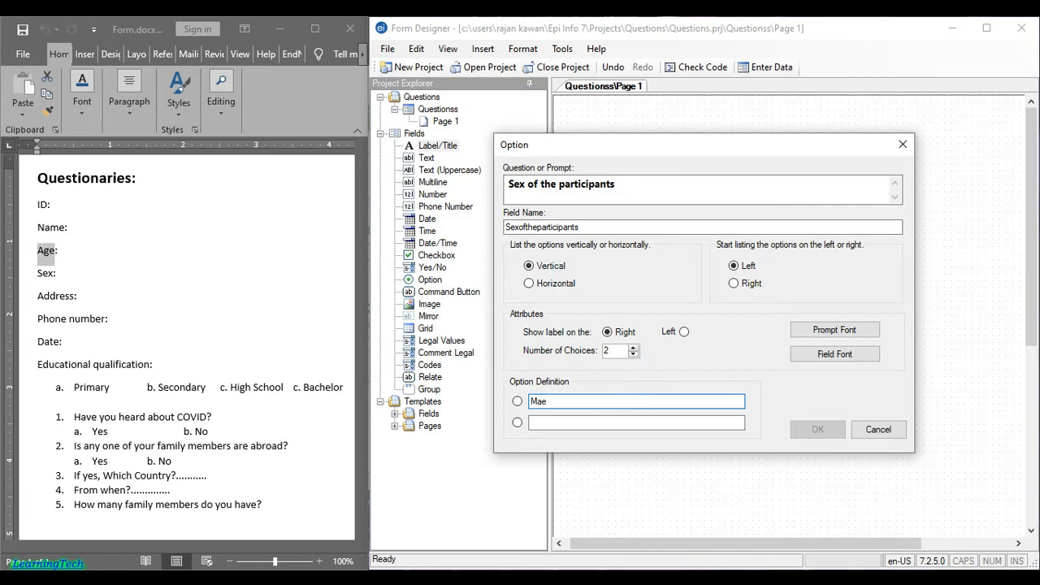
{"action": "left_click", "coordinate": [601, 422]}
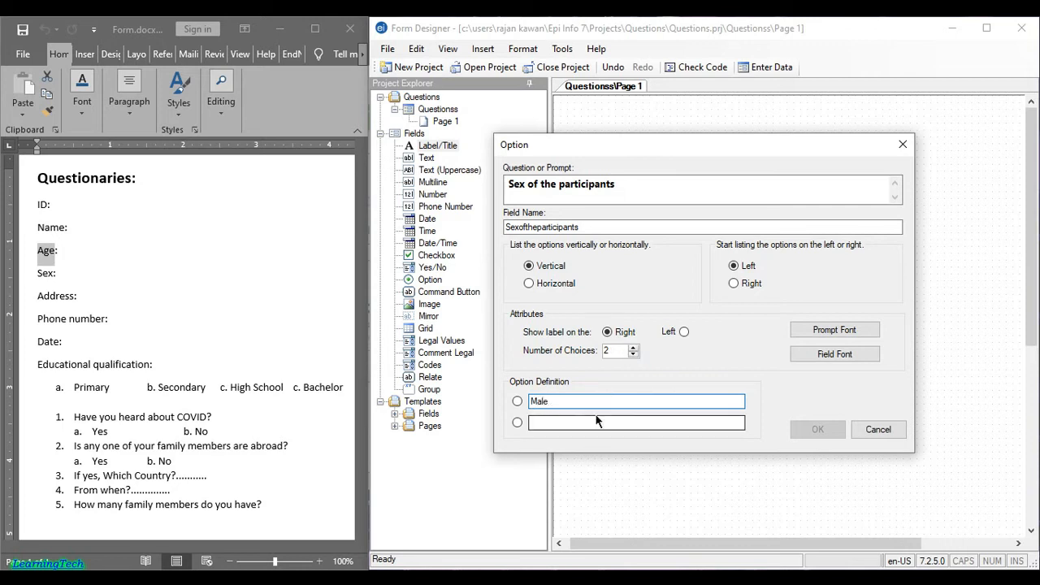
{"action": "type", "text": "Female"}
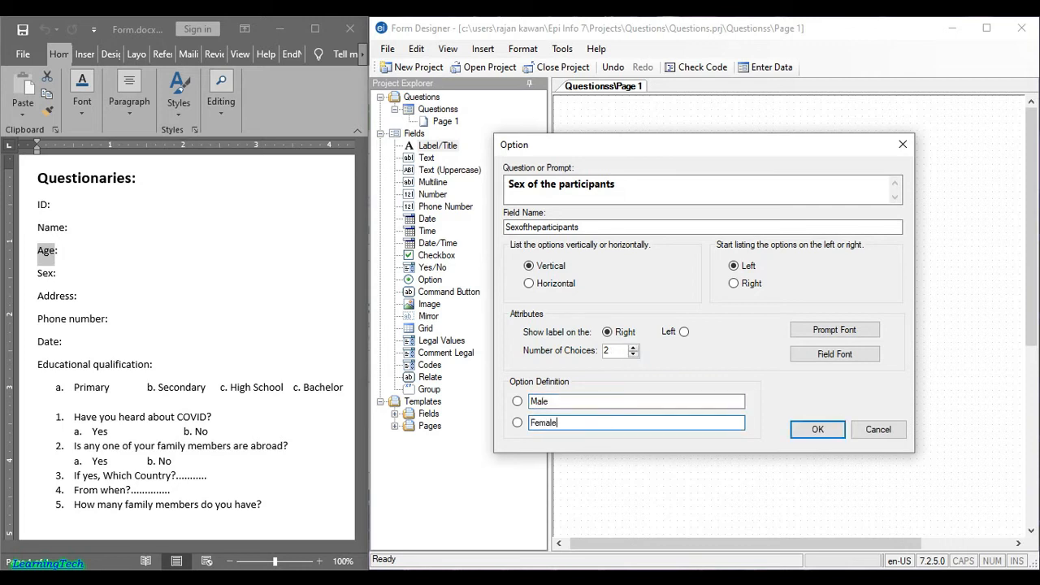
Keep the sex field's prompt bold, apply the Option field and shift its group slightly right beneath the age row
{"action": "left_click", "coordinate": [850, 334]}
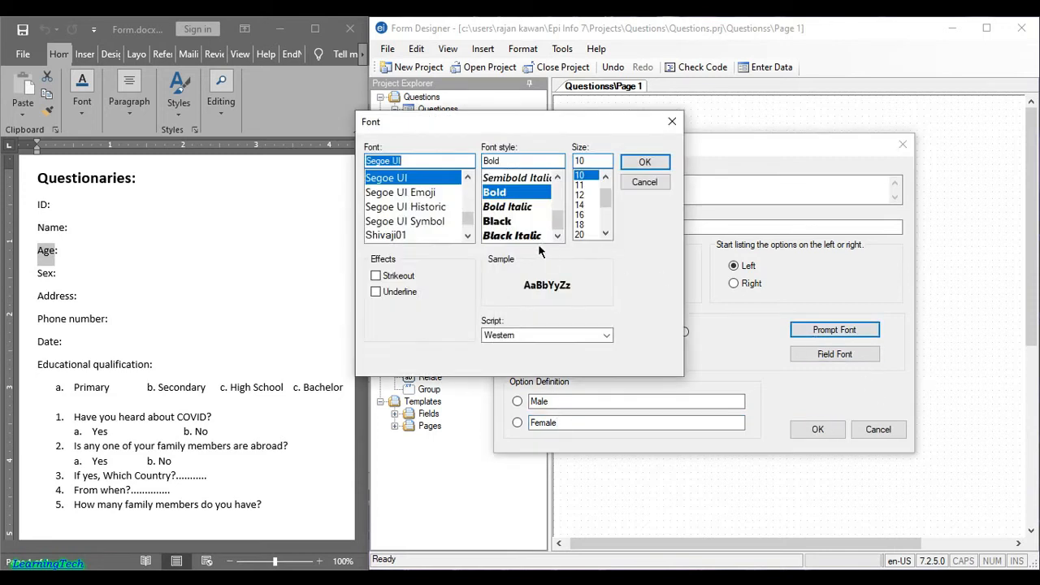
{"action": "left_click", "coordinate": [645, 162]}
{"action": "left_click", "coordinate": [817, 434]}
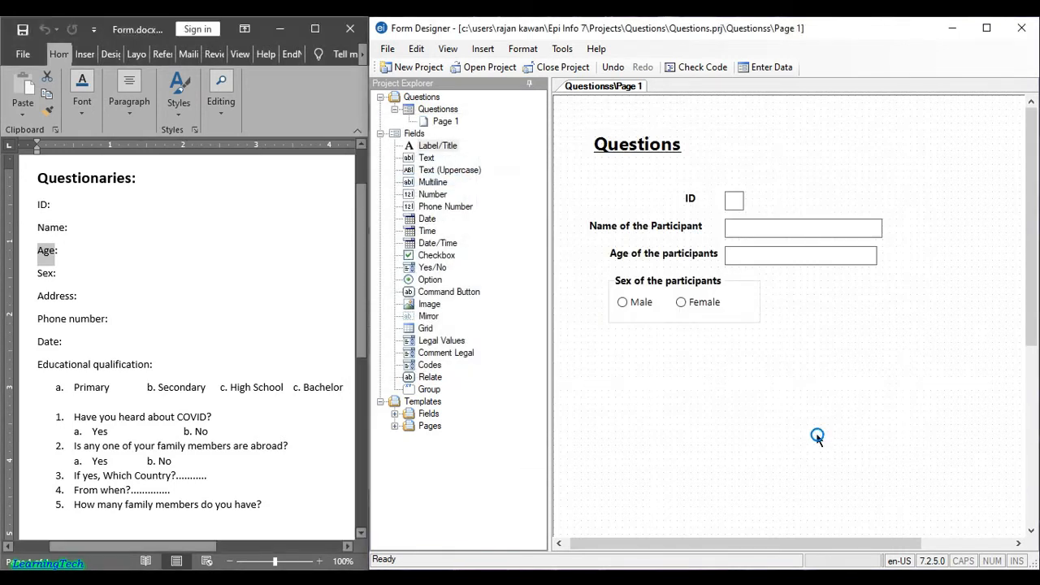
{"action": "left_click", "coordinate": [669, 294]}
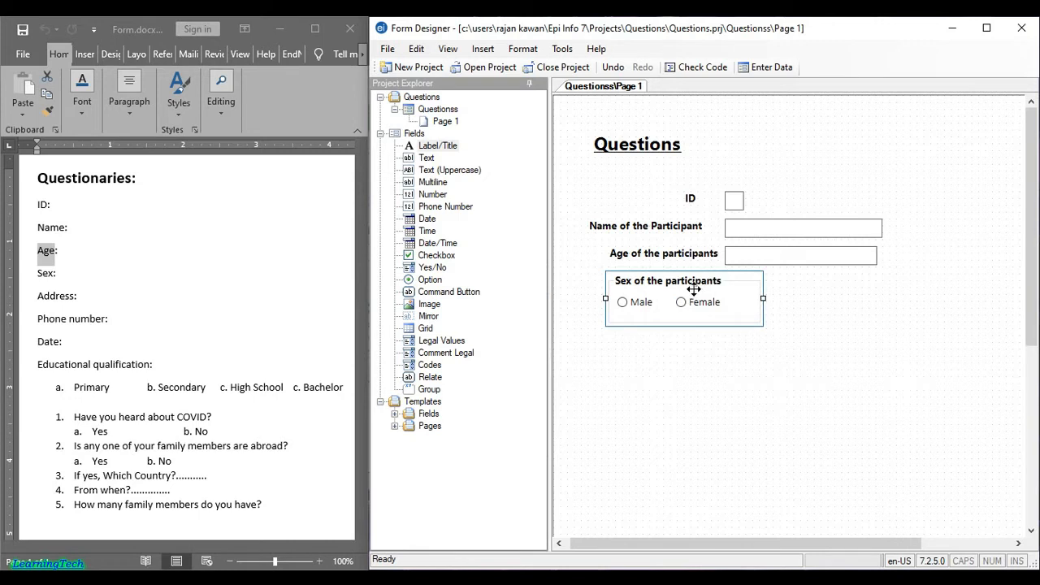
{"action": "left_click_drag", "start_coordinate": [692, 288], "coordinate": [713, 293]}
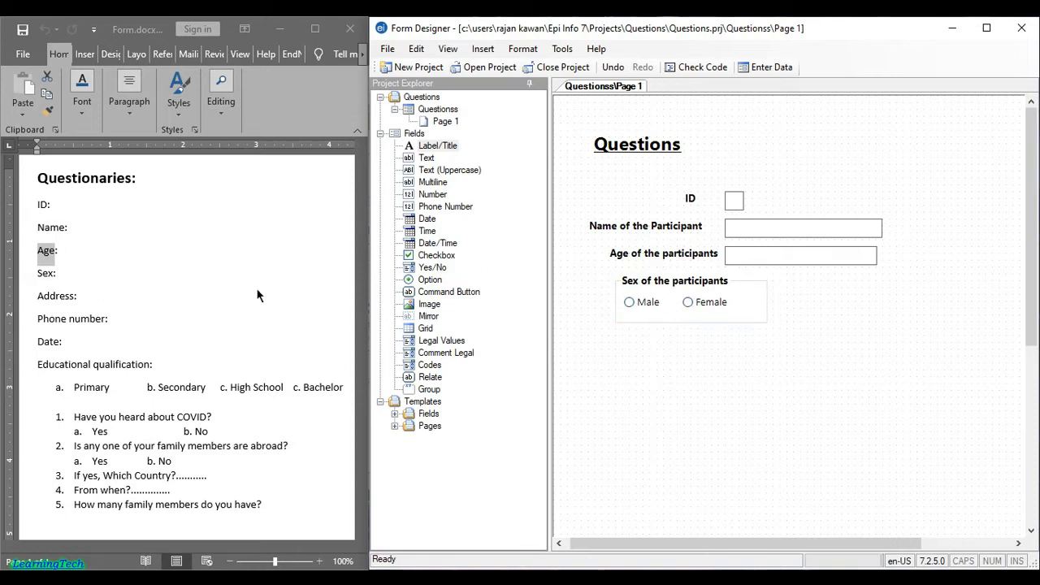
Start a required Text field below the sex group with the prompt "Address of the participants"
{"action": "left_click", "coordinate": [65, 296]}
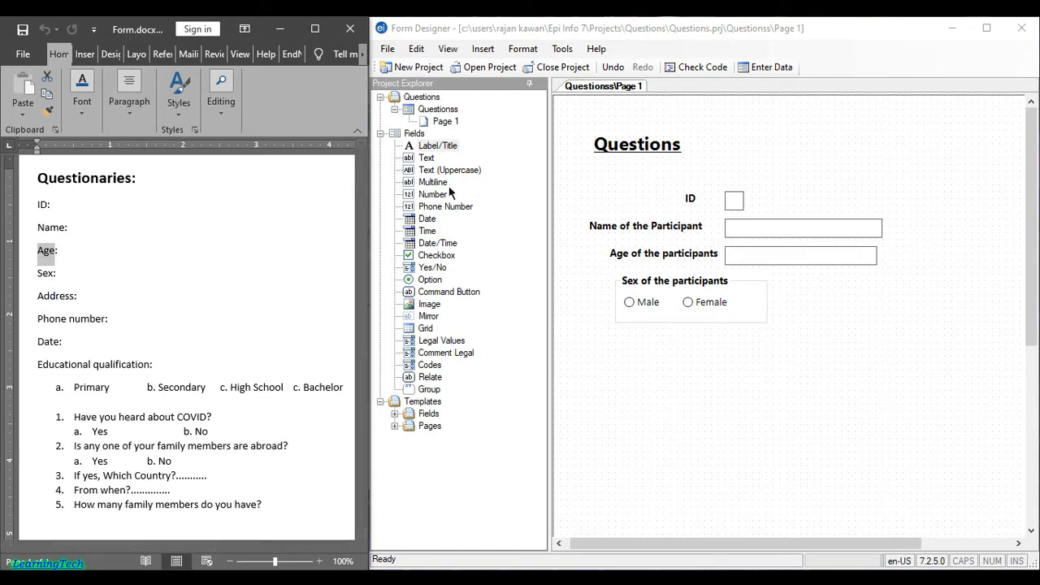
{"action": "left_click_drag", "start_coordinate": [429, 160], "coordinate": [771, 362]}
{"action": "type", "text": "Adress"}
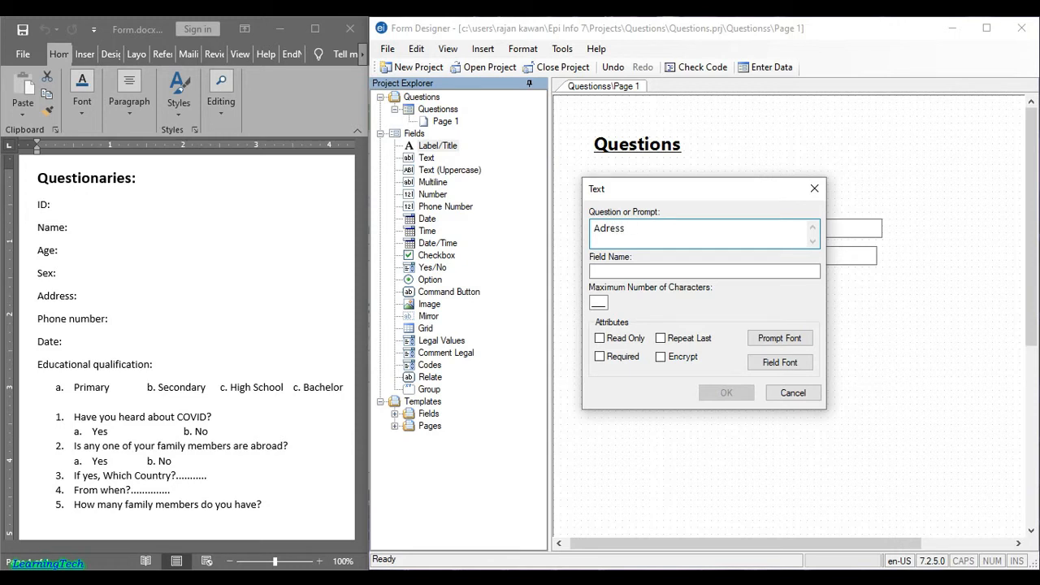
{"action": "key", "text": "BackSpace"}
{"action": "key", "text": "BackSpace"}
{"action": "type", "text": "ss of the participants"}
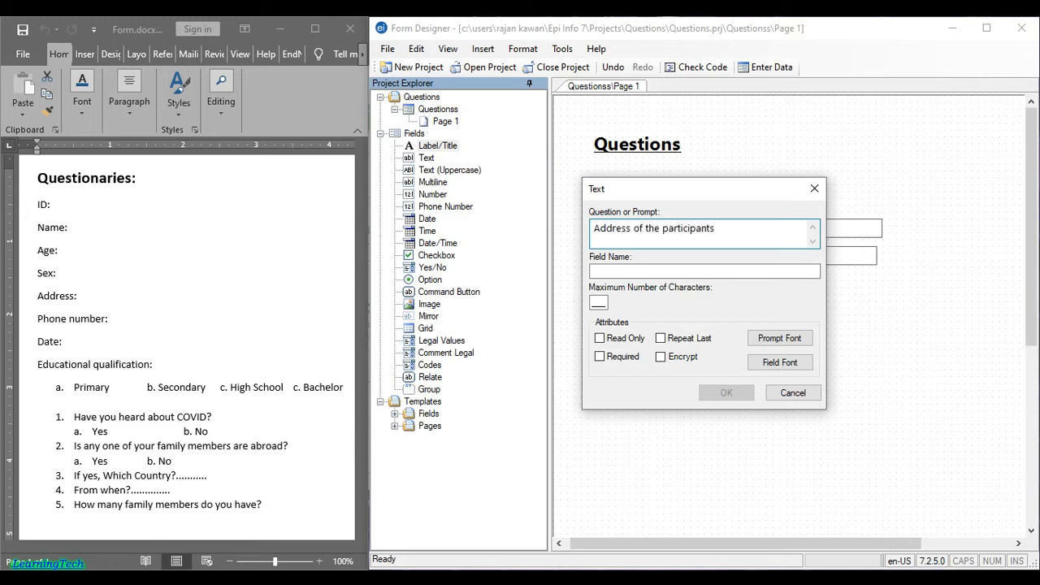
{"action": "key", "text": "Tab"}
{"action": "left_click", "coordinate": [622, 358]}
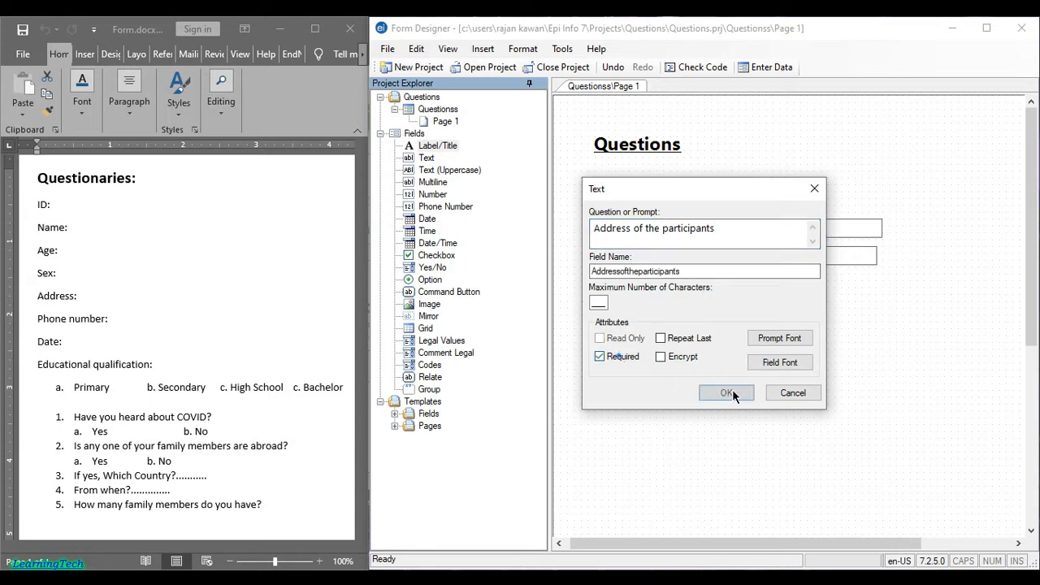
Make the address prompt bold, create the field and align its prompt and entry box on one row beneath the sex group
{"action": "left_click", "coordinate": [790, 337]}
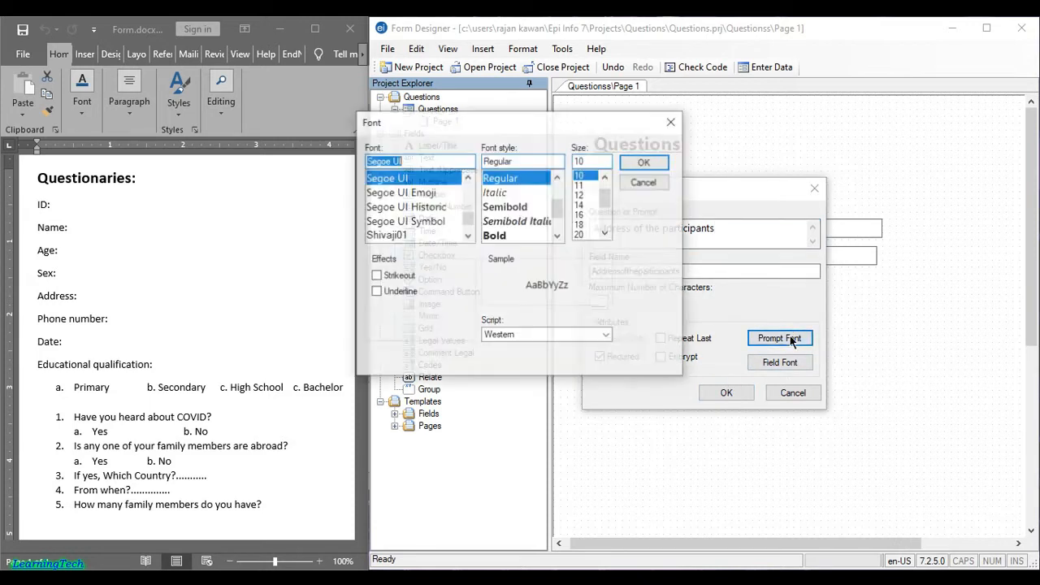
{"action": "left_click", "coordinate": [496, 235]}
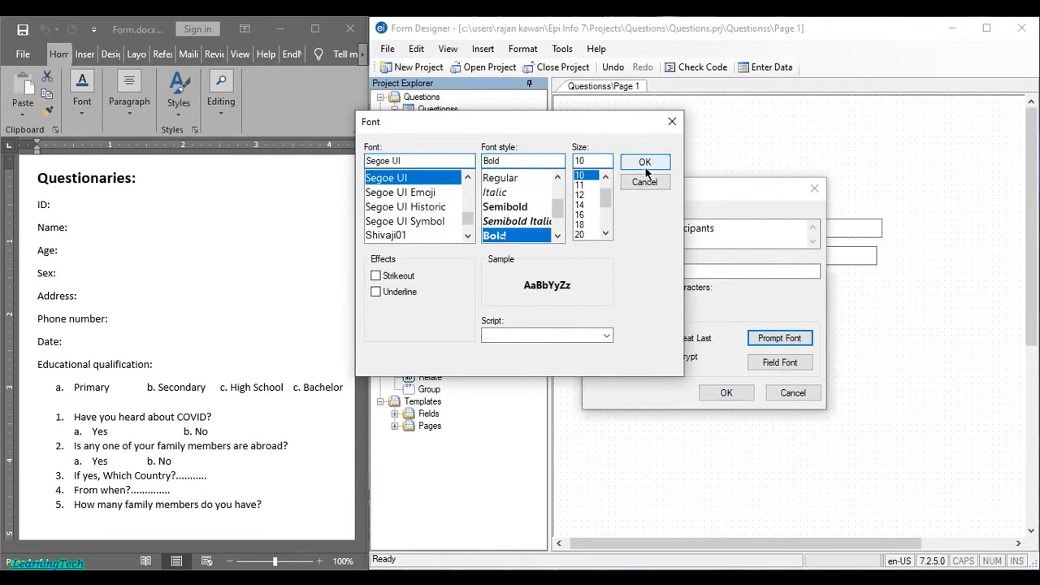
{"action": "left_click", "coordinate": [644, 162]}
{"action": "left_click", "coordinate": [727, 392]}
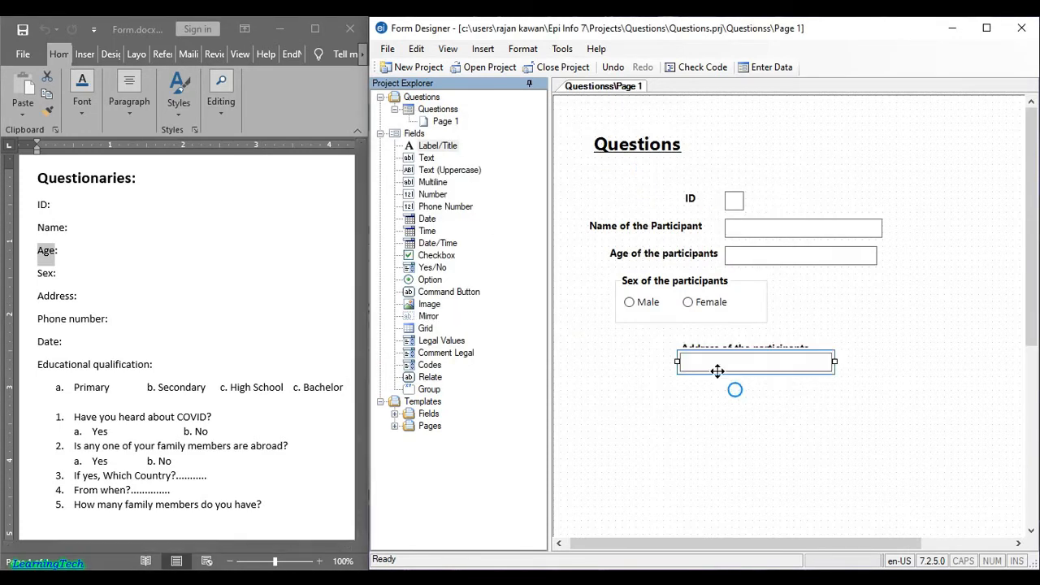
{"action": "left_click_drag", "start_coordinate": [737, 354], "coordinate": [658, 343]}
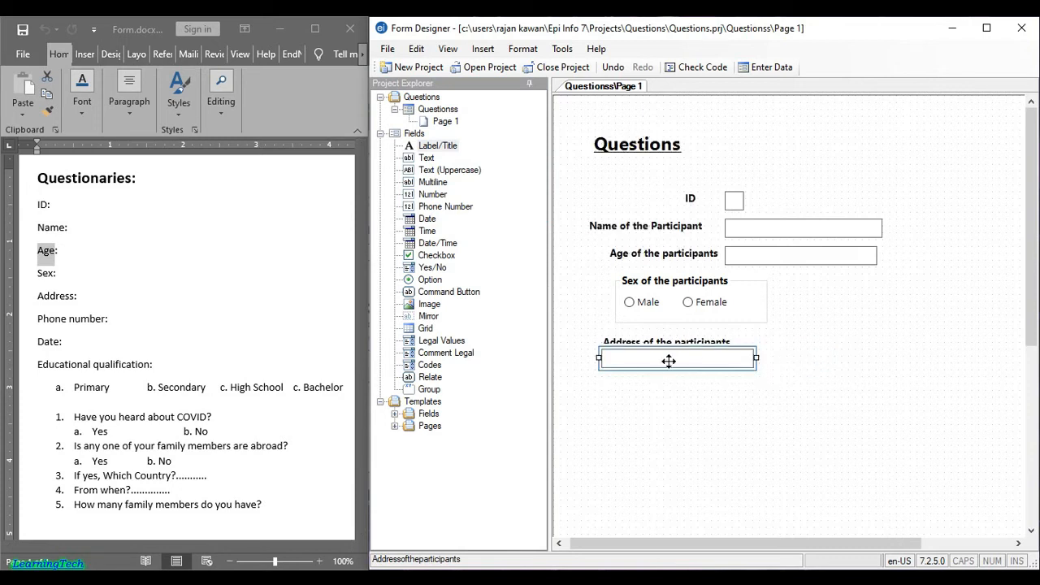
{"action": "left_click_drag", "start_coordinate": [800, 341], "coordinate": [805, 346]}
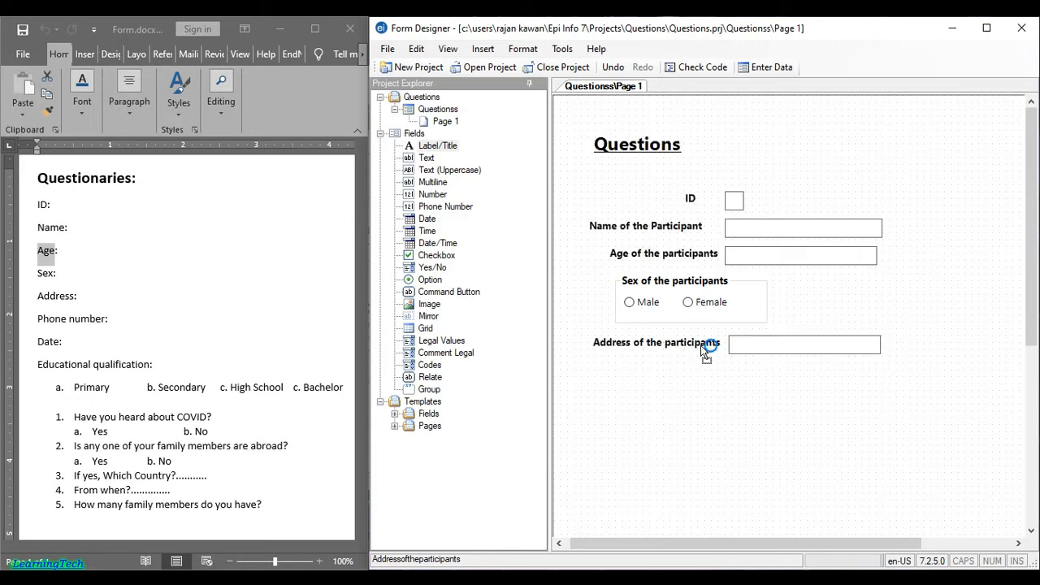
Start a required Phone Number field below the address row with the prompt "Contact Number"
{"action": "left_click", "coordinate": [66, 318]}
{"action": "triple_click", "coordinate": [117, 320]}
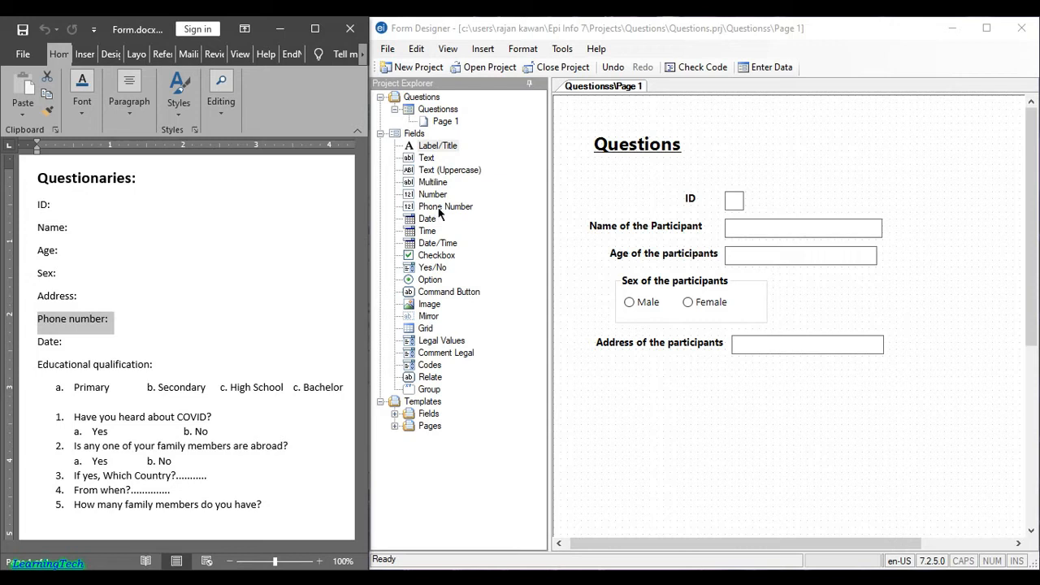
{"action": "left_click_drag", "start_coordinate": [437, 146], "coordinate": [670, 386]}
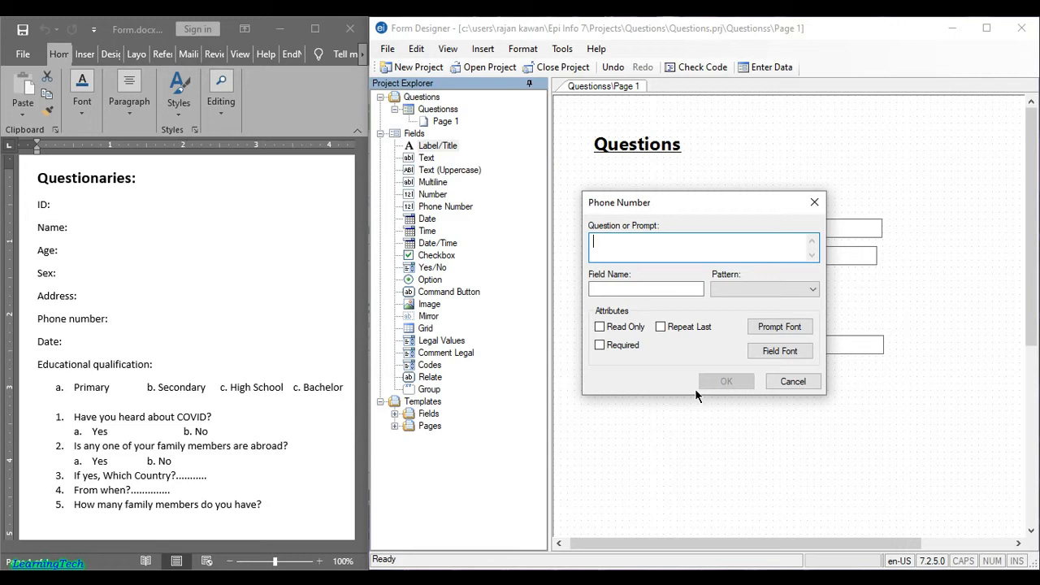
{"action": "left_click", "coordinate": [648, 248]}
{"action": "type", "text": "Contact Number"}
{"action": "left_click", "coordinate": [614, 345]}
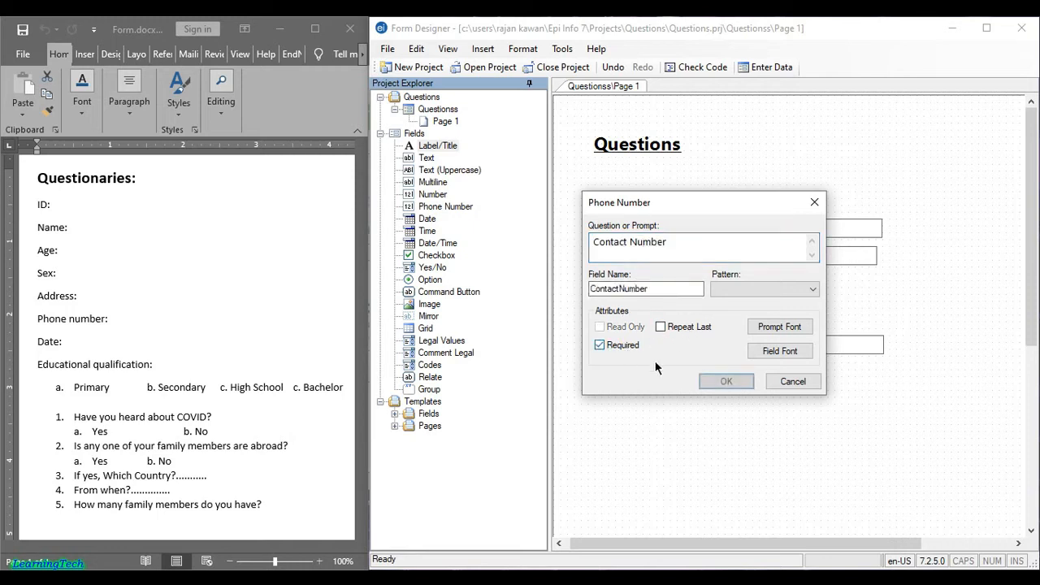
Make the contact number prompt bold, create the field and align its prompt and entry box on one row beneath the address
{"action": "left_click", "coordinate": [774, 328]}
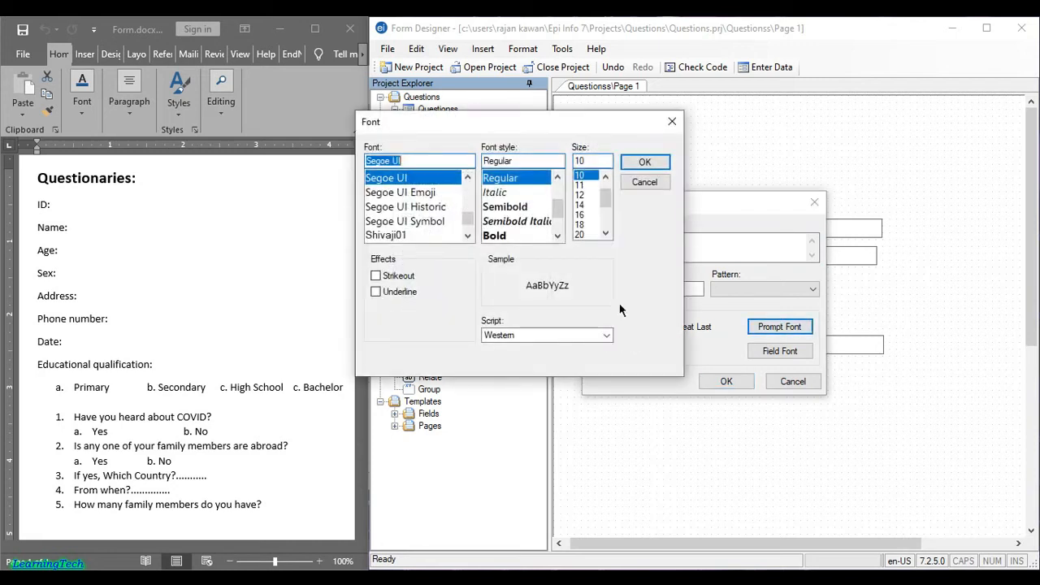
{"action": "left_click", "coordinate": [495, 235]}
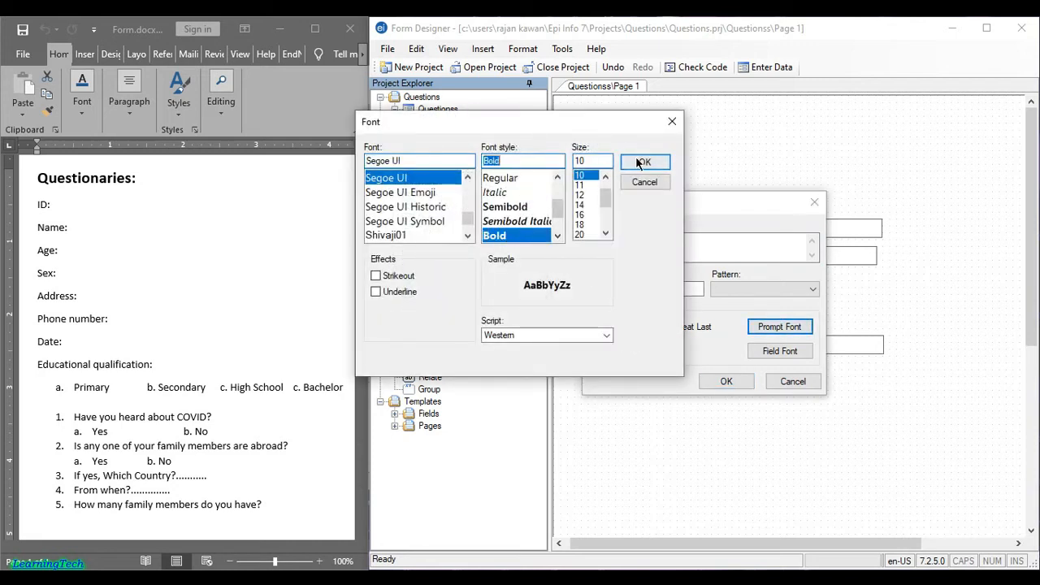
{"action": "left_click", "coordinate": [644, 161]}
{"action": "left_click", "coordinate": [726, 382]}
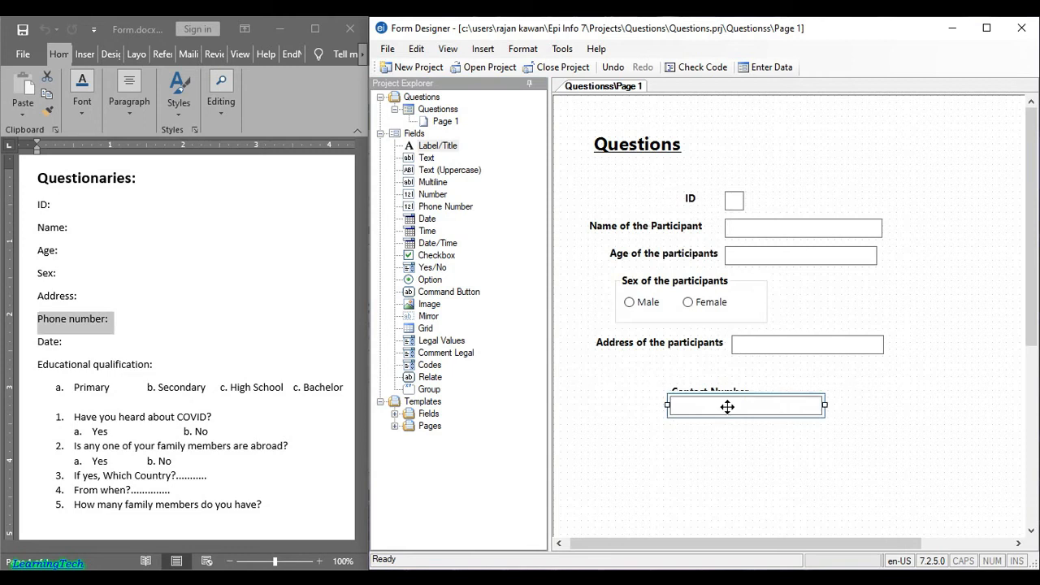
{"action": "left_click_drag", "start_coordinate": [719, 400], "coordinate": [797, 399]}
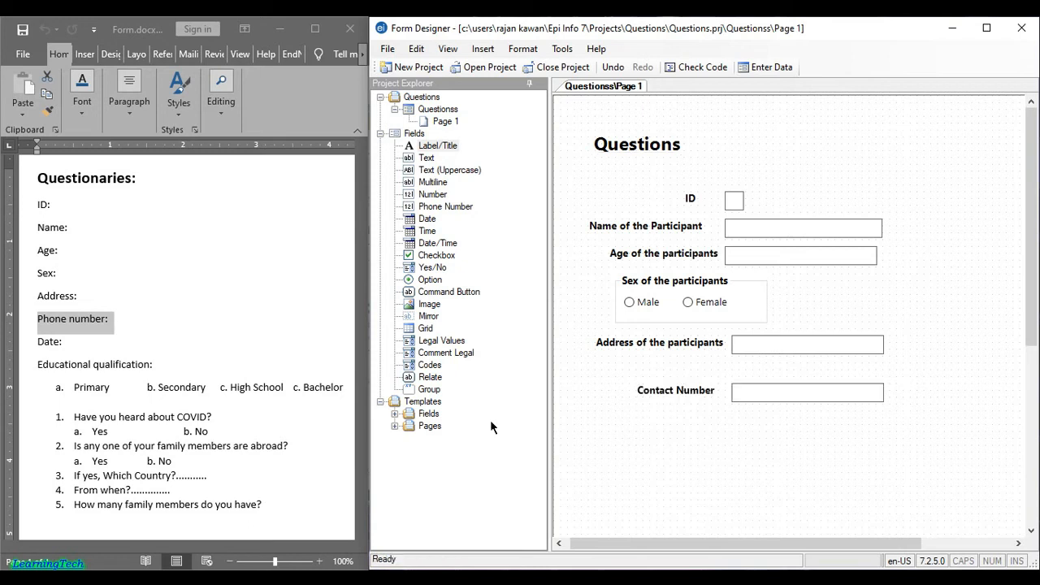
Start a required Date field below the contact number row with the prompt "date"
{"action": "left_click", "coordinate": [47, 348]}
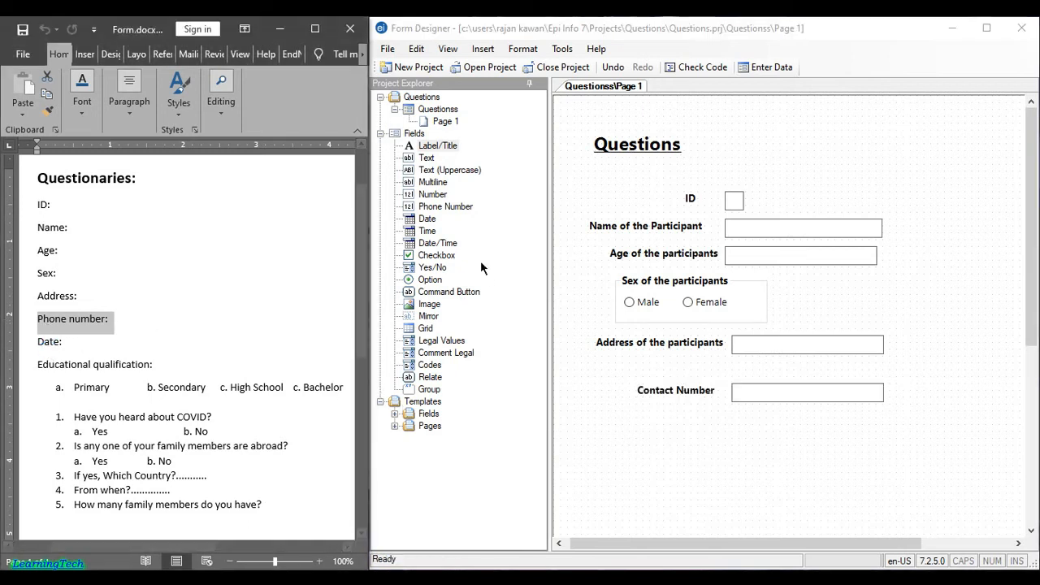
{"action": "left_click", "coordinate": [431, 221]}
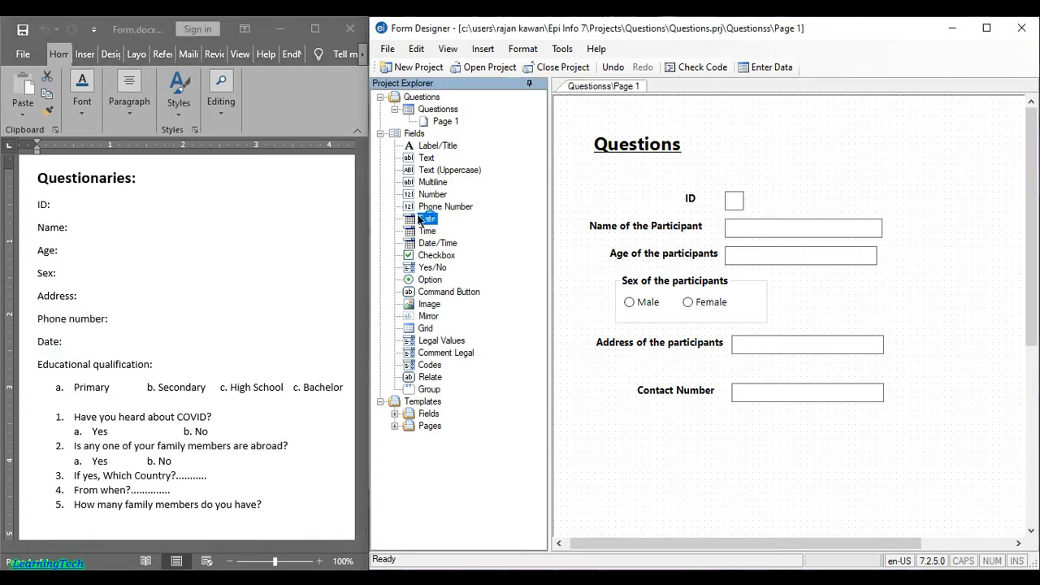
{"action": "left_click_drag", "start_coordinate": [424, 224], "coordinate": [662, 436]}
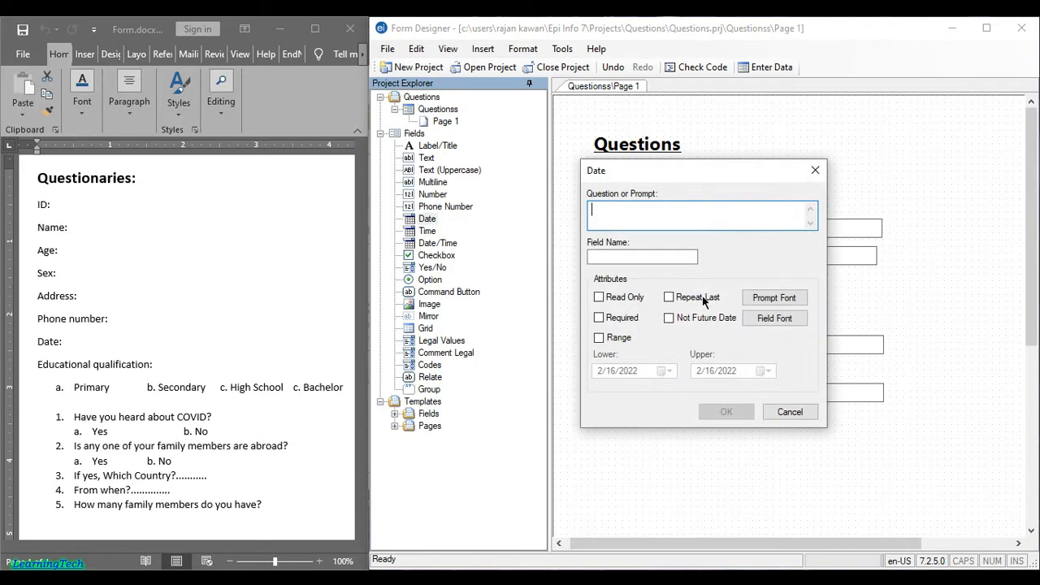
{"action": "type", "text": "date"}
{"action": "left_click", "coordinate": [599, 317]}
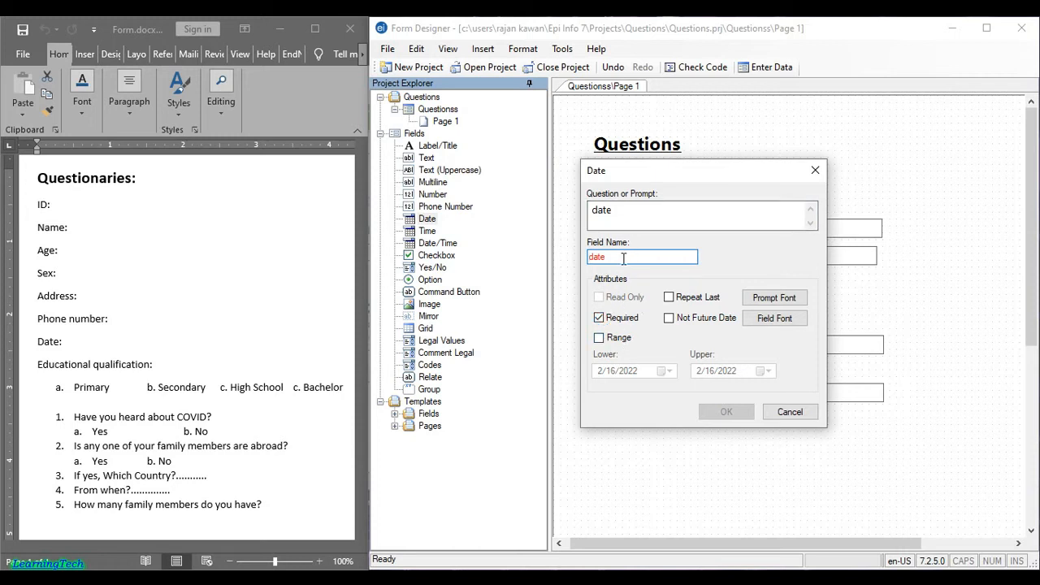
Extend the date field's prompt to "date of the record"
{"action": "double_click", "coordinate": [624, 259]}
{"action": "left_click", "coordinate": [636, 221]}
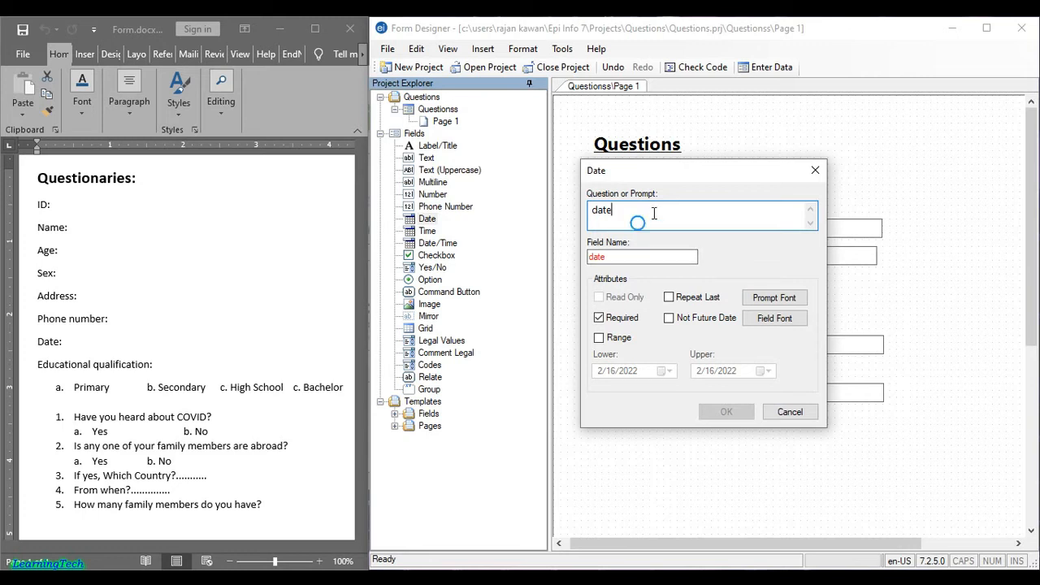
{"action": "type", "text": "ille"}
{"action": "key", "text": "BackSpace"}
{"action": "key", "text": "BackSpace"}
{"action": "key", "text": "BackSpace"}
{"action": "key", "text": "BackSpace"}
{"action": "key", "text": "BackSpace"}
{"action": "key", "text": "BackSpace"}
{"action": "type", "text": "of the recore"}
Clear the field name of the new date field
{"action": "left_click", "coordinate": [643, 257]}
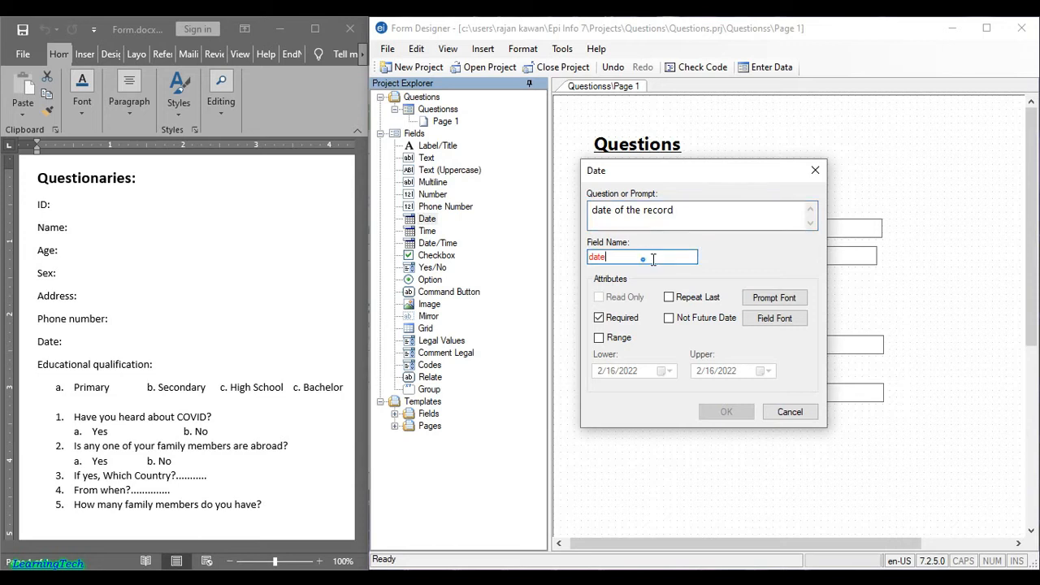
{"action": "left_click", "coordinate": [734, 256]}
{"action": "double_click", "coordinate": [615, 257]}
{"action": "key", "text": "BackSpace"}
Enable a range for the date field and set its upper limit to 3/16/2022
{"action": "left_click", "coordinate": [599, 338]}
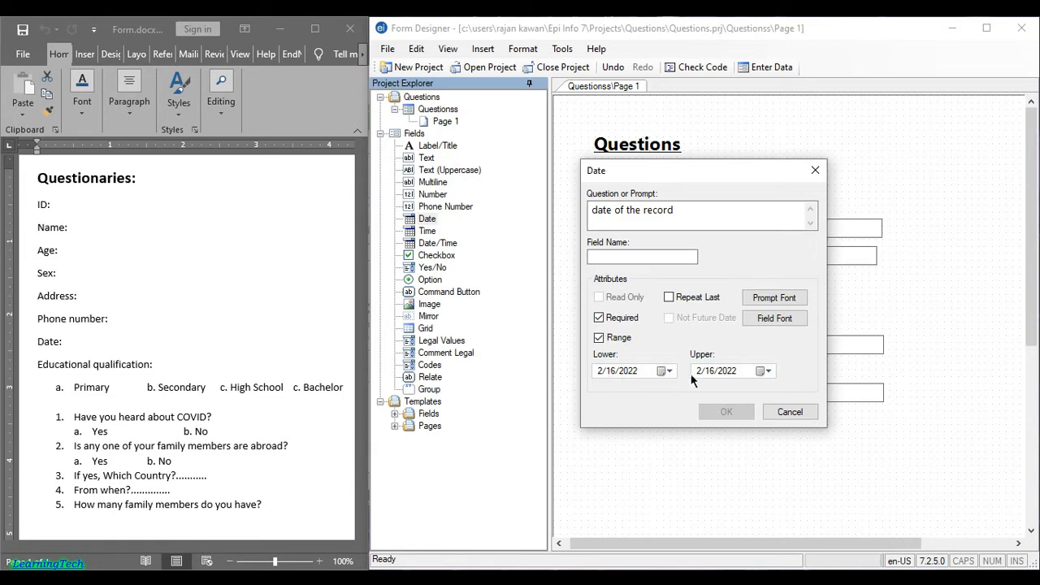
{"action": "left_click", "coordinate": [762, 372]}
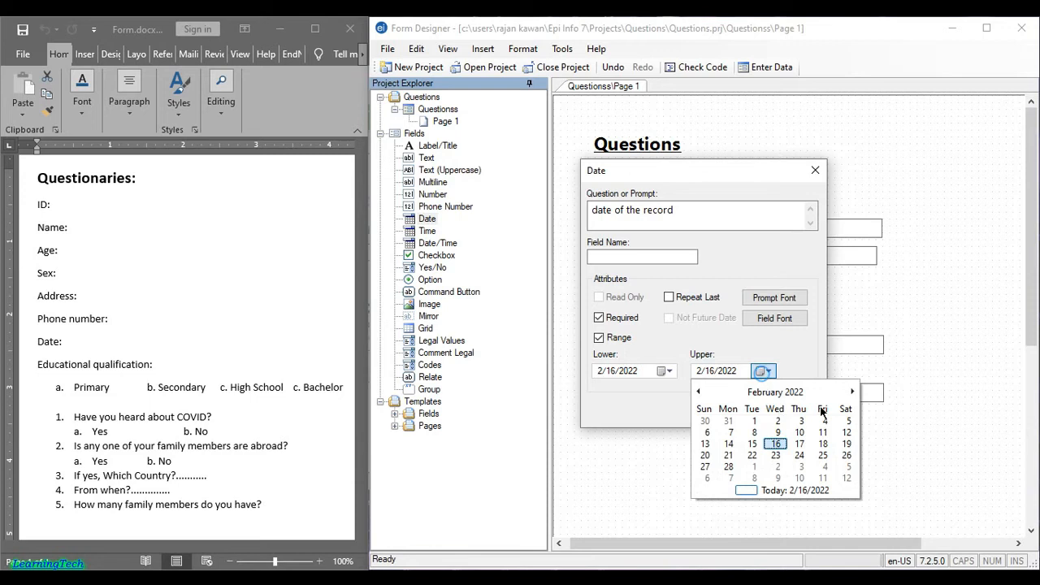
{"action": "left_click", "coordinate": [850, 393]}
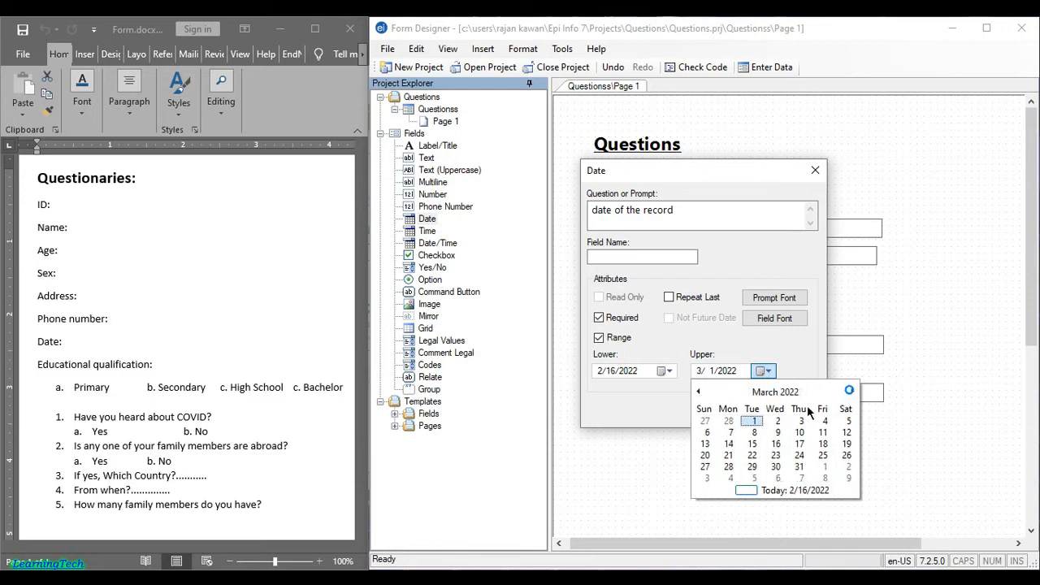
{"action": "left_click", "coordinate": [776, 443]}
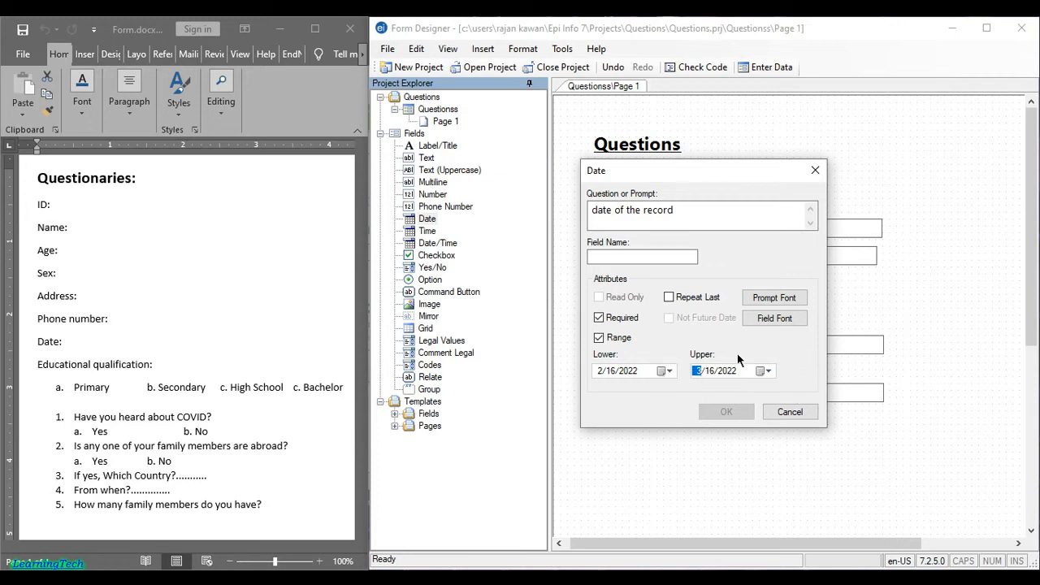
Name the date field "date1" and create it on the form
{"action": "left_click", "coordinate": [672, 256]}
{"action": "type", "text": "date1"}
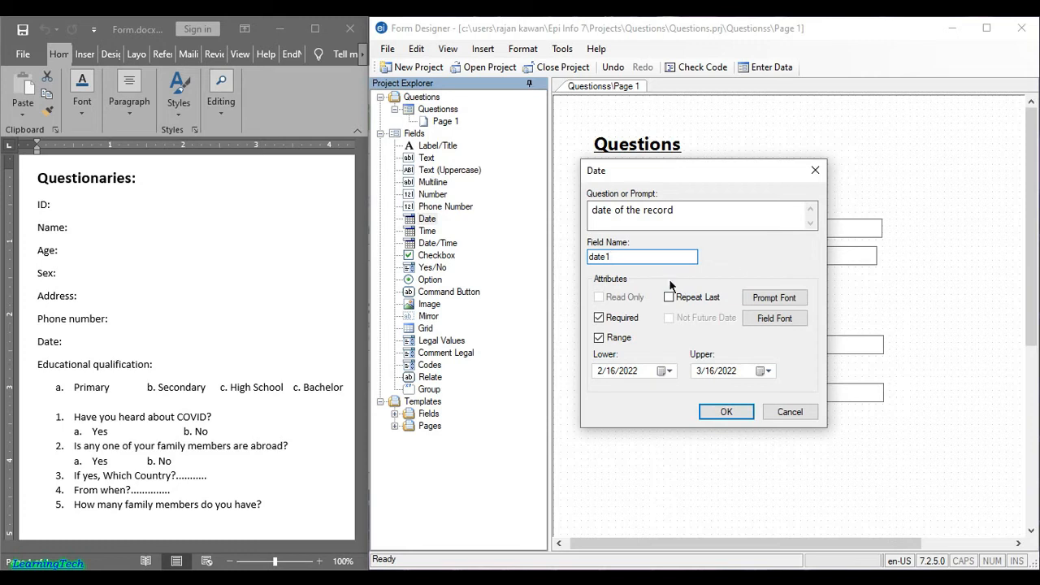
{"action": "left_click", "coordinate": [727, 412]}
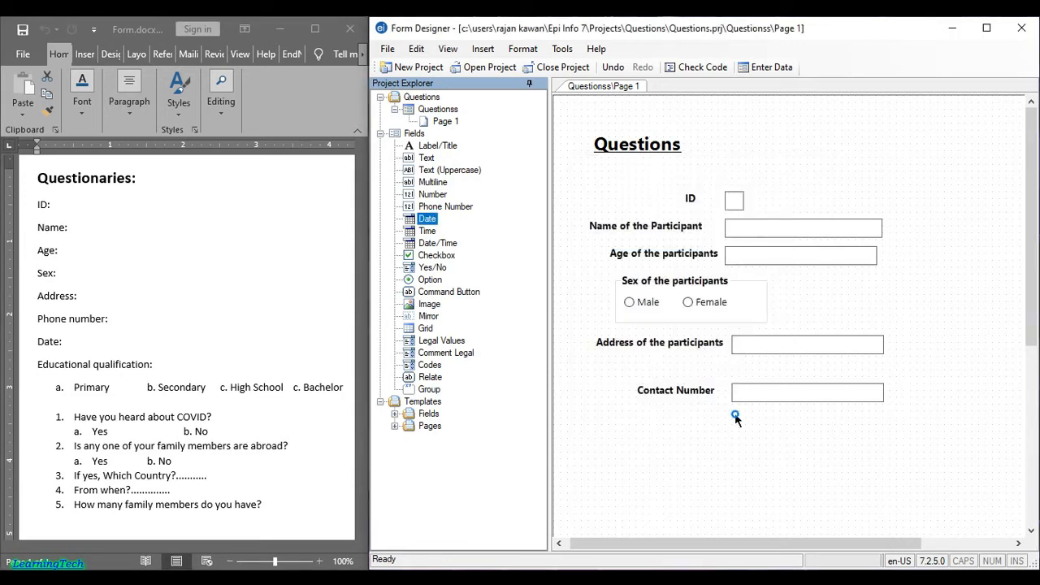
Edit the new date field to make its "date of the record" prompt bold
{"action": "scroll", "coordinate": [800, 375], "scroll_direction": "down", "scroll_amount": 3}
{"action": "left_click", "coordinate": [731, 270]}
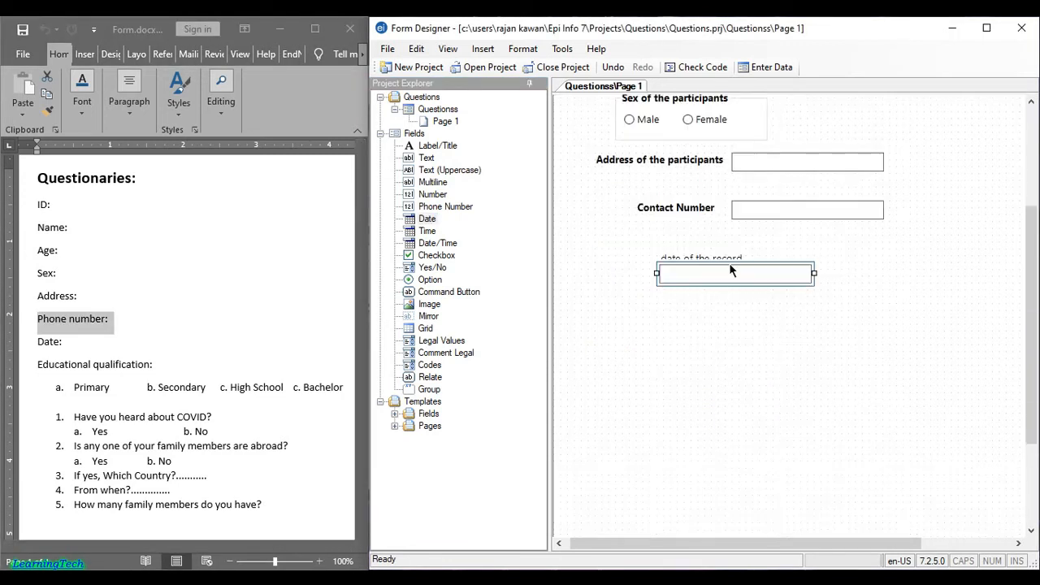
{"action": "left_click", "coordinate": [715, 260]}
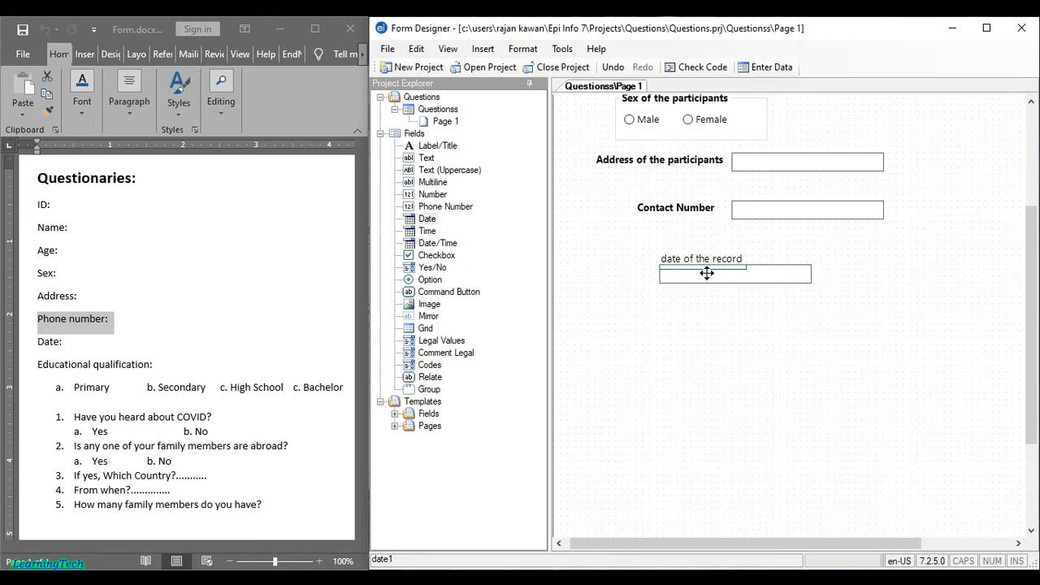
{"action": "right_click", "coordinate": [712, 260]}
{"action": "left_click", "coordinate": [759, 264]}
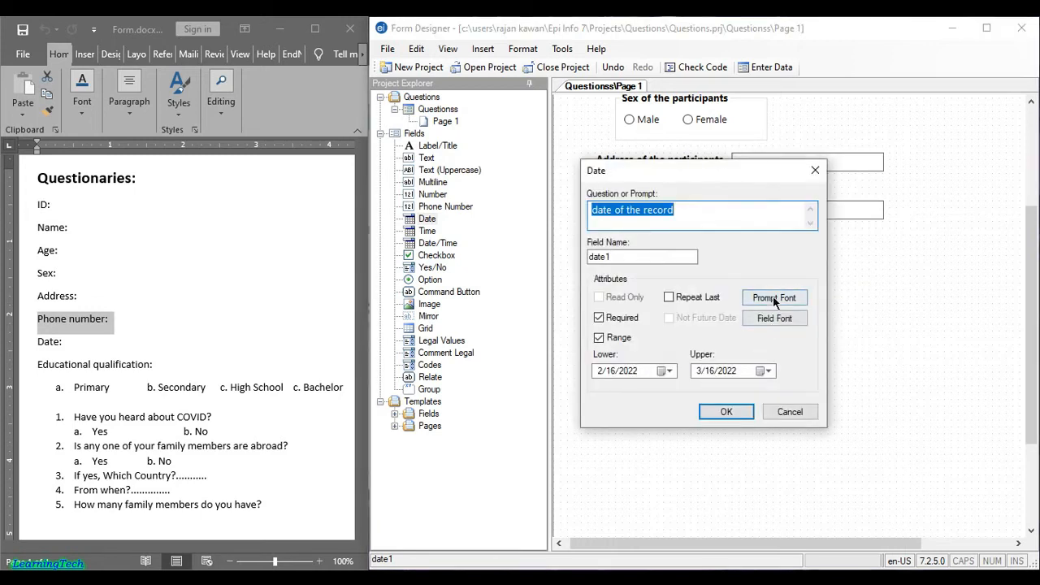
{"action": "left_click", "coordinate": [773, 298]}
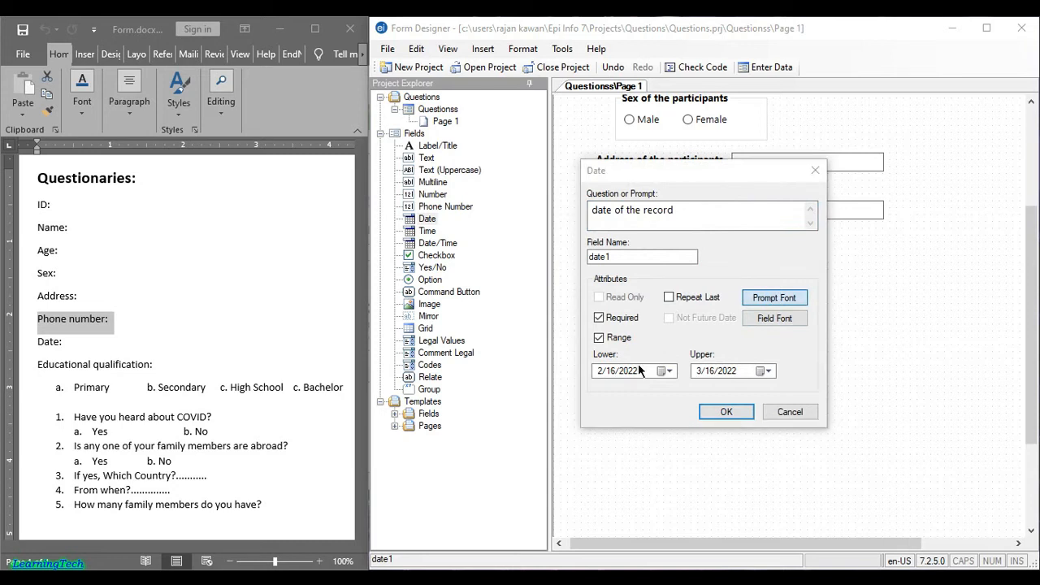
{"action": "left_click", "coordinate": [500, 236]}
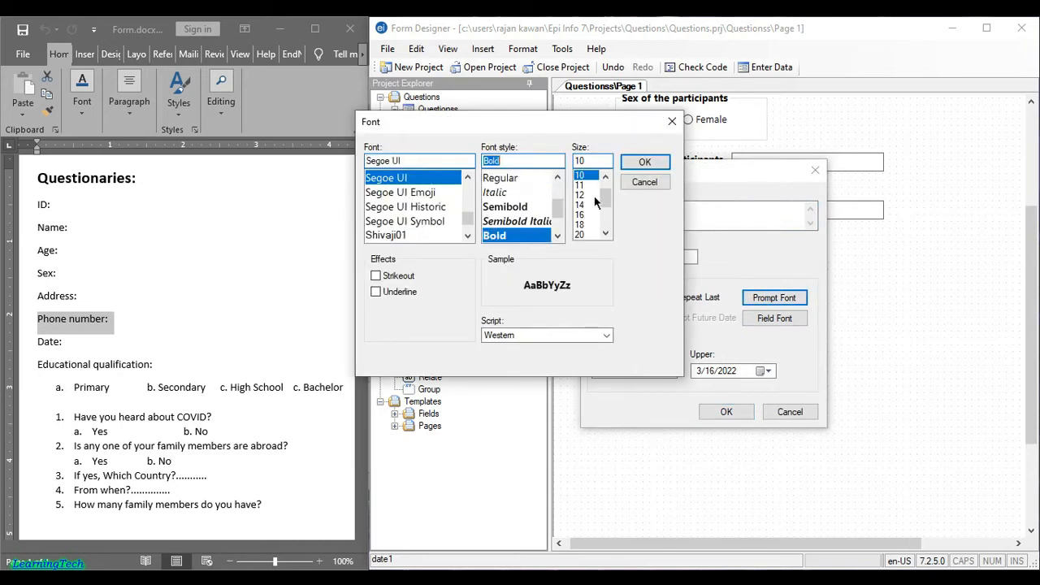
{"action": "left_click", "coordinate": [645, 161]}
{"action": "left_click", "coordinate": [726, 411]}
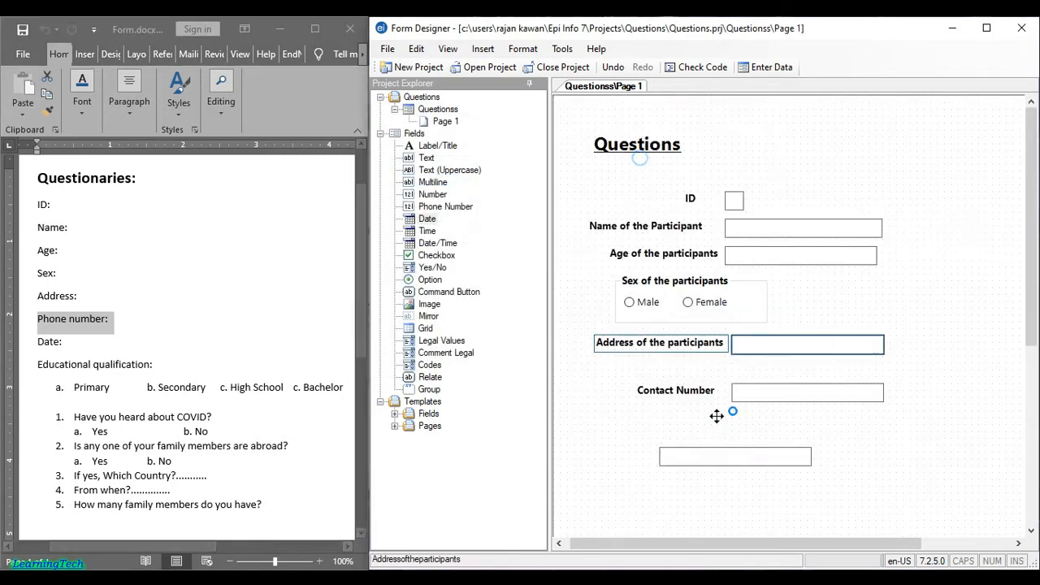
Align the date of the record prompt and its entry box on one row beneath the contact number
{"action": "left_click_drag", "start_coordinate": [713, 447], "coordinate": [687, 438]}
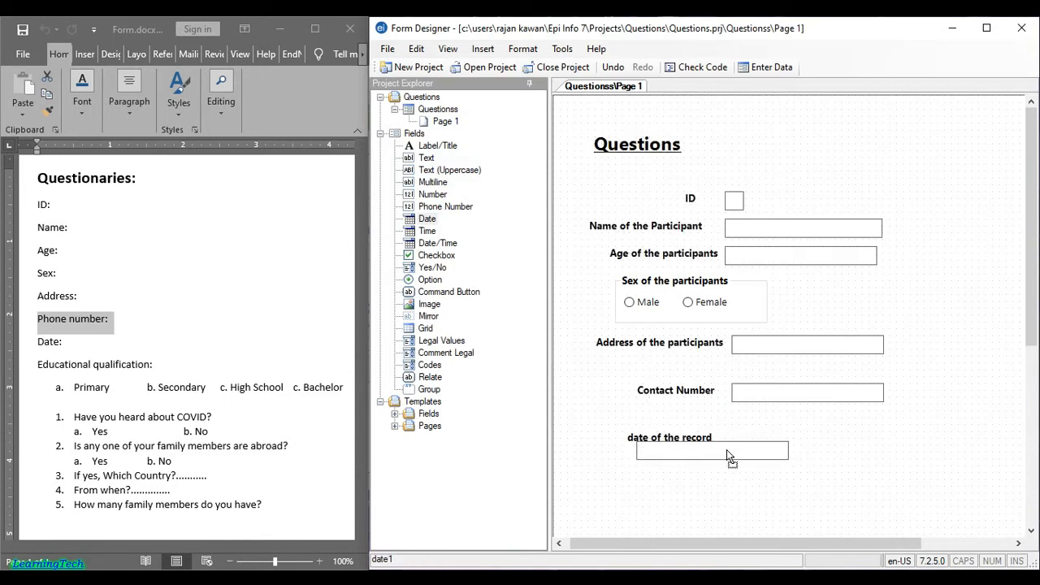
{"action": "scroll", "coordinate": [757, 380], "scroll_direction": "down", "scroll_amount": 3}
{"action": "left_click", "coordinate": [752, 271]}
{"action": "left_click_drag", "start_coordinate": [752, 271], "coordinate": [832, 263]}
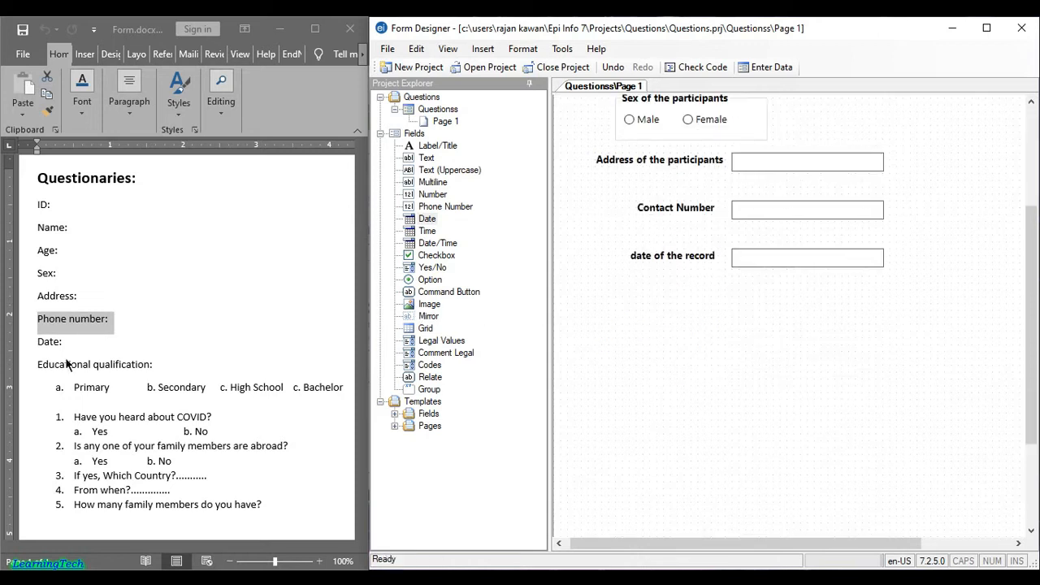
Look over the educational qualification answer options in Form.docx
{"action": "left_click", "coordinate": [163, 370]}
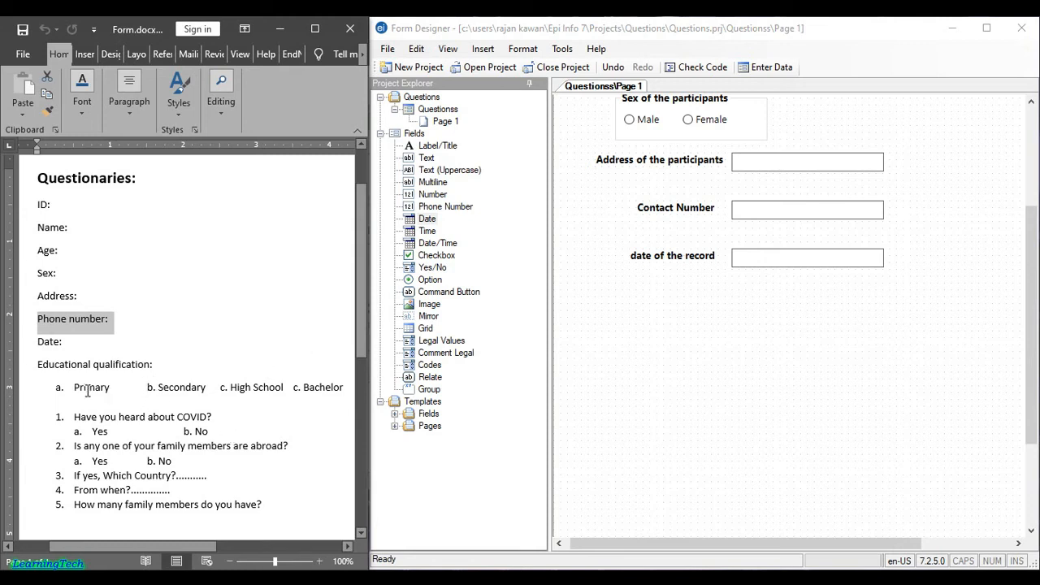
{"action": "left_click_drag", "start_coordinate": [69, 388], "coordinate": [293, 399]}
{"action": "left_click", "coordinate": [283, 435]}
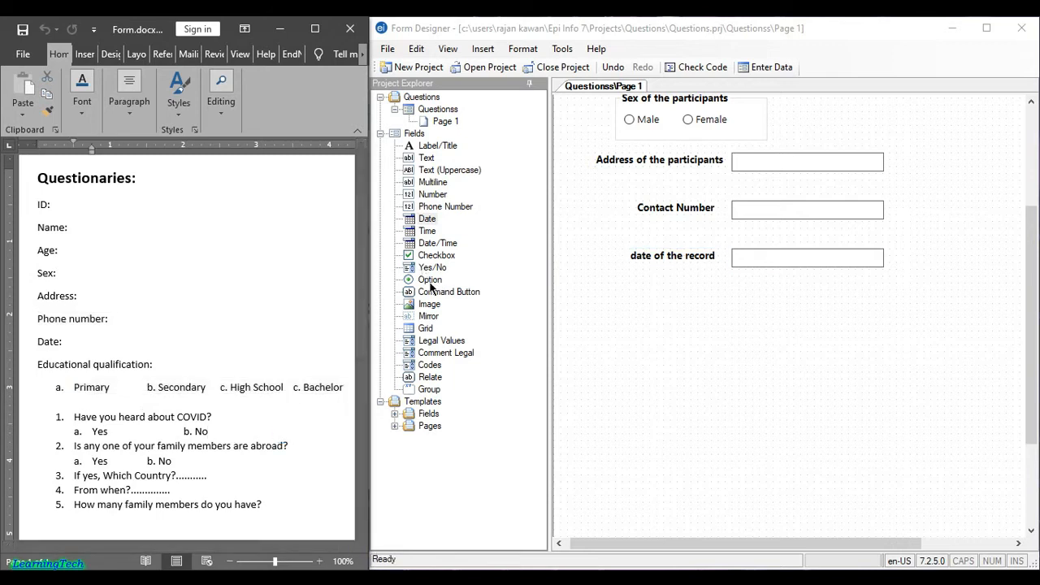
Start a required Legal Values field below the date row with the prompt "Educational Qualification"
{"action": "left_click", "coordinate": [431, 342]}
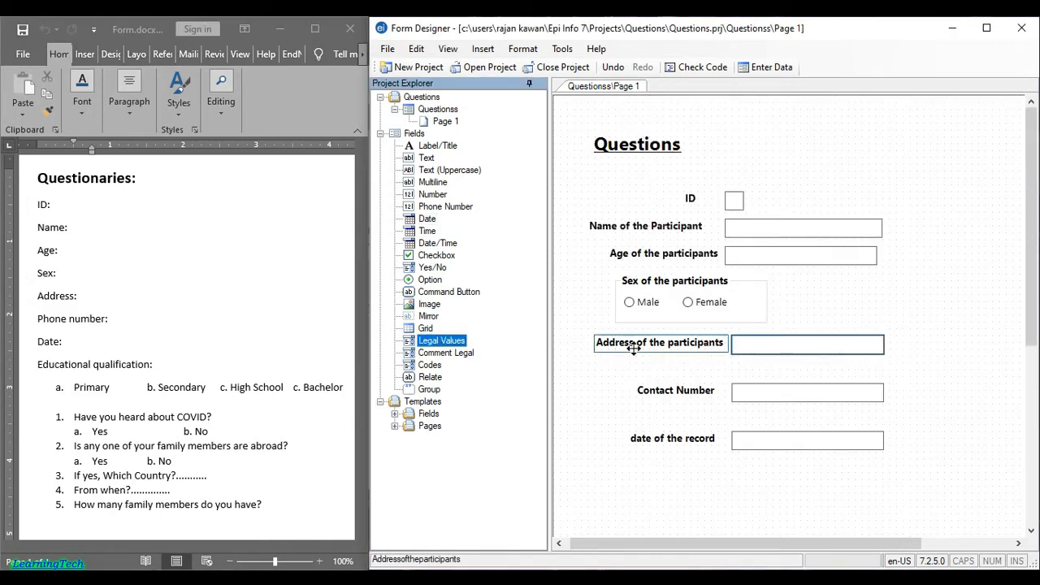
{"action": "scroll", "coordinate": [681, 282], "scroll_direction": "down", "scroll_amount": 2}
{"action": "left_click_drag", "start_coordinate": [450, 342], "coordinate": [629, 313]}
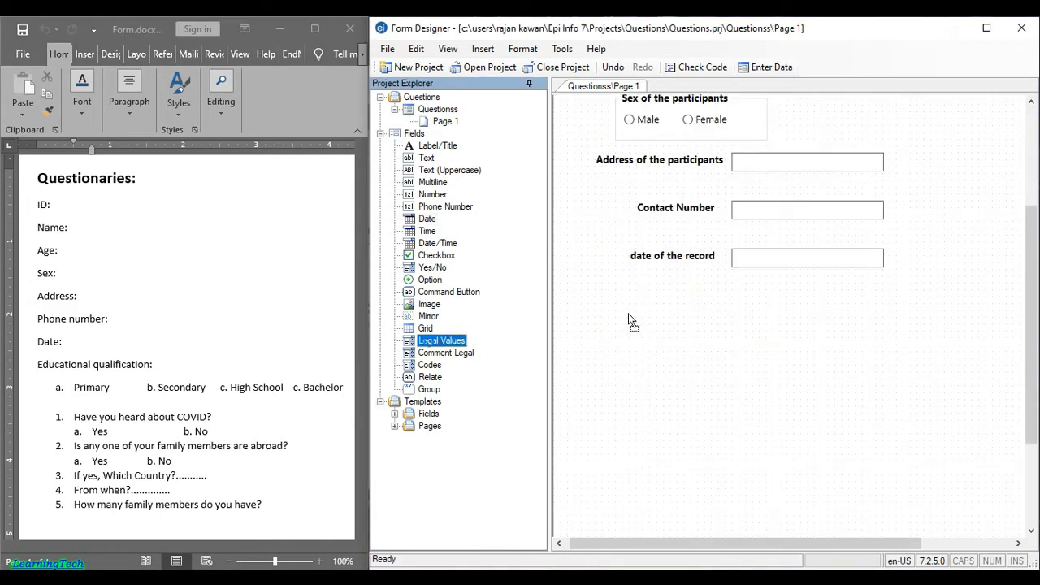
{"action": "left_click_drag", "start_coordinate": [763, 329], "coordinate": [764, 330]}
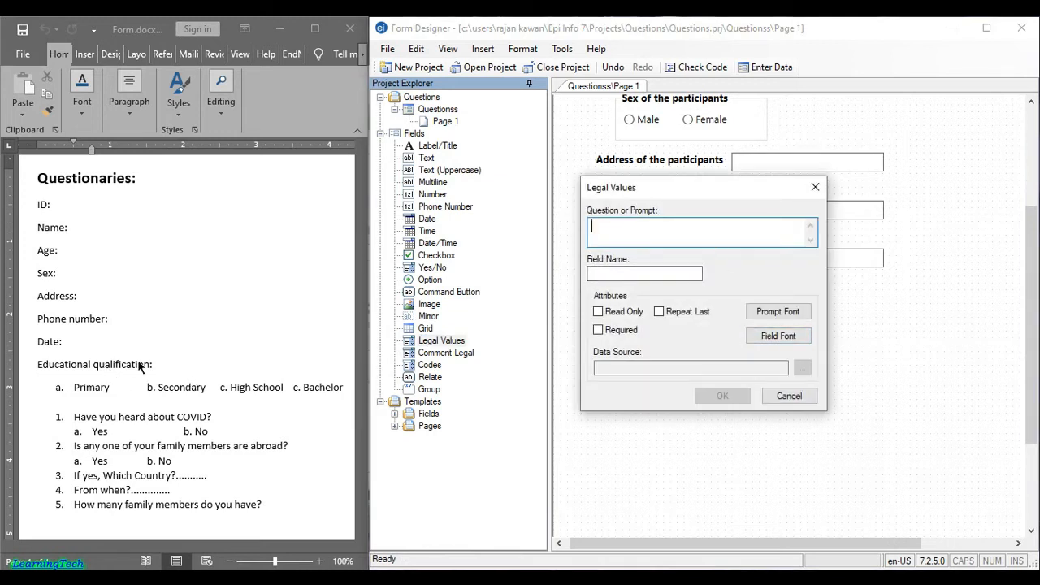
{"action": "type", "text": "Educational Qualification"}
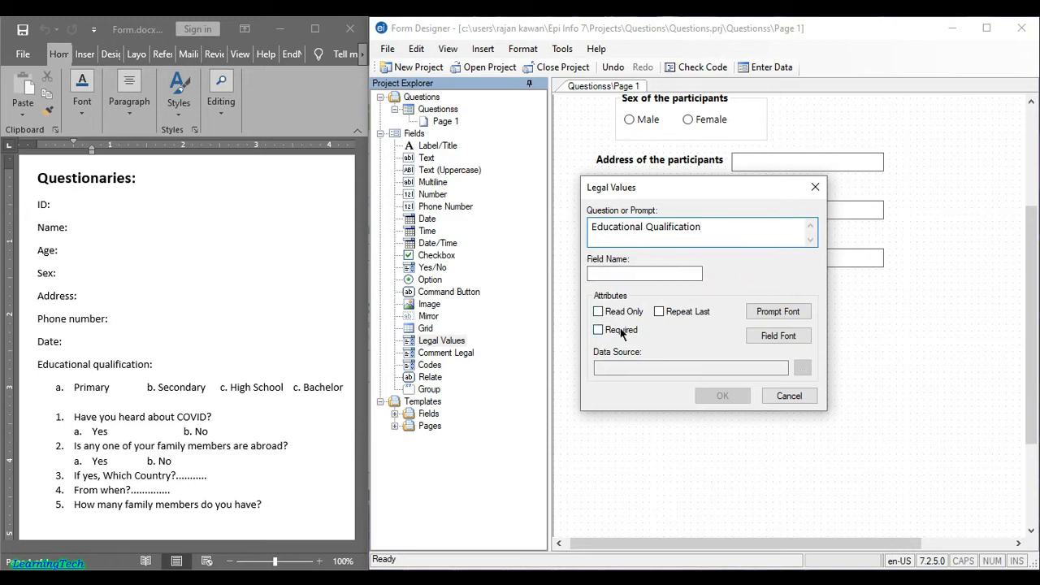
{"action": "left_click", "coordinate": [615, 329]}
Make the Educational Qualification prompt bold
{"action": "left_click", "coordinate": [784, 312]}
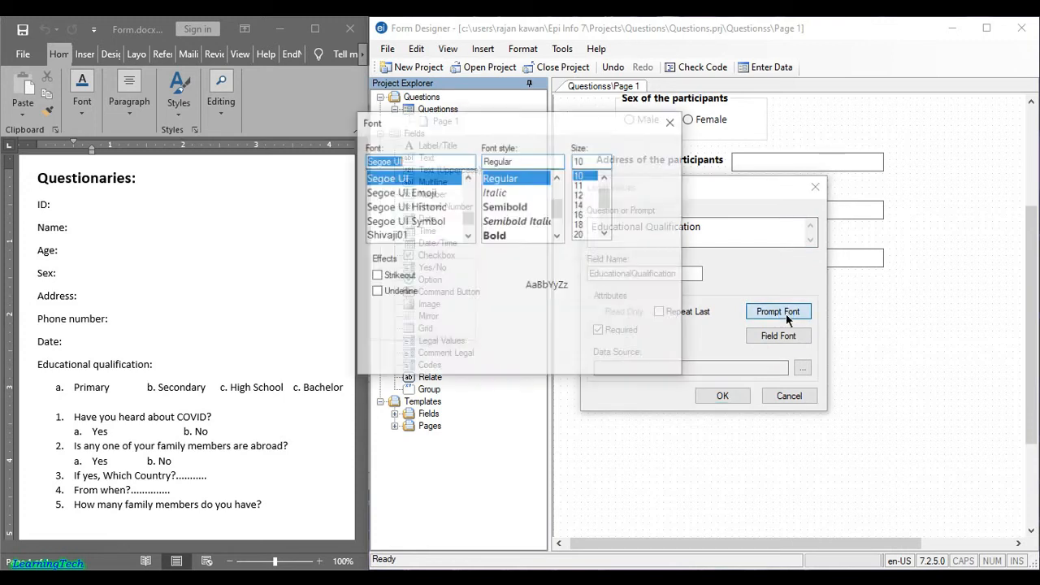
{"action": "left_click", "coordinate": [494, 236]}
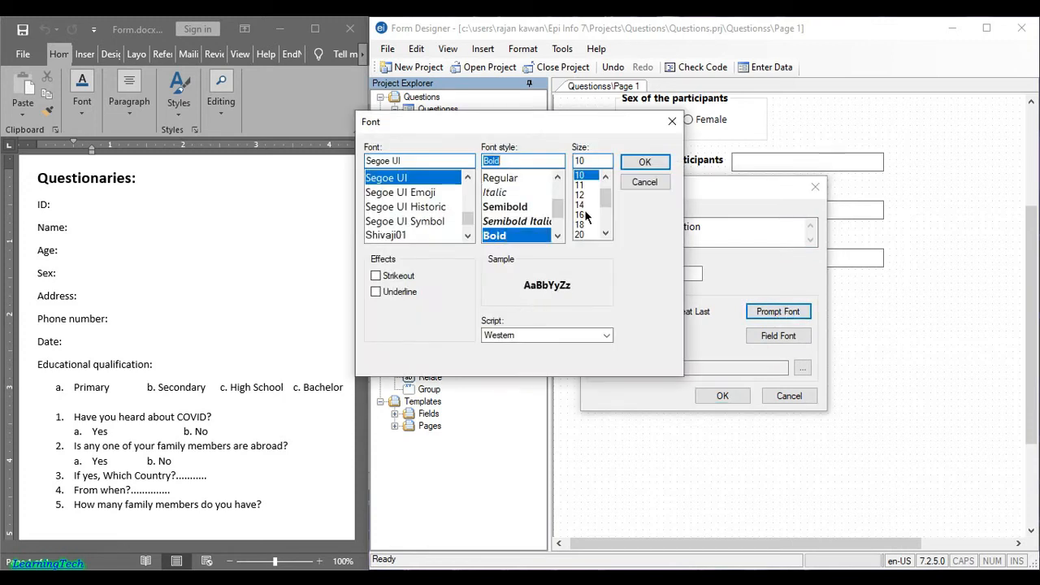
{"action": "left_click", "coordinate": [645, 162]}
{"action": "left_click", "coordinate": [682, 366]}
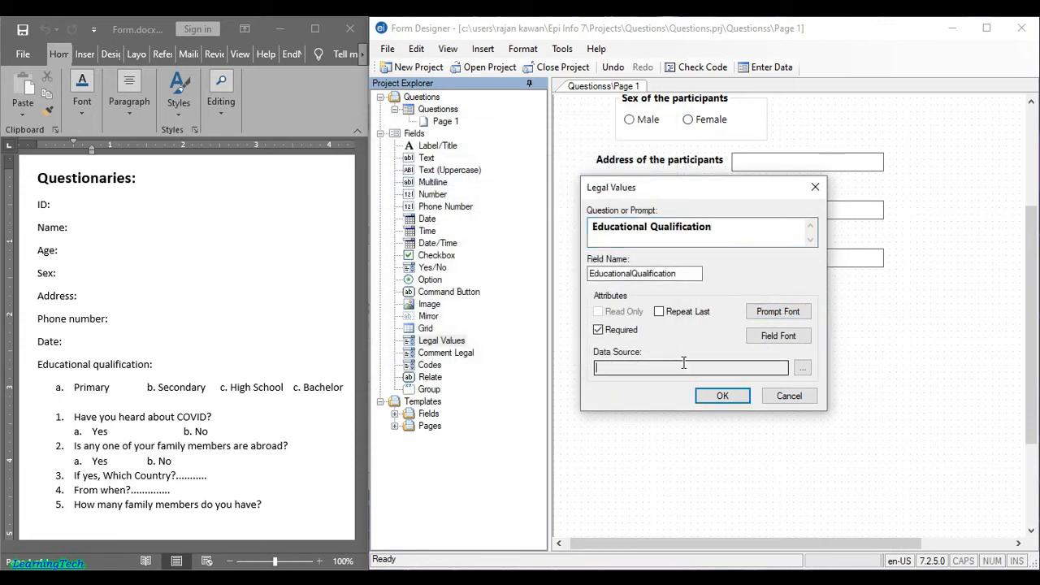
{"action": "left_click", "coordinate": [802, 368]}
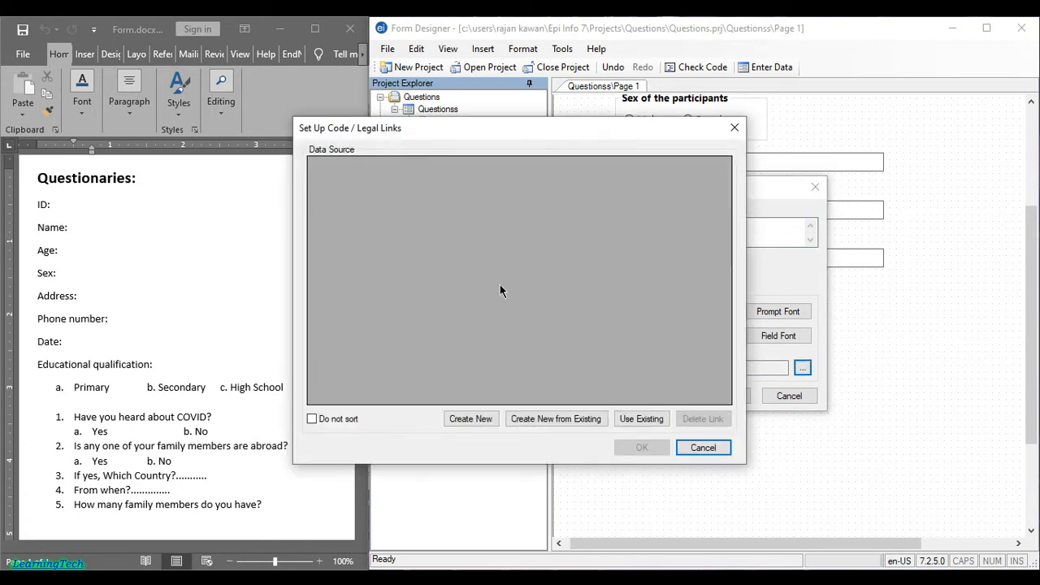
{"action": "left_click", "coordinate": [734, 128]}
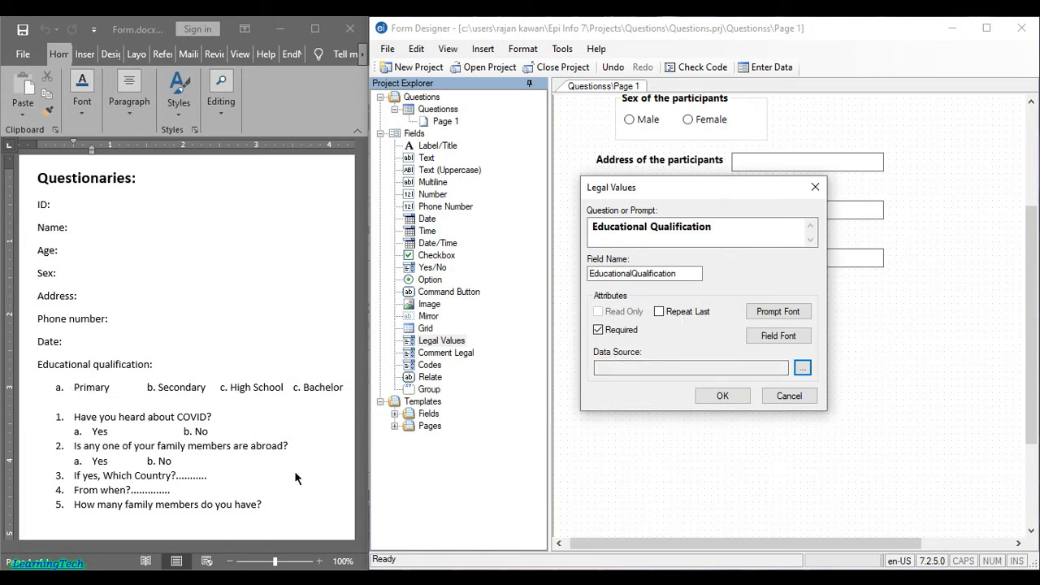
Check the full row of educational qualification options in Form.docx
{"action": "left_click", "coordinate": [258, 462]}
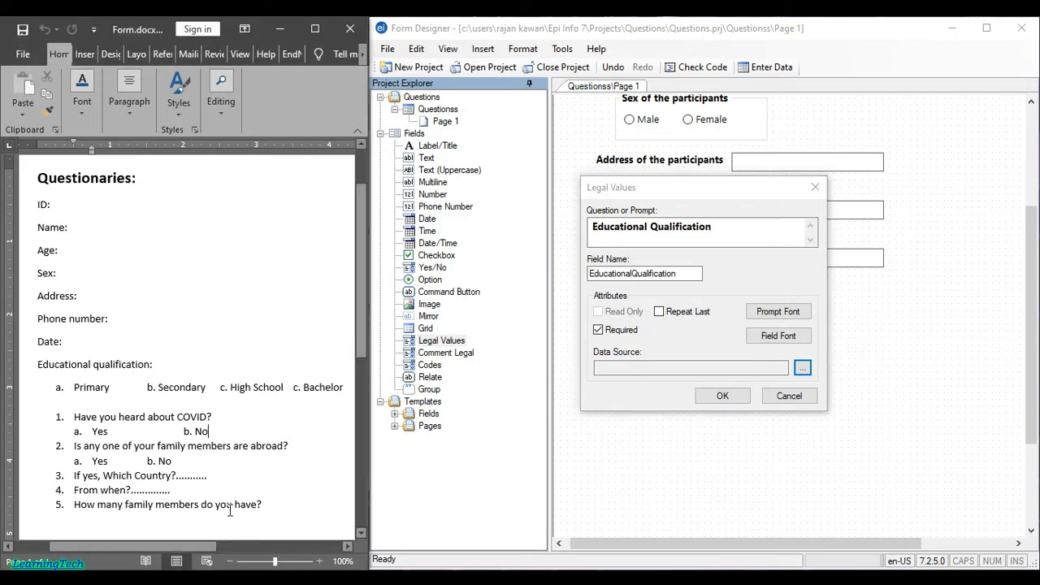
{"action": "scroll", "coordinate": [195, 550], "scroll_direction": "right", "scroll_amount": 3}
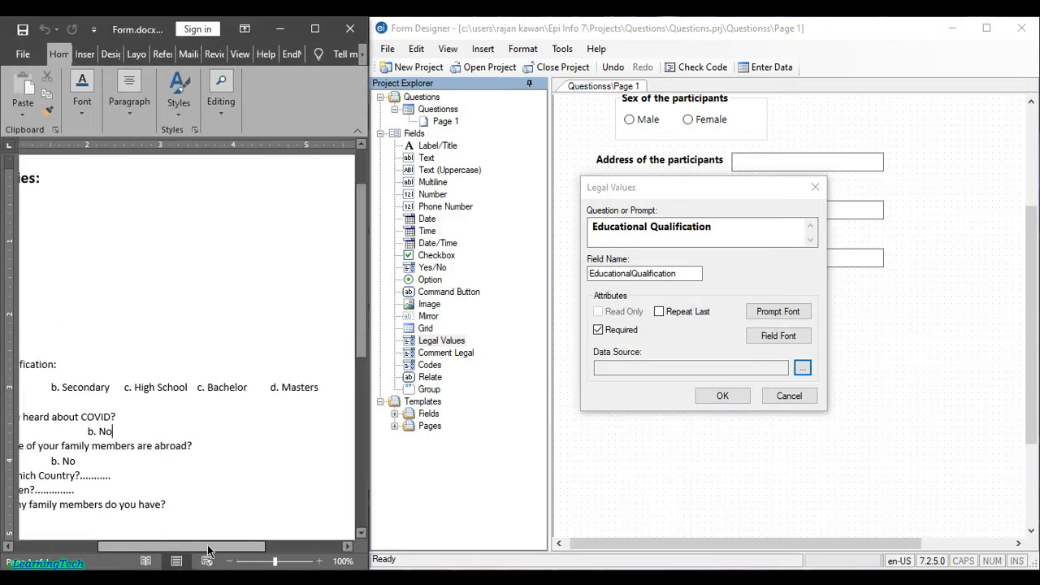
{"action": "mouse_move", "coordinate": [202, 550]}
{"action": "left_mouse_down"}
{"action": "mouse_move", "coordinate": [165, 551]}
{"action": "mouse_move", "coordinate": [185, 554]}
{"action": "left_mouse_up"}
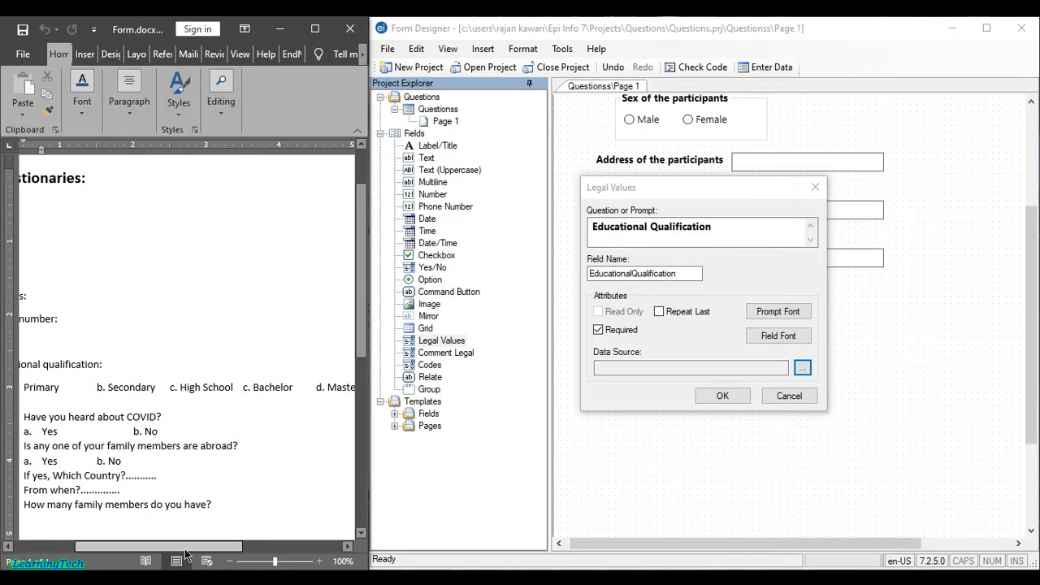
{"action": "left_click_drag", "start_coordinate": [186, 554], "coordinate": [184, 554]}
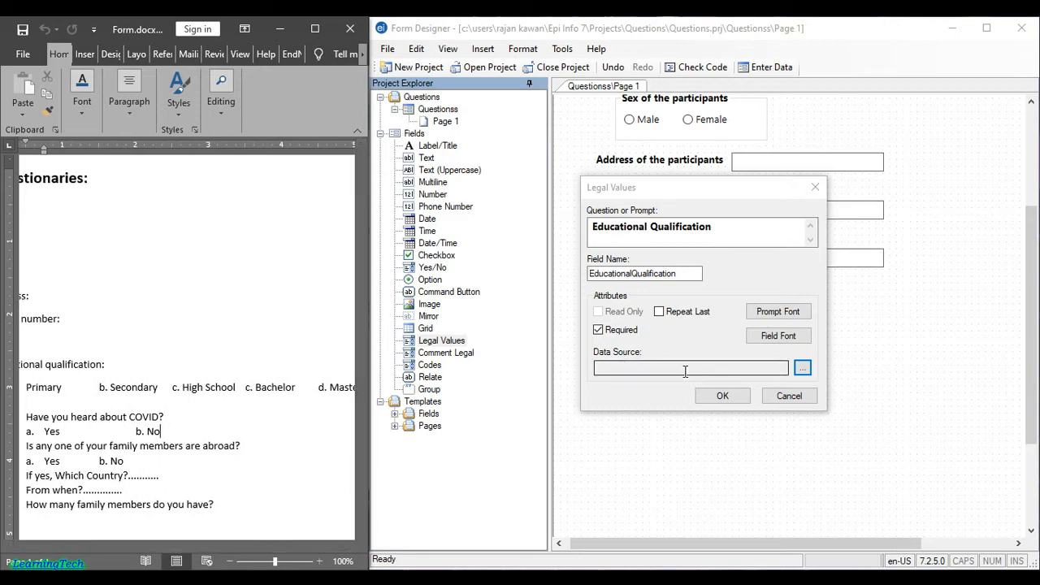
Create a new data source for the Educational Qualification field and enter Primary and Secondary as its first values
{"action": "left_click", "coordinate": [801, 371]}
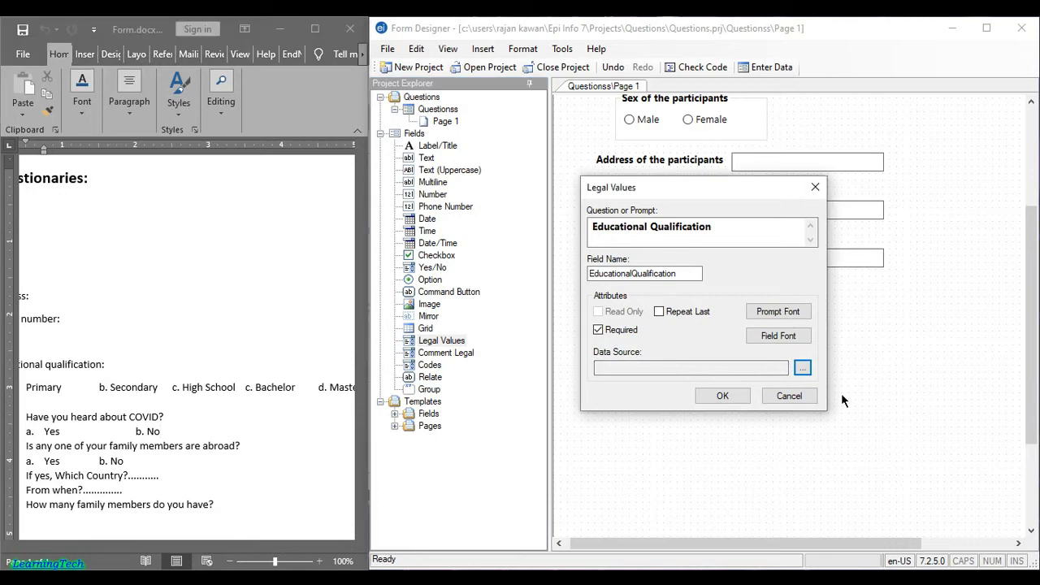
{"action": "left_click", "coordinate": [801, 370]}
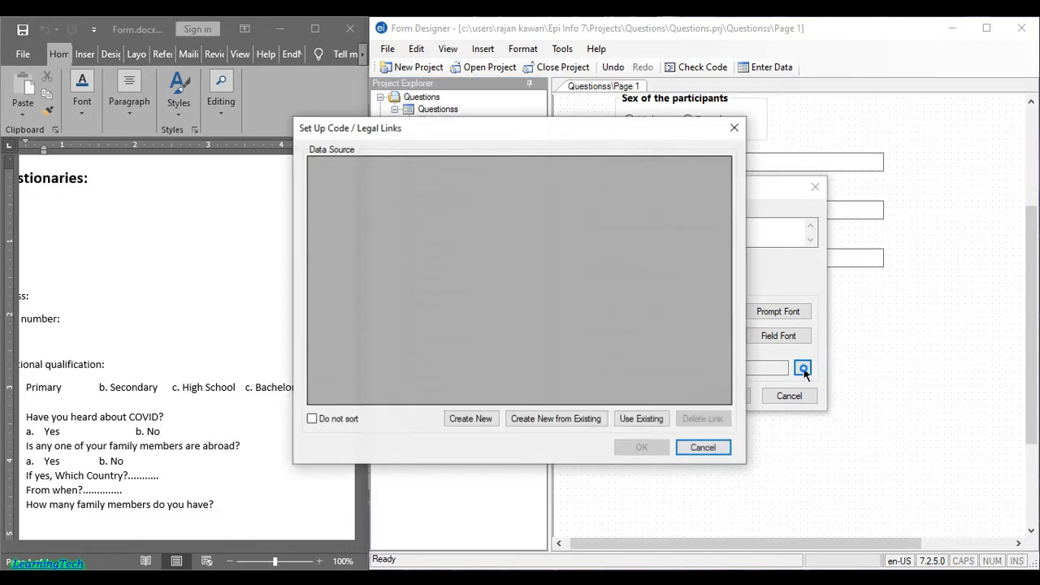
{"action": "left_click", "coordinate": [471, 418]}
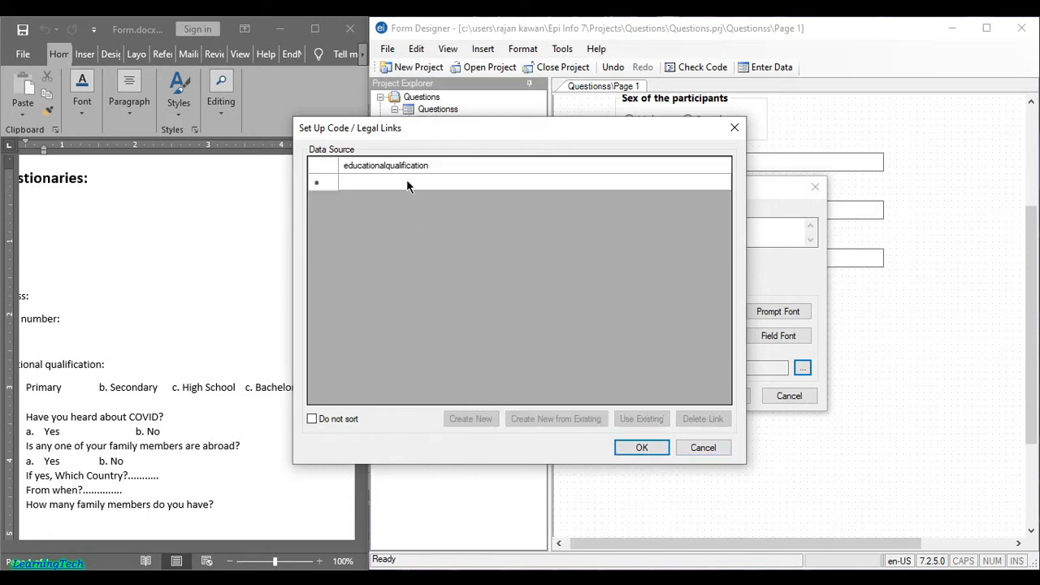
{"action": "left_click", "coordinate": [405, 183]}
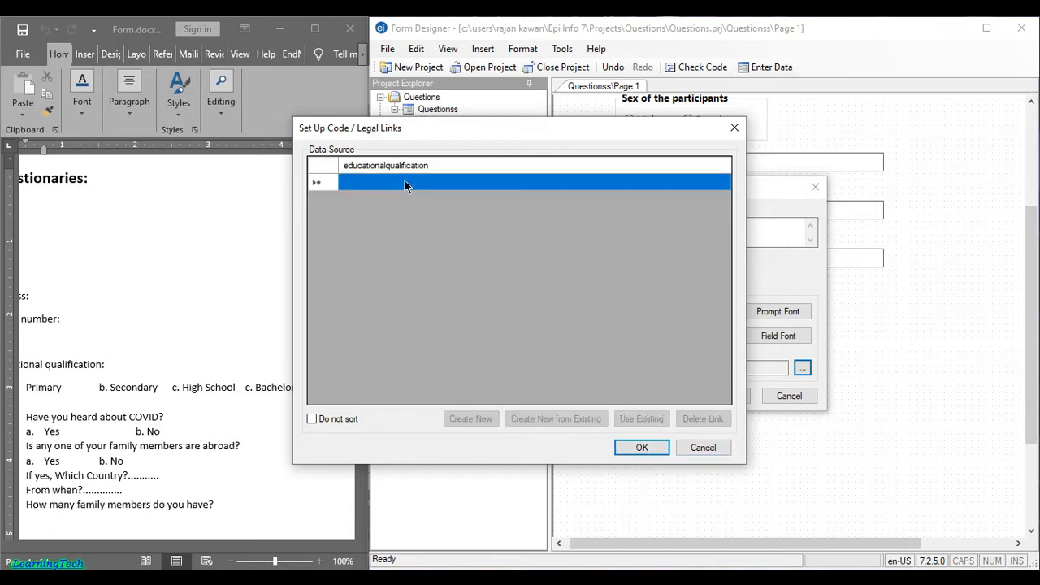
{"action": "type", "text": "Primary"}
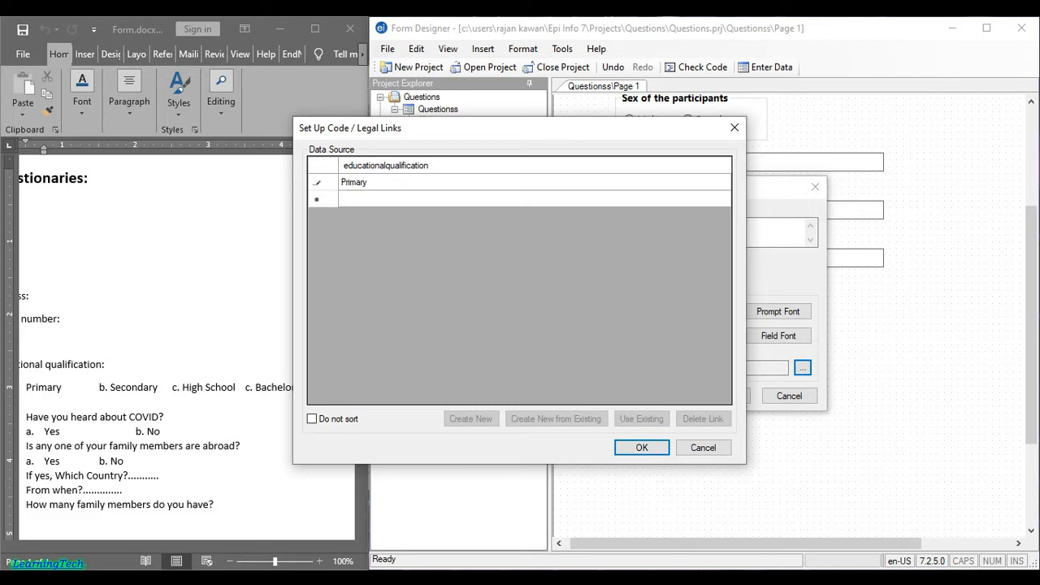
{"action": "key", "text": "Return"}
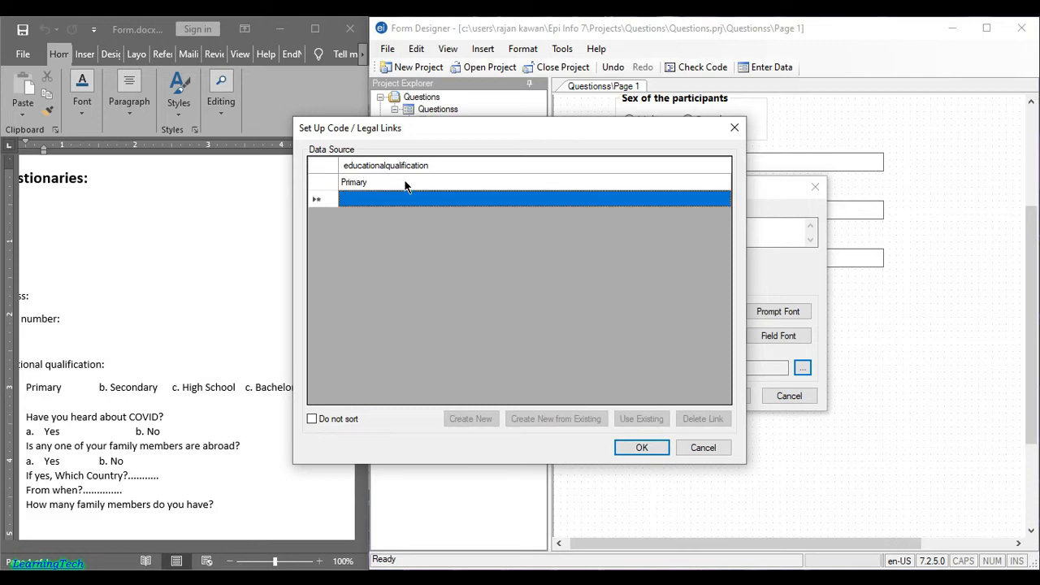
{"action": "type", "text": "Secondar"}
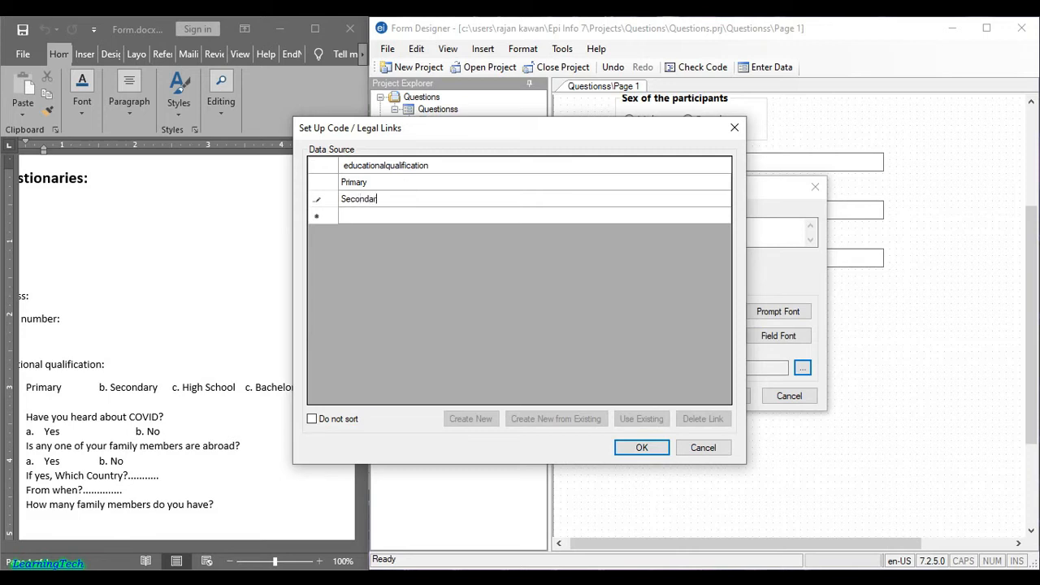
{"action": "type", "text": "y"}
{"action": "key", "text": "Return"}
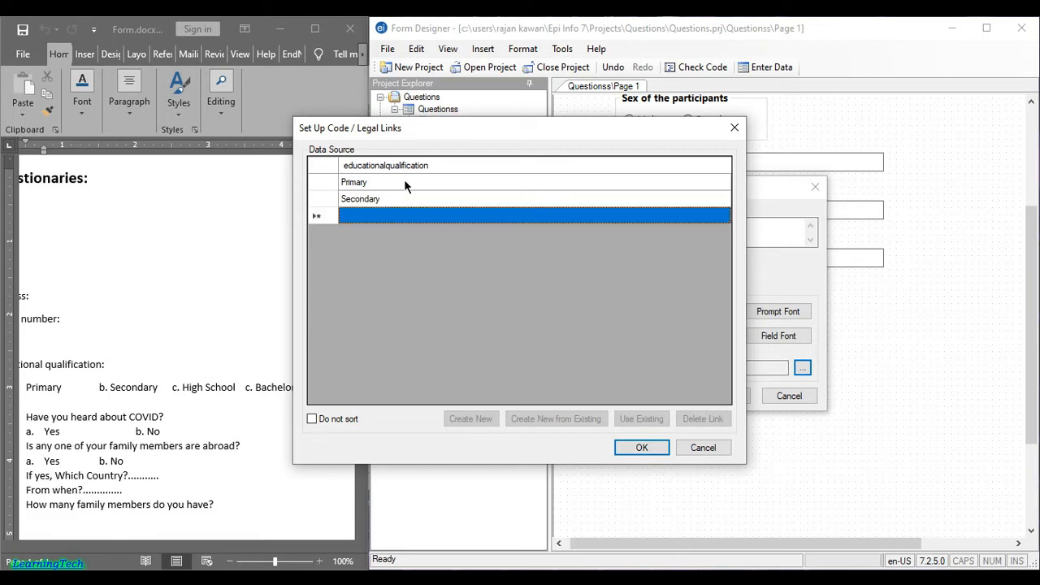
Add High School, Bachelors and Masters to the educational qualification value list
{"action": "type", "text": "High School"}
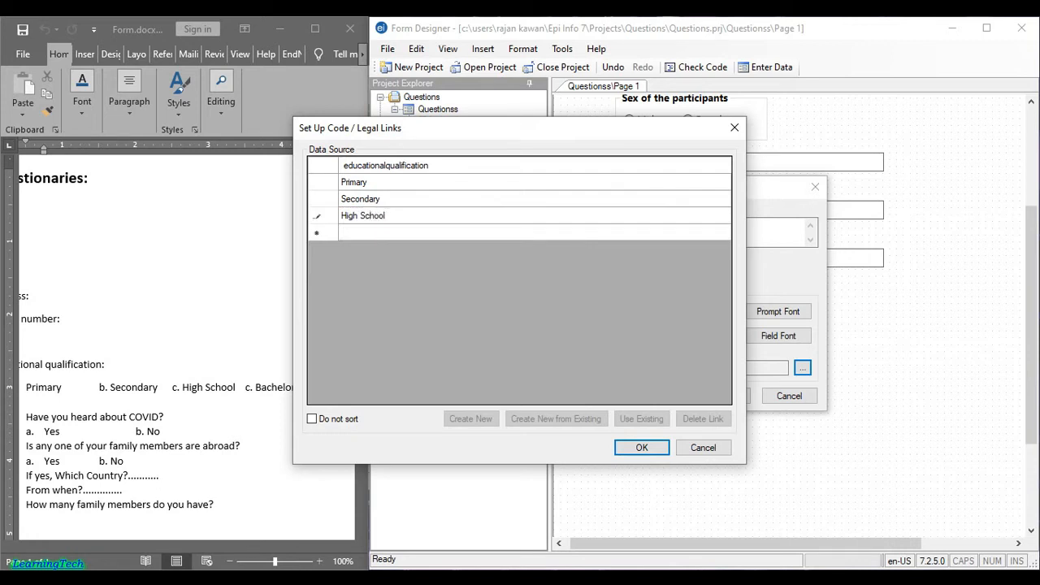
{"action": "key", "text": "Return"}
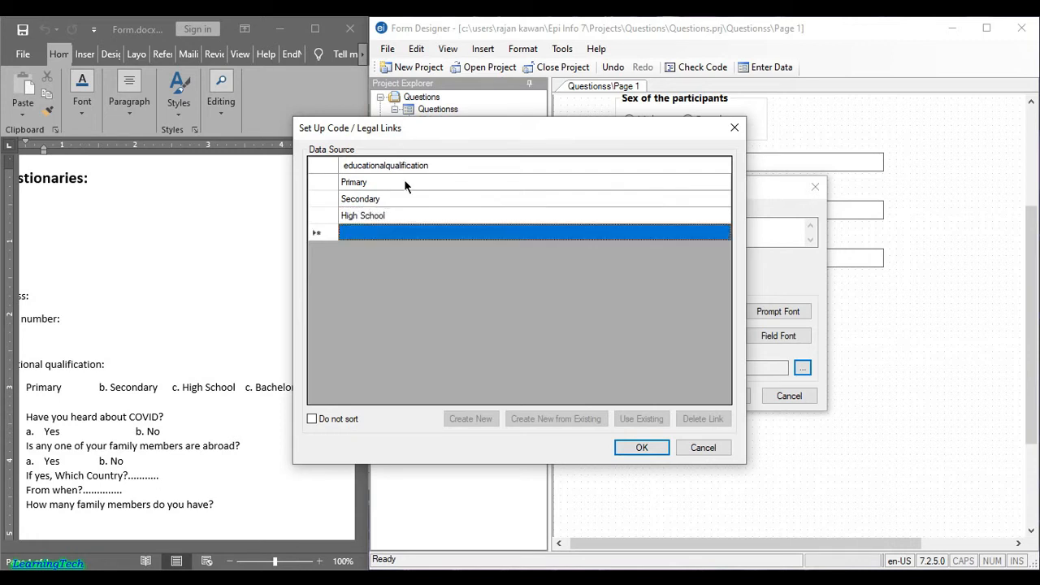
{"action": "type", "text": "Bachelors"}
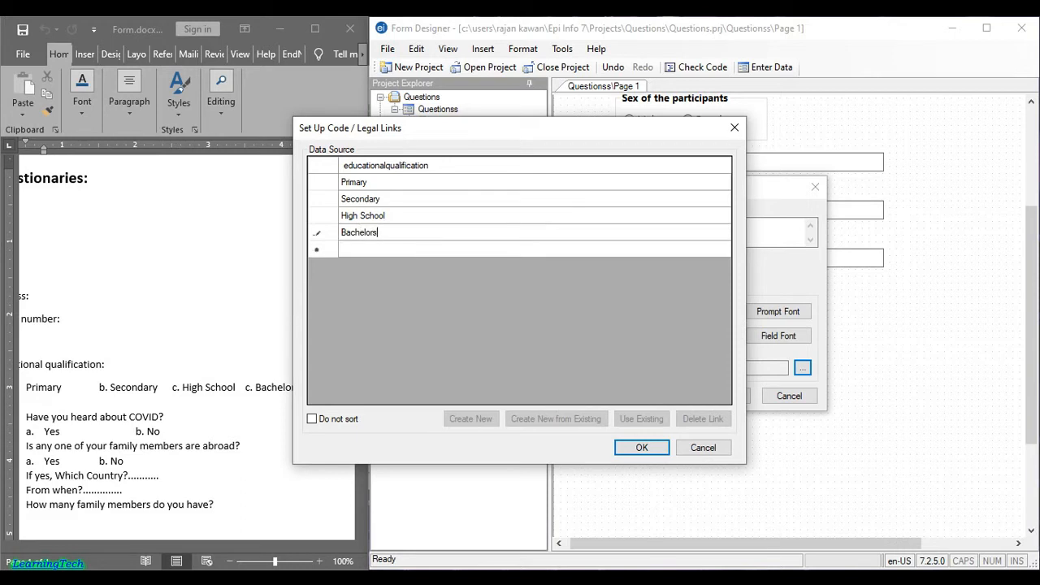
{"action": "key", "text": "Return"}
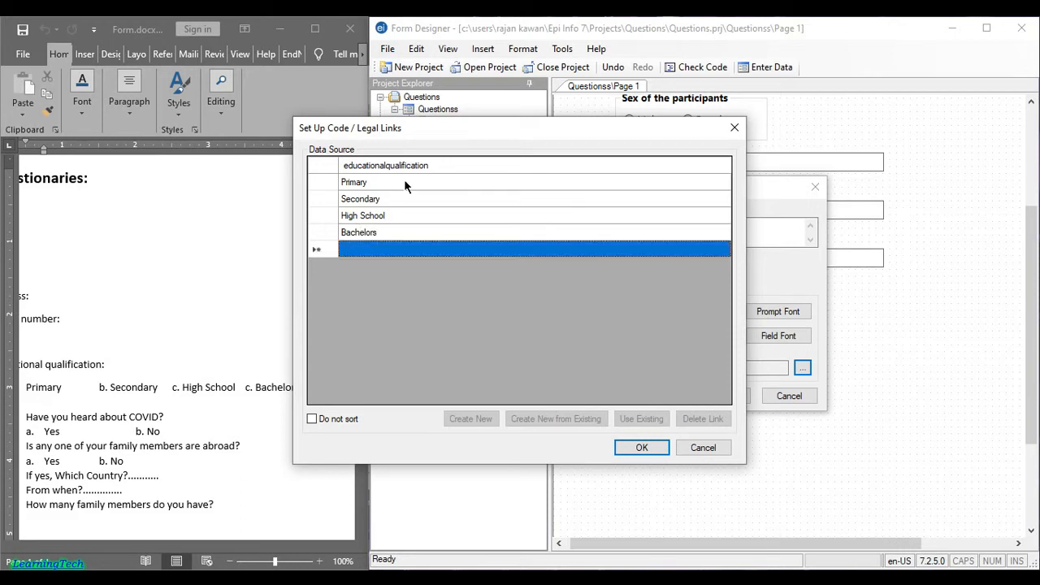
{"action": "type", "text": "Masters"}
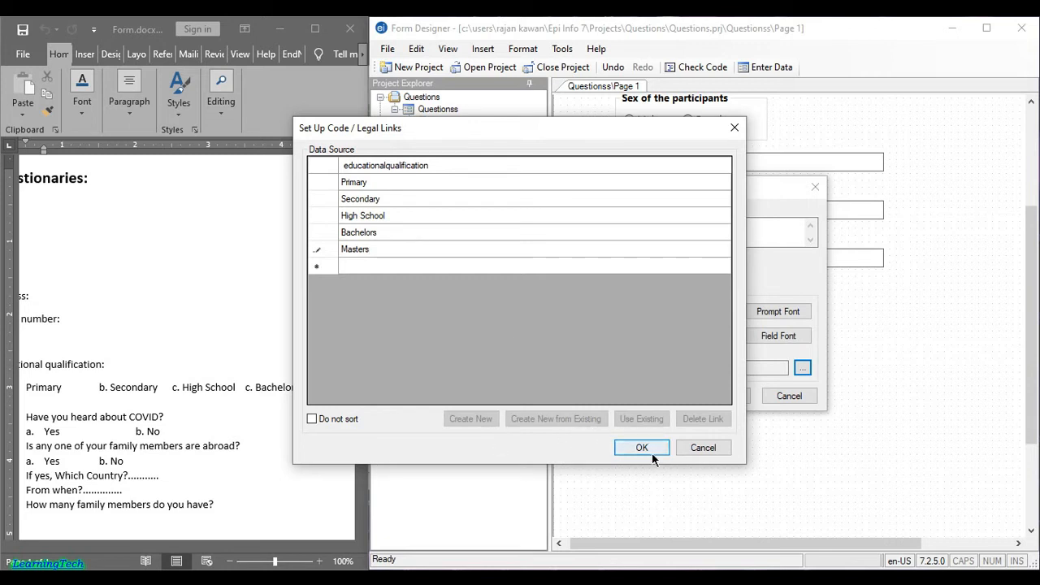
Compare the value list with the options in Form.docx, then accept it and finish the Educational Qualification field
{"action": "left_click_drag", "start_coordinate": [520, 128], "coordinate": [636, 122]}
{"action": "left_click", "coordinate": [227, 505]}
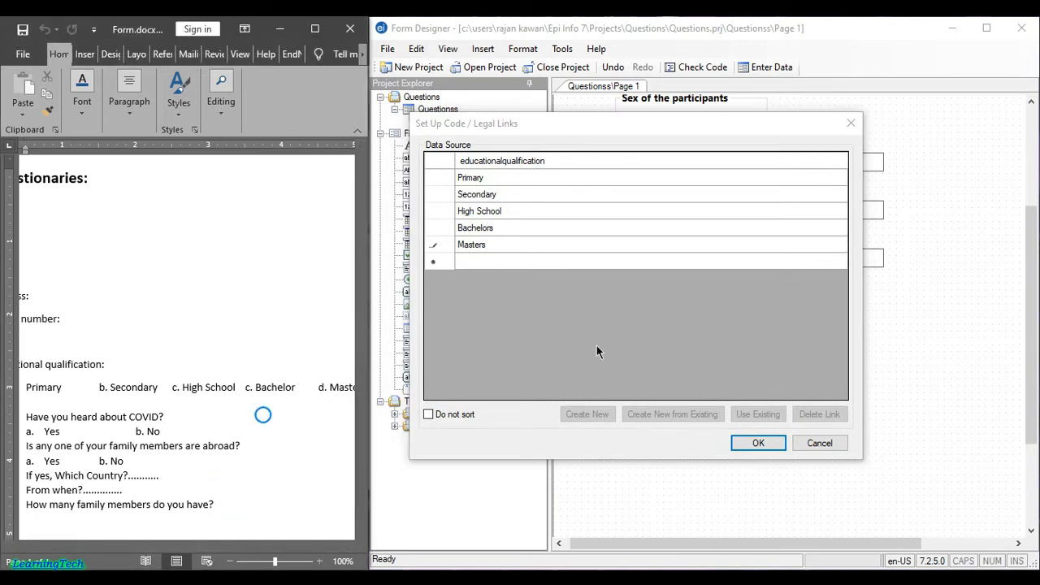
{"action": "left_click", "coordinate": [740, 446]}
{"action": "left_click", "coordinate": [737, 445]}
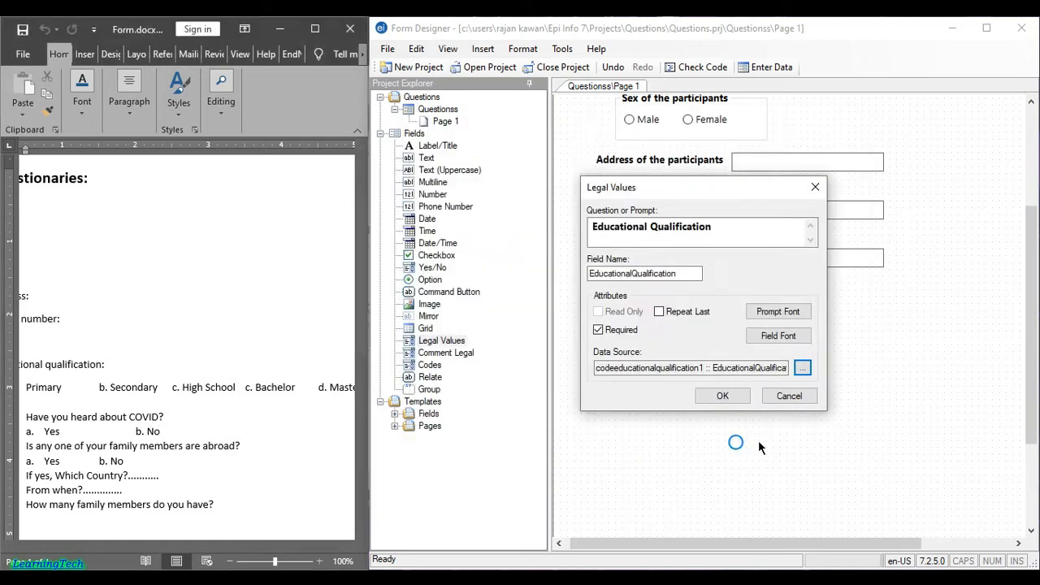
{"action": "left_click", "coordinate": [728, 395]}
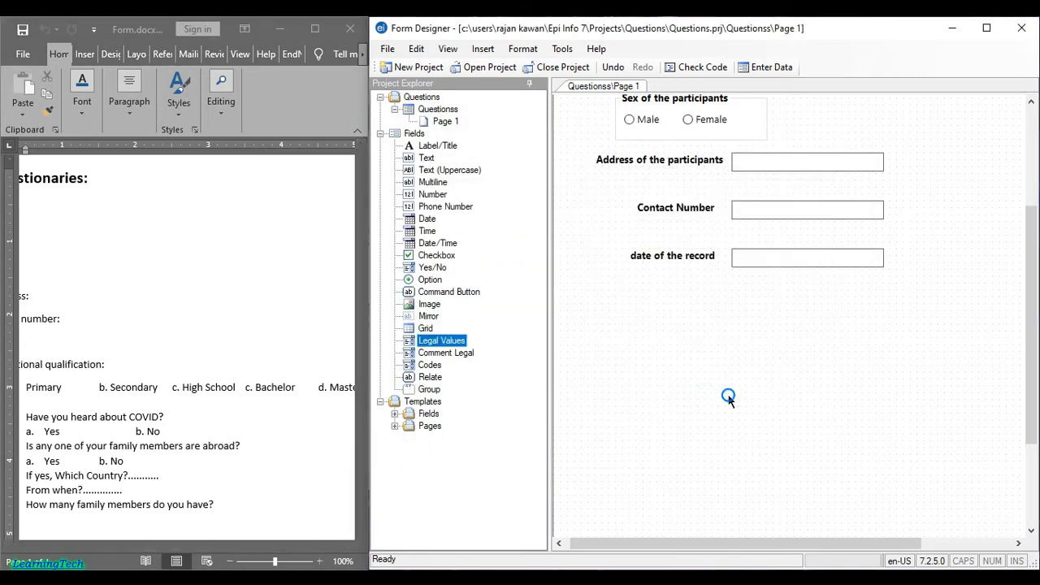
Place the Educational Qualification prompt and its dropdown side by side, just below the date of the record row
{"action": "left_click", "coordinate": [754, 330]}
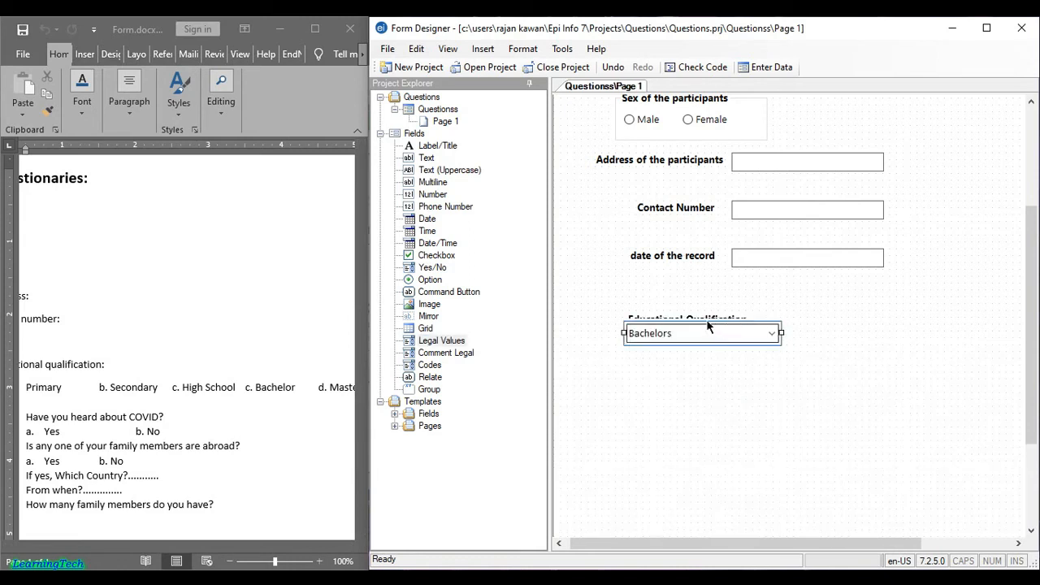
{"action": "left_click_drag", "start_coordinate": [708, 316], "coordinate": [696, 304]}
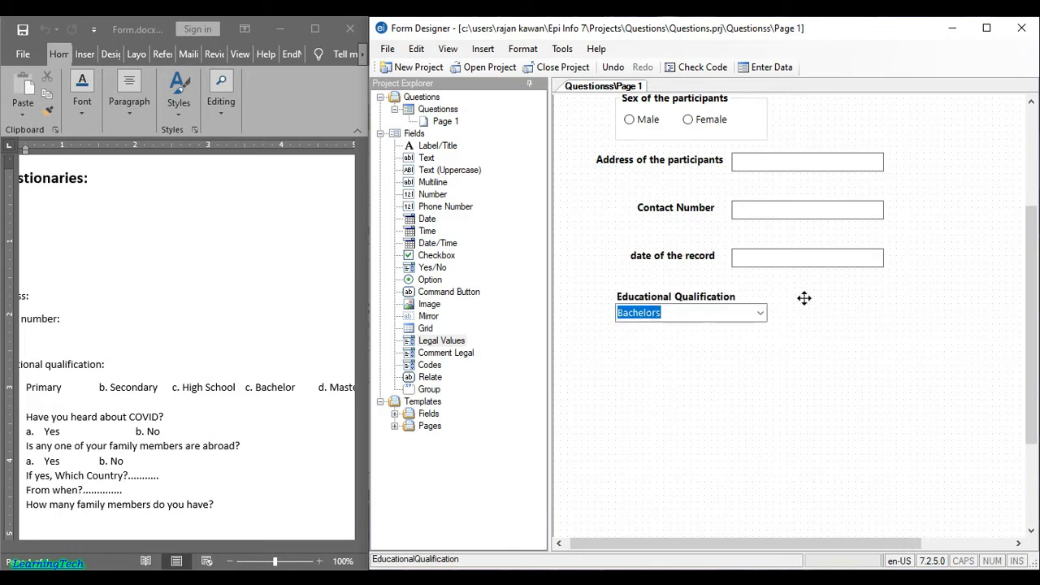
{"action": "left_click_drag", "start_coordinate": [722, 310], "coordinate": [838, 294]}
{"action": "left_click_drag", "start_coordinate": [951, 287], "coordinate": [951, 288]}
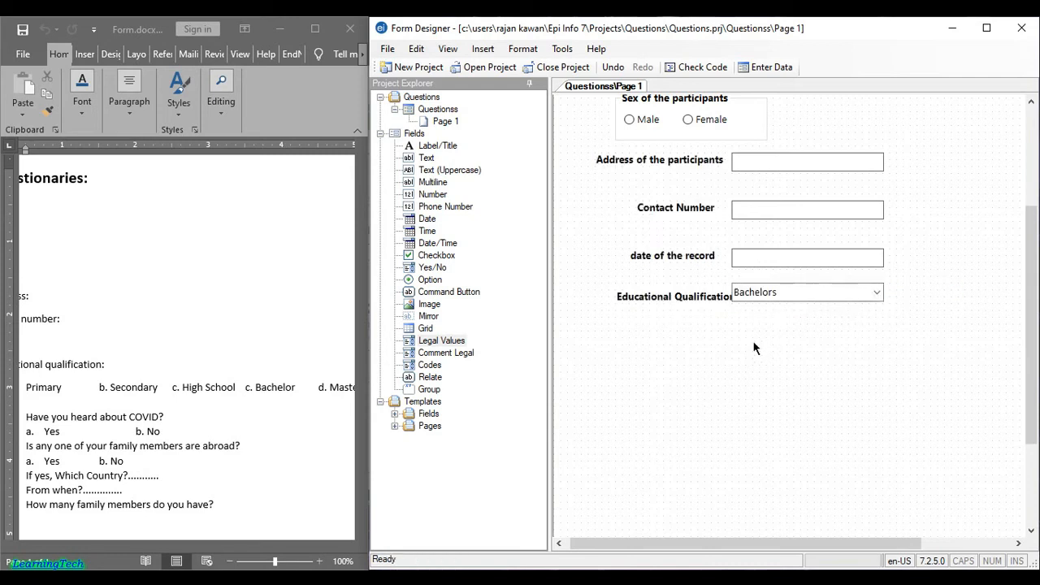
{"action": "left_click", "coordinate": [817, 291]}
{"action": "left_click_drag", "start_coordinate": [827, 302], "coordinate": [692, 293]}
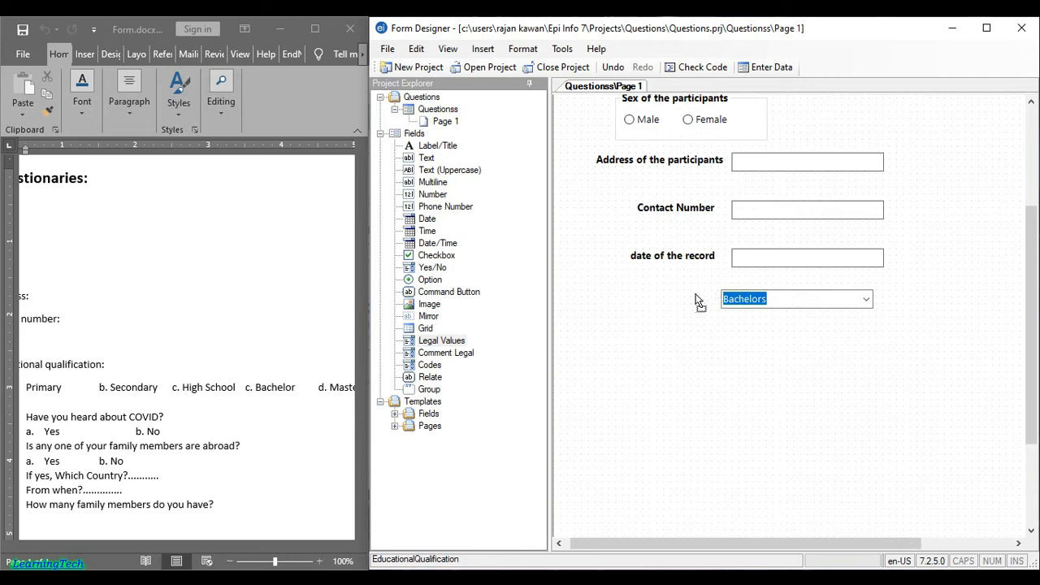
Try out the values in the Educational Qualification dropdown, including Masters, Primary, Secondary and High School
{"action": "left_click", "coordinate": [869, 299]}
{"action": "left_click", "coordinate": [815, 342]}
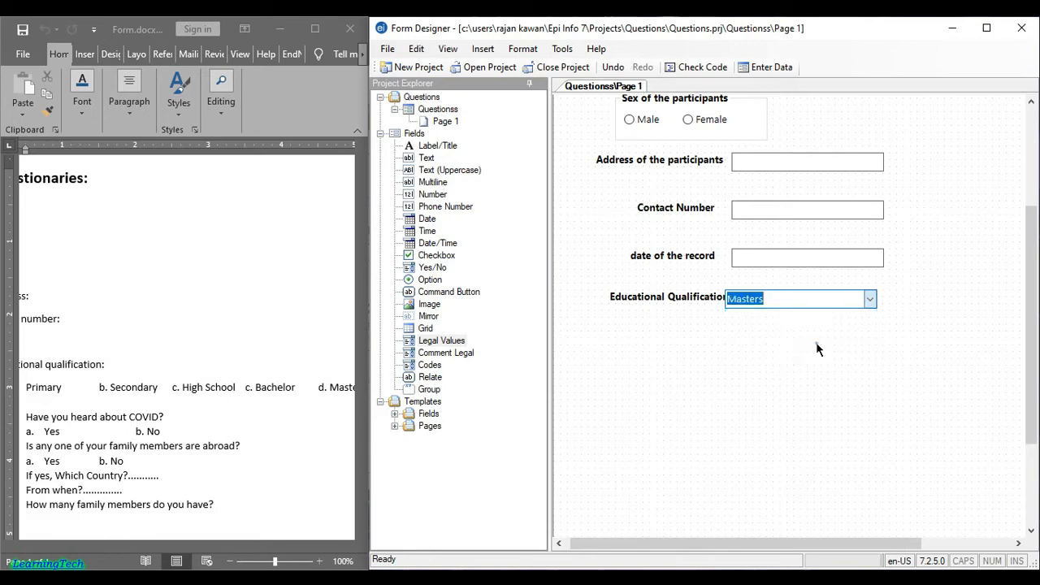
{"action": "left_click", "coordinate": [869, 299]}
{"action": "left_click", "coordinate": [801, 356]}
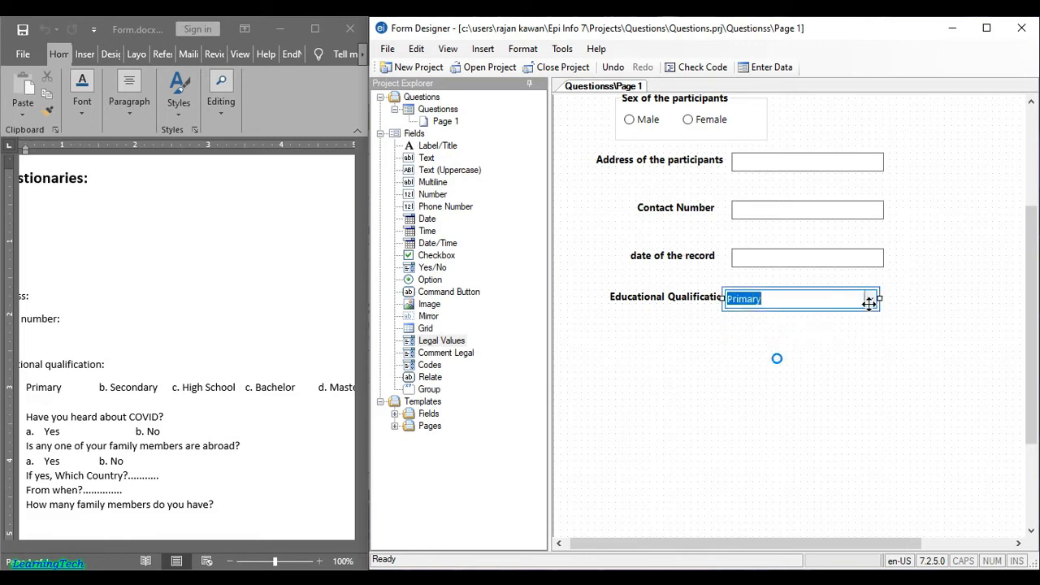
{"action": "left_click", "coordinate": [870, 299]}
{"action": "left_click", "coordinate": [789, 367]}
{"action": "left_click", "coordinate": [867, 299]}
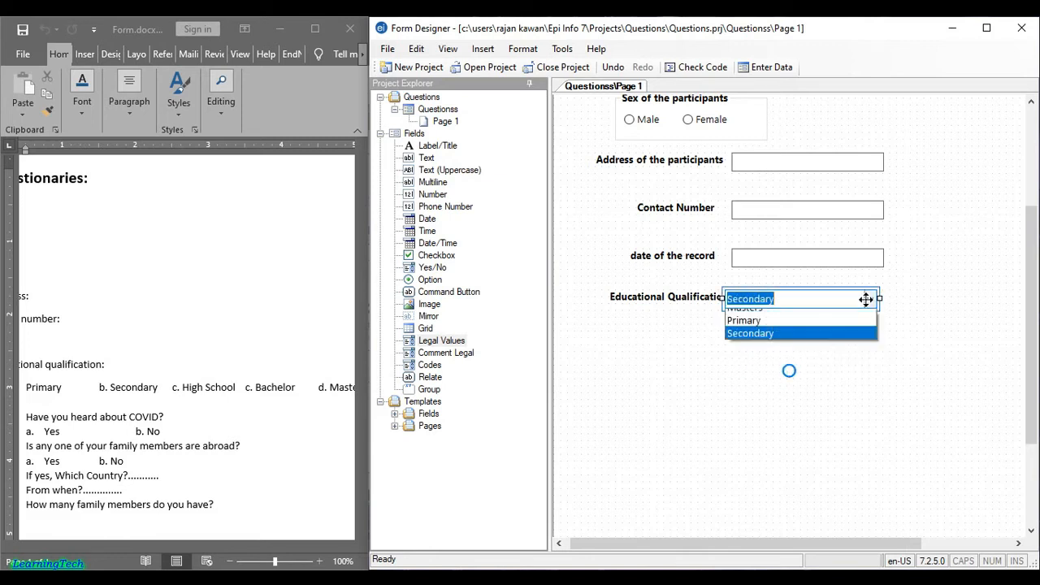
{"action": "left_click", "coordinate": [803, 317]}
{"action": "left_click", "coordinate": [868, 299]}
{"action": "left_click", "coordinate": [829, 331]}
{"action": "left_click", "coordinate": [952, 315]}
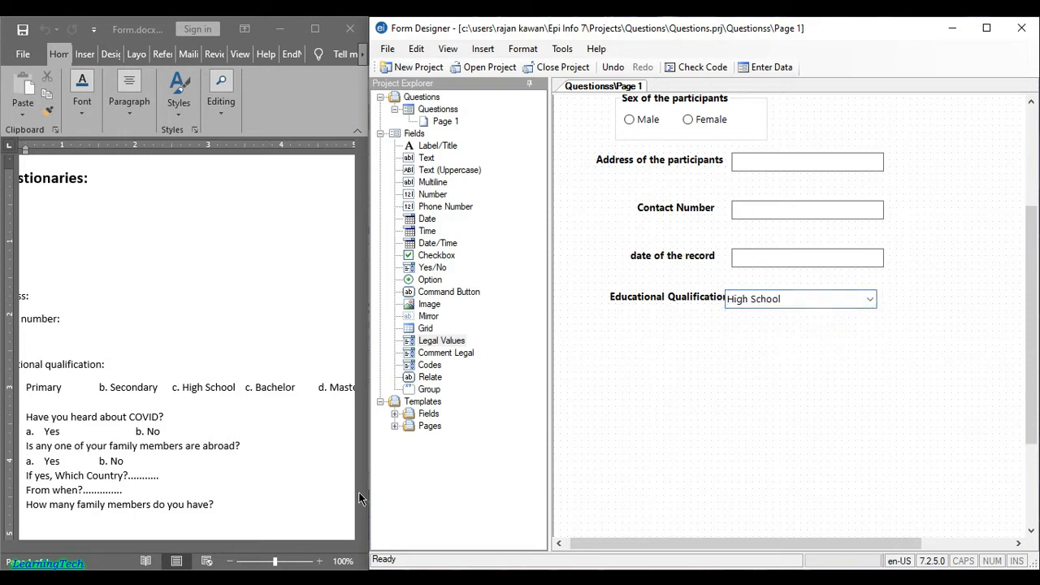
Start a required Yes/No field below the Educational Qualification row with the prompt "Have you heard about COVID?"
{"action": "left_click", "coordinate": [238, 460]}
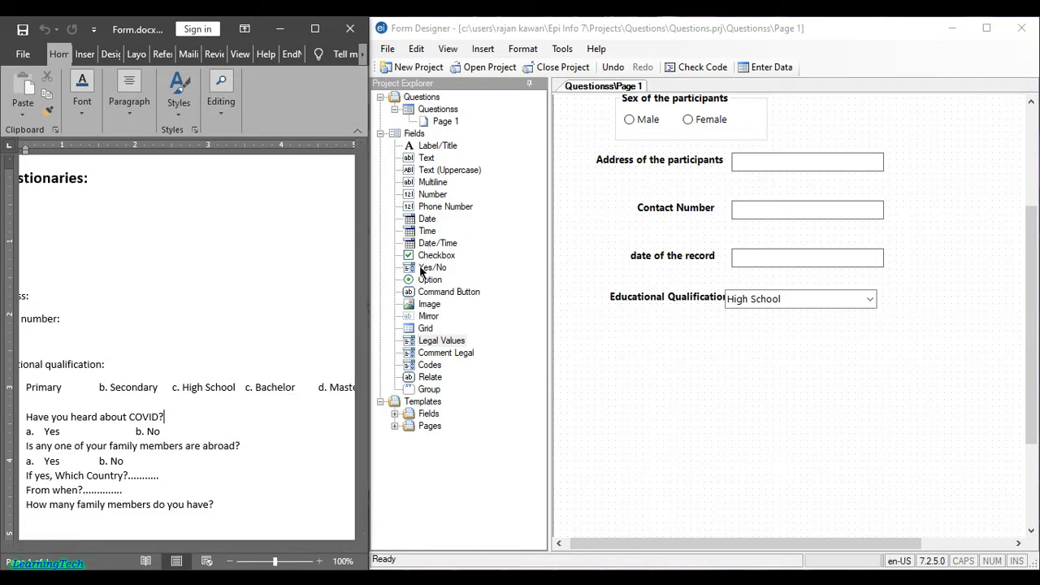
{"action": "left_click_drag", "start_coordinate": [421, 271], "coordinate": [699, 355]}
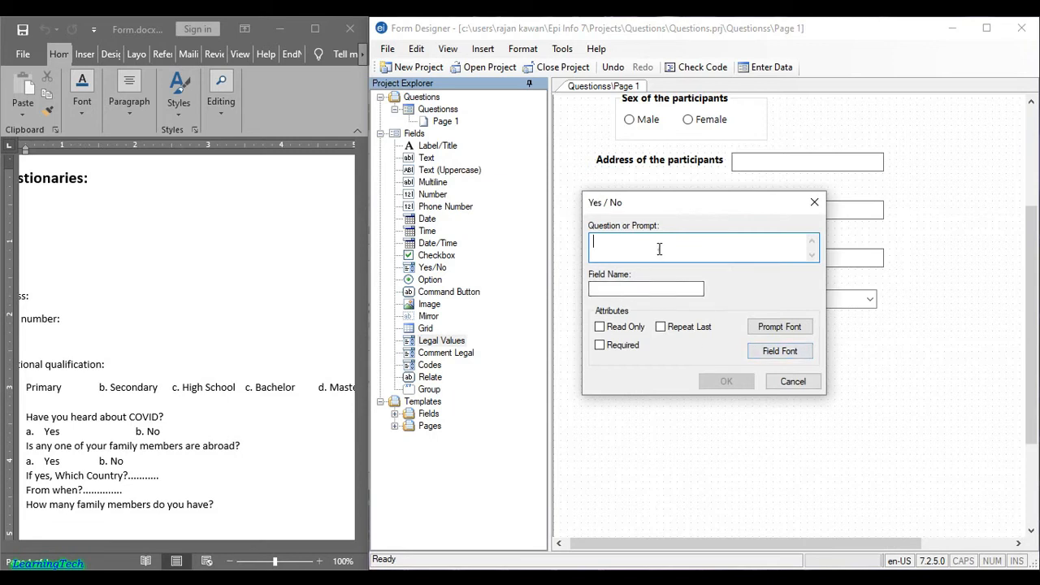
{"action": "type", "text": "Have you heard about COVID?"}
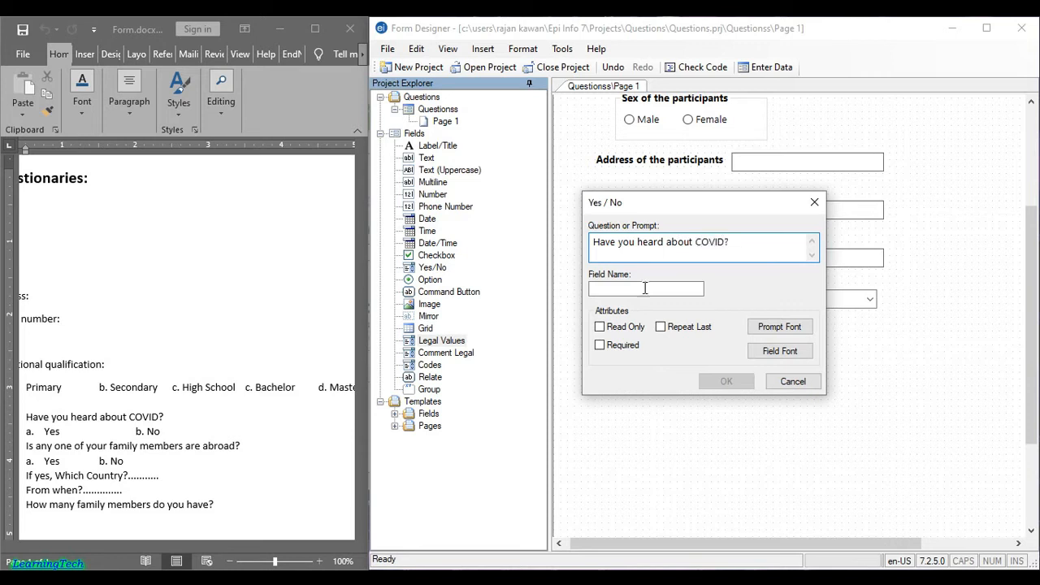
{"action": "left_click", "coordinate": [616, 346]}
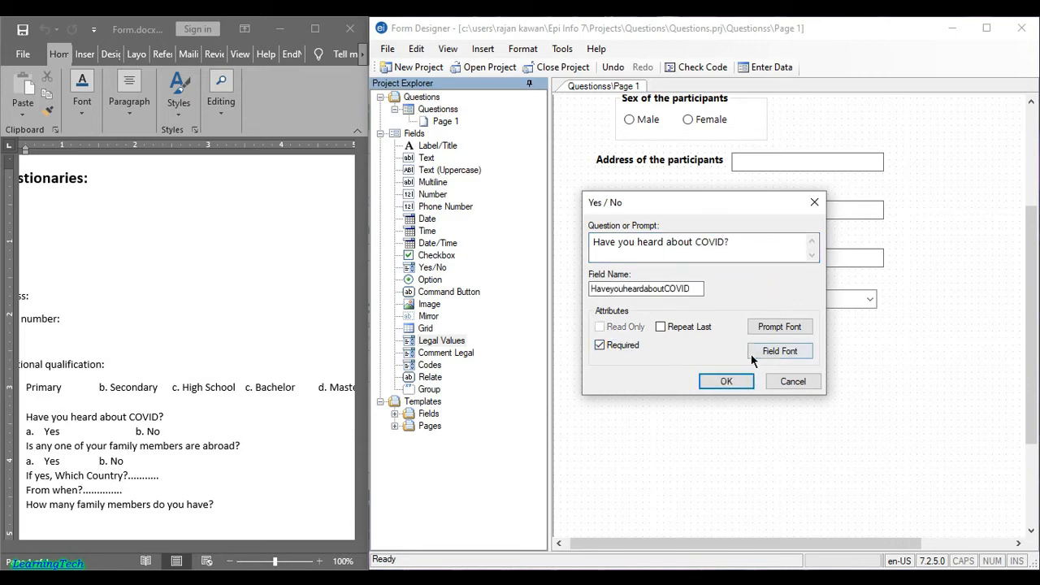
Make the COVID question's prompt bold and finish the Yes/No field
{"action": "left_click", "coordinate": [785, 328]}
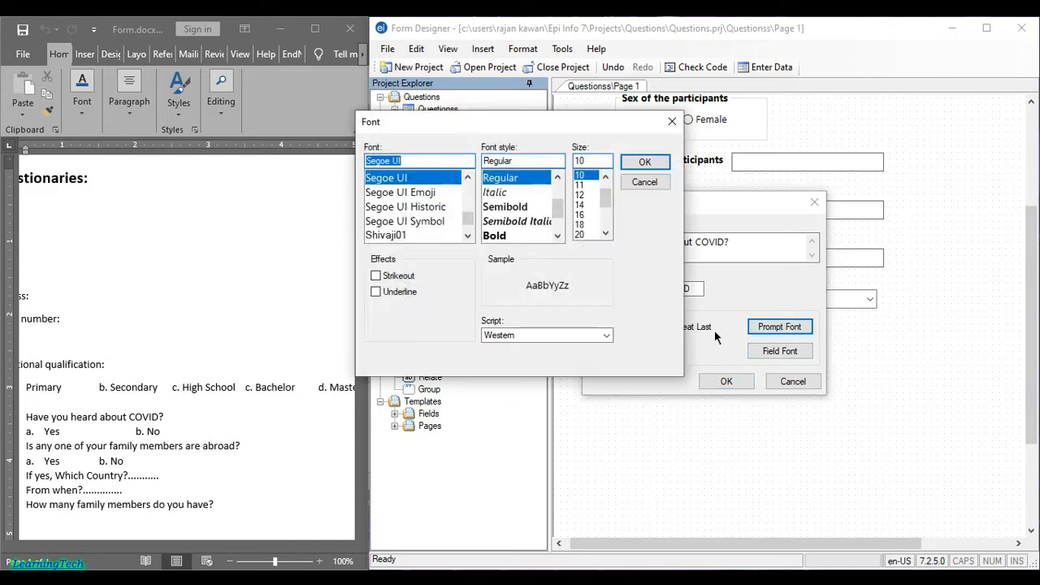
{"action": "left_click", "coordinate": [494, 235]}
{"action": "left_click", "coordinate": [645, 162]}
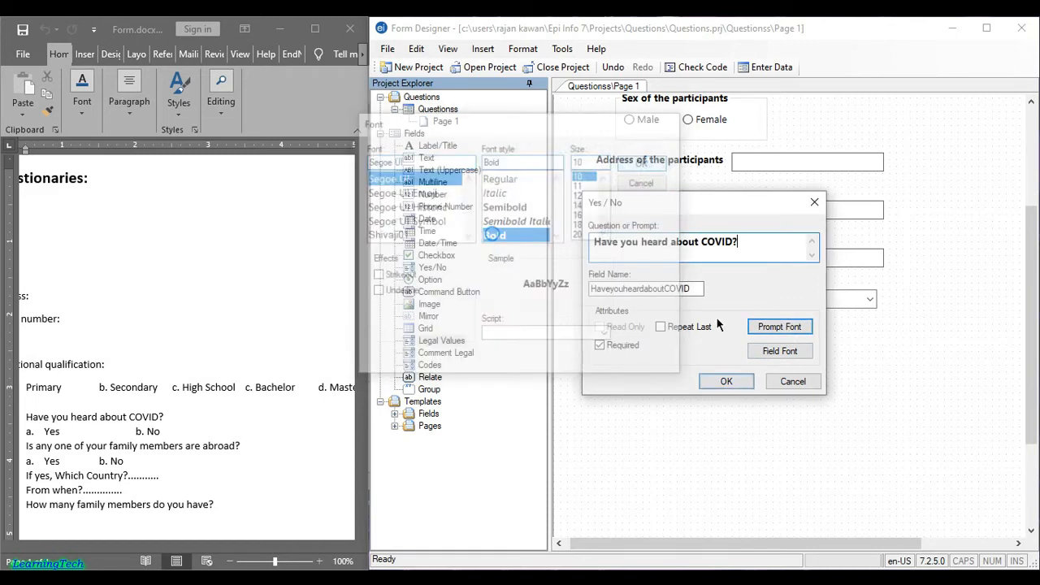
{"action": "left_click", "coordinate": [727, 383]}
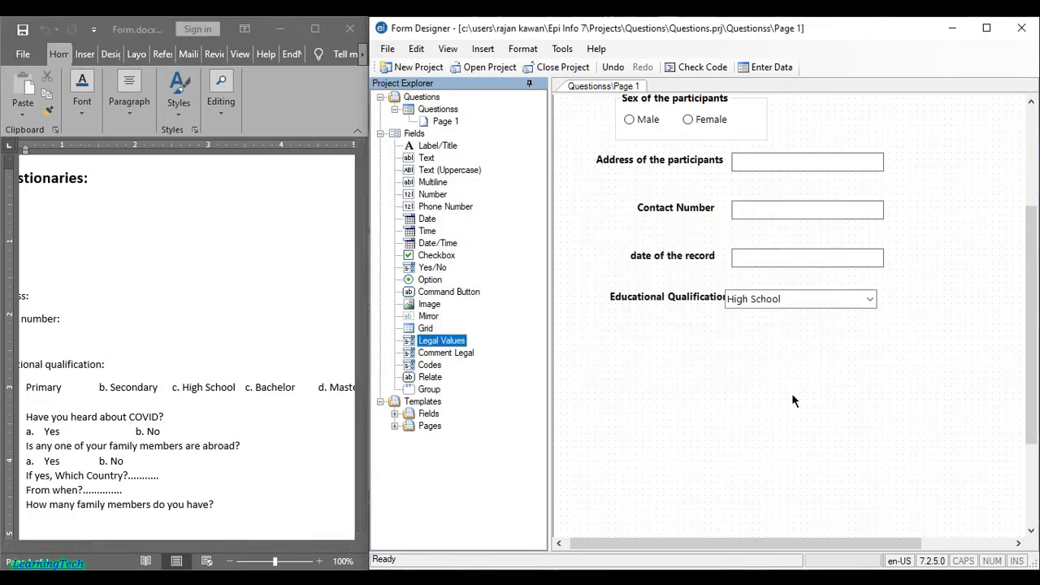
Line up the COVID prompt and a narrower answer box side by side beneath the Educational Qualification row, checking its answer choices
{"action": "left_click", "coordinate": [735, 374]}
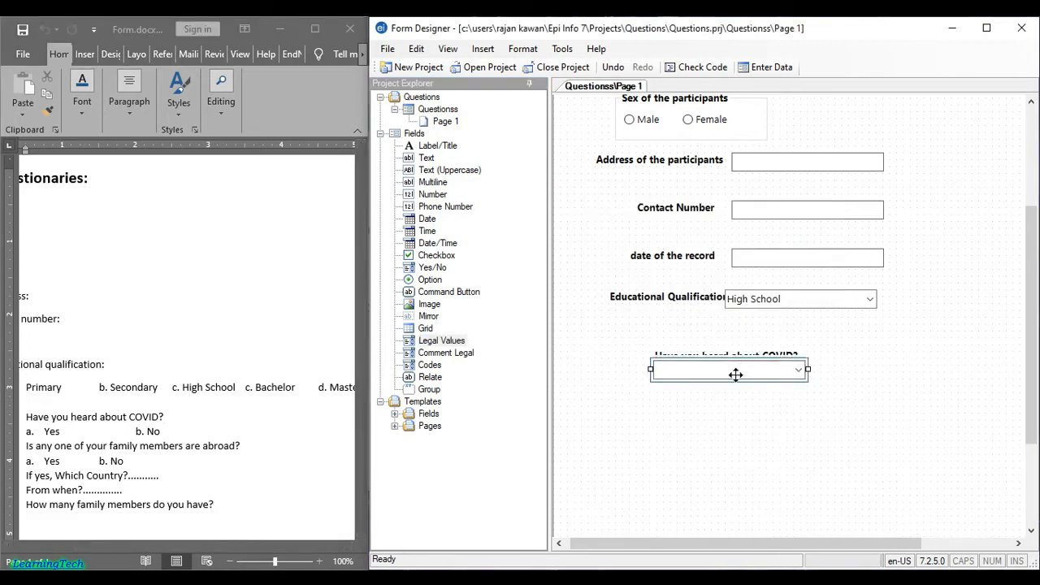
{"action": "left_click_drag", "start_coordinate": [734, 373], "coordinate": [648, 367]}
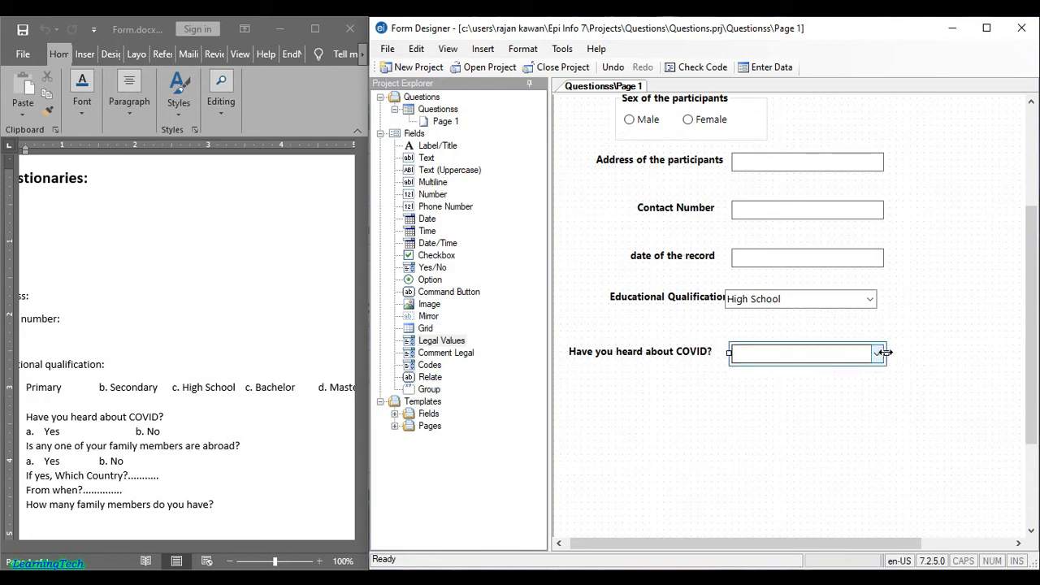
{"action": "key", "text": "Delete"}
{"action": "key", "text": "ctrl+z"}
{"action": "left_click", "coordinate": [813, 352]}
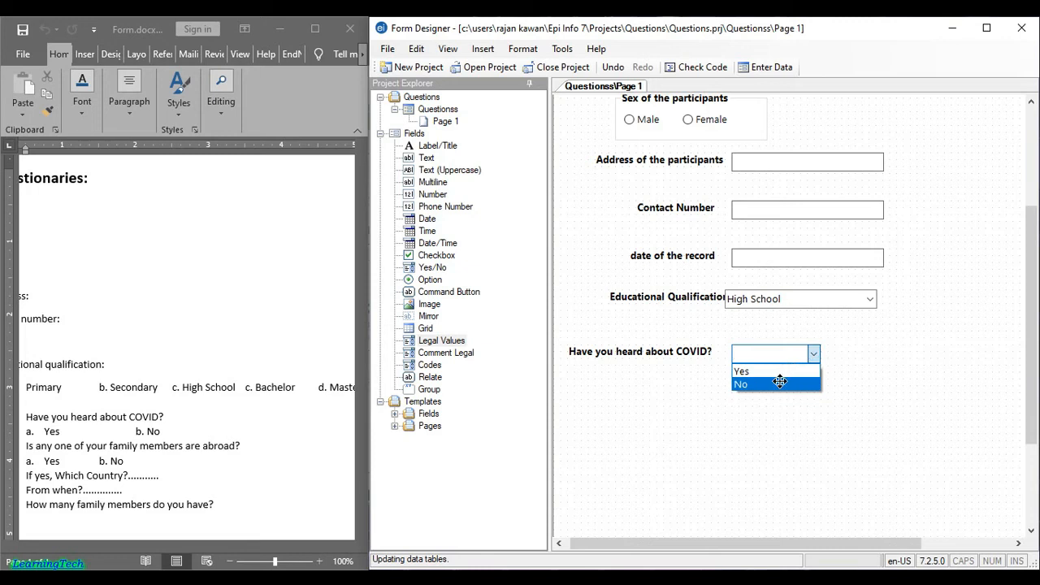
{"action": "left_click", "coordinate": [880, 354]}
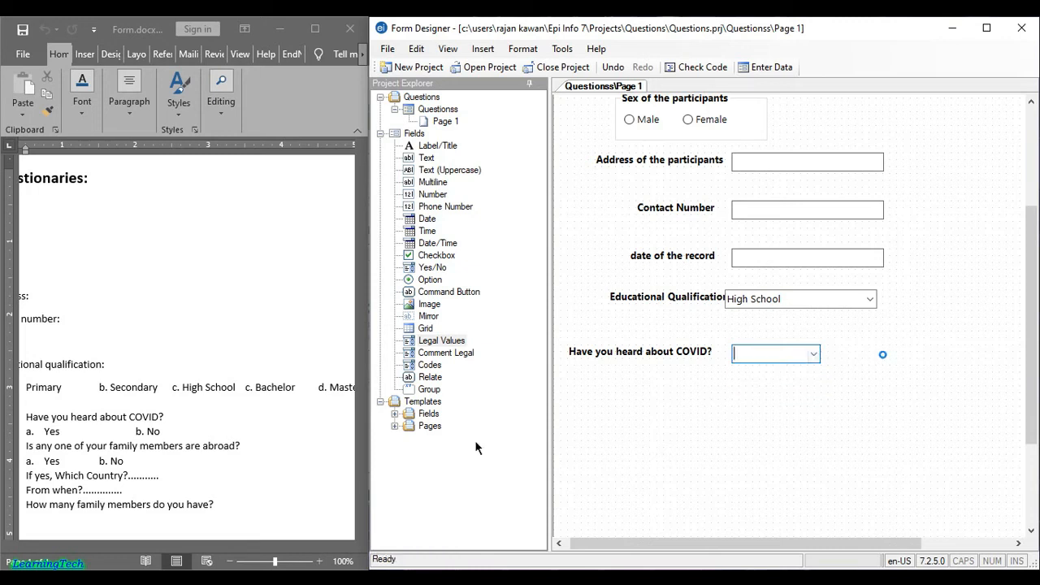
Add a required Yes/No field below the COVID question with the prompt and field name "Abroad", and make its prompt bold
{"action": "left_click", "coordinate": [248, 499]}
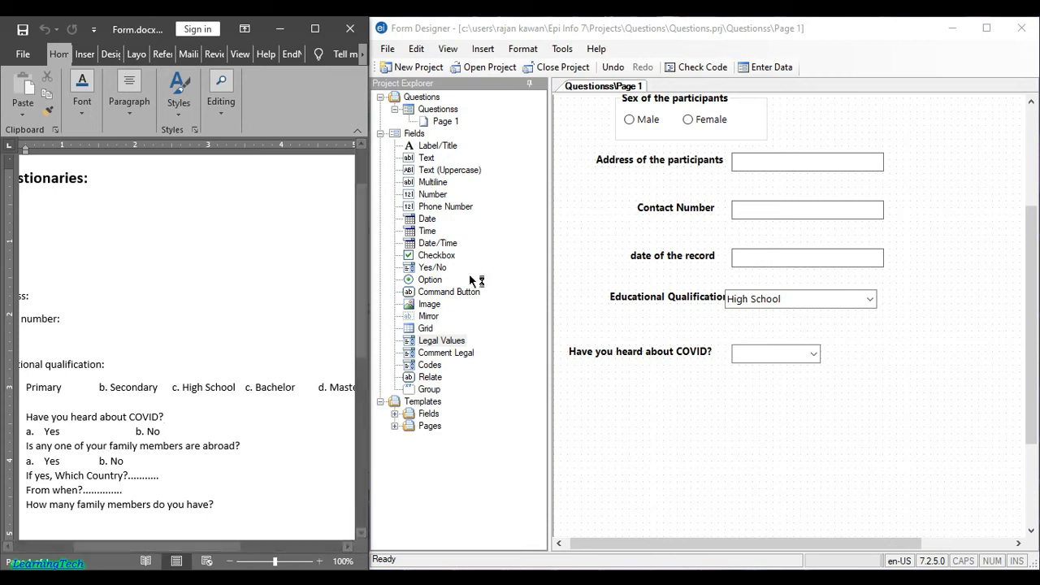
{"action": "left_click_drag", "start_coordinate": [423, 267], "coordinate": [734, 398]}
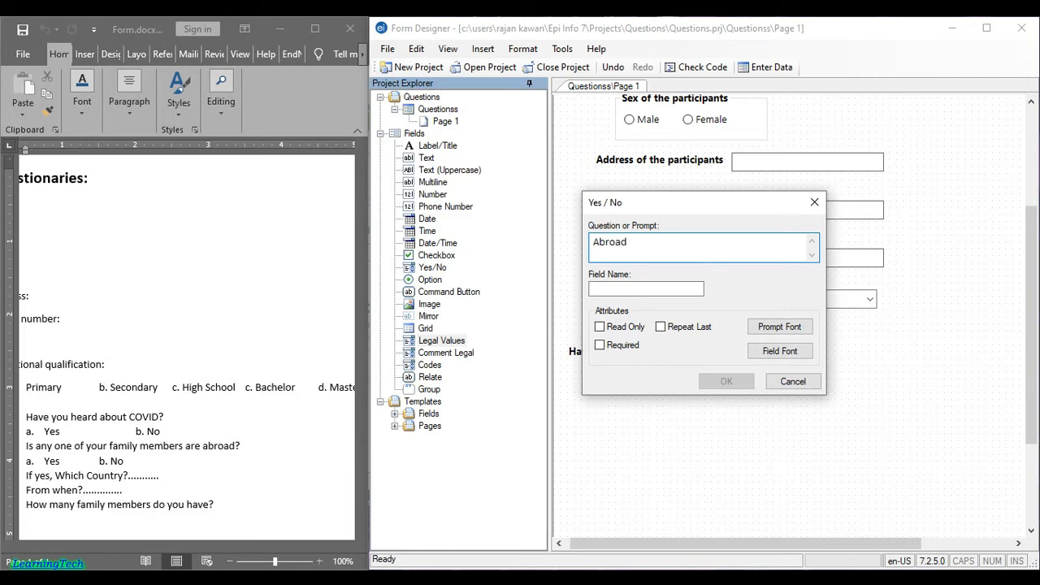
{"action": "left_click", "coordinate": [653, 289]}
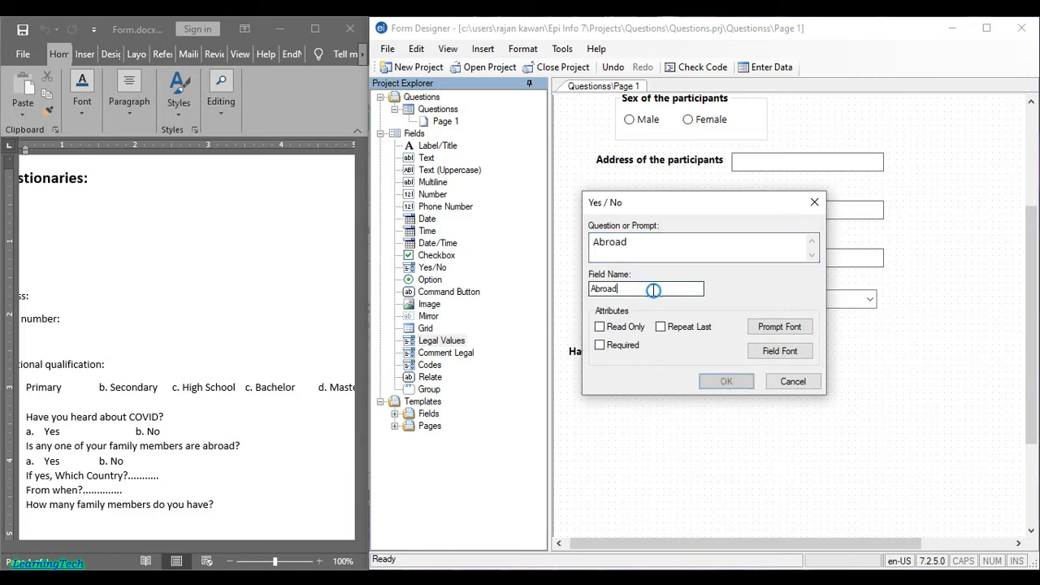
{"action": "left_click", "coordinate": [619, 345]}
{"action": "left_click", "coordinate": [785, 326]}
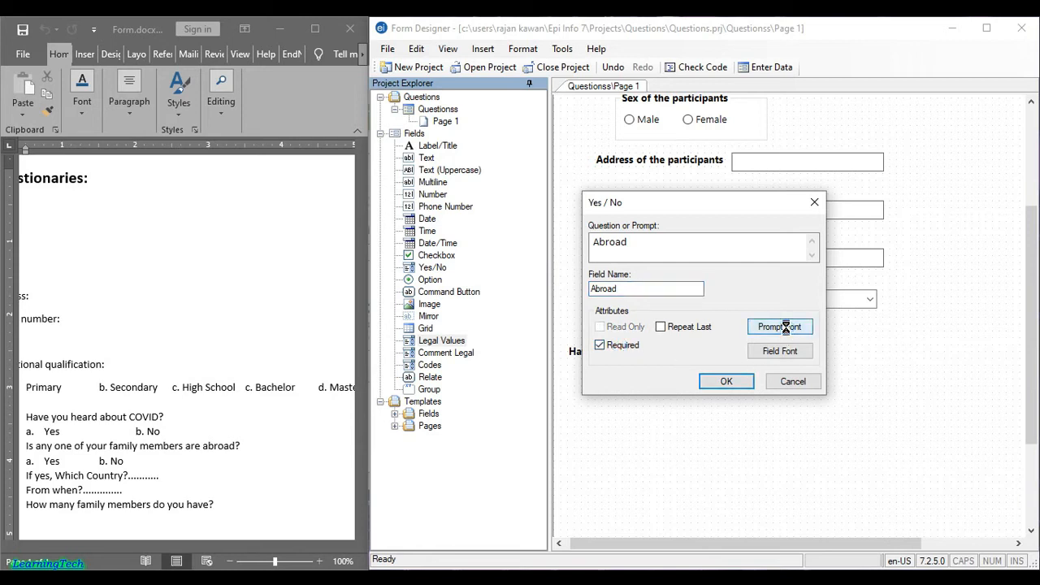
{"action": "left_click", "coordinate": [496, 236]}
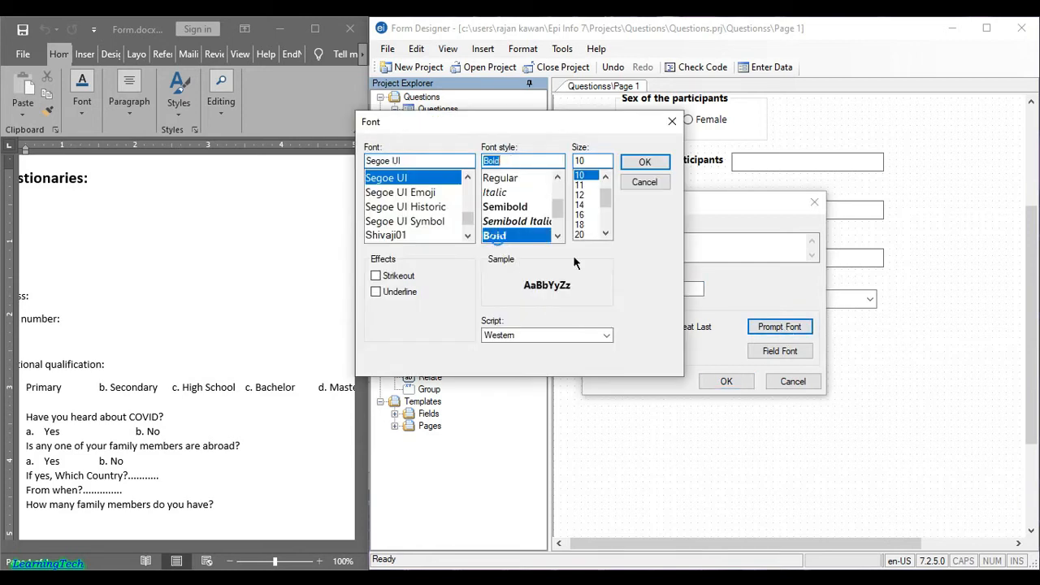
{"action": "left_click", "coordinate": [644, 163]}
{"action": "left_click", "coordinate": [726, 382]}
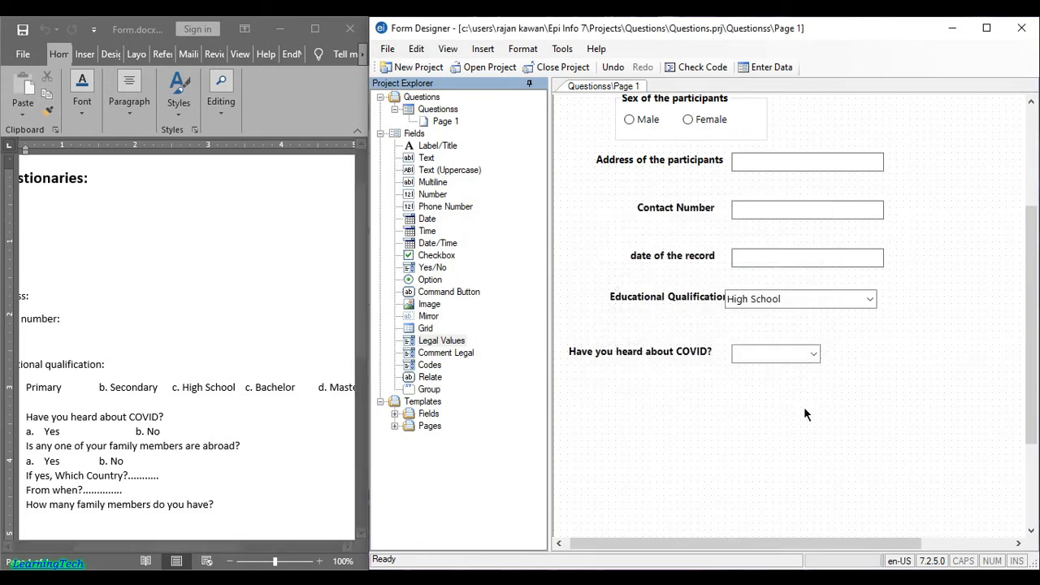
Place the Abroad answer box beside its prompt and narrow it to end level with the COVID answer box above
{"action": "left_click_drag", "start_coordinate": [756, 403], "coordinate": [804, 390]}
{"action": "key", "text": "Delete"}
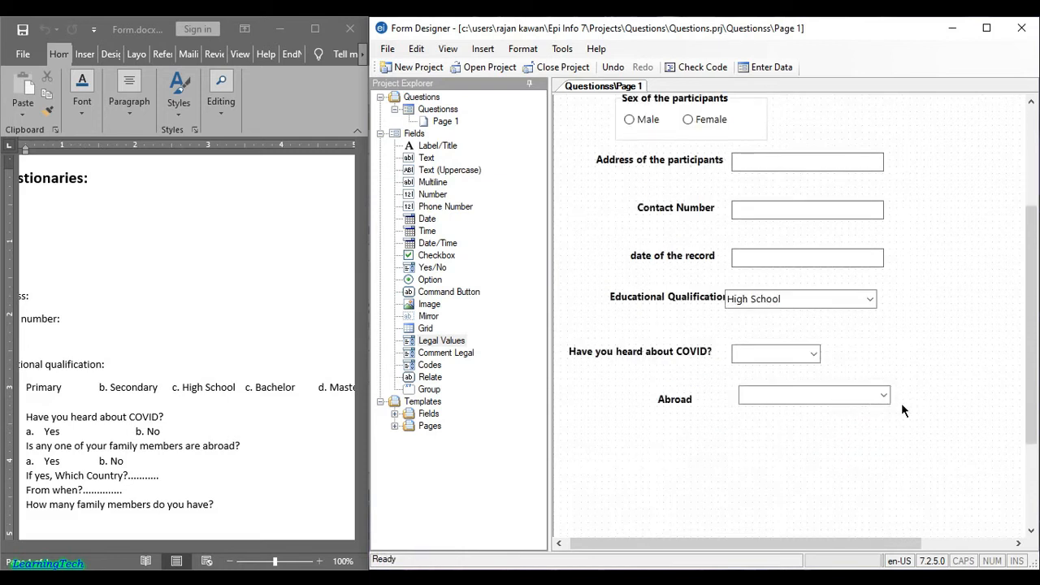
{"action": "left_click_drag", "start_coordinate": [894, 395], "coordinate": [829, 397]}
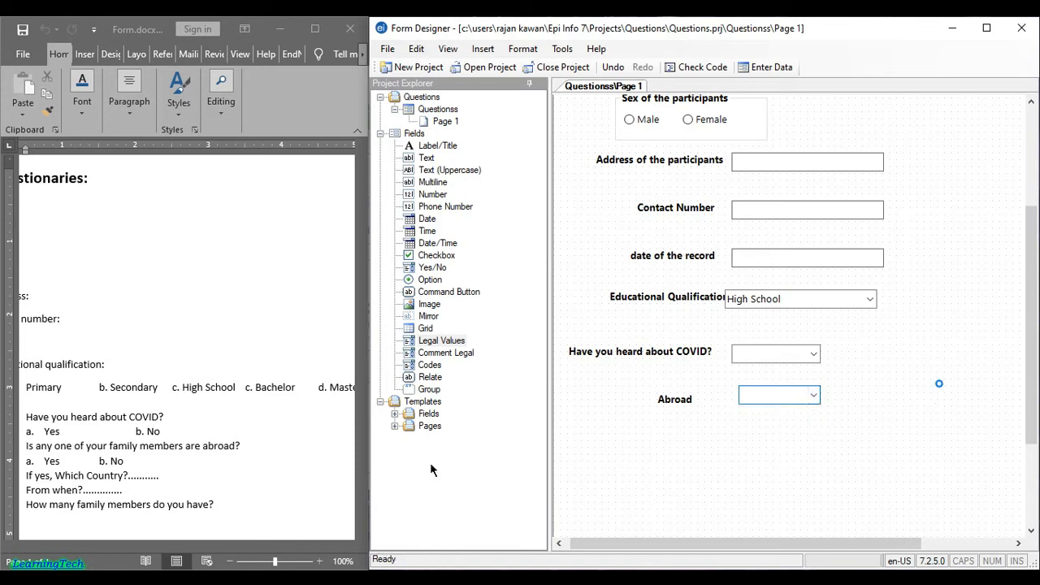
Add a Text field below Abroad with the prompt "If yes, Which Country?" and mark it as required
{"action": "left_click", "coordinate": [231, 484]}
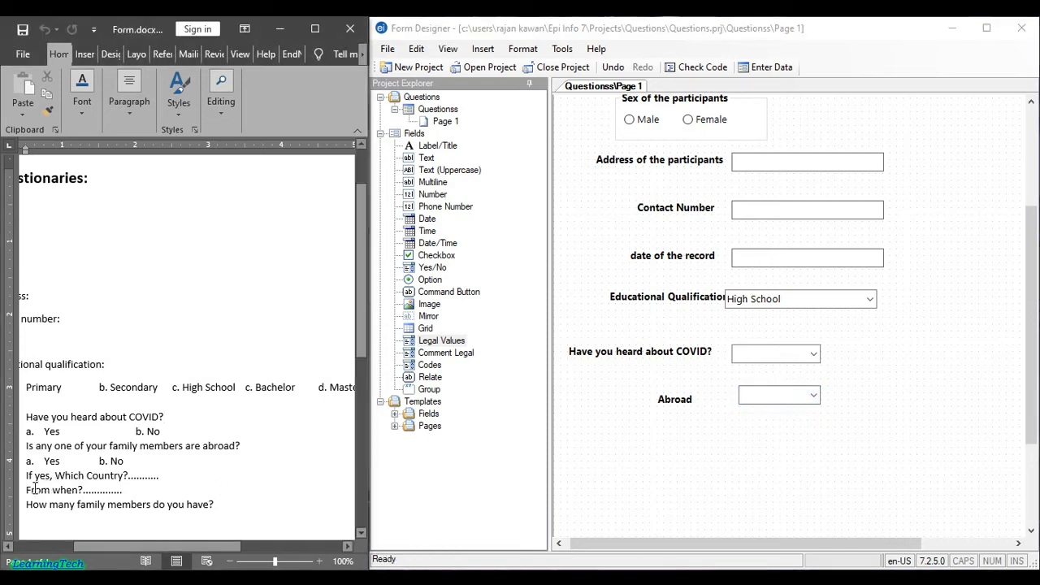
{"action": "left_click", "coordinate": [667, 456]}
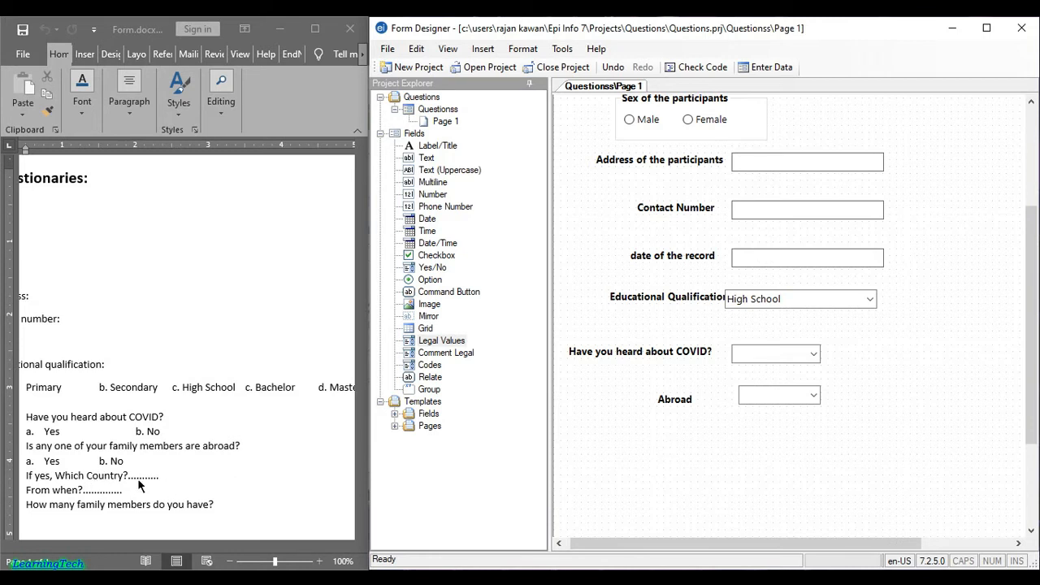
{"action": "left_click_drag", "start_coordinate": [440, 340], "coordinate": [659, 446]}
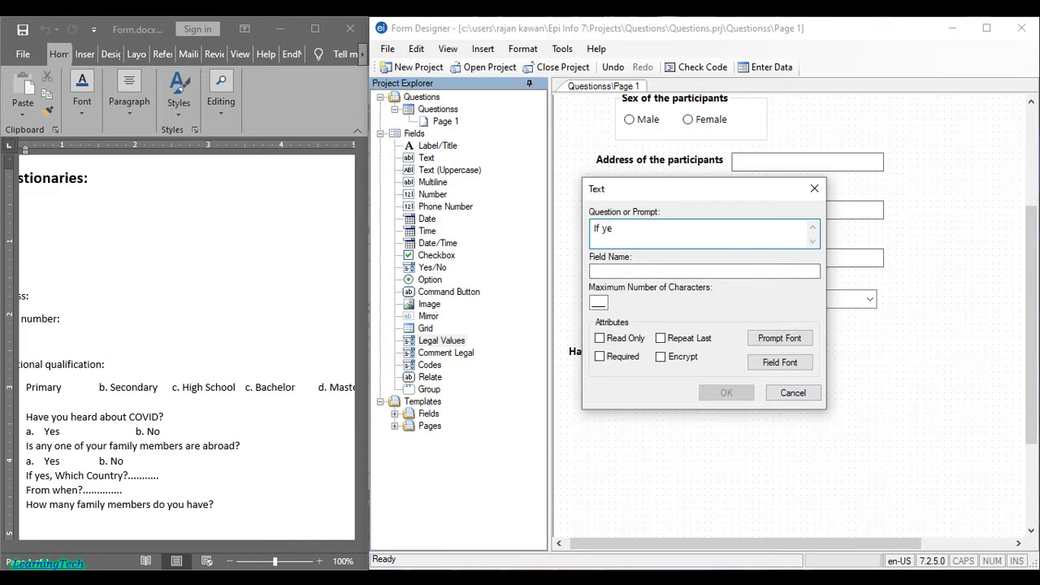
{"action": "type", "text": "If yes, Which Country?"}
{"action": "key", "text": "Tab"}
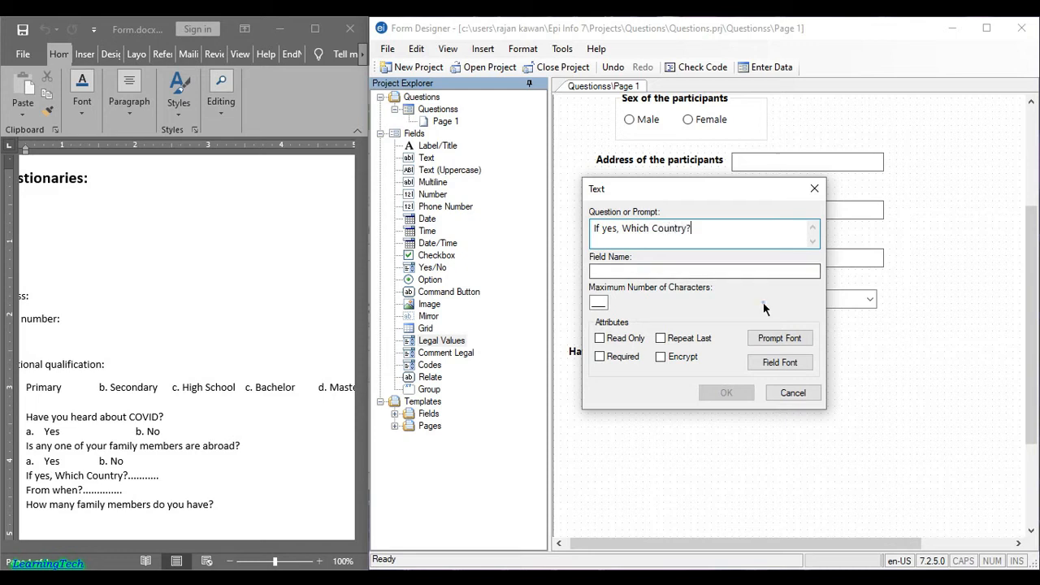
{"action": "left_click", "coordinate": [600, 356]}
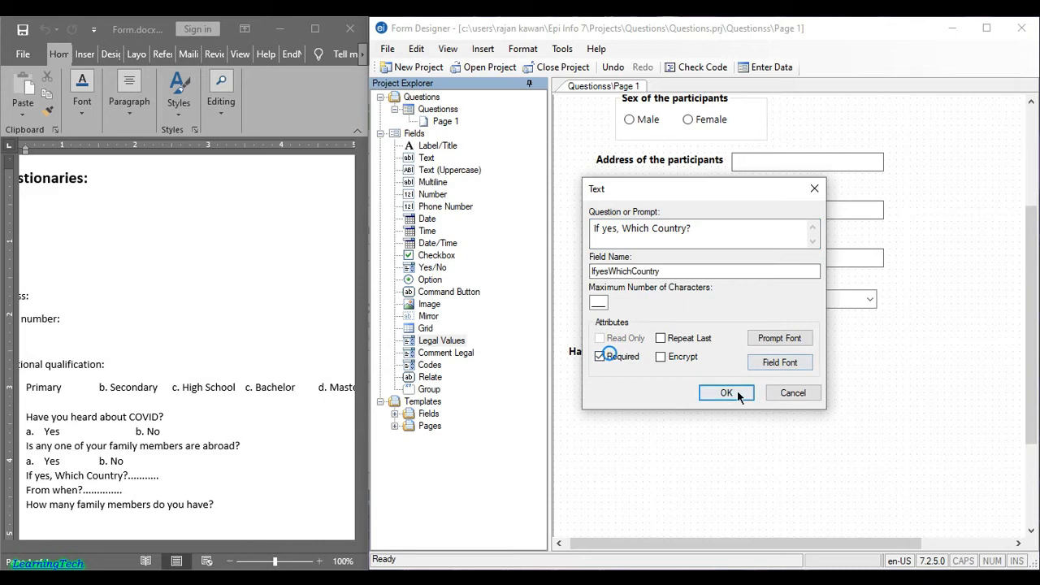
Set the country question's prompt font to Bold and confirm the new text field
{"action": "left_click", "coordinate": [777, 340]}
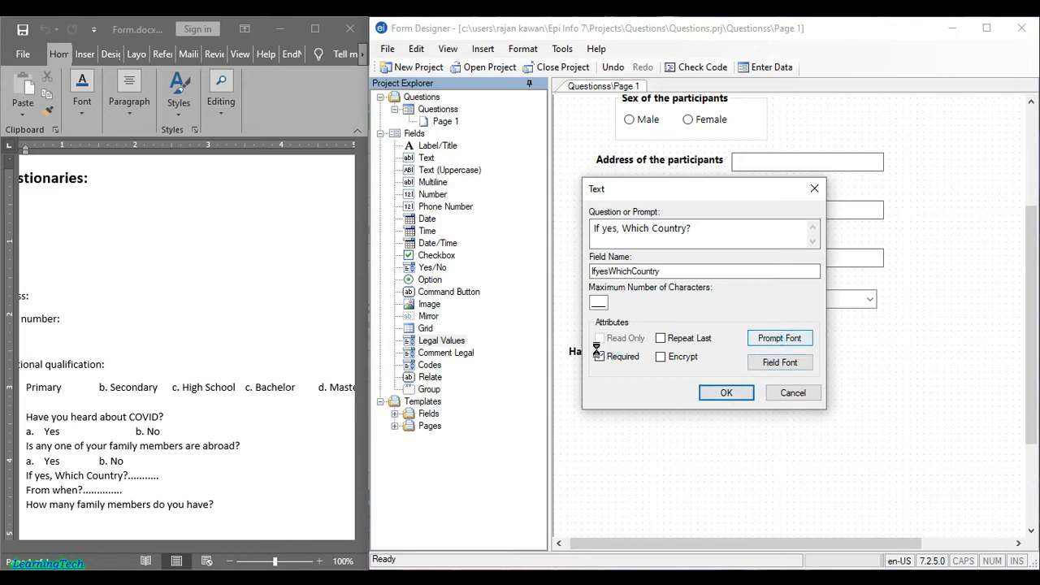
{"action": "left_click", "coordinate": [504, 236]}
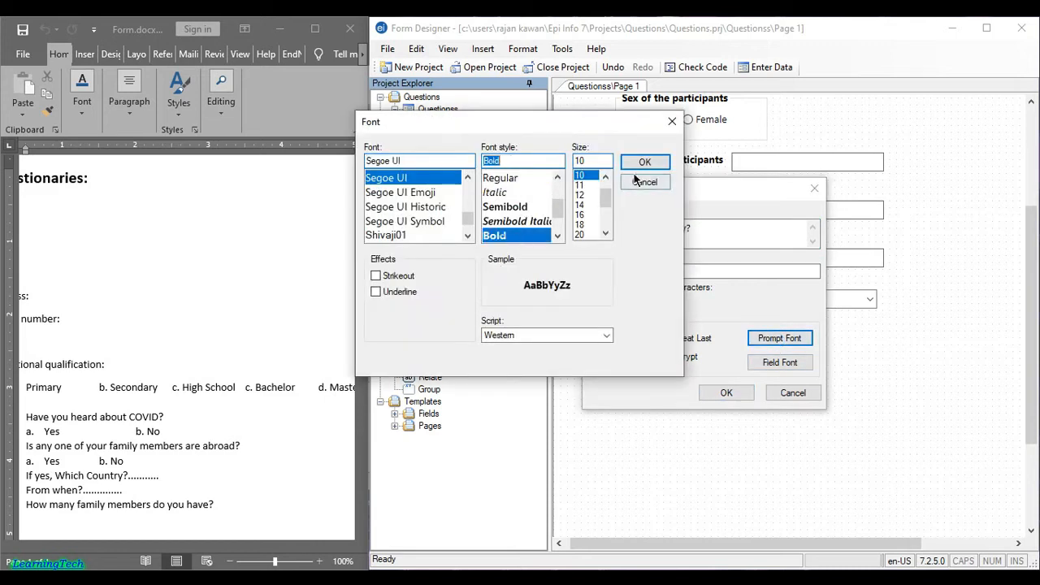
{"action": "left_click", "coordinate": [642, 162]}
{"action": "left_click", "coordinate": [728, 394]}
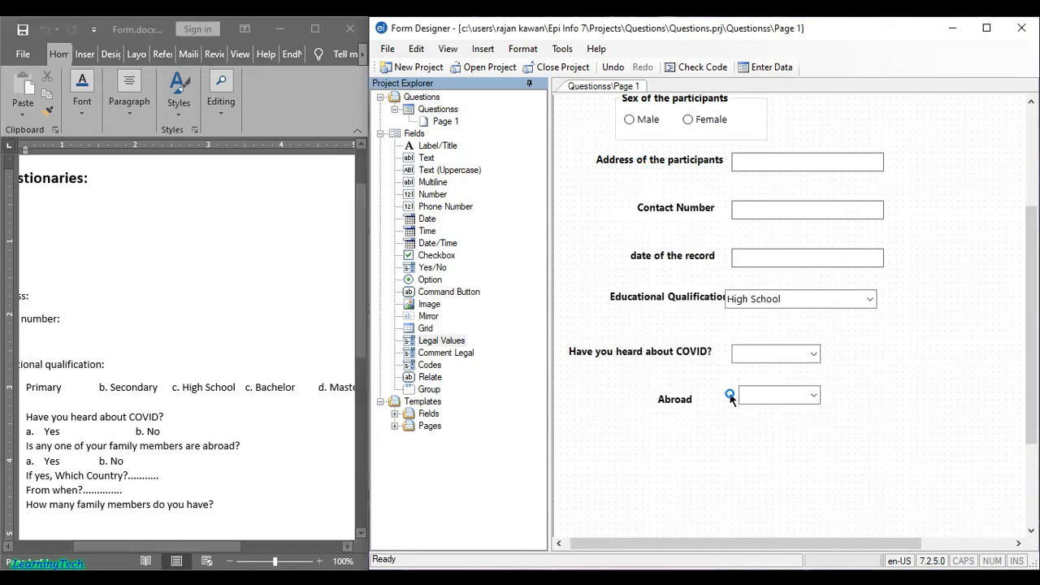
Position the "If yes, Which Country?" prompt and its text box below the Abroad question, in line with the fields above
{"action": "scroll", "coordinate": [790, 365], "scroll_direction": "down", "scroll_amount": 3}
{"action": "left_click_drag", "start_coordinate": [738, 310], "coordinate": [681, 307]}
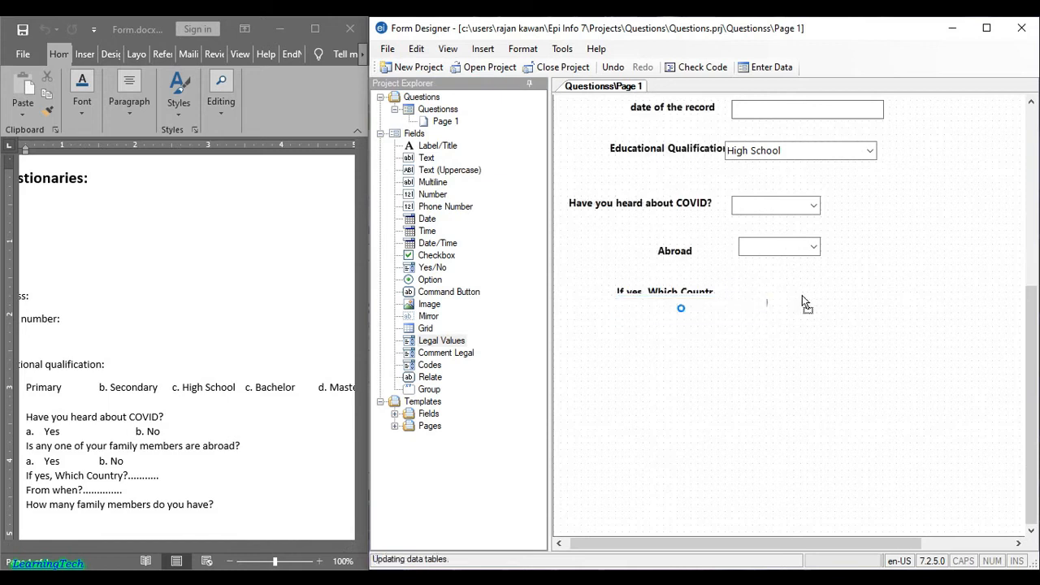
{"action": "left_click", "coordinate": [785, 299]}
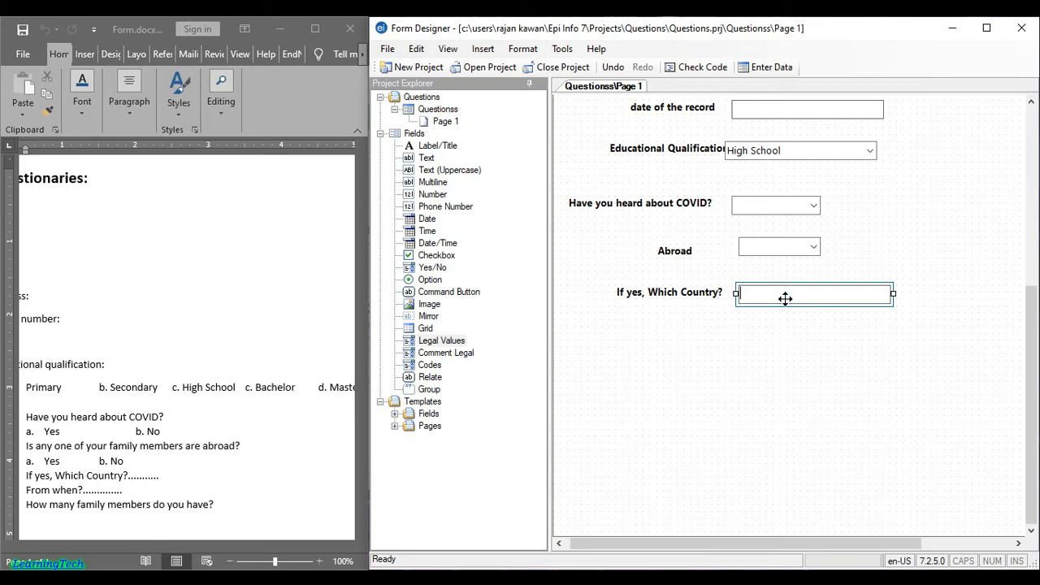
{"action": "left_click", "coordinate": [586, 397]}
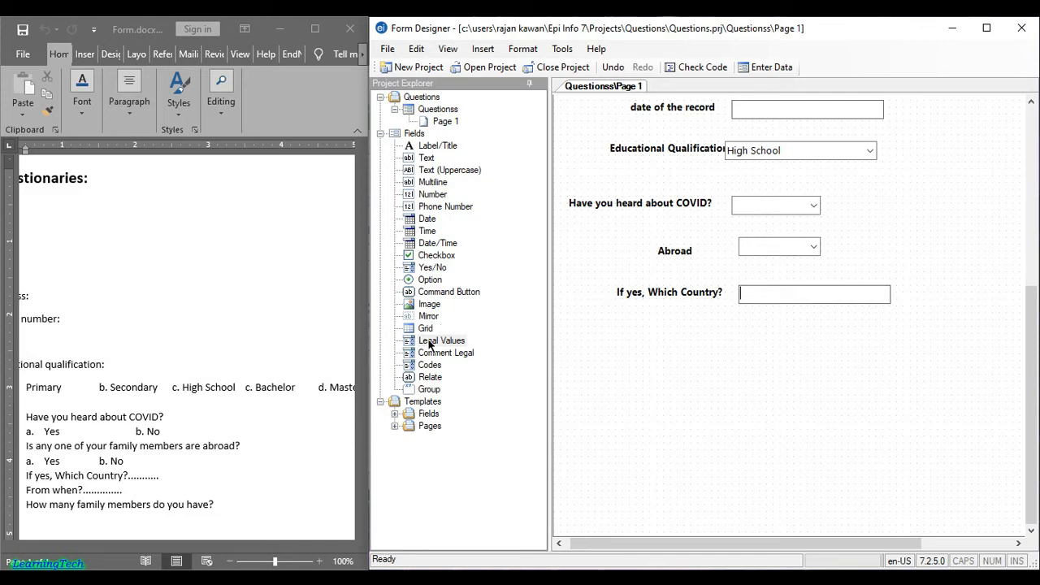
Add a required Legal Values field below the country question with the prompt "From When?" in bold
{"action": "left_click_drag", "start_coordinate": [429, 345], "coordinate": [665, 357]}
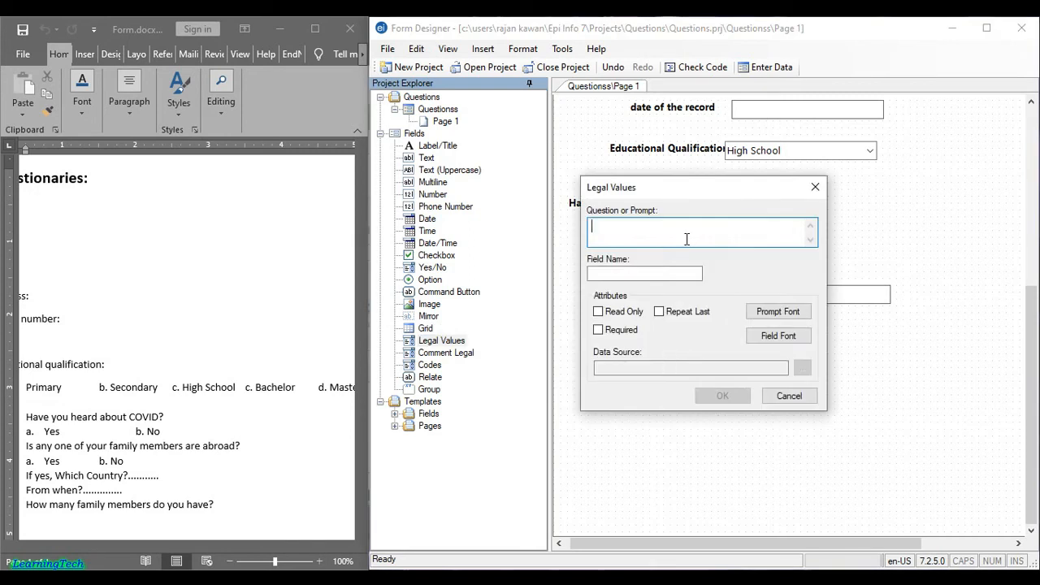
{"action": "type", "text": "From When?"}
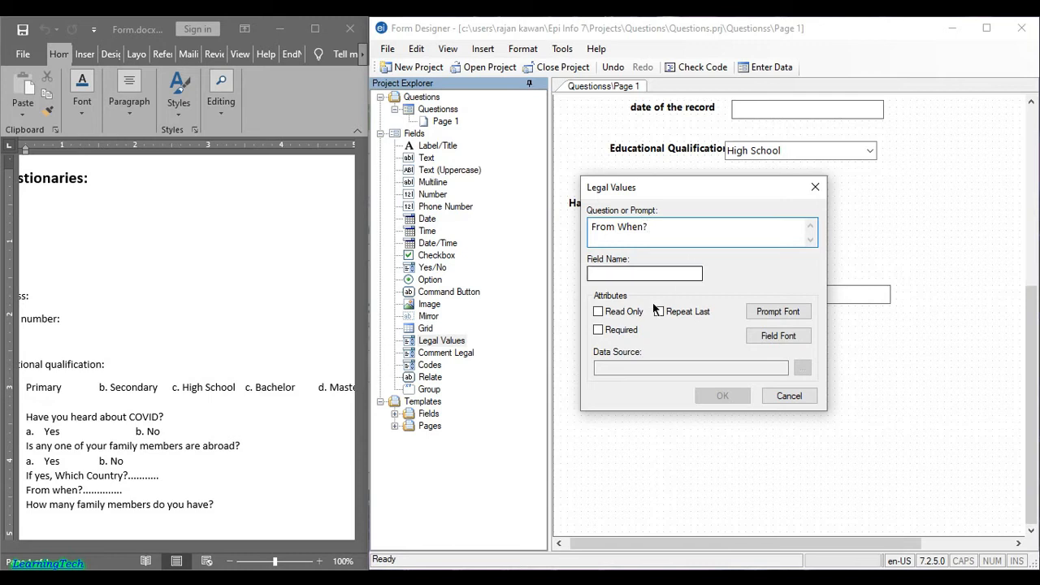
{"action": "left_click", "coordinate": [616, 330]}
{"action": "left_click", "coordinate": [782, 312]}
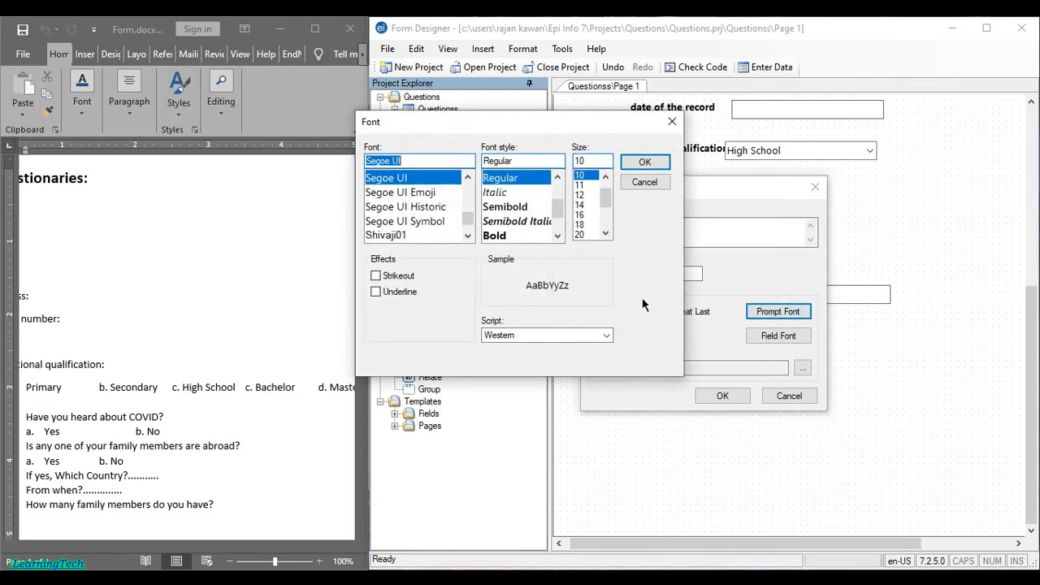
{"action": "left_click", "coordinate": [504, 235]}
{"action": "left_click", "coordinate": [643, 162]}
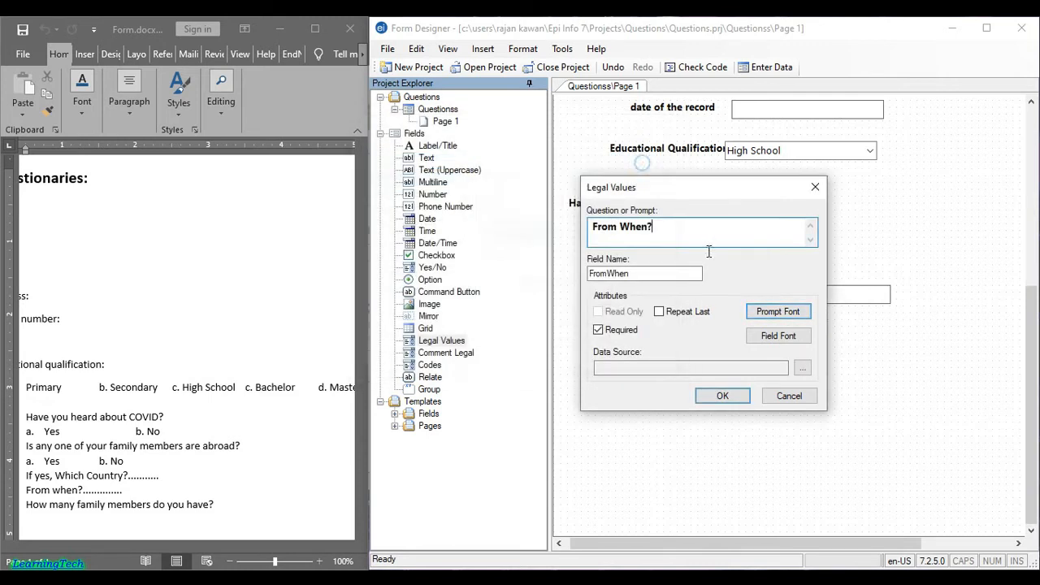
Create a new value list for "From When?" with 1 year, 2 years and more thaan 2 years, and confirm the field
{"action": "left_click", "coordinate": [803, 368]}
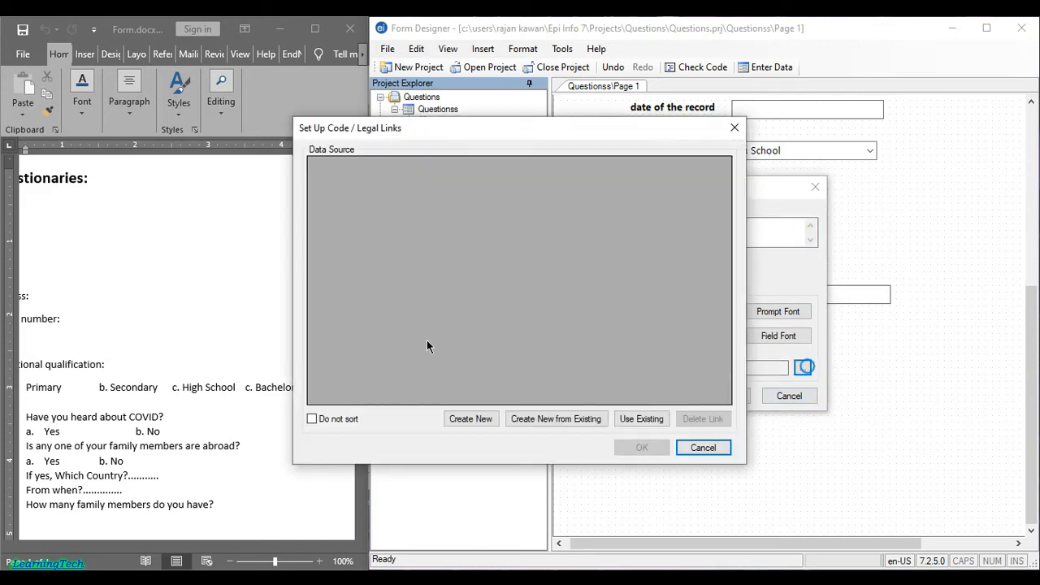
{"action": "left_click", "coordinate": [470, 418]}
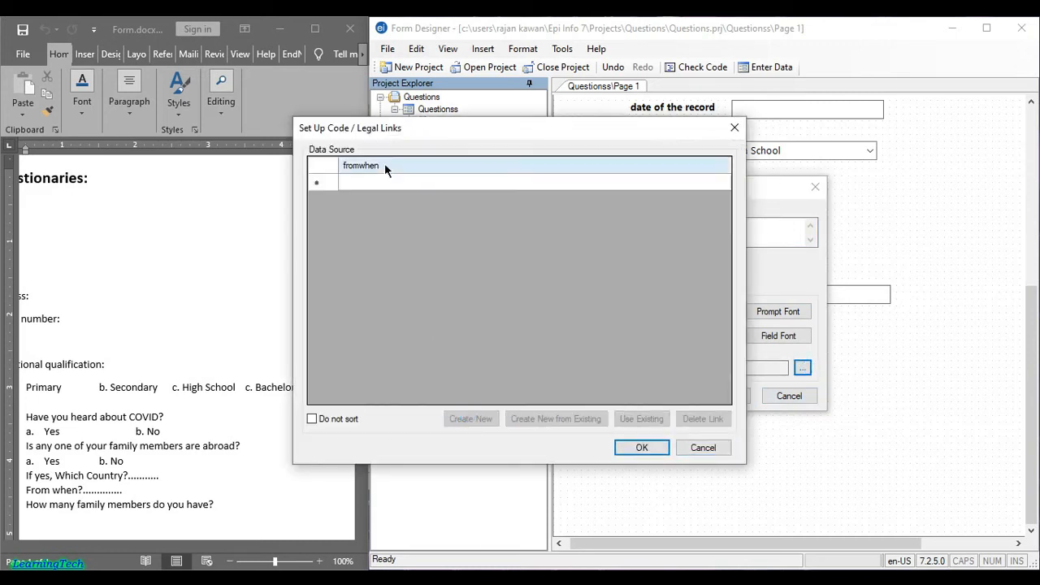
{"action": "left_click", "coordinate": [404, 183]}
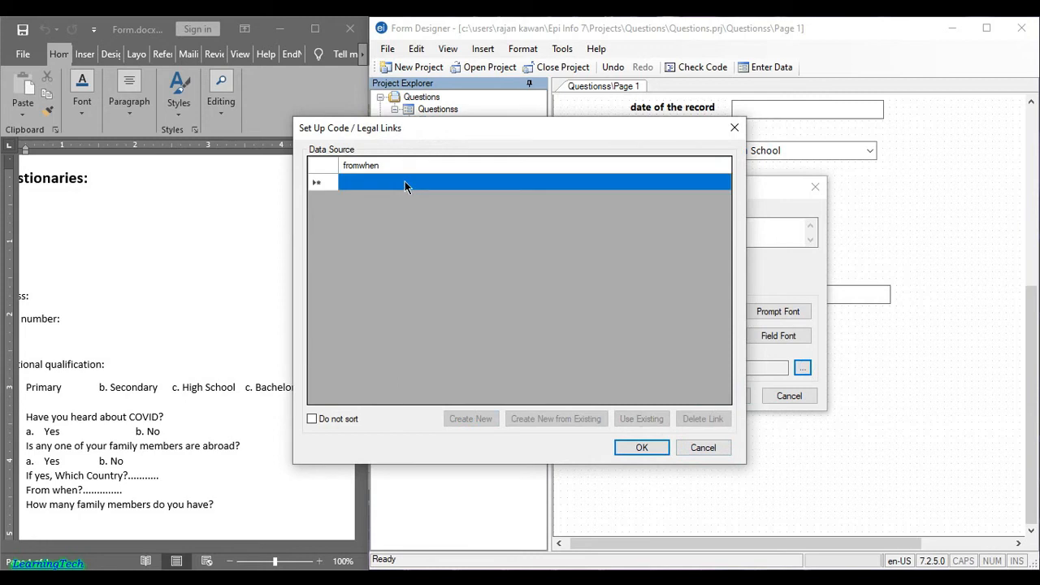
{"action": "type", "text": "1 ye"}
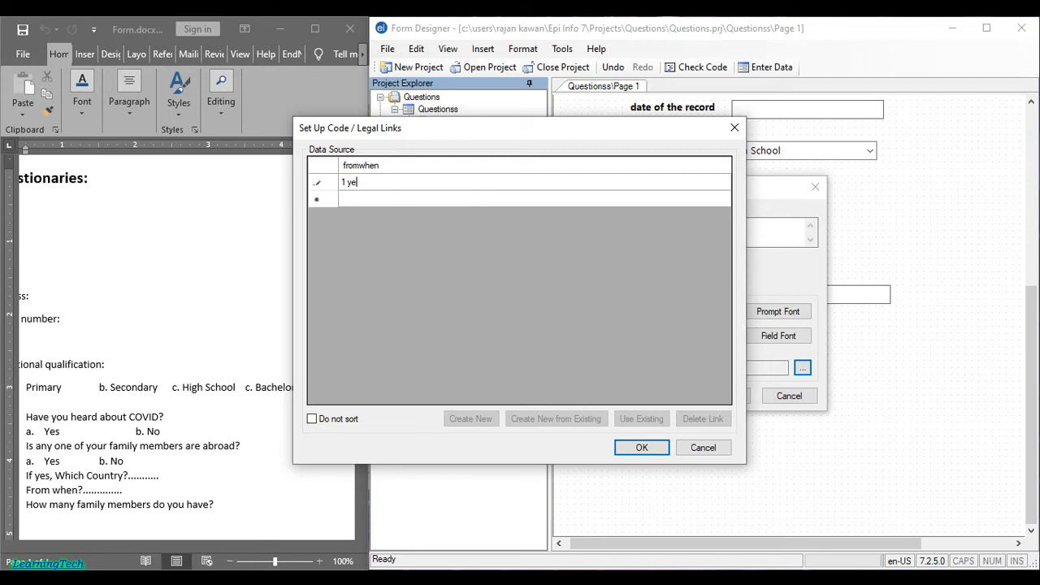
{"action": "type", "text": "ar"}
{"action": "key", "text": "Return"}
{"action": "type", "text": "2"}
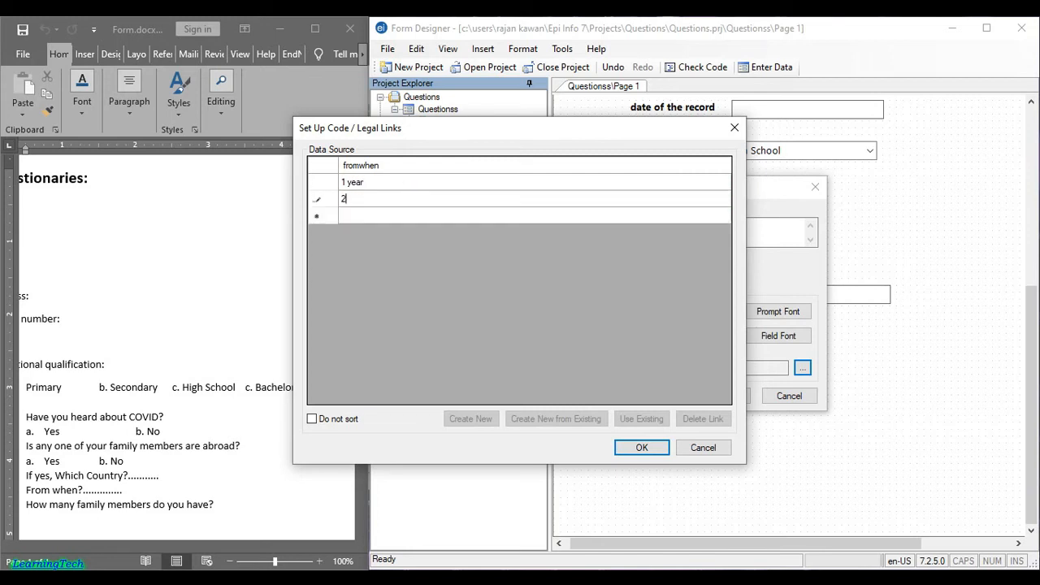
{"action": "type", "text": " years 3 more"}
{"action": "key", "text": "Return"}
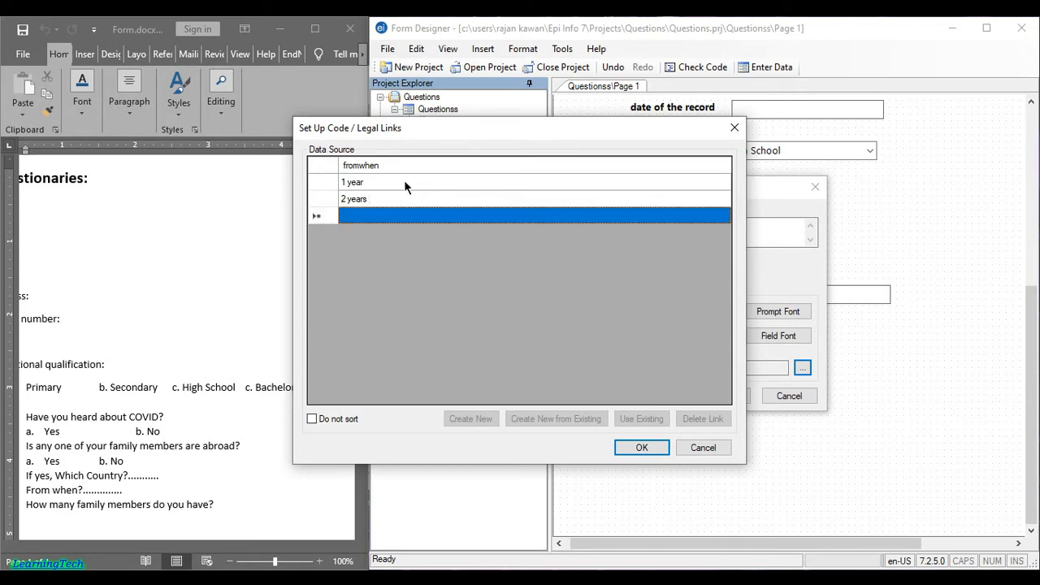
{"action": "type", "text": "mre thaan 2 years"}
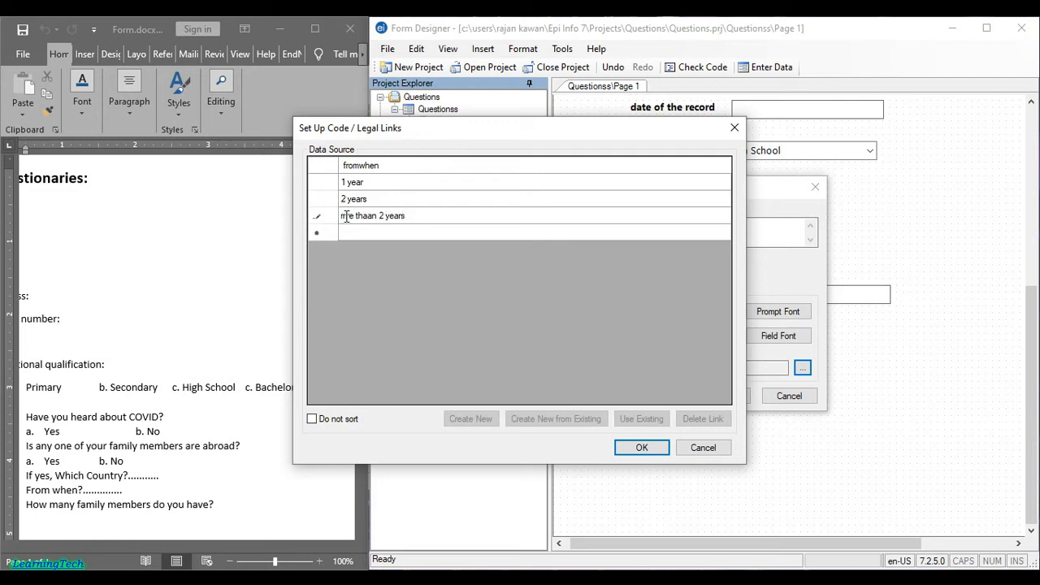
{"action": "left_click", "coordinate": [658, 448]}
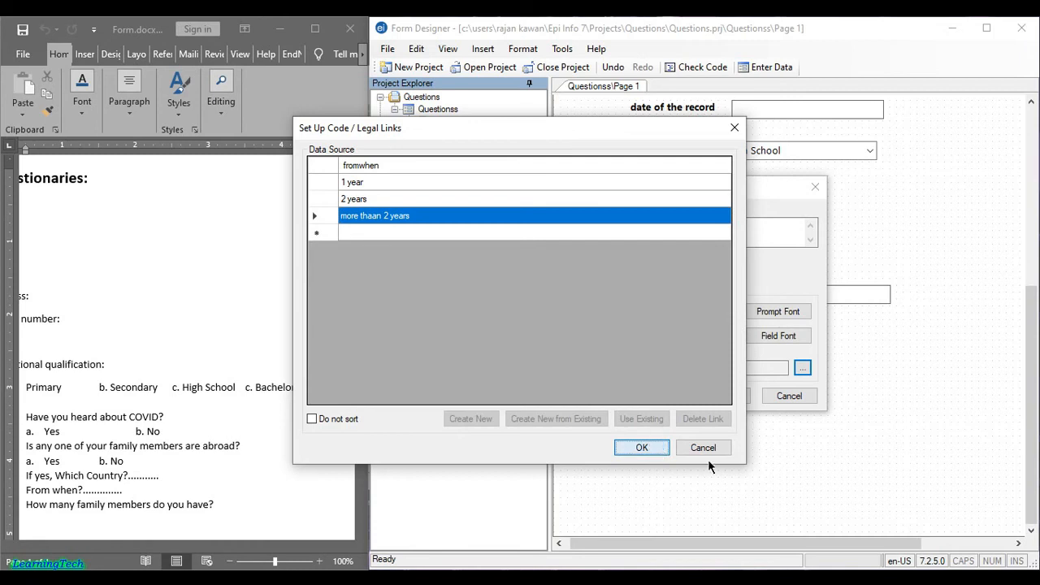
{"action": "left_click", "coordinate": [722, 396]}
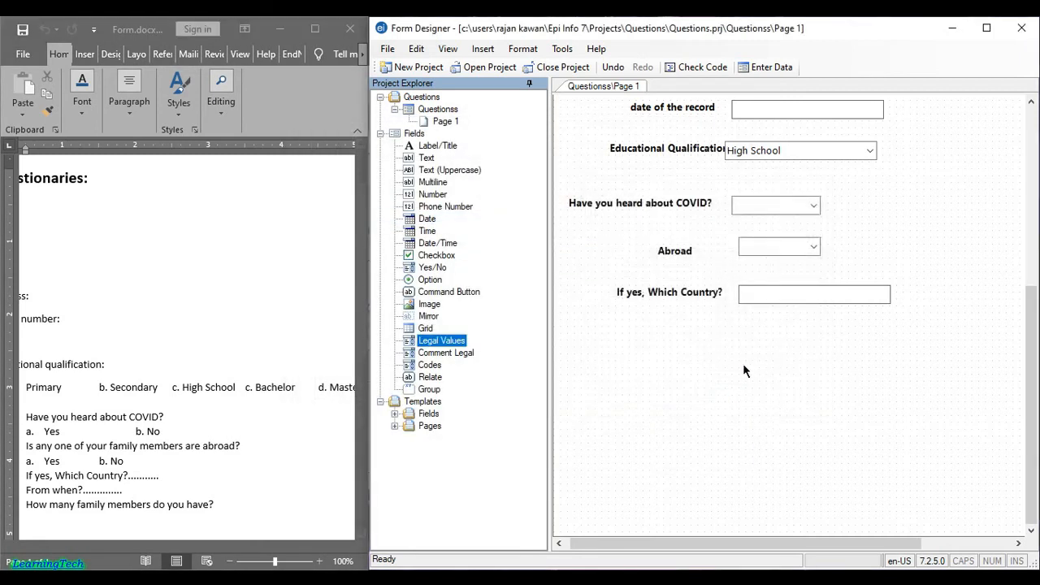
Position the "From When?" prompt and dropdown directly below the country question, aligned with its text box
{"action": "left_click", "coordinate": [674, 359]}
{"action": "left_click_drag", "start_coordinate": [674, 358], "coordinate": [861, 334]}
{"action": "left_click", "coordinate": [939, 330]}
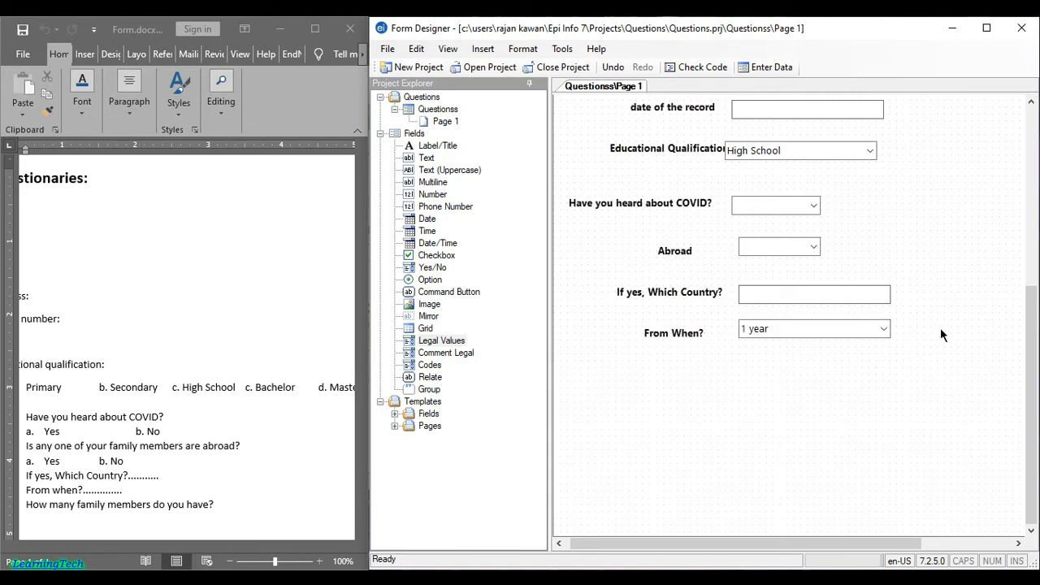
Check the choices offered by the "From When?" dropdown
{"action": "left_click", "coordinate": [885, 329]}
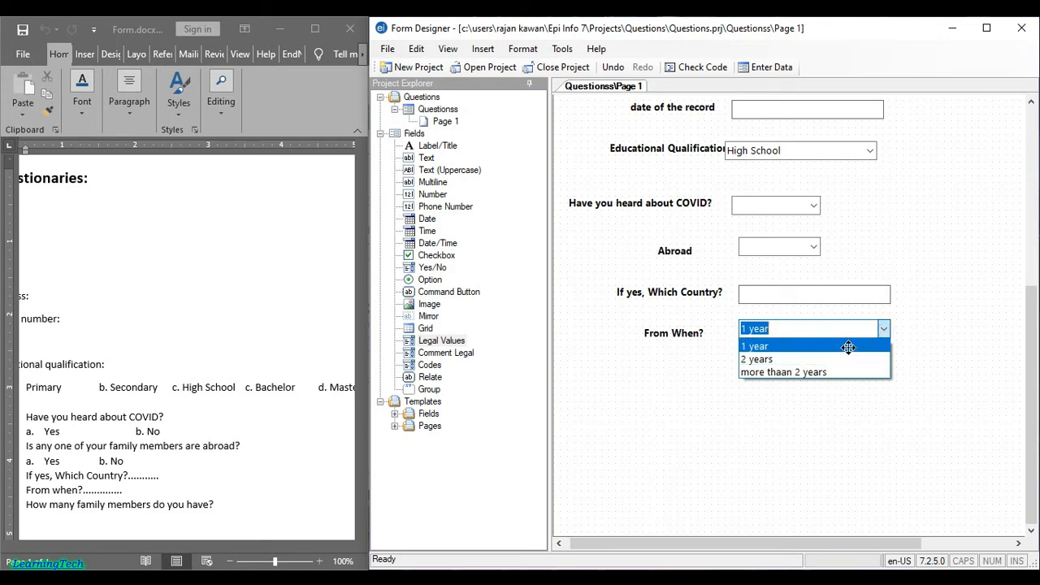
{"action": "left_click", "coordinate": [980, 327]}
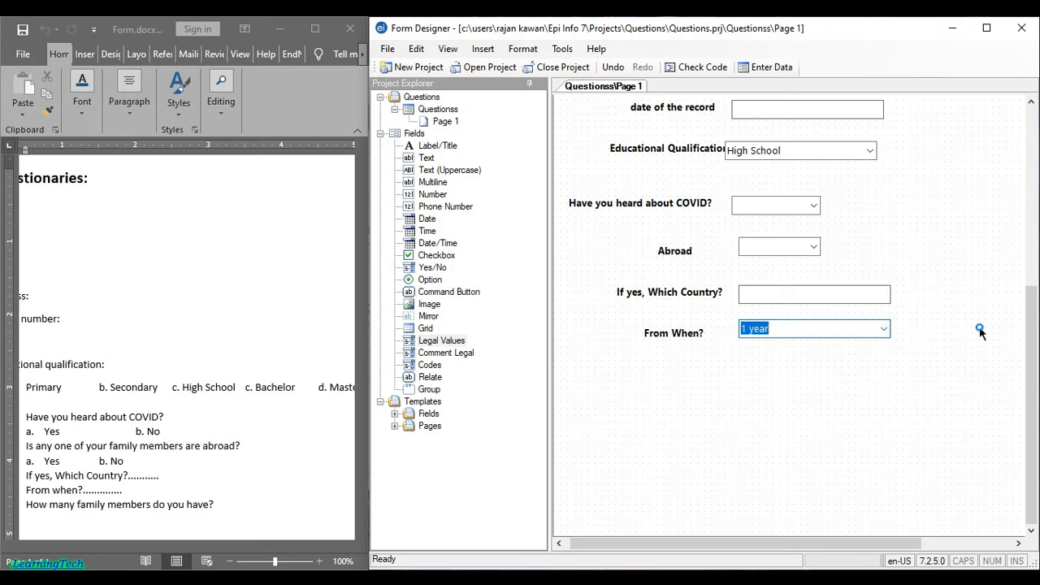
{"action": "left_click", "coordinate": [883, 330]}
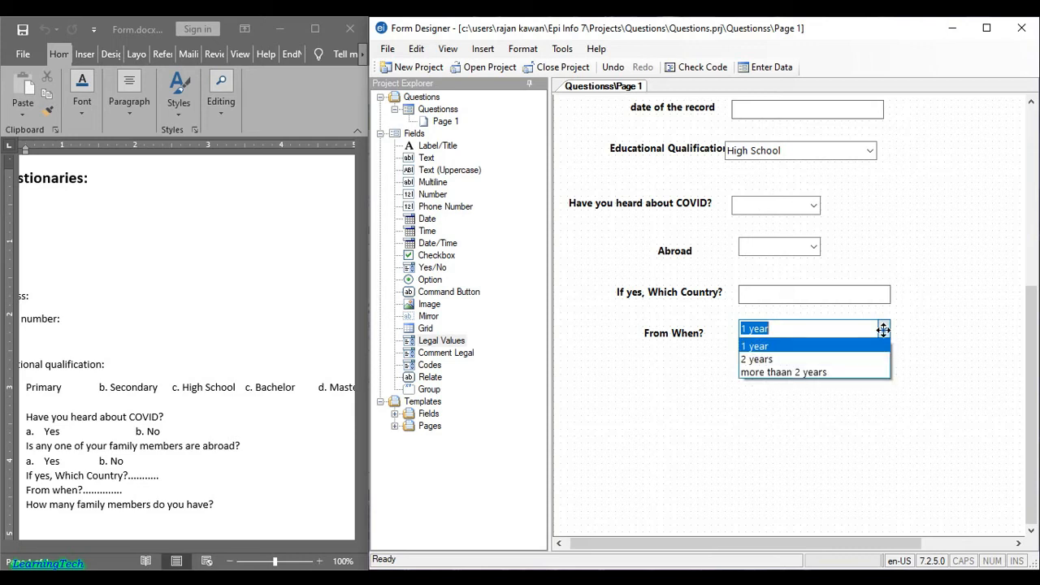
{"action": "left_click", "coordinate": [949, 333]}
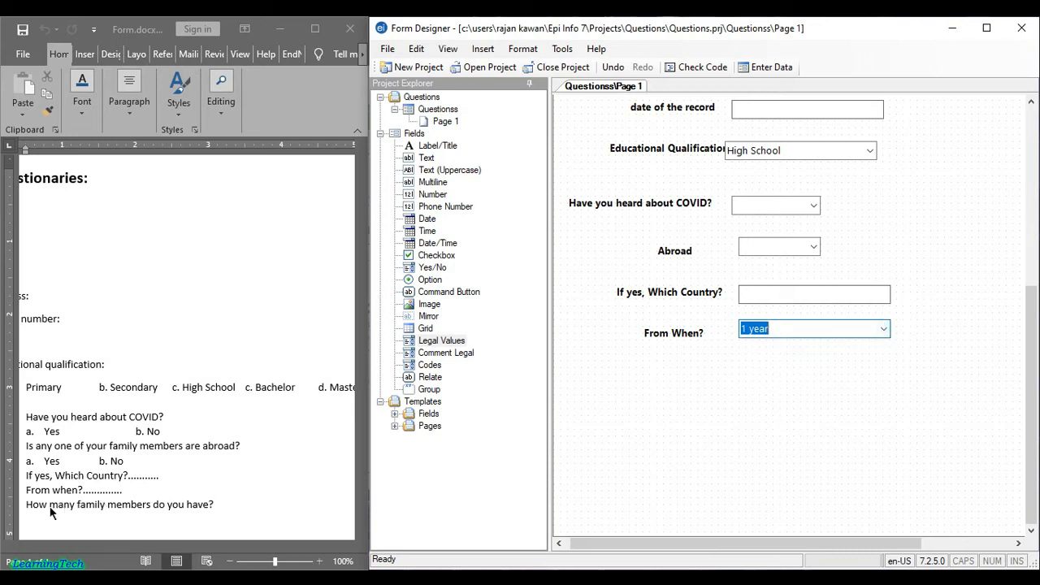
{"action": "left_click", "coordinate": [633, 417]}
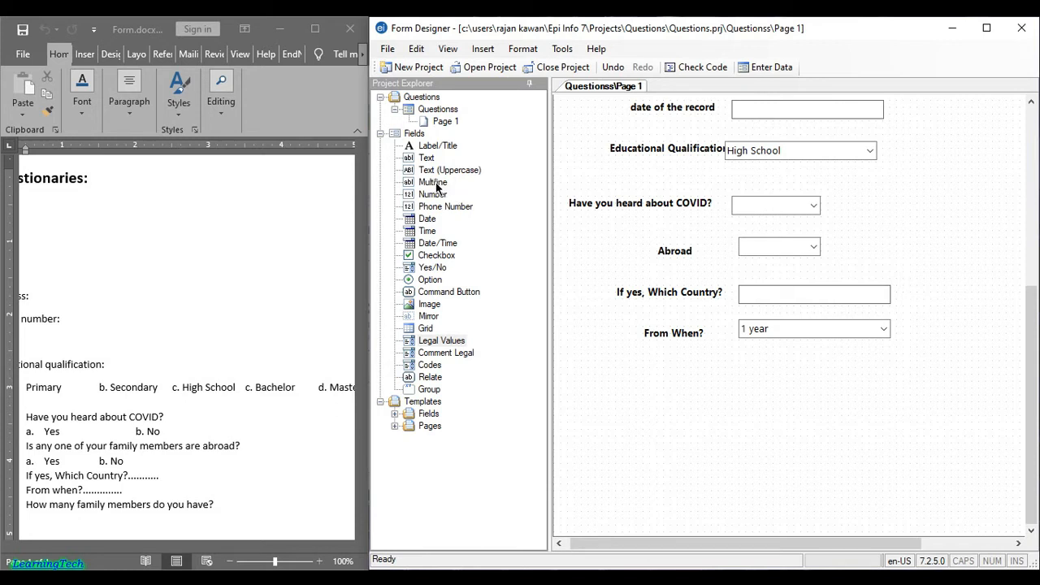
Add a required Number field below "From When?" with the prompt "No. of Family Members" in bold
{"action": "left_click_drag", "start_coordinate": [442, 340], "coordinate": [661, 382]}
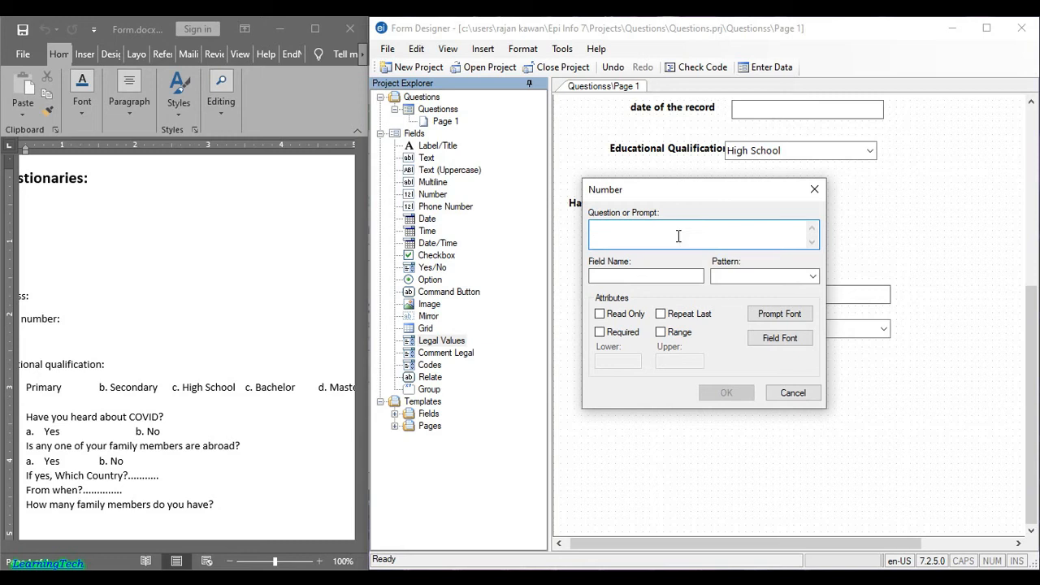
{"action": "type", "text": "No. of Family Members"}
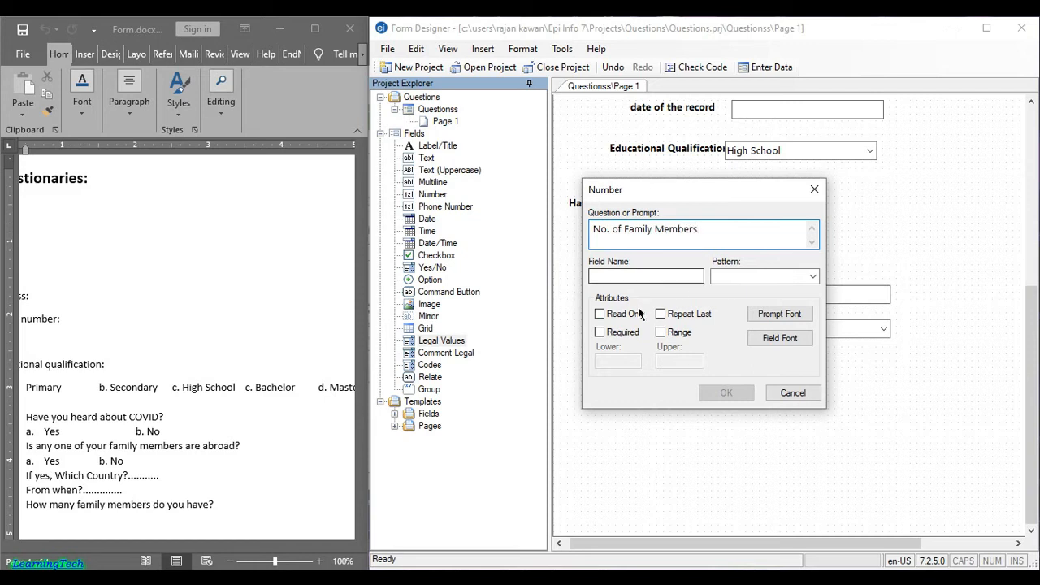
{"action": "left_click", "coordinate": [623, 333]}
{"action": "left_click", "coordinate": [781, 315]}
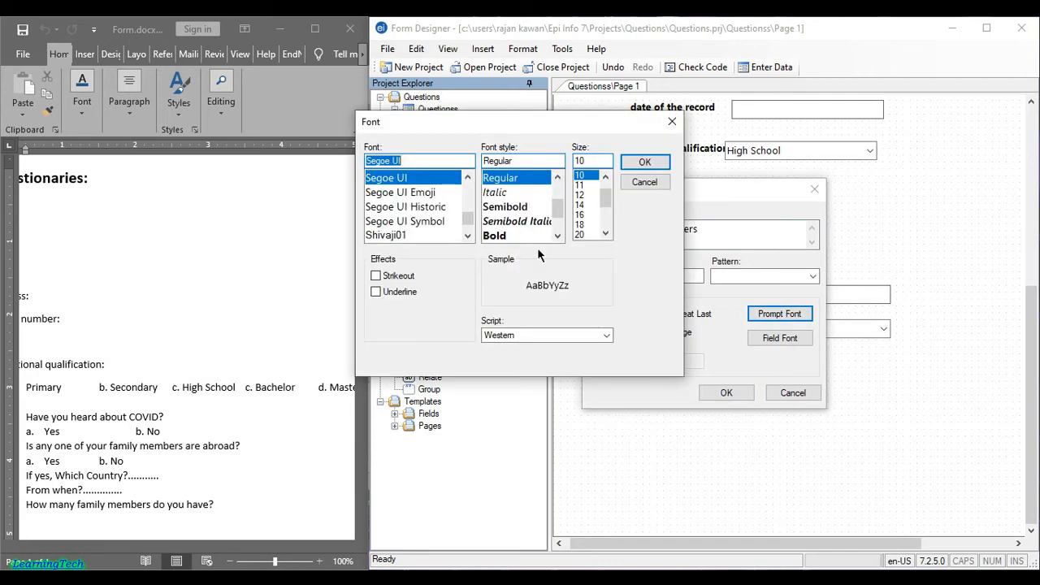
{"action": "left_click", "coordinate": [494, 236]}
{"action": "left_click", "coordinate": [643, 163]}
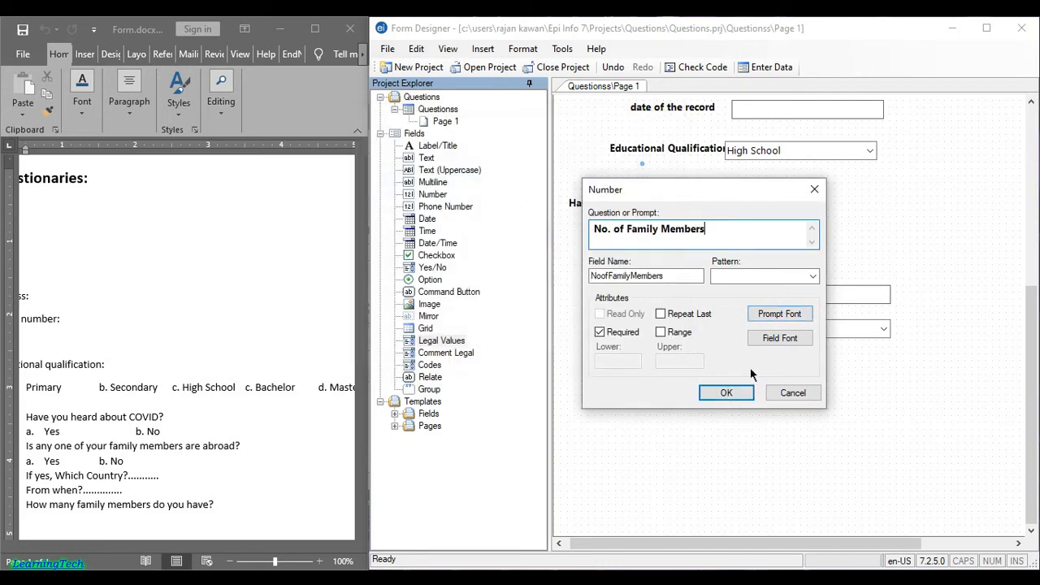
{"action": "left_click", "coordinate": [725, 391]}
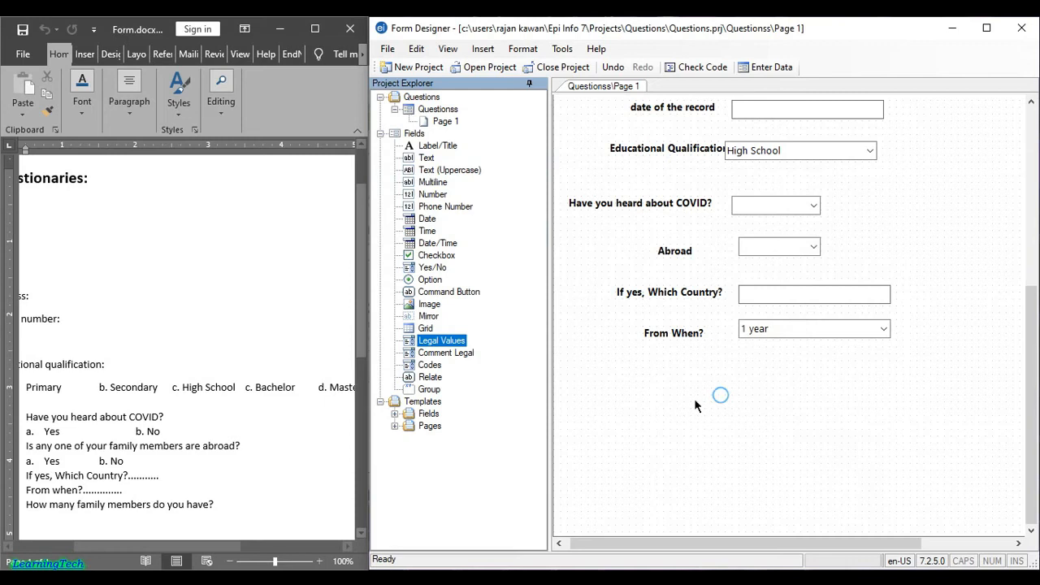
Align the "No. of Family Members" text box below the "From When?" dropdown and narrow it to less than half that dropdown's width
{"action": "left_click_drag", "start_coordinate": [726, 387], "coordinate": [809, 378]}
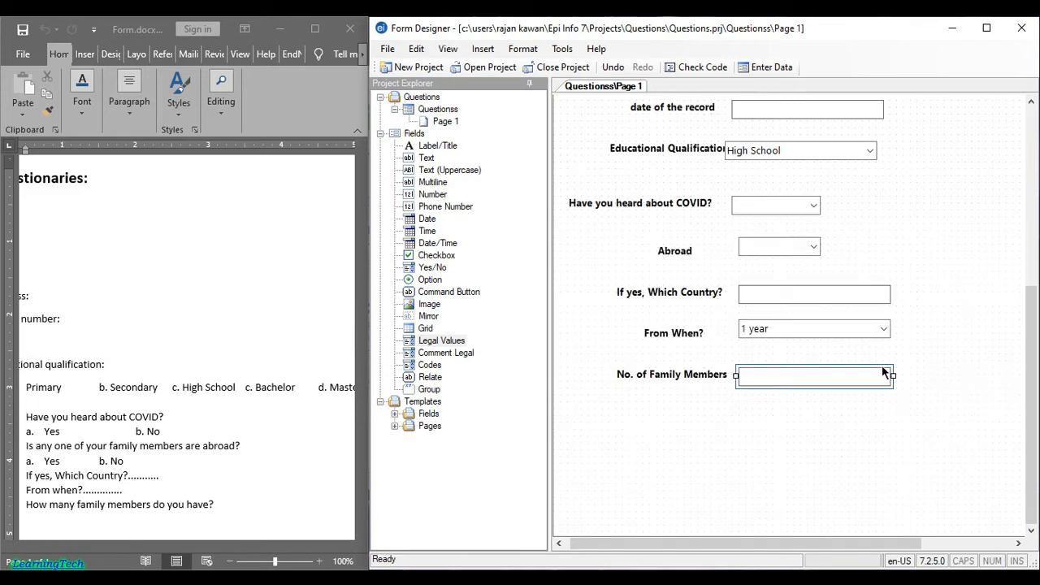
{"action": "mouse_move", "coordinate": [887, 376]}
{"action": "left_click_drag", "start_coordinate": [894, 376], "coordinate": [806, 379]}
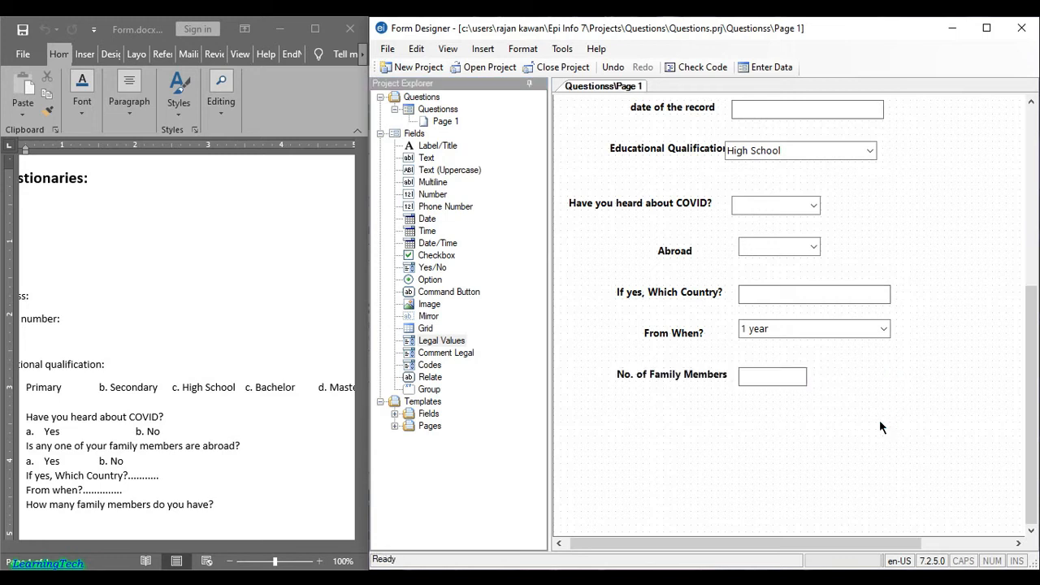
Compare the form's fields with the questions in the Word questionnaire Form.docx, from ID to the family members question
{"action": "scroll", "coordinate": [813, 406], "scroll_direction": "up", "scroll_amount": 5}
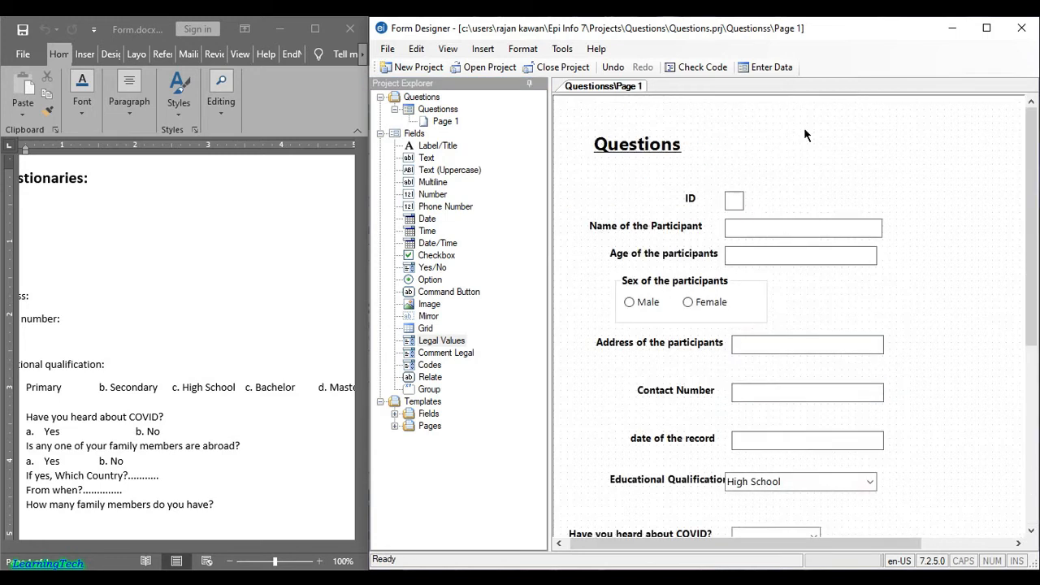
{"action": "left_click", "coordinate": [169, 312]}
{"action": "scroll", "coordinate": [196, 268], "scroll_direction": "down", "scroll_amount": 2}
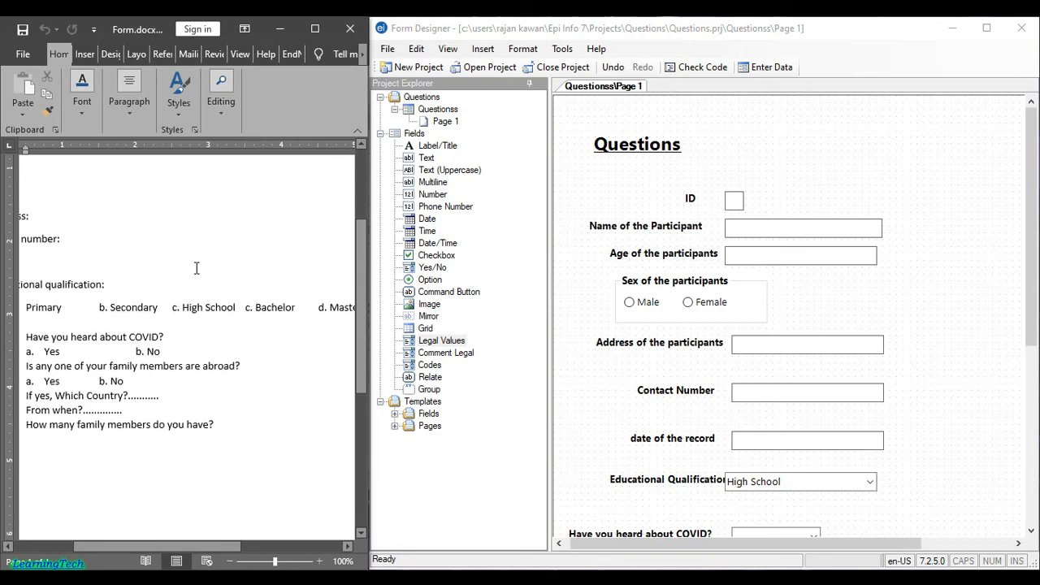
{"action": "scroll", "coordinate": [198, 268], "scroll_direction": "up", "scroll_amount": 4}
{"action": "left_click_drag", "start_coordinate": [218, 546], "coordinate": [204, 553]}
{"action": "scroll", "coordinate": [831, 248], "scroll_direction": "down", "scroll_amount": 3}
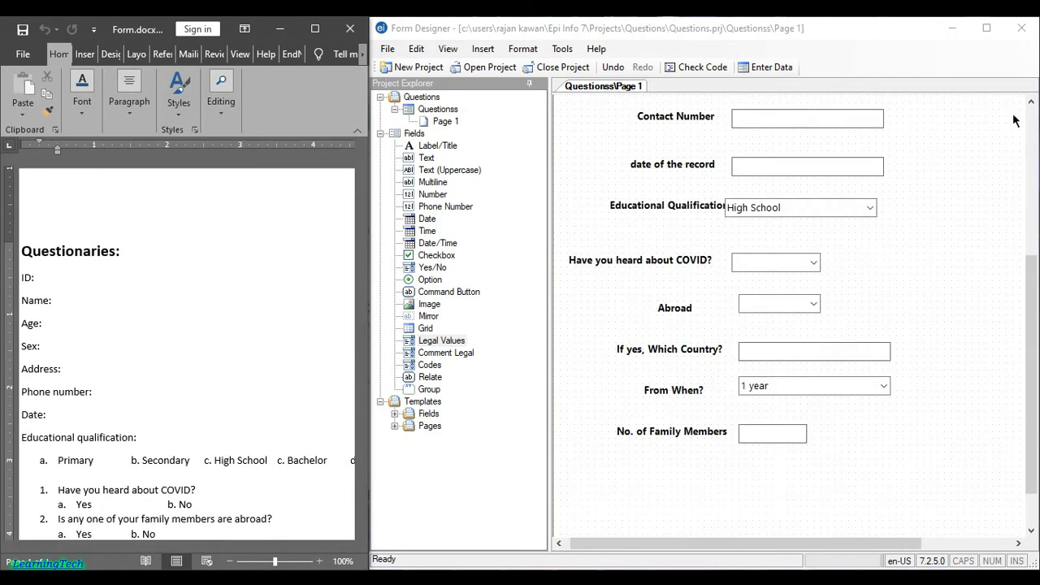
{"action": "left_click", "coordinate": [987, 28]}
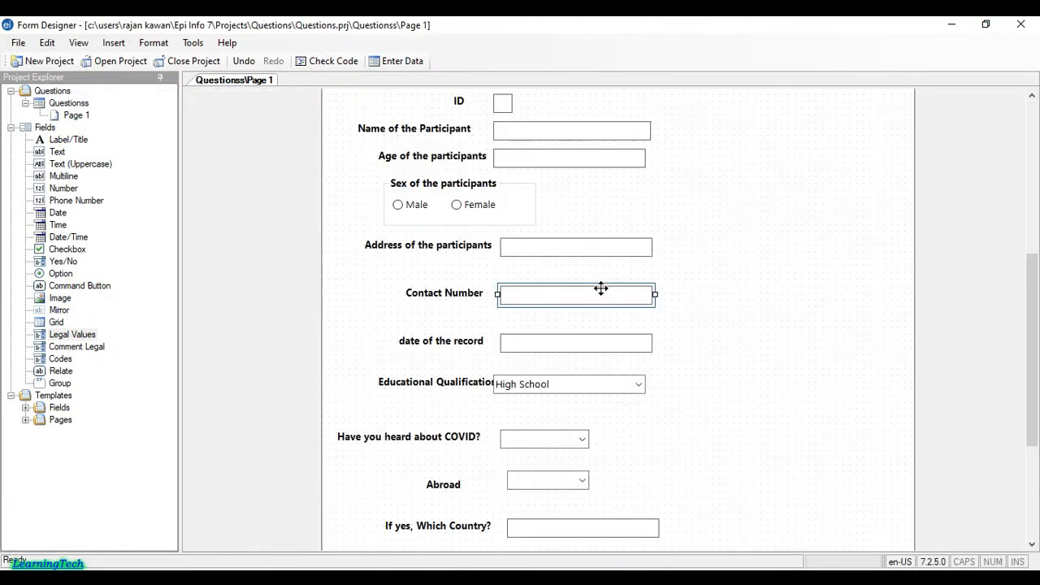
{"action": "left_click", "coordinate": [583, 344]}
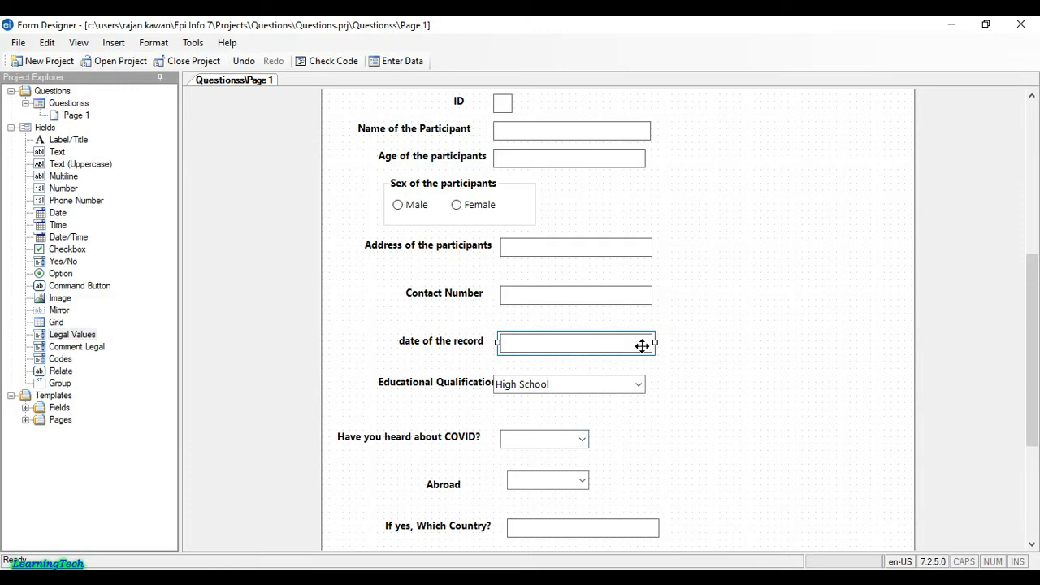
{"action": "left_click", "coordinate": [543, 580]}
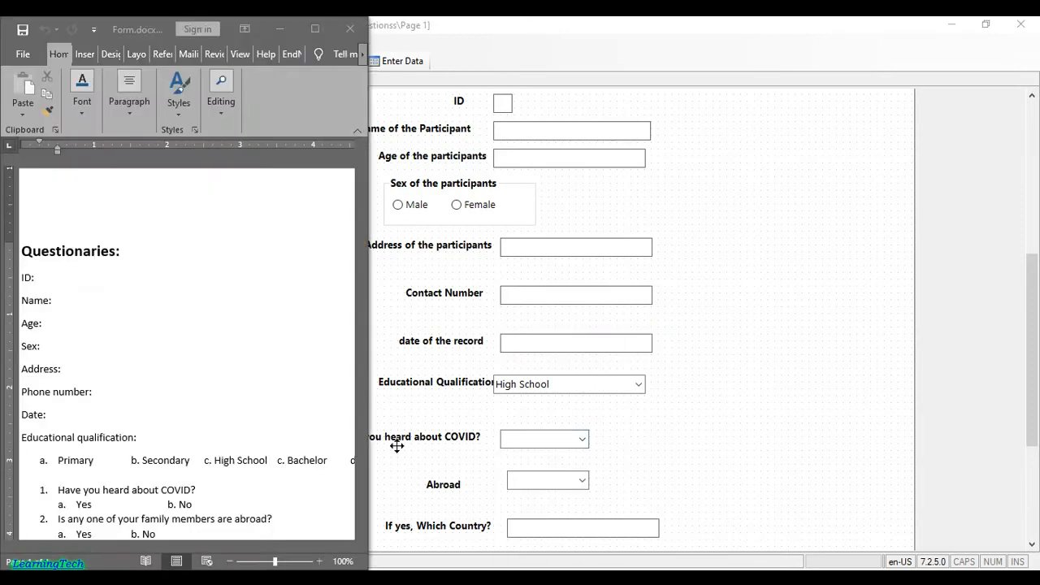
{"action": "mouse_move", "coordinate": [197, 548]}
{"action": "left_mouse_down"}
{"action": "mouse_move", "coordinate": [173, 549]}
{"action": "mouse_move", "coordinate": [208, 547]}
{"action": "left_mouse_up"}
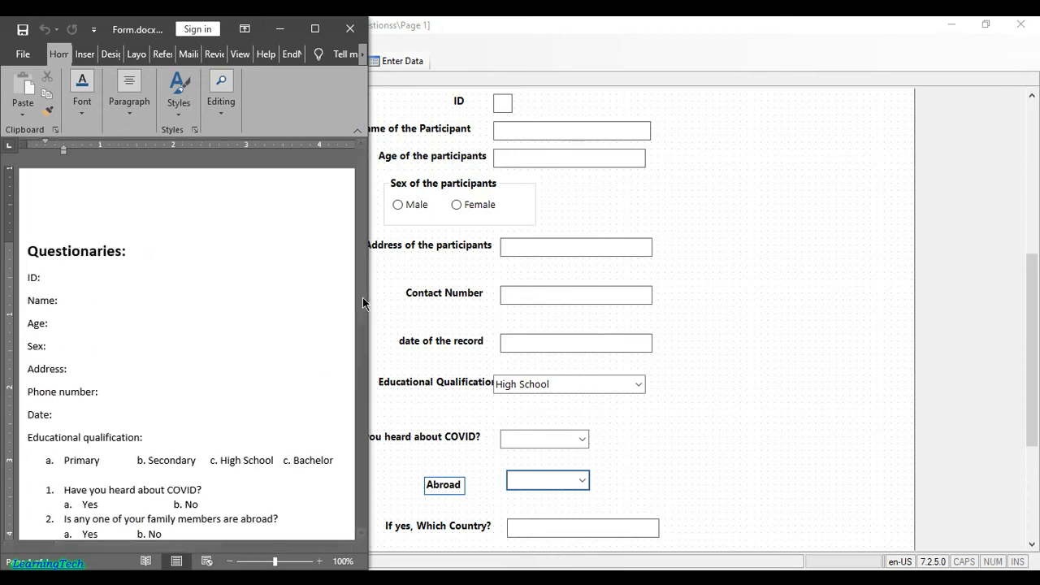
{"action": "left_click_drag", "start_coordinate": [362, 297], "coordinate": [355, 341]}
{"action": "scroll", "coordinate": [345, 350], "scroll_direction": "down", "scroll_amount": 2}
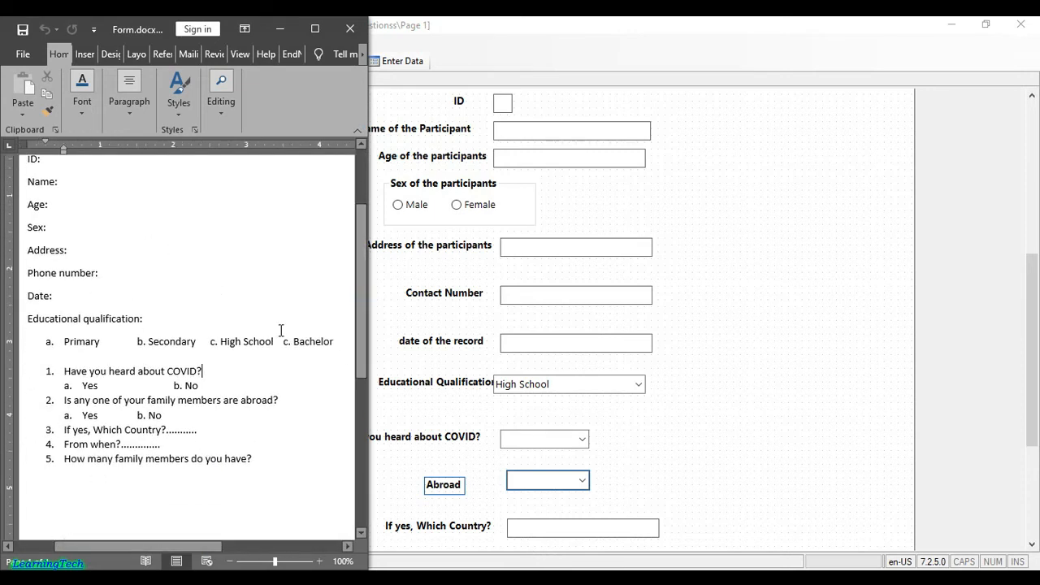
Return to Form Designer and review every field on the page, from the Questions title to "No. of Family Members"
{"action": "left_click", "coordinate": [755, 216]}
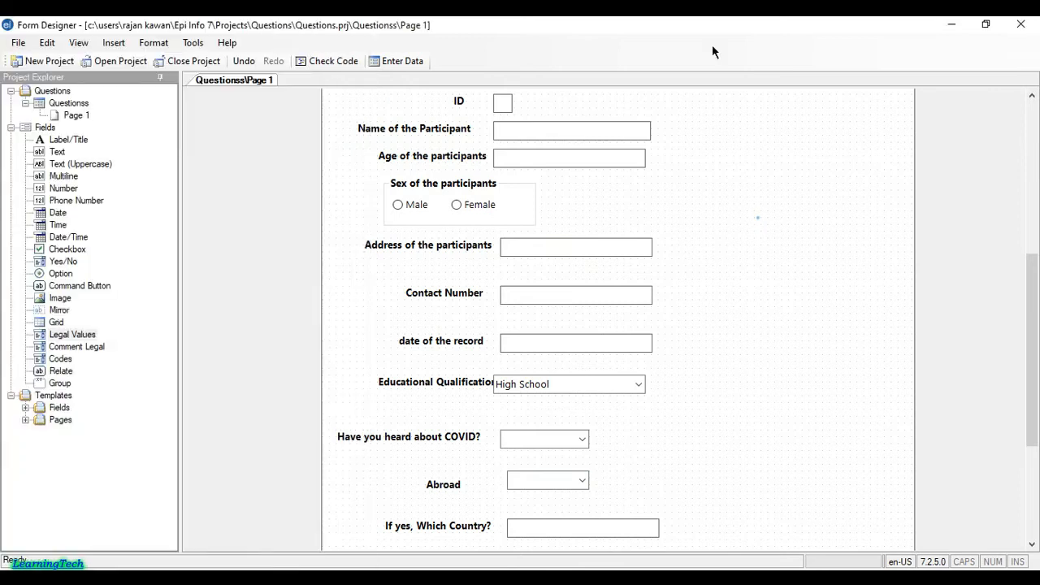
{"action": "scroll", "coordinate": [613, 269], "scroll_direction": "up", "scroll_amount": 2}
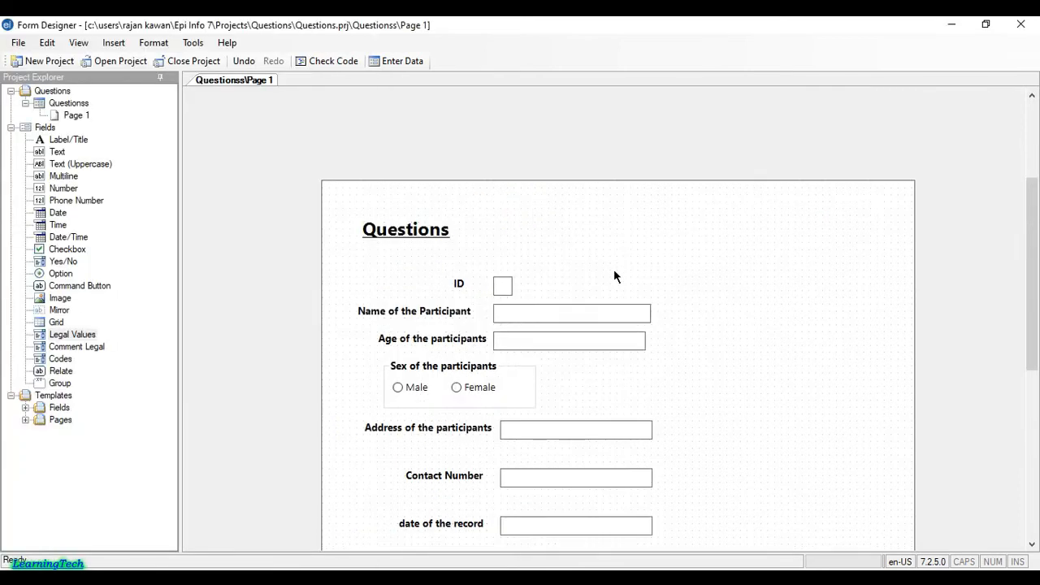
{"action": "left_click", "coordinate": [470, 319]}
{"action": "scroll", "coordinate": [470, 335], "scroll_direction": "down", "scroll_amount": 3}
{"action": "scroll", "coordinate": [528, 343], "scroll_direction": "down", "scroll_amount": 1}
{"action": "scroll", "coordinate": [545, 350], "scroll_direction": "up", "scroll_amount": 1}
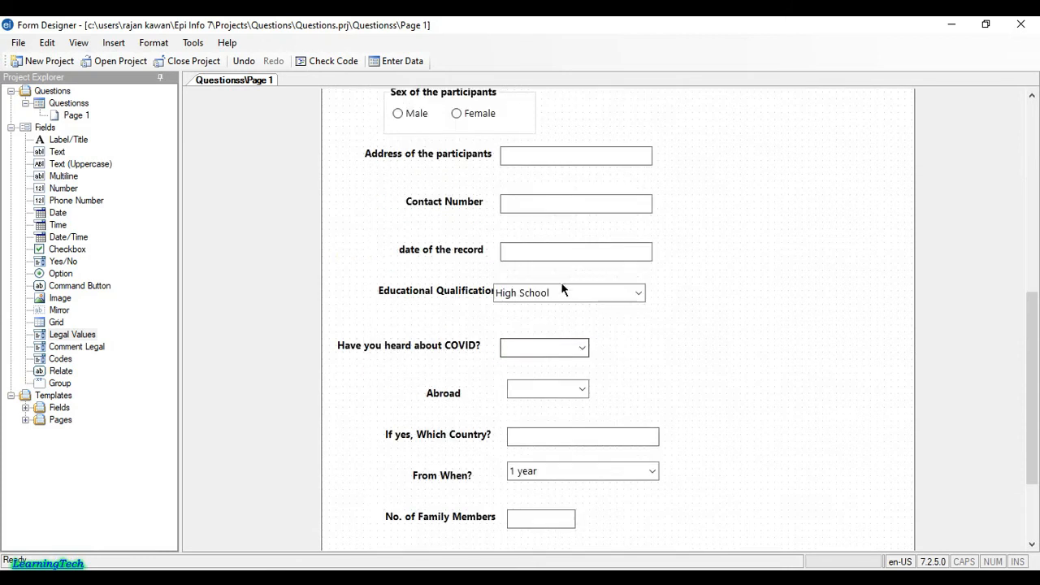
{"action": "scroll", "coordinate": [698, 256], "scroll_direction": "up", "scroll_amount": 3}
{"action": "scroll", "coordinate": [698, 255], "scroll_direction": "down", "scroll_amount": 2}
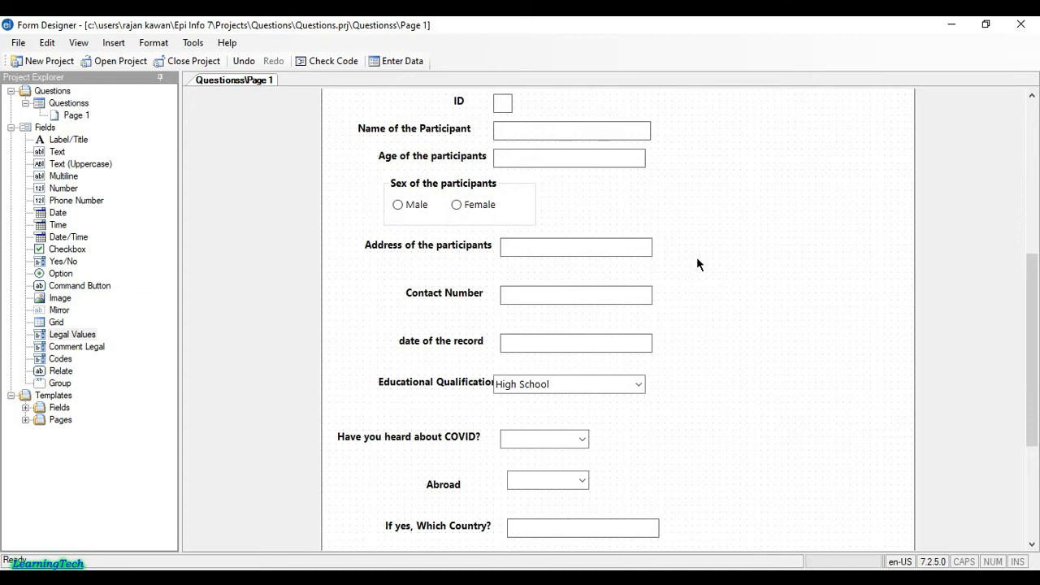
{"action": "left_click", "coordinate": [72, 116]}
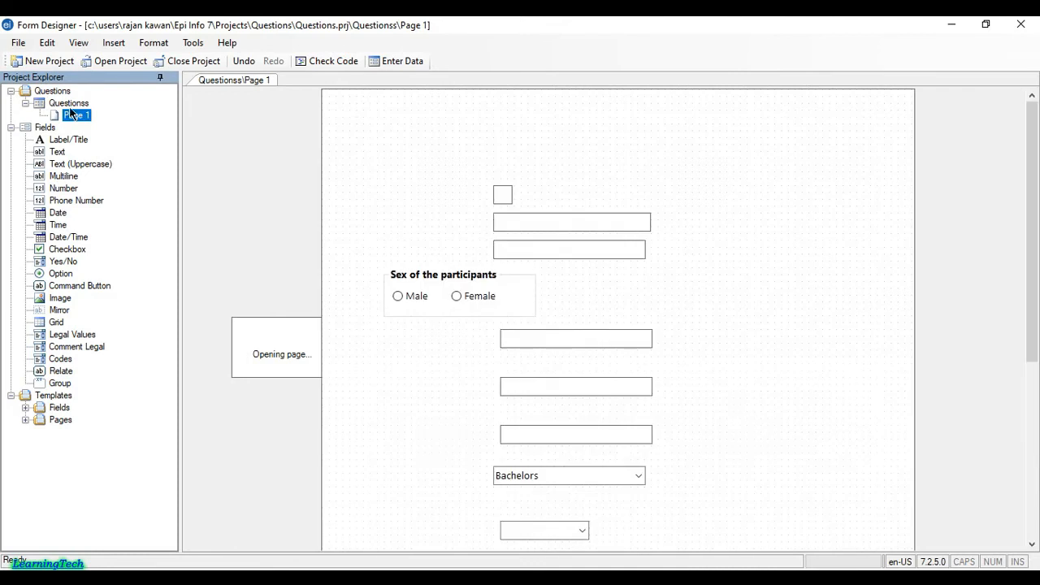
{"action": "right_click", "coordinate": [62, 115]}
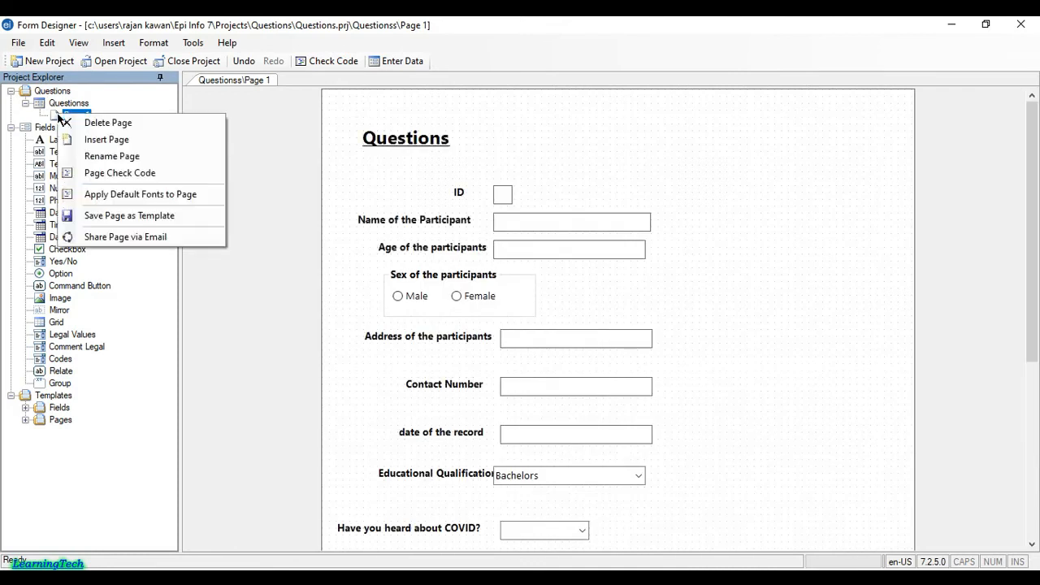
{"action": "left_click", "coordinate": [122, 139]}
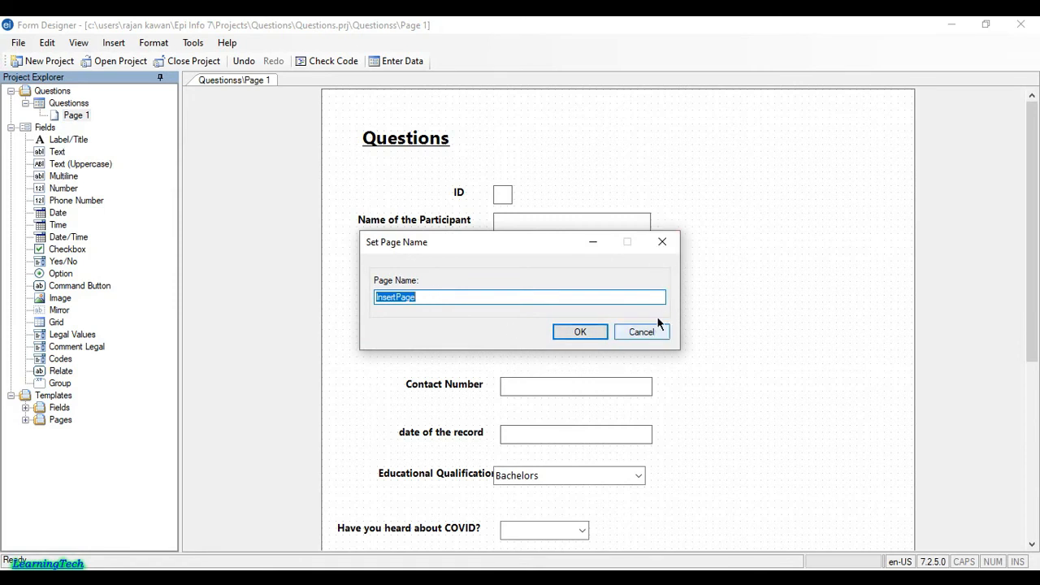
{"action": "left_click", "coordinate": [664, 241]}
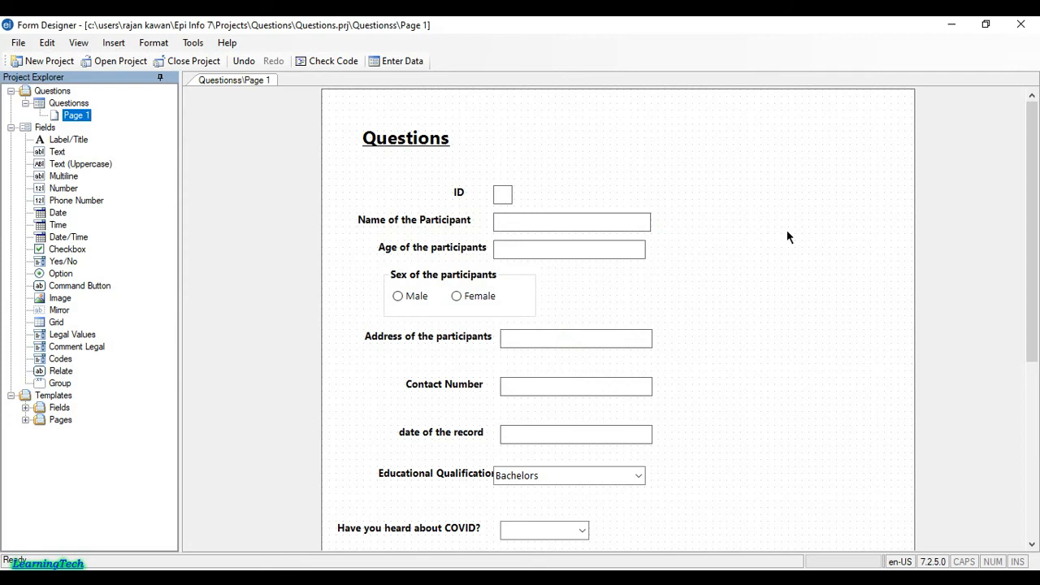
Look over the finished form and the Epi Info main menu, and return to Form Designer
{"action": "left_click", "coordinate": [560, 335]}
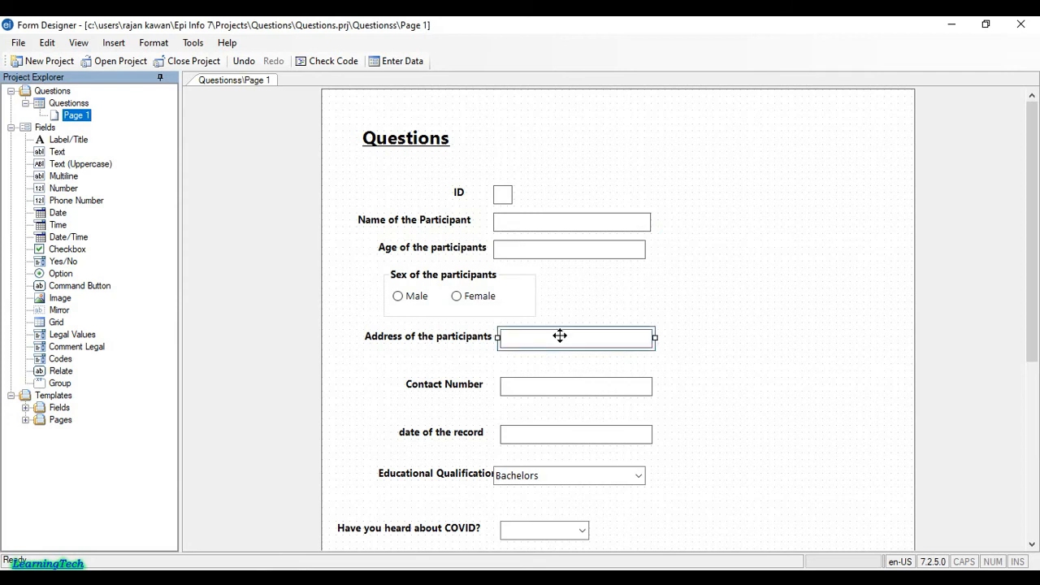
{"action": "left_click", "coordinate": [226, 310]}
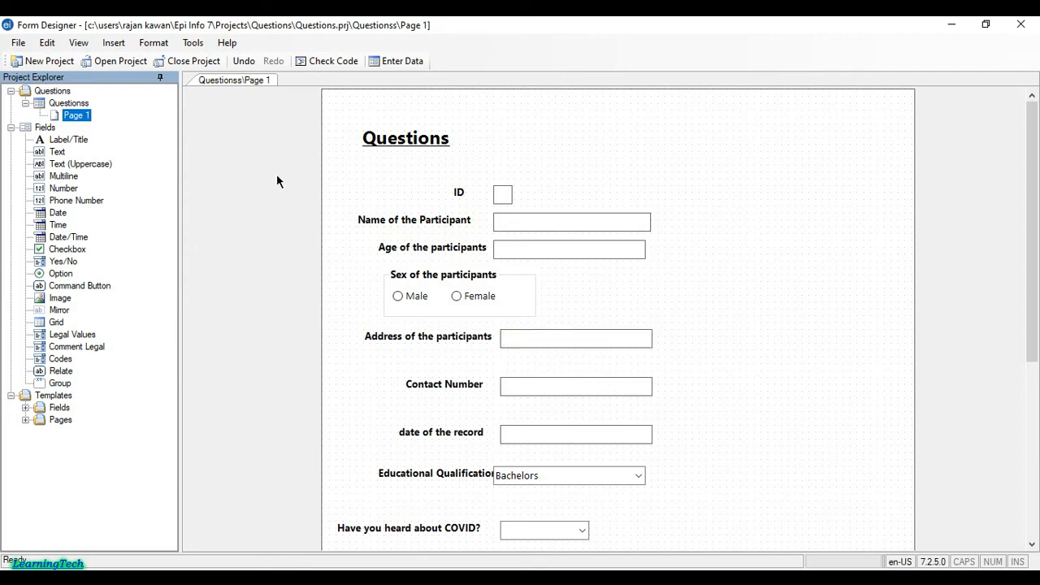
{"action": "scroll", "coordinate": [701, 187], "scroll_direction": "down", "scroll_amount": 4}
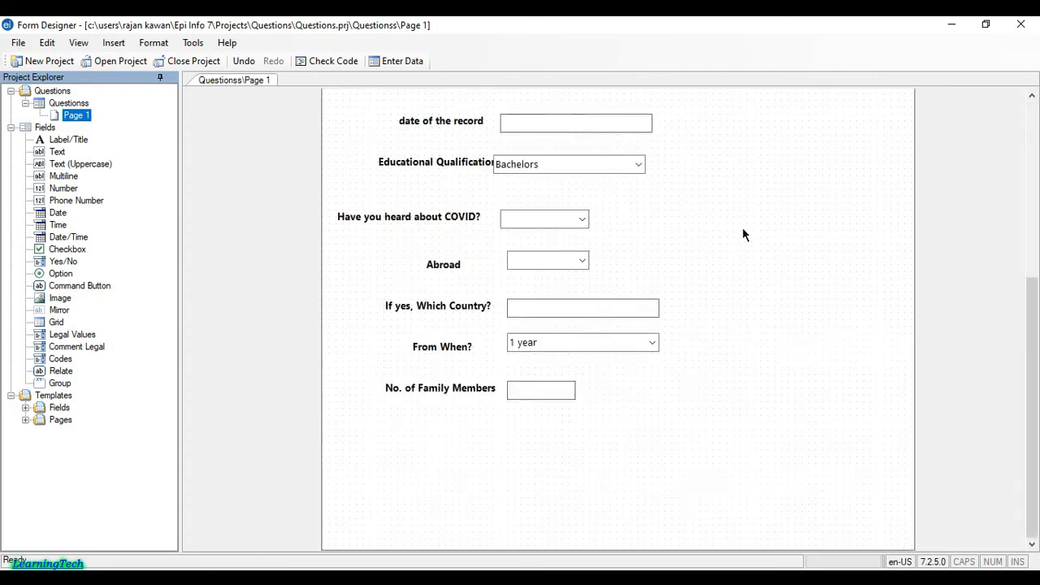
{"action": "left_click_drag", "start_coordinate": [1029, 333], "coordinate": [1031, 189]}
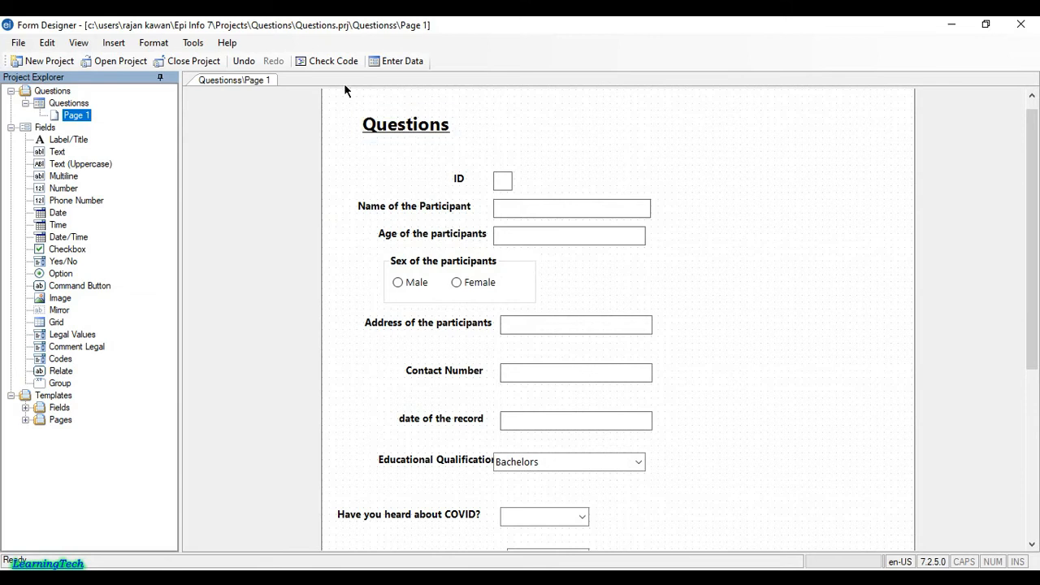
{"action": "left_click", "coordinate": [952, 24]}
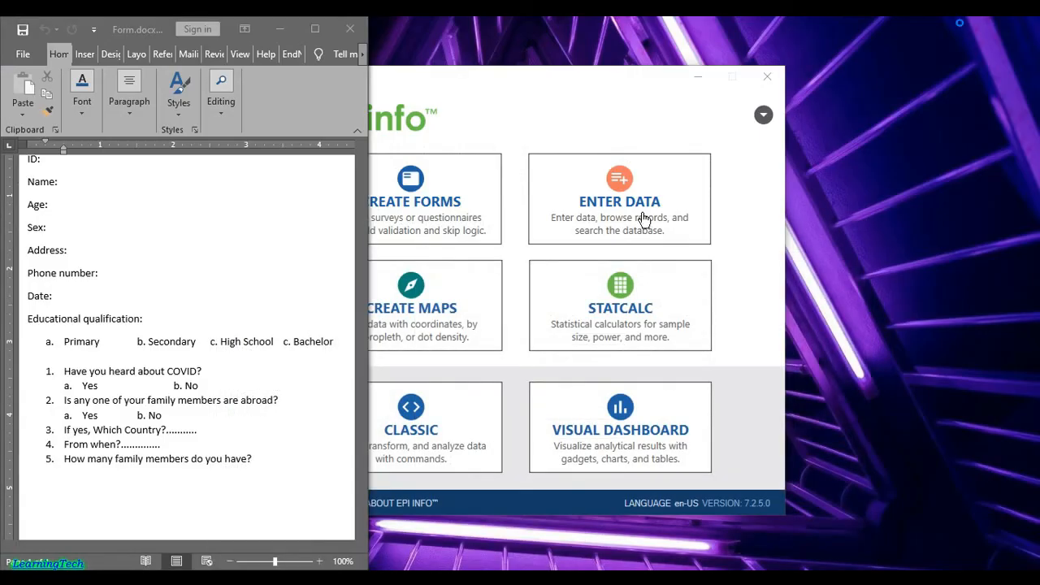
{"action": "left_click", "coordinate": [278, 29]}
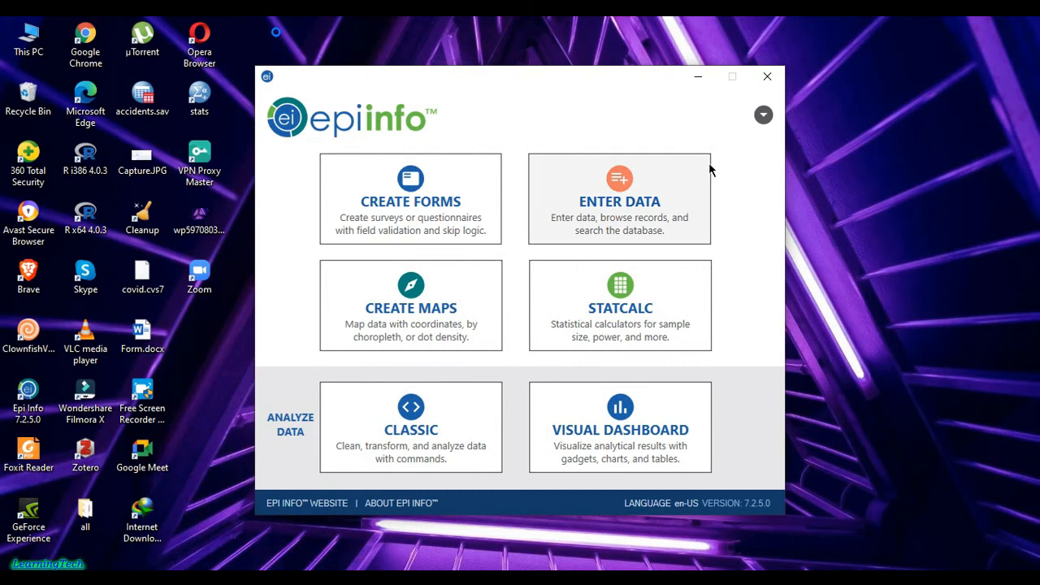
{"action": "left_click_drag", "start_coordinate": [640, 86], "coordinate": [657, 76]}
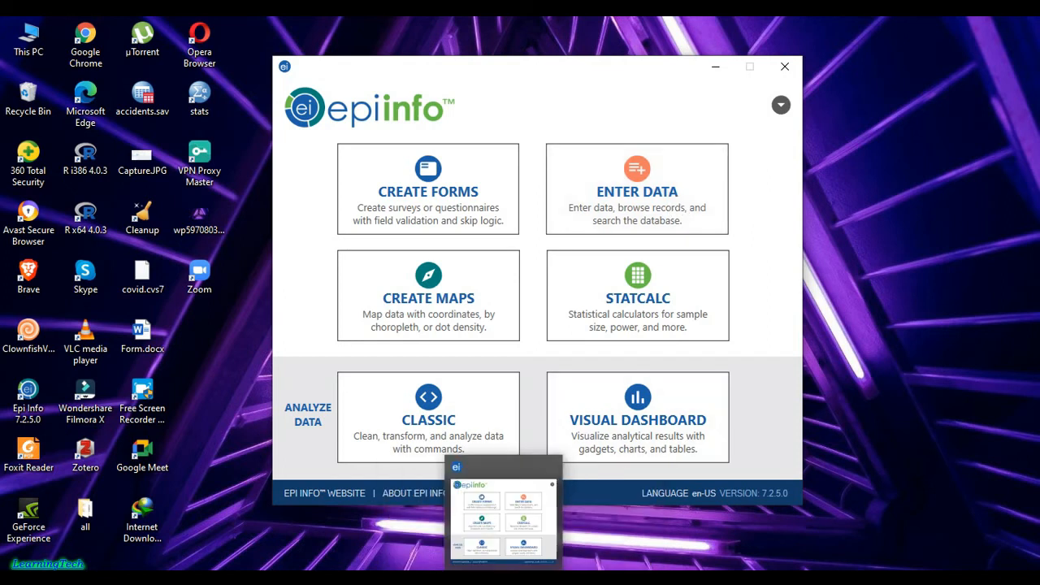
{"action": "left_click", "coordinate": [582, 578]}
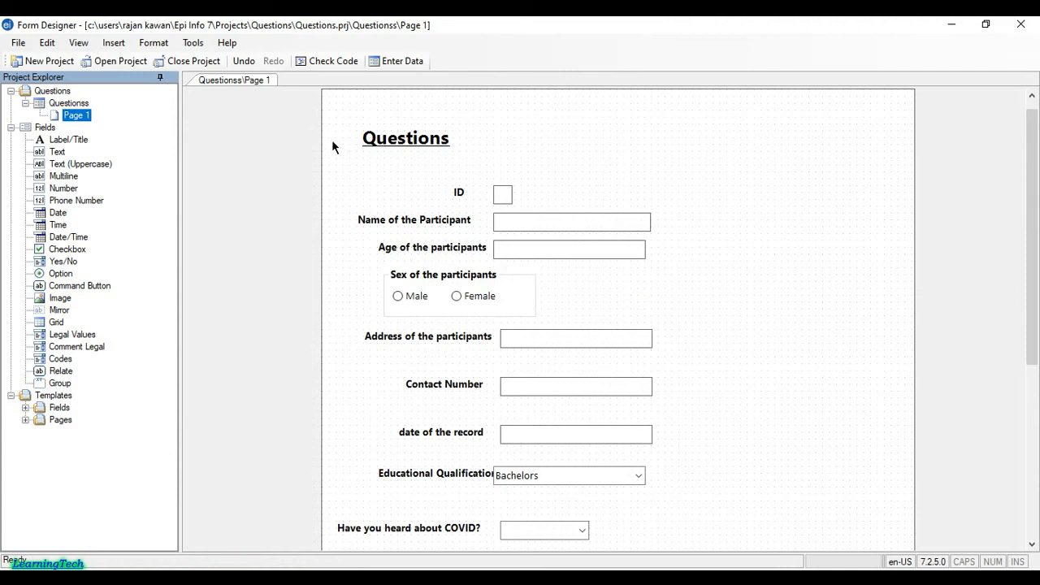
Create the form's data table with the proposed name and starting ID, and open the form for data entry
{"action": "left_click", "coordinate": [401, 62]}
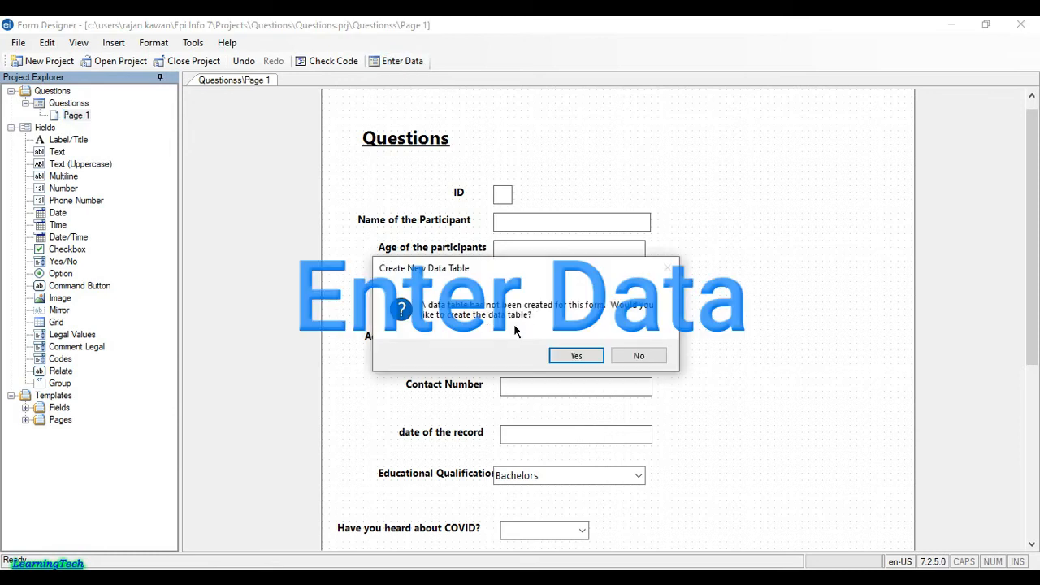
{"action": "left_click", "coordinate": [584, 356]}
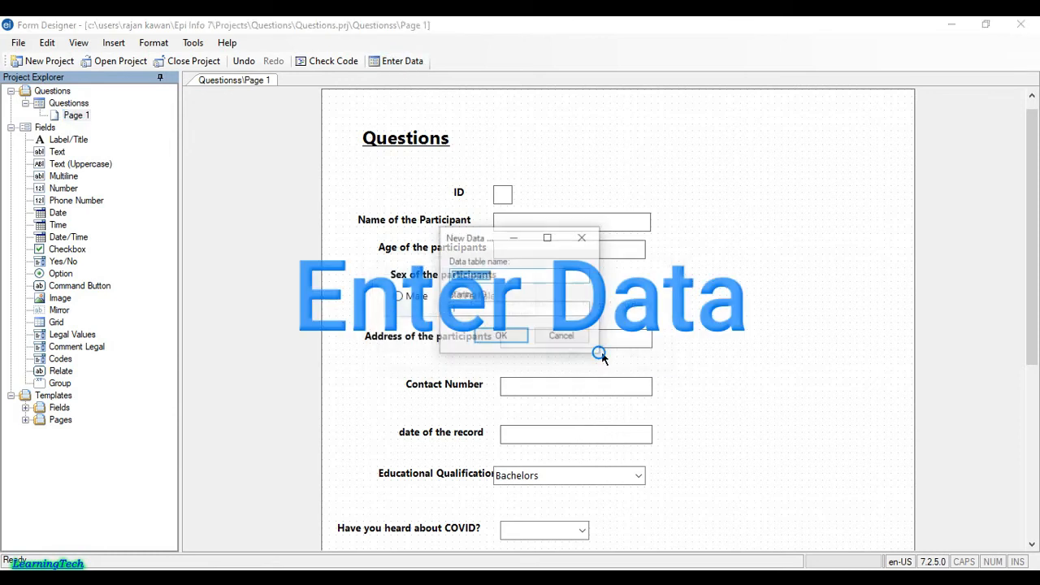
{"action": "left_click", "coordinate": [501, 336]}
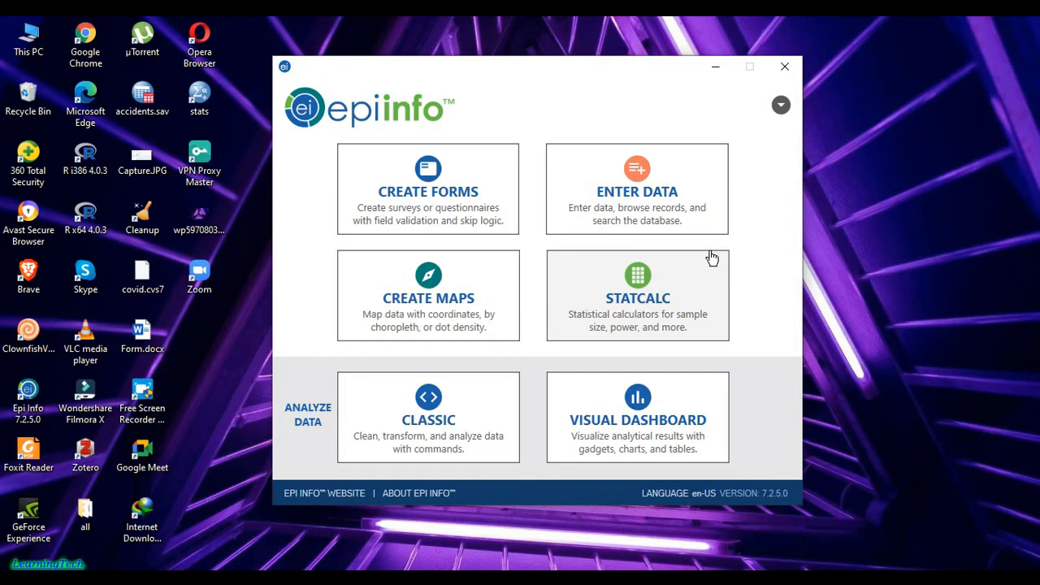
{"action": "left_click", "coordinate": [709, 253]}
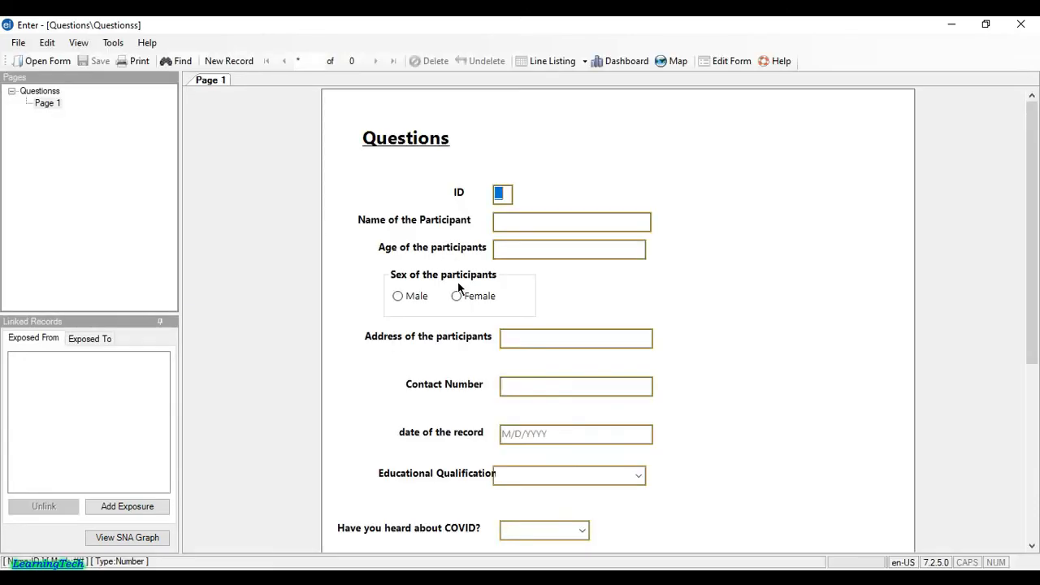
Start the first record with ID 01, the participant's name, age 23 and sex Male
{"action": "scroll", "coordinate": [722, 311], "scroll_direction": "down", "scroll_amount": 5}
{"action": "scroll", "coordinate": [722, 310], "scroll_direction": "up", "scroll_amount": 5}
{"action": "type", "text": "01"}
{"action": "left_click", "coordinate": [560, 221]}
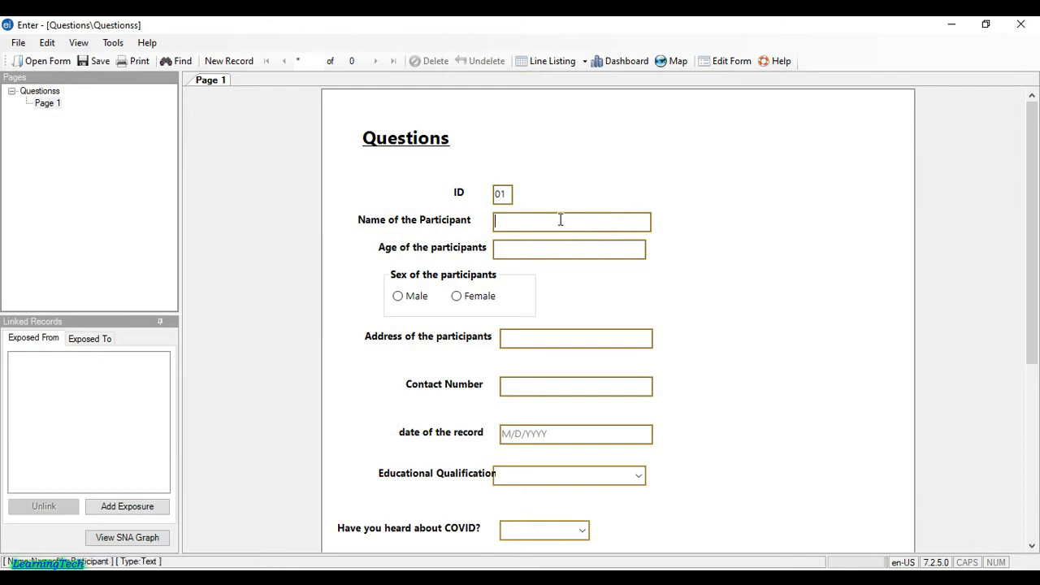
{"action": "type", "text": "xyz"}
{"action": "left_click", "coordinate": [552, 249]}
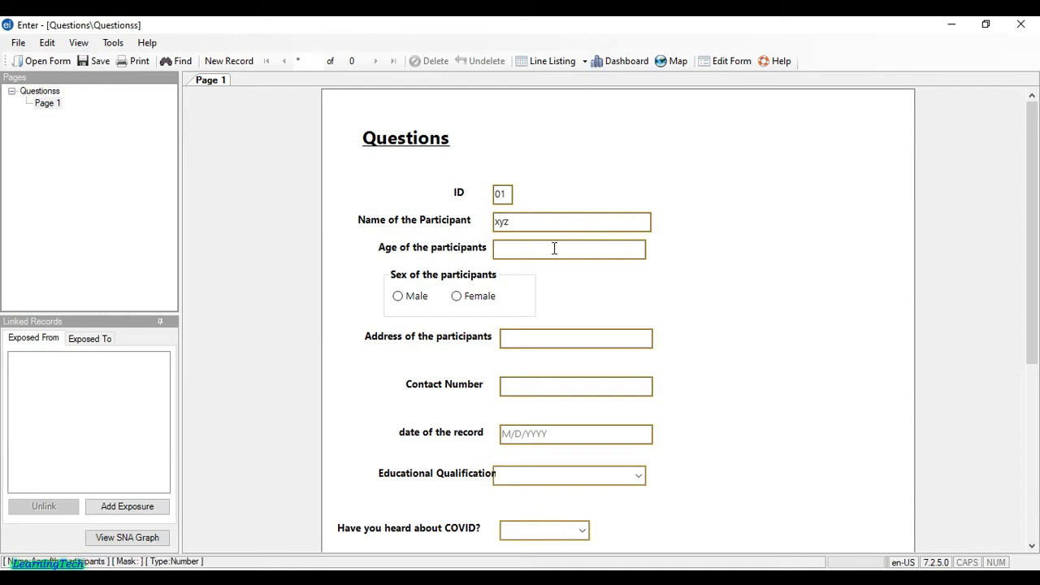
{"action": "type", "text": "23"}
{"action": "left_click", "coordinate": [409, 299]}
Fill in the participant's address and contact number in the record
{"action": "left_click", "coordinate": [565, 336]}
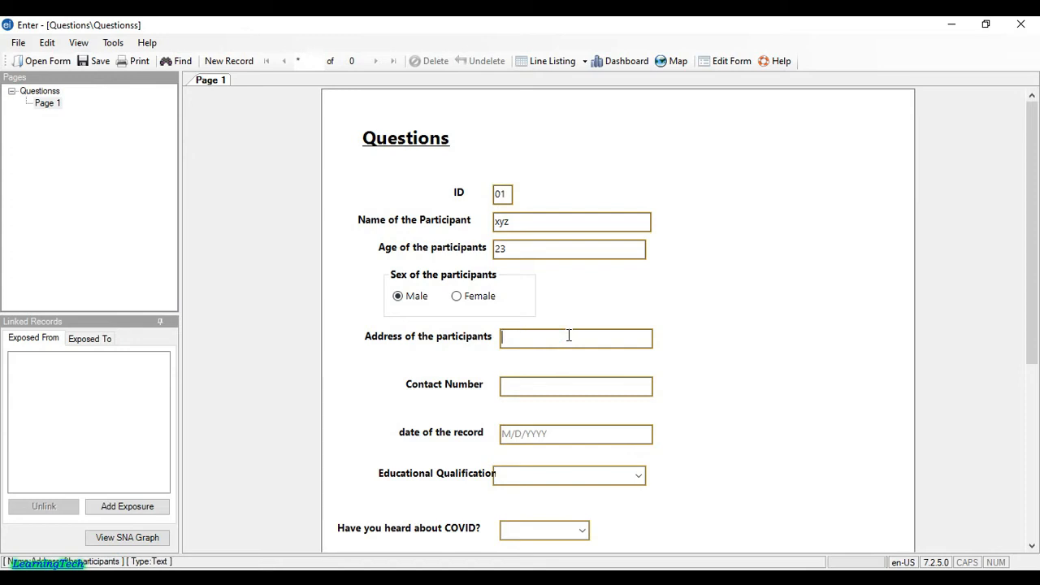
{"action": "type", "text": "x"}
{"action": "left_click", "coordinate": [550, 386]}
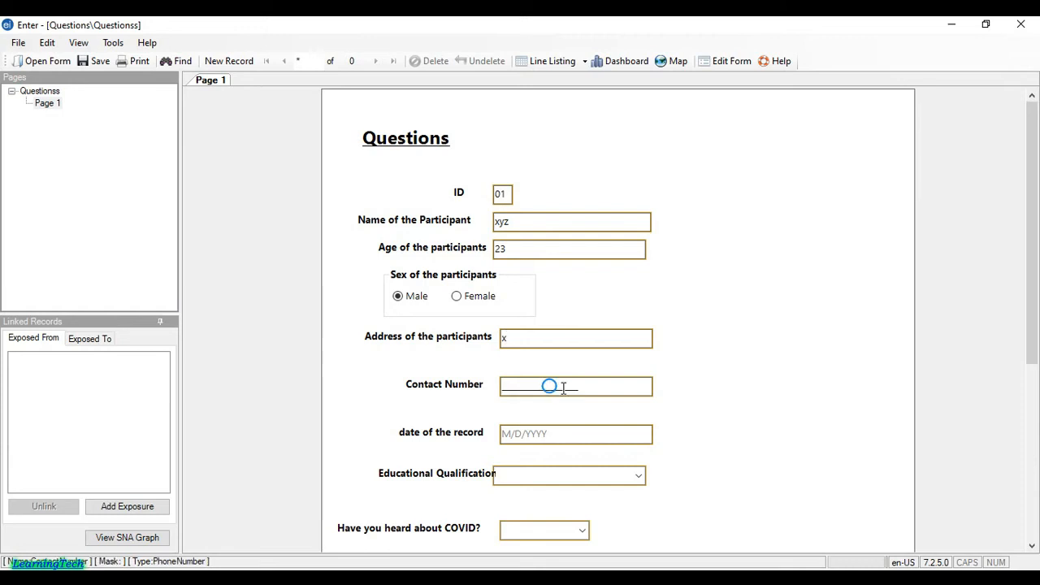
{"action": "type", "text": "12345"}
{"action": "scroll", "coordinate": [654, 390], "scroll_direction": "down", "scroll_amount": 2}
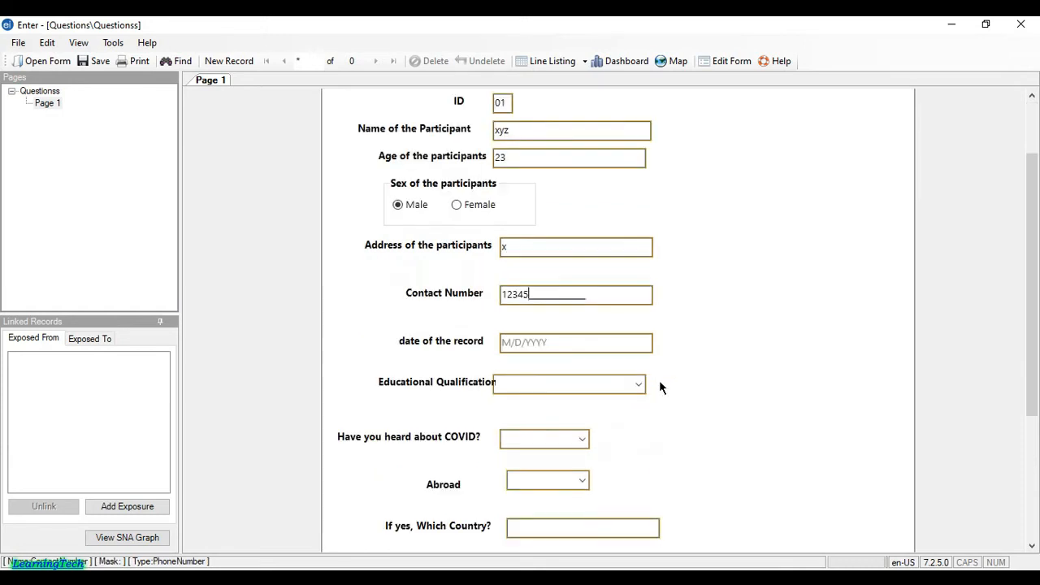
Try 2/3/2022 and 3/25/2022 as the date of the record to test the allowed date range
{"action": "left_click", "coordinate": [636, 346]}
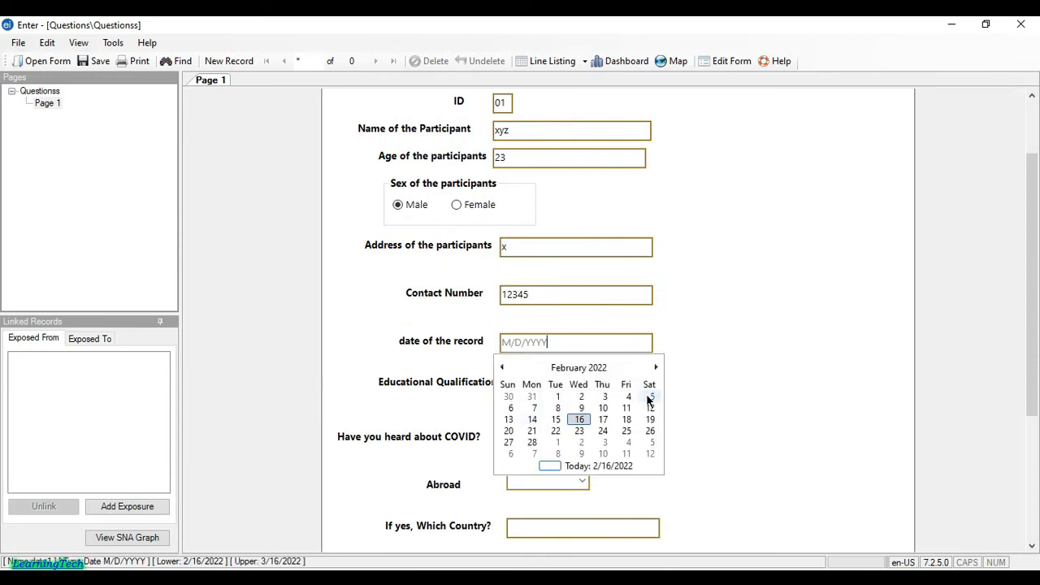
{"action": "left_click", "coordinate": [604, 396]}
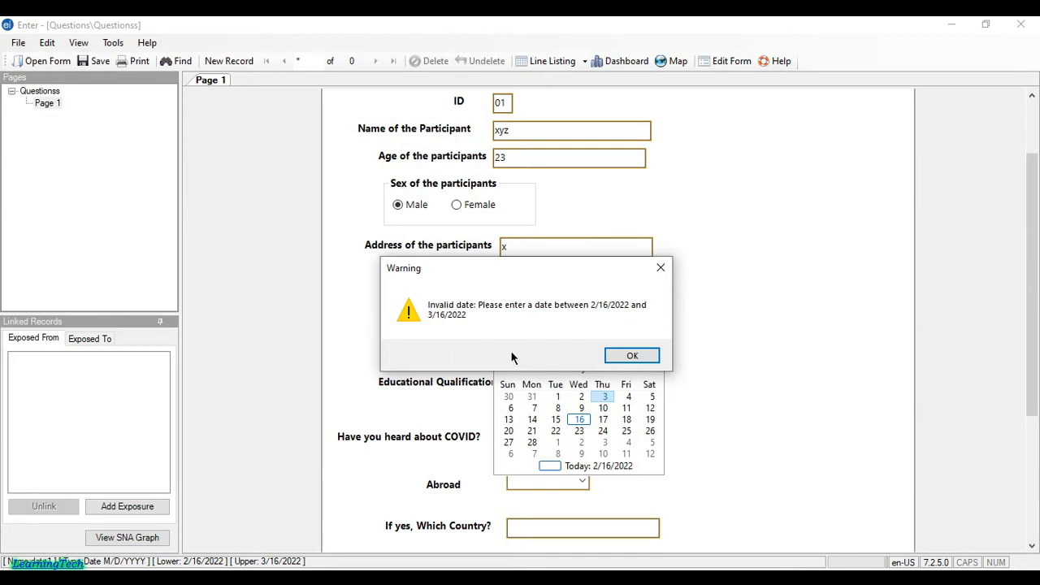
{"action": "left_click", "coordinate": [662, 269]}
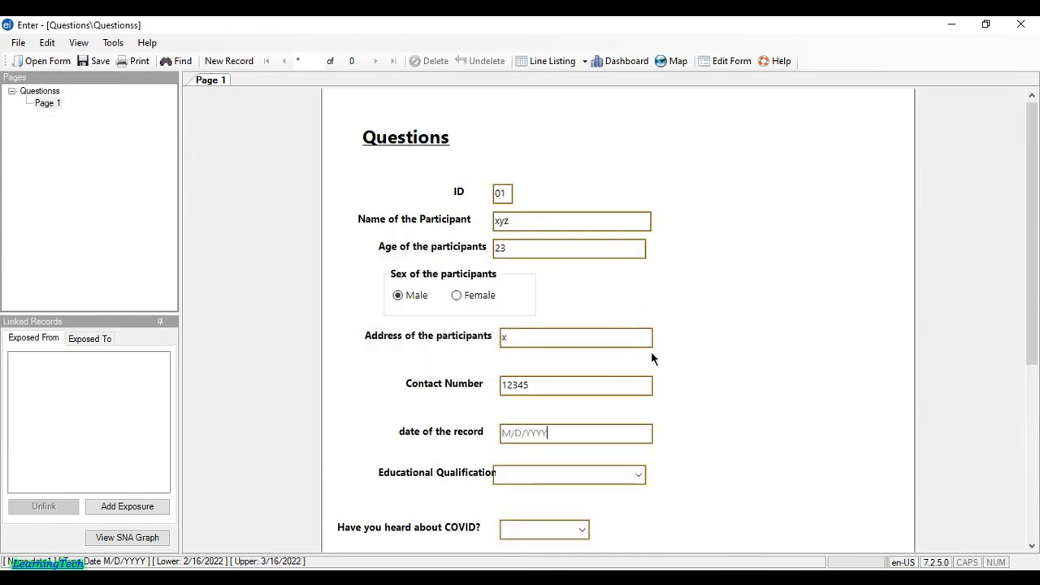
{"action": "left_click", "coordinate": [556, 433]}
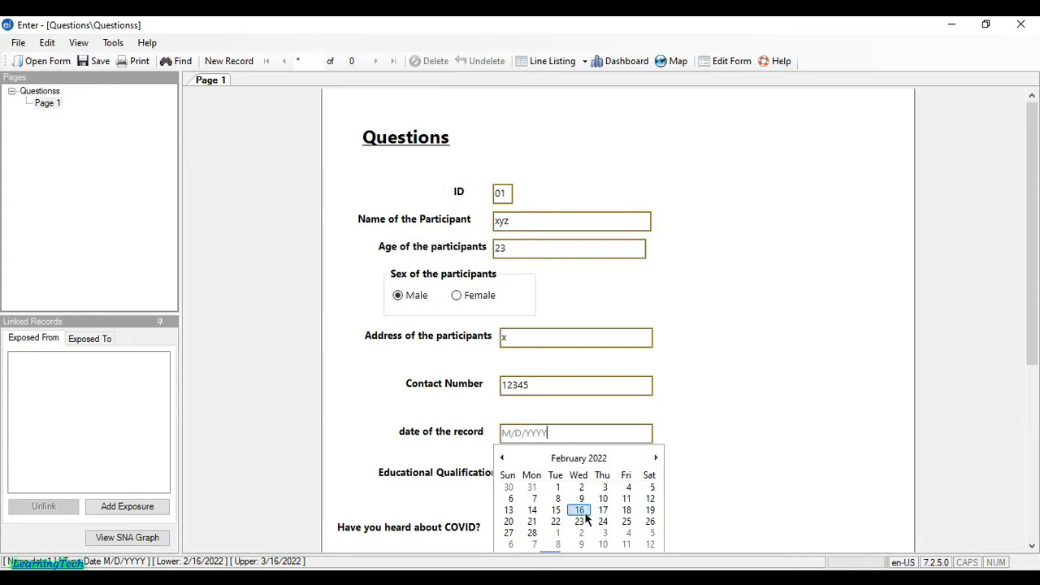
{"action": "left_click", "coordinate": [656, 459]}
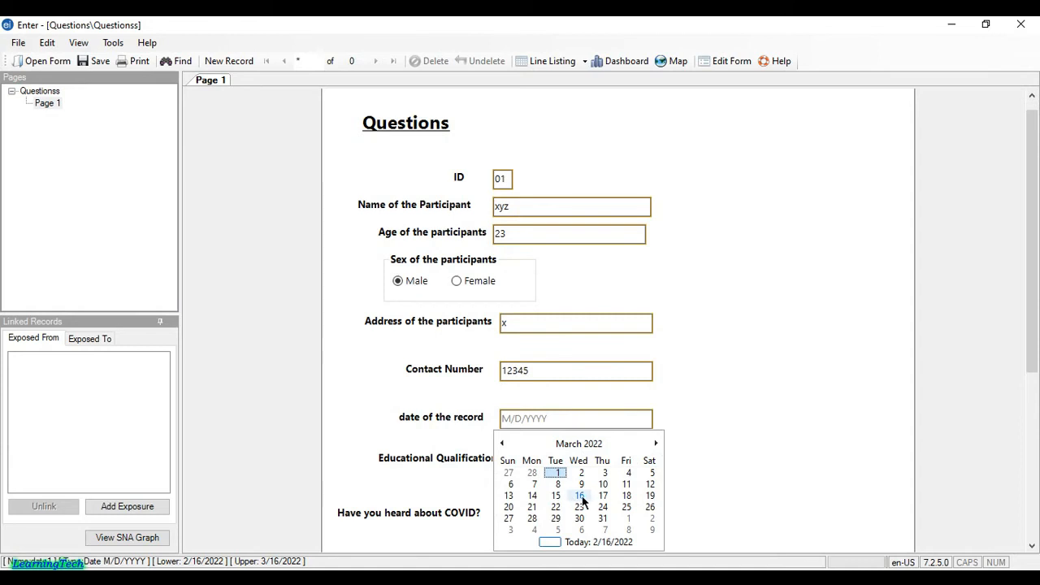
{"action": "left_click", "coordinate": [627, 508]}
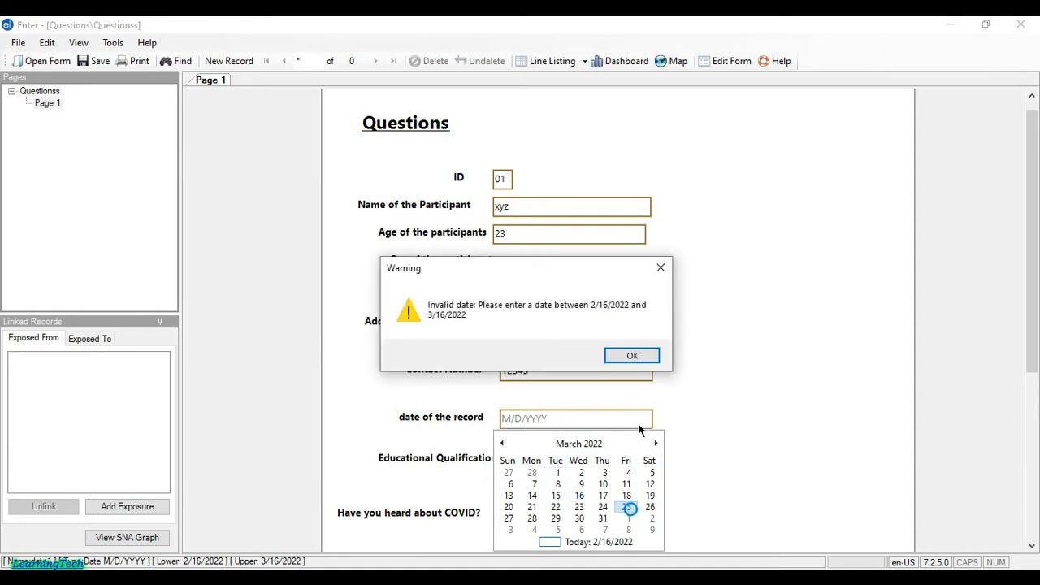
{"action": "left_click", "coordinate": [637, 356]}
Set the date of the record to 2/18/2022 and the educational qualification to Bachelors
{"action": "left_click", "coordinate": [538, 439]}
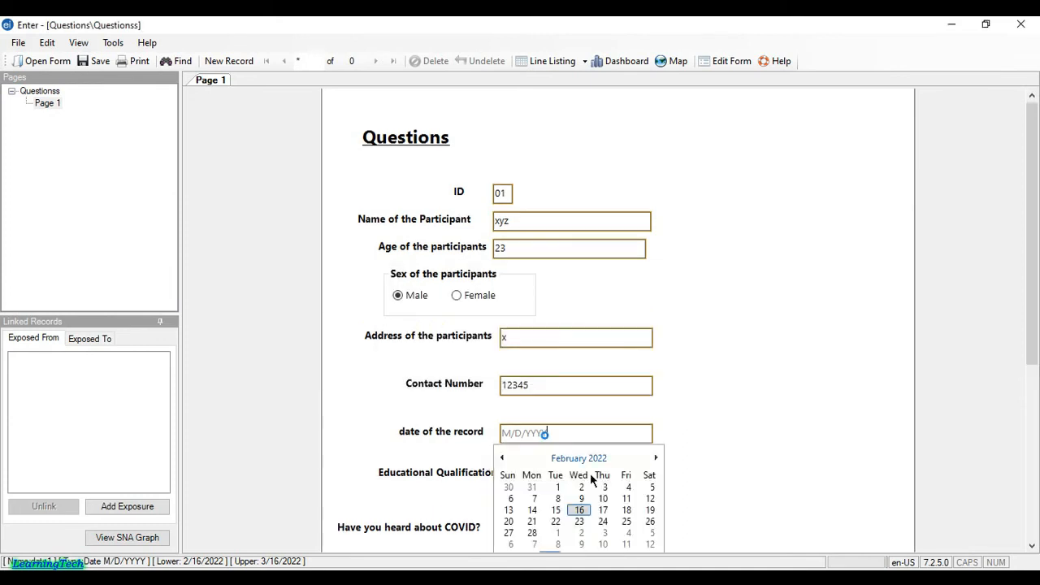
{"action": "left_click", "coordinate": [634, 512]}
{"action": "scroll", "coordinate": [648, 446], "scroll_direction": "down", "scroll_amount": 1}
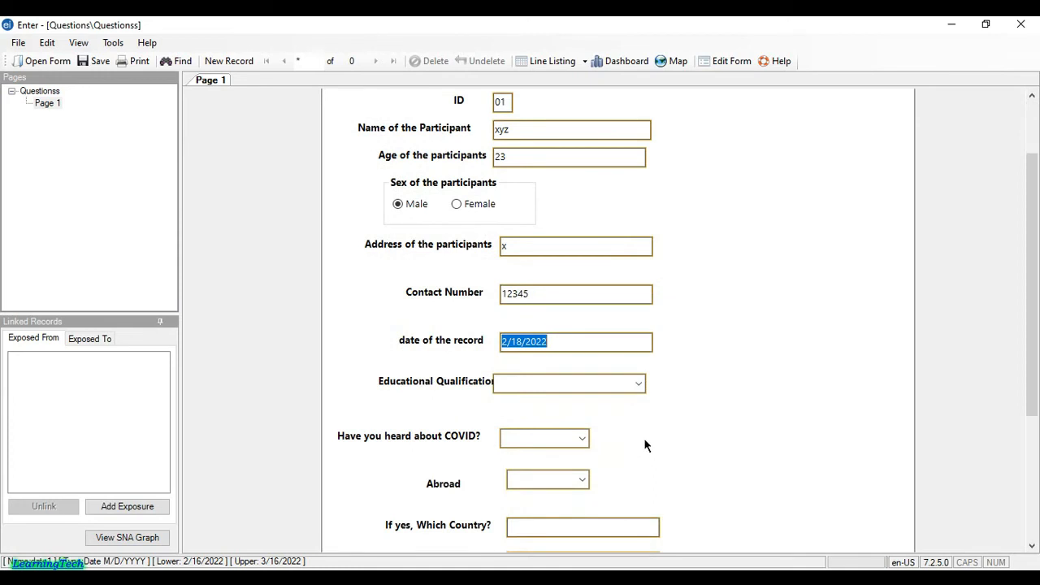
{"action": "left_click", "coordinate": [538, 381]}
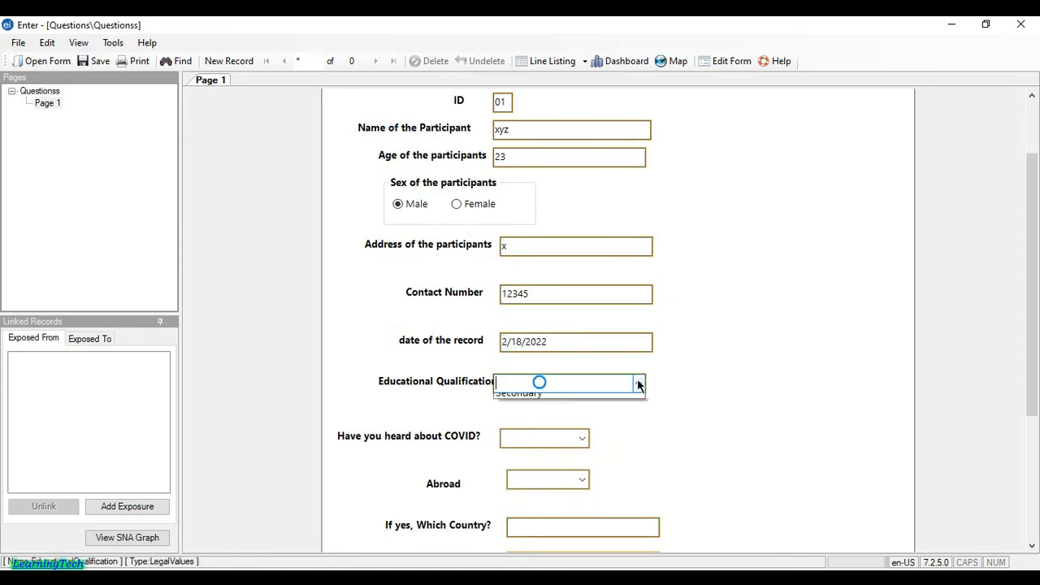
{"action": "left_click", "coordinate": [638, 382]}
{"action": "left_click", "coordinate": [555, 401]}
Answer Yes to both having heard about COVID and Abroad in the first record
{"action": "scroll", "coordinate": [688, 329], "scroll_direction": "down", "scroll_amount": 3}
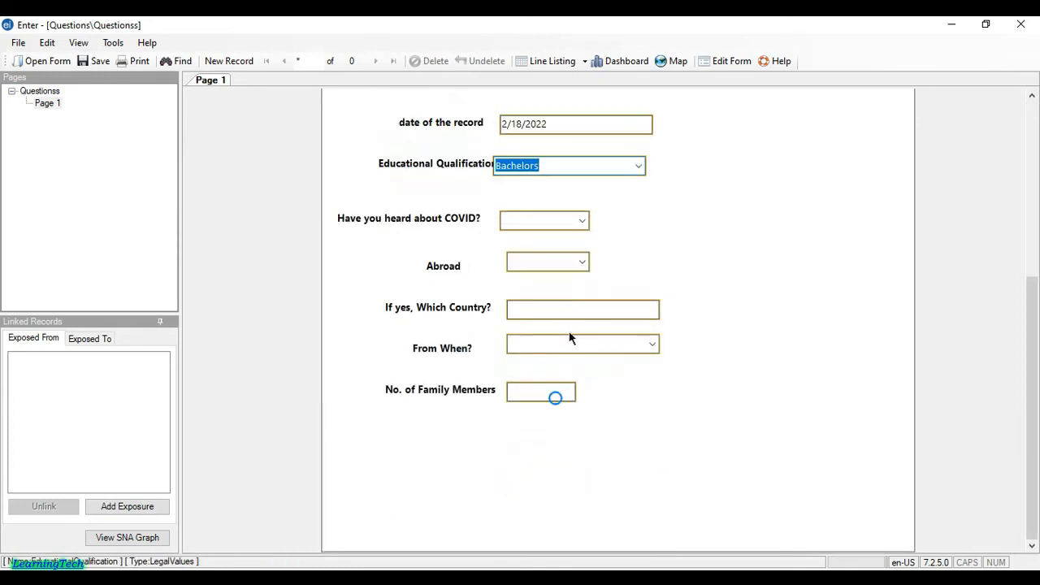
{"action": "left_click", "coordinate": [581, 222]}
{"action": "left_click", "coordinate": [555, 249]}
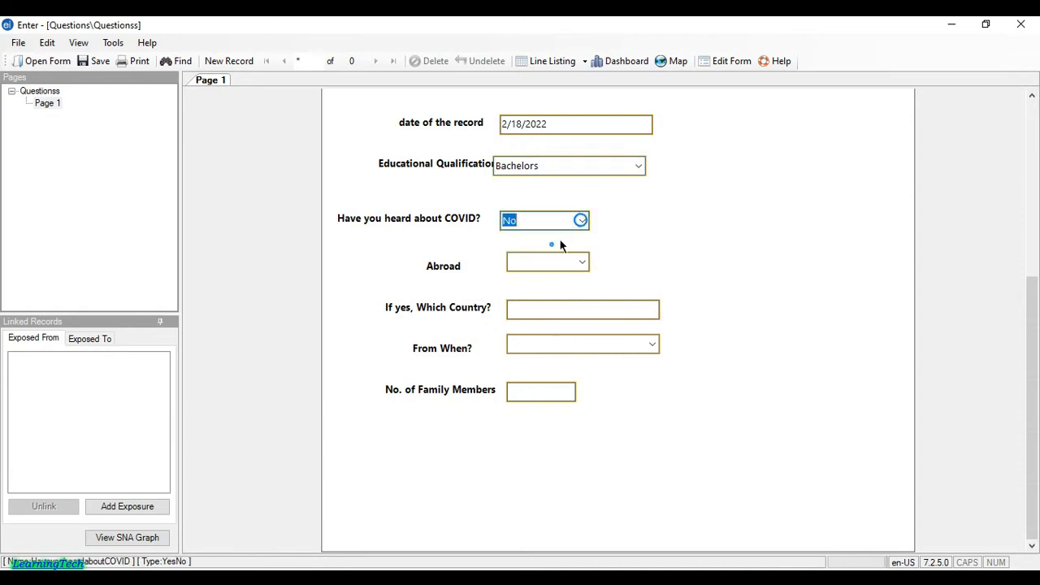
{"action": "left_click", "coordinate": [582, 225]}
{"action": "left_click", "coordinate": [539, 239]}
{"action": "left_click", "coordinate": [582, 262]}
{"action": "left_click", "coordinate": [553, 279]}
Enter aus as the country abroad, 2 years for From When, and 5 family members
{"action": "left_click", "coordinate": [580, 312]}
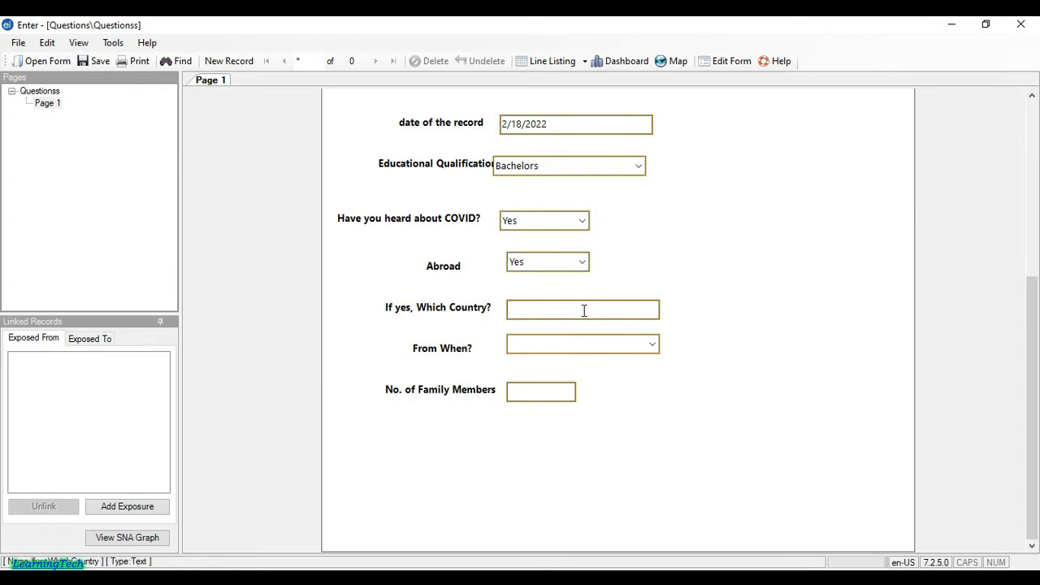
{"action": "type", "text": "au"}
{"action": "type", "text": "u"}
{"action": "left_click", "coordinate": [652, 343]}
{"action": "left_click", "coordinate": [606, 371]}
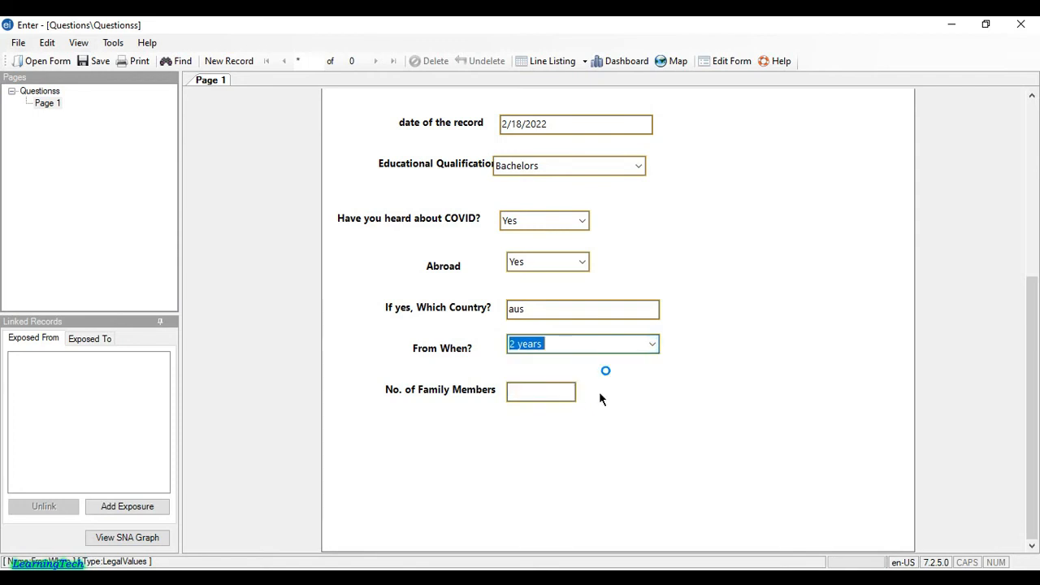
{"action": "left_click", "coordinate": [549, 396]}
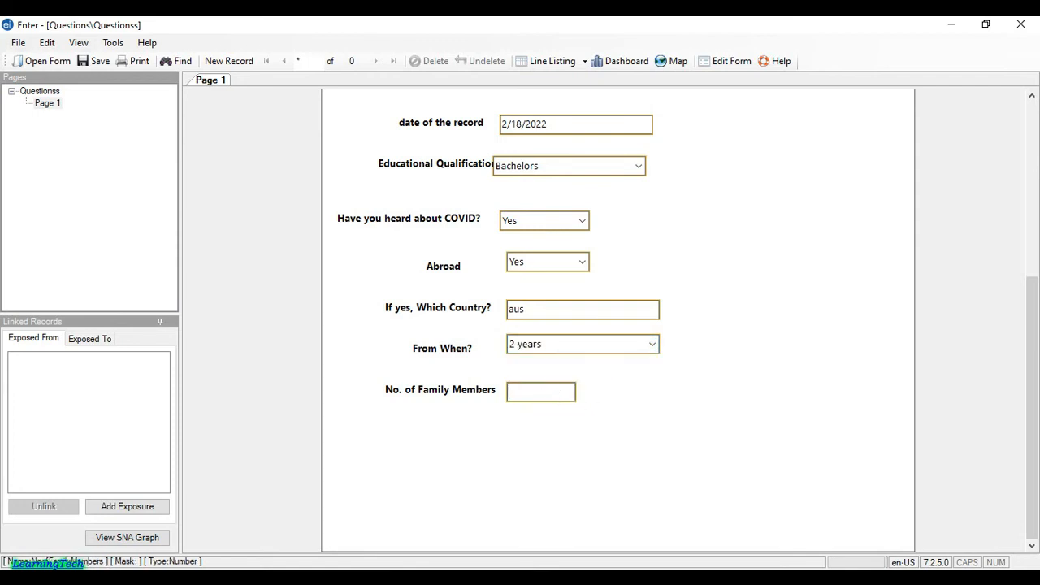
{"action": "type", "text": "5"}
Go back over the completed first participant record and save it
{"action": "scroll", "coordinate": [729, 412], "scroll_direction": "up", "scroll_amount": 1}
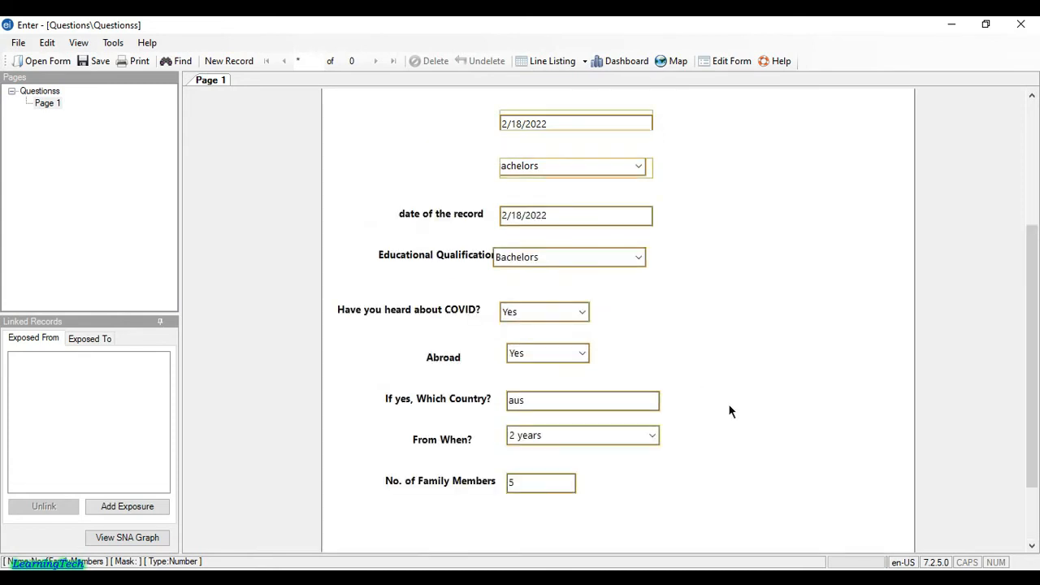
{"action": "scroll", "coordinate": [729, 412], "scroll_direction": "up", "scroll_amount": 3}
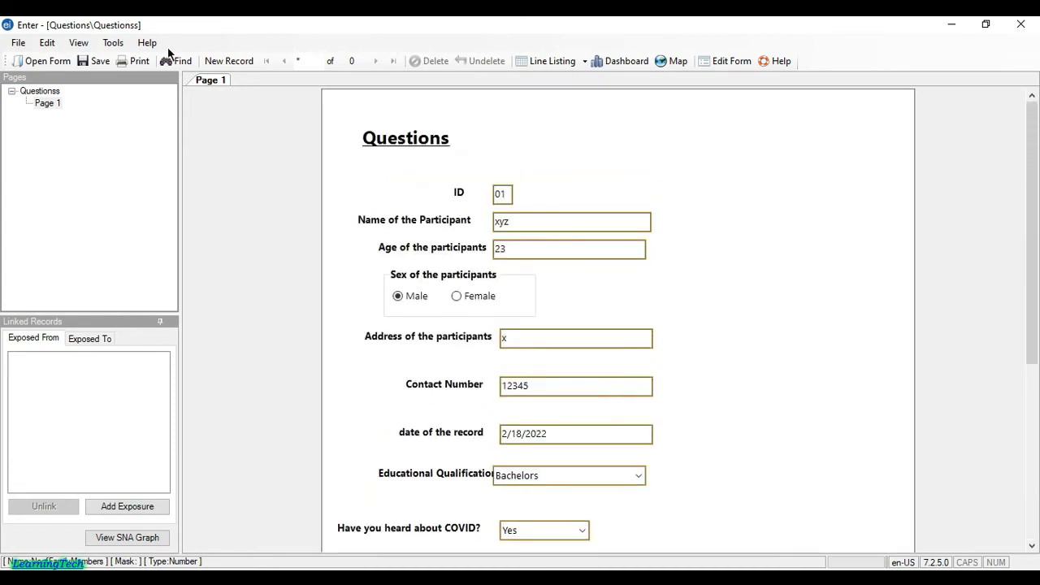
{"action": "left_click", "coordinate": [95, 62]}
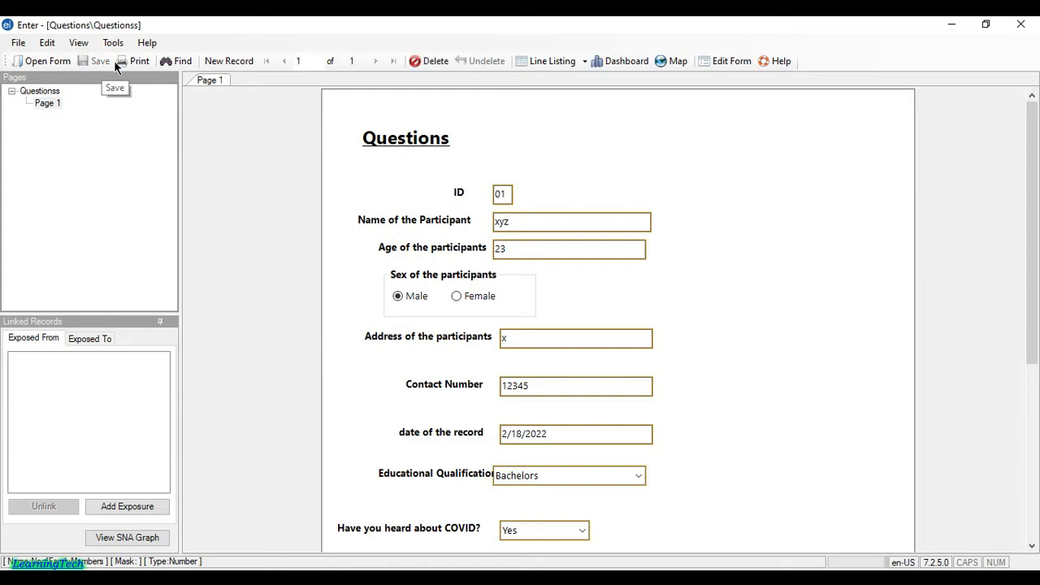
Start a new blank record, look through its fields and set the ID to 02
{"action": "left_click", "coordinate": [230, 62]}
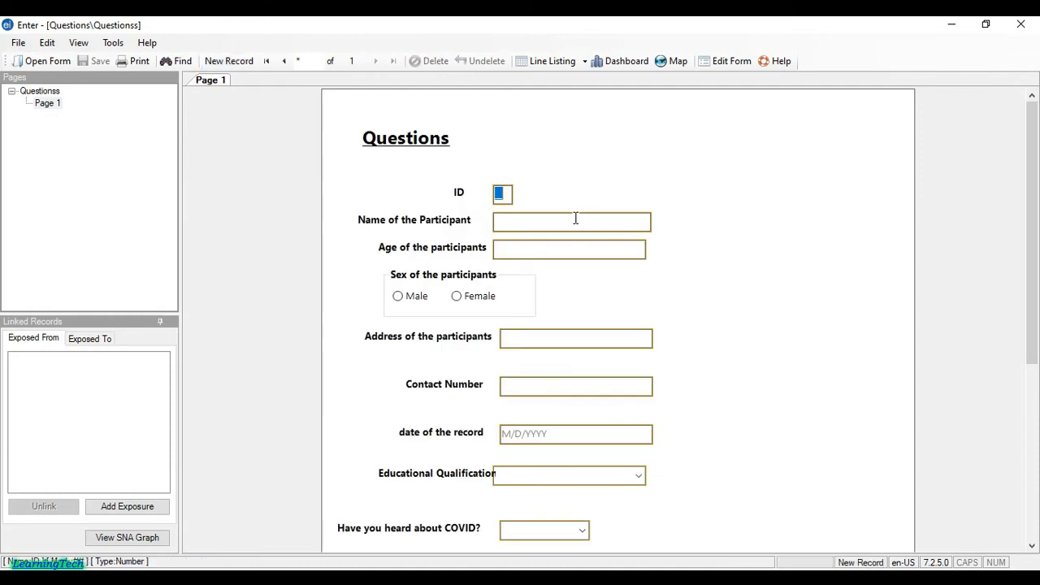
{"action": "scroll", "coordinate": [509, 323], "scroll_direction": "down", "scroll_amount": 3}
{"action": "scroll", "coordinate": [545, 300], "scroll_direction": "down", "scroll_amount": 1}
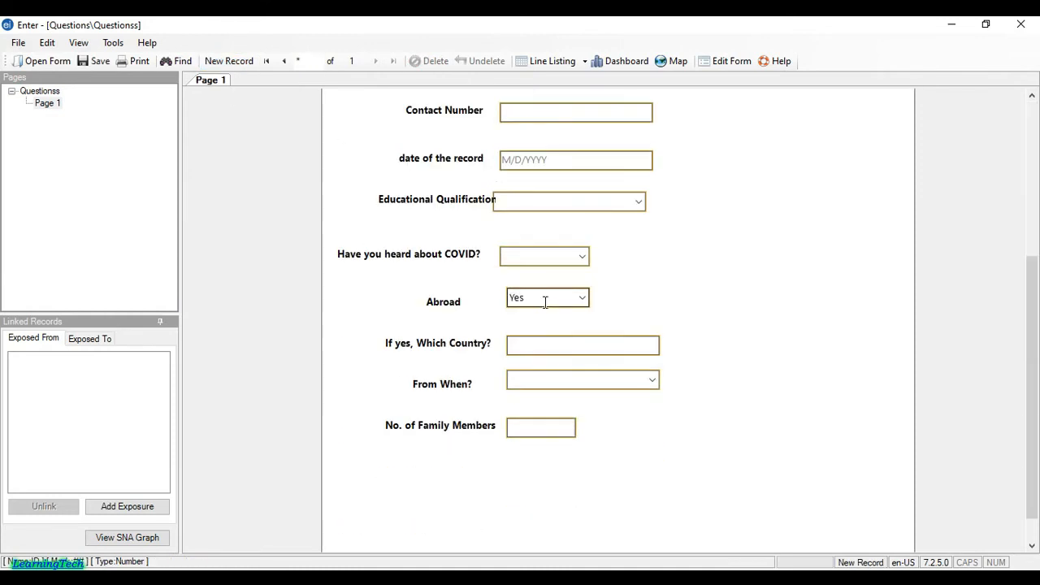
{"action": "scroll", "coordinate": [526, 240], "scroll_direction": "up", "scroll_amount": 3}
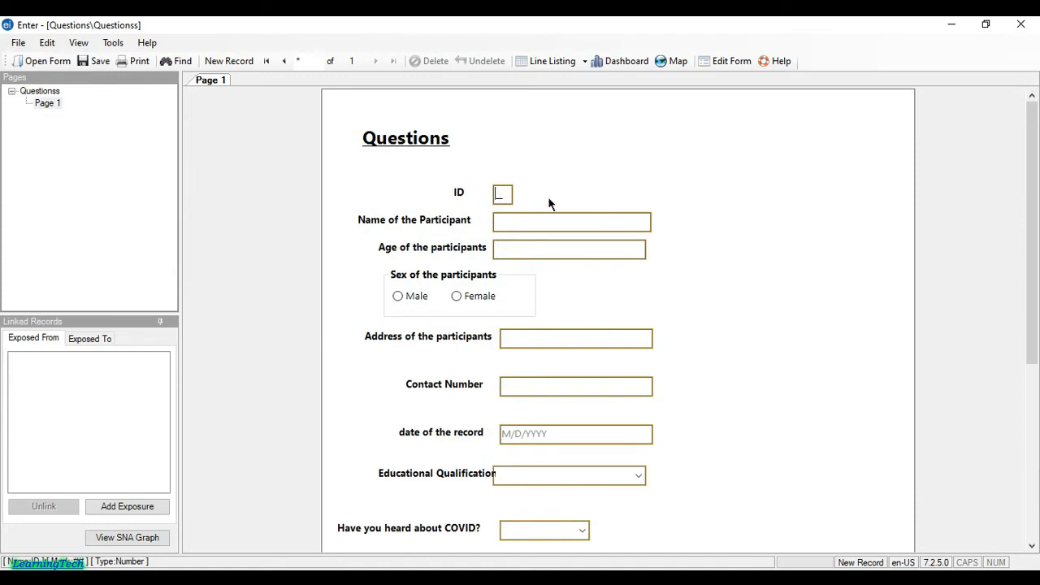
{"action": "type", "text": "10"}
{"action": "key", "text": "BackSpace"}
{"action": "type", "text": "9"}
{"action": "key", "text": "BackSpace"}
{"action": "key", "text": "BackSpace"}
{"action": "type", "text": "2"}
Fill in the second participant's name, age 33 and sex Male
{"action": "left_click", "coordinate": [555, 221]}
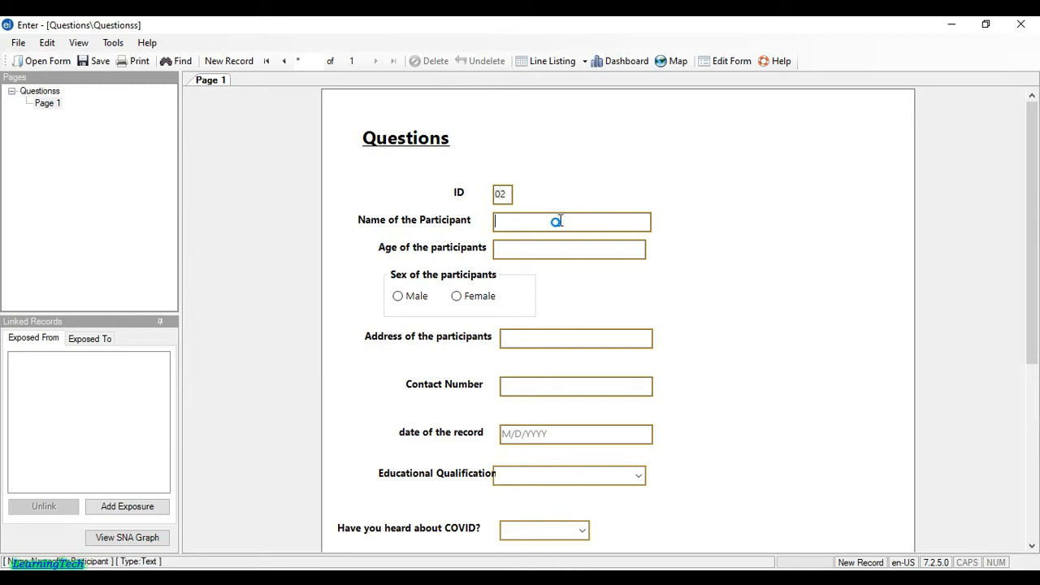
{"action": "type", "text": "asdf"}
{"action": "left_click", "coordinate": [565, 250]}
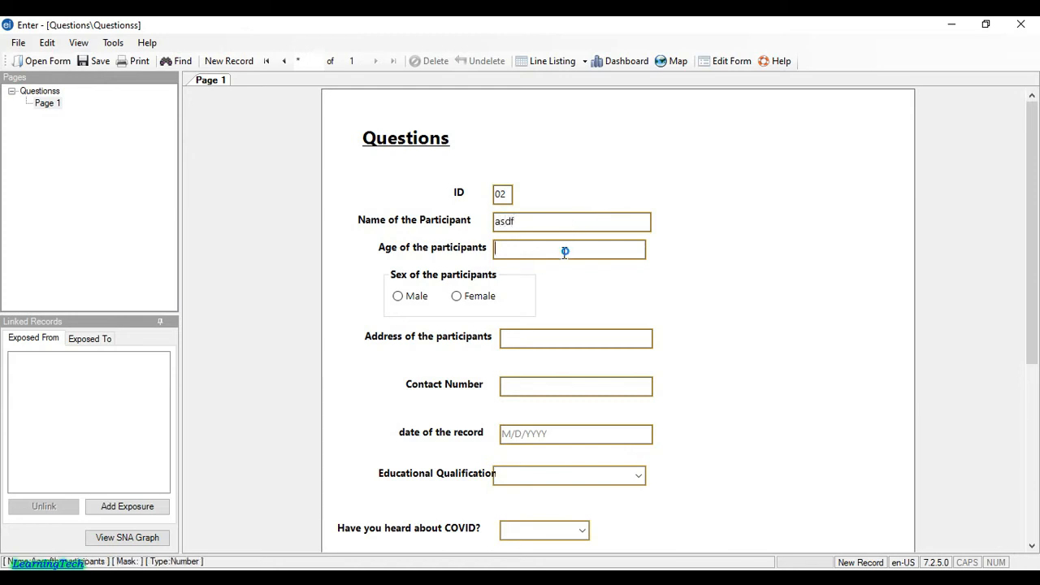
{"action": "type", "text": "33"}
{"action": "left_click", "coordinate": [416, 296]}
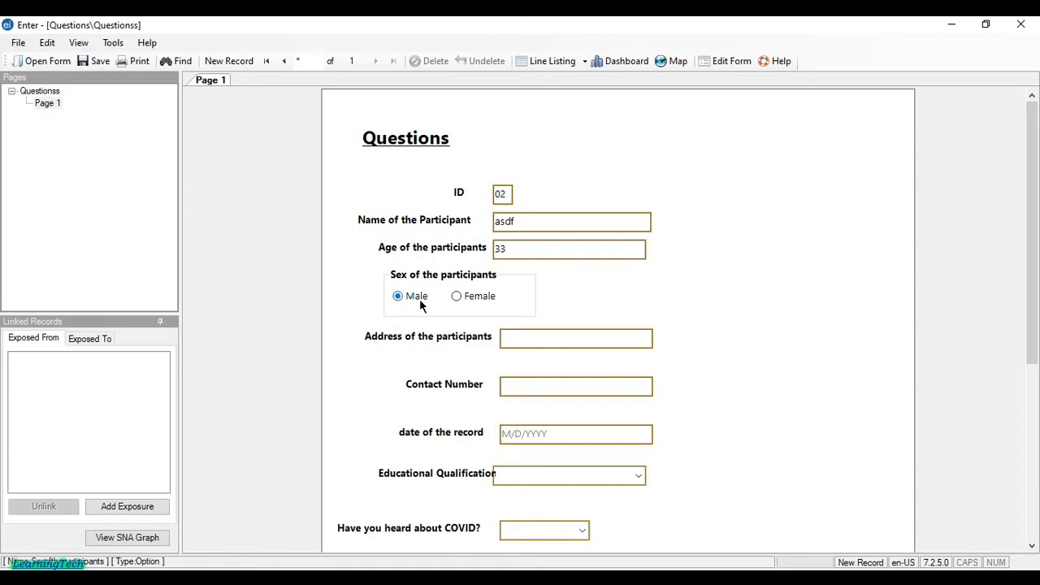
Fill in the second participant's address and contact number
{"action": "left_click", "coordinate": [541, 335]}
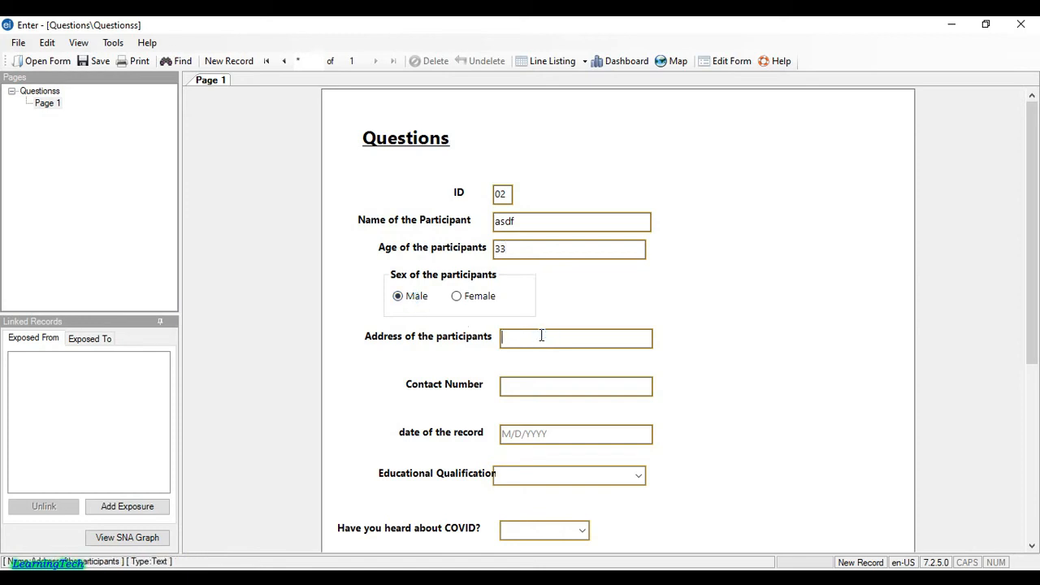
{"action": "type", "text": "qwert"}
{"action": "left_click", "coordinate": [556, 388]}
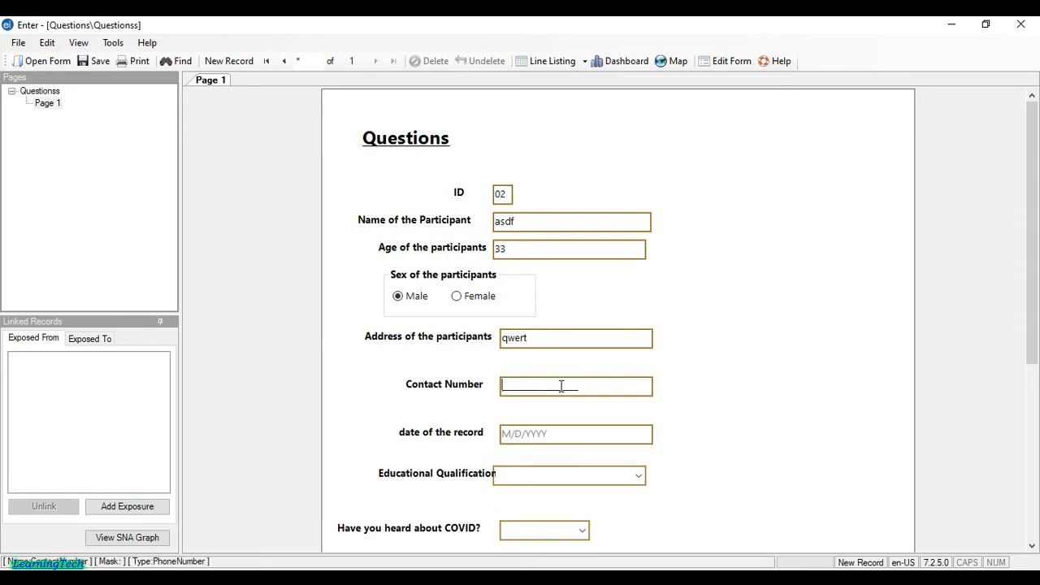
{"action": "type", "text": "234567890"}
Set the second record's date to 2/26/2022 and its educational qualification to Primary
{"action": "left_click", "coordinate": [539, 434]}
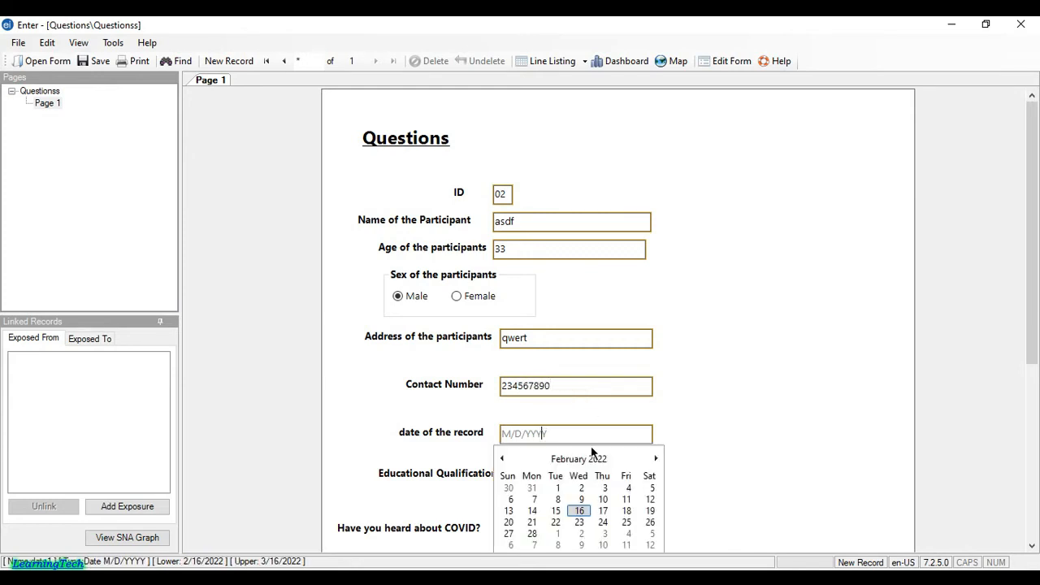
{"action": "left_click", "coordinate": [653, 524]}
{"action": "scroll", "coordinate": [592, 447], "scroll_direction": "down", "scroll_amount": 1}
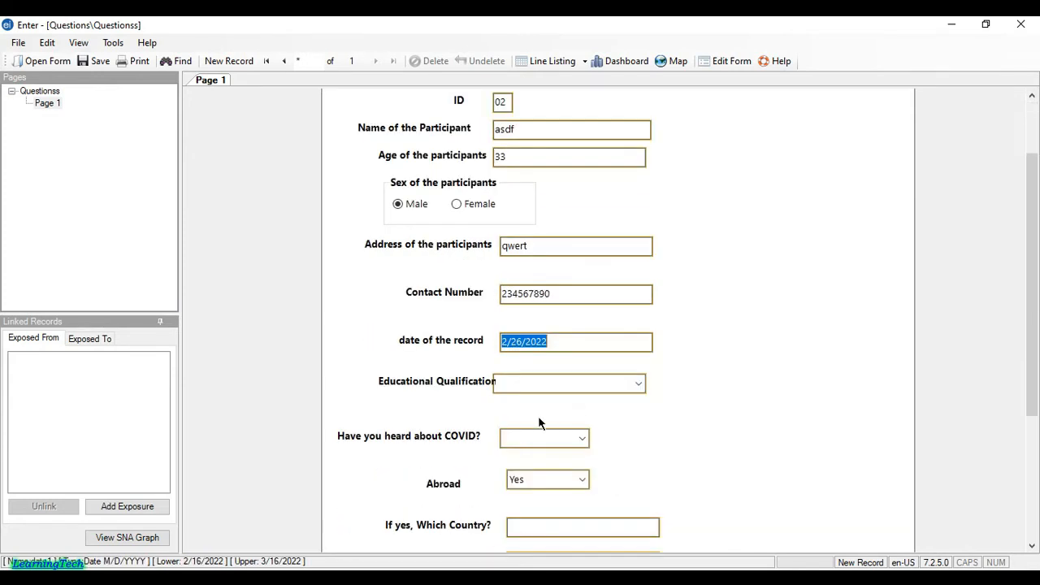
{"action": "left_click", "coordinate": [536, 381]}
{"action": "left_click", "coordinate": [639, 383]}
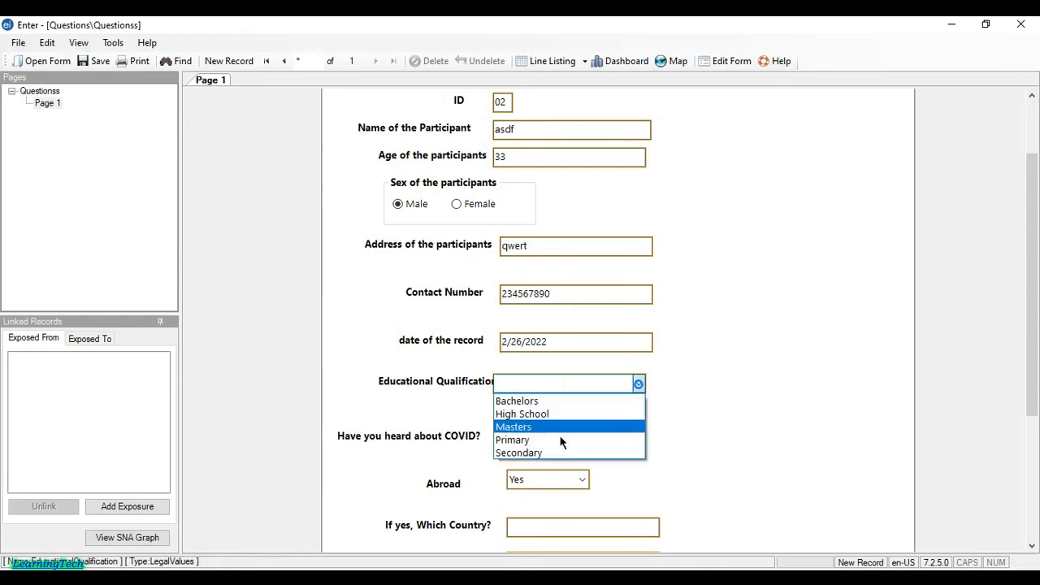
{"action": "left_click", "coordinate": [557, 440]}
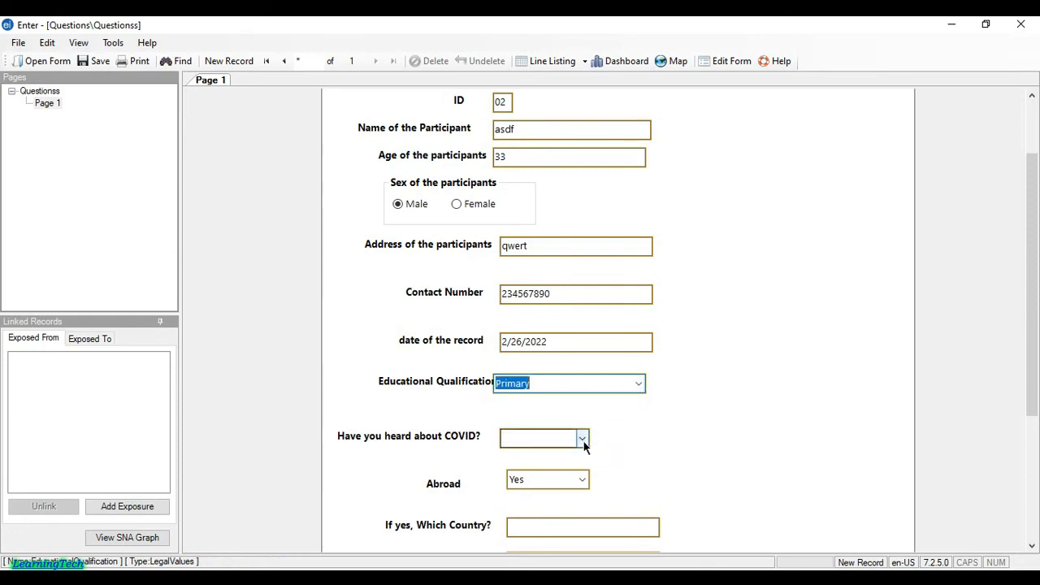
Complete the remaining answers: heard about COVID Yes, country hhhh, From When more thaan 2 years, and 6 family members
{"action": "left_click", "coordinate": [582, 439]}
{"action": "left_click", "coordinate": [538, 457]}
{"action": "scroll", "coordinate": [569, 423], "scroll_direction": "down", "scroll_amount": 2}
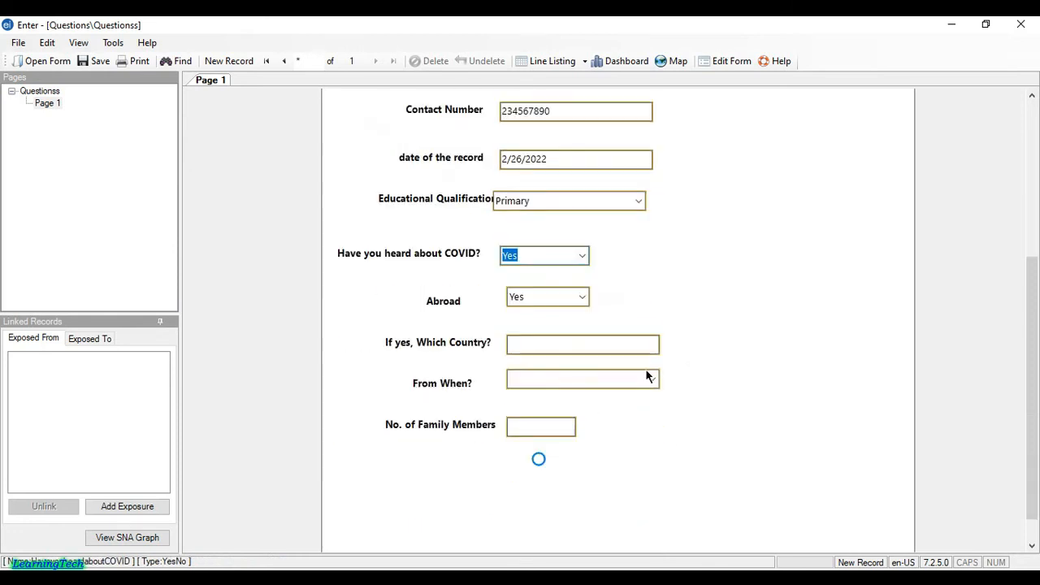
{"action": "left_click", "coordinate": [554, 342]}
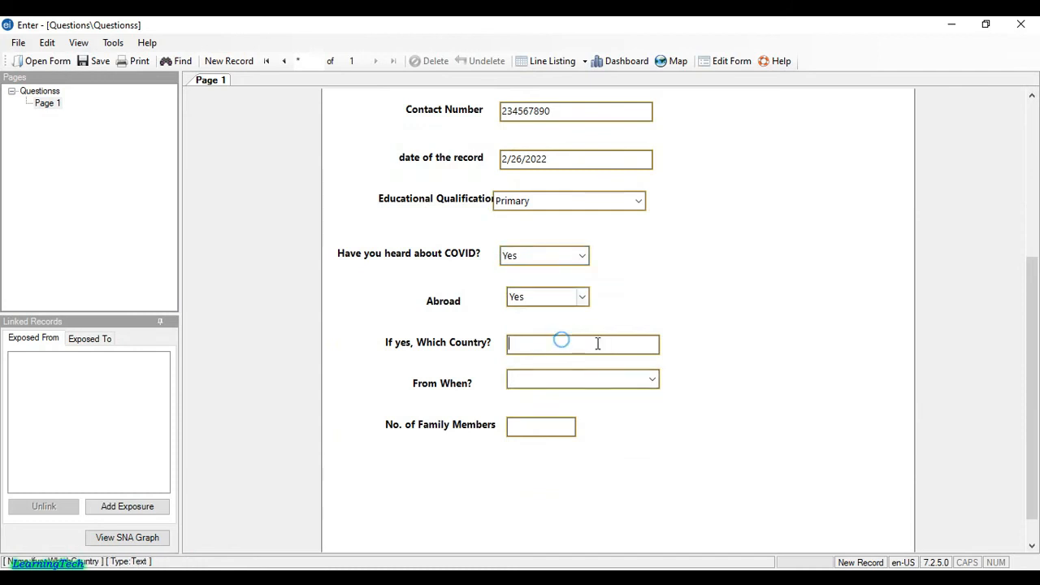
{"action": "type", "text": "hhhh"}
{"action": "left_click", "coordinate": [652, 380]}
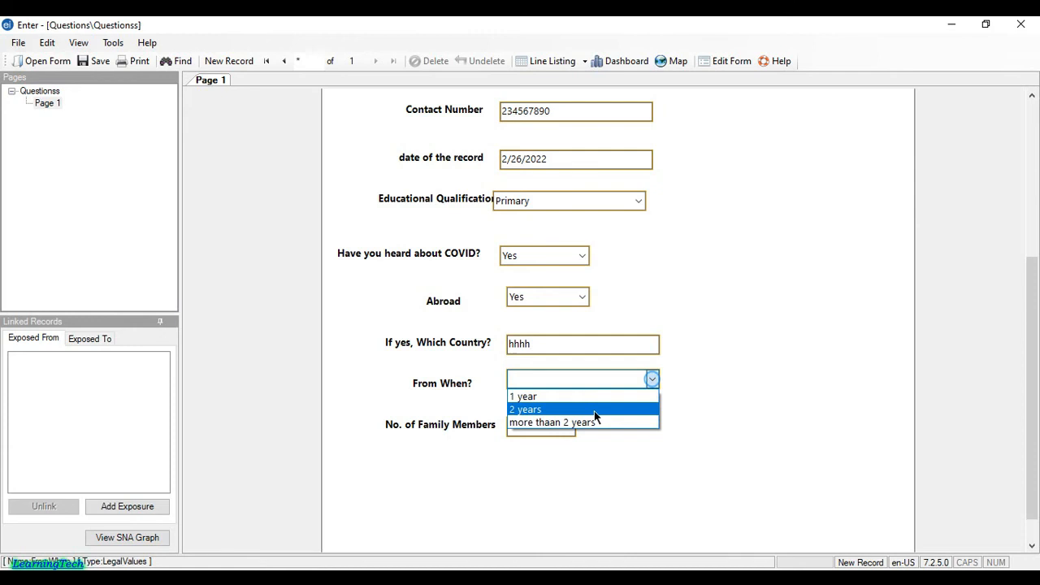
{"action": "left_click", "coordinate": [594, 421]}
{"action": "type", "text": "6"}
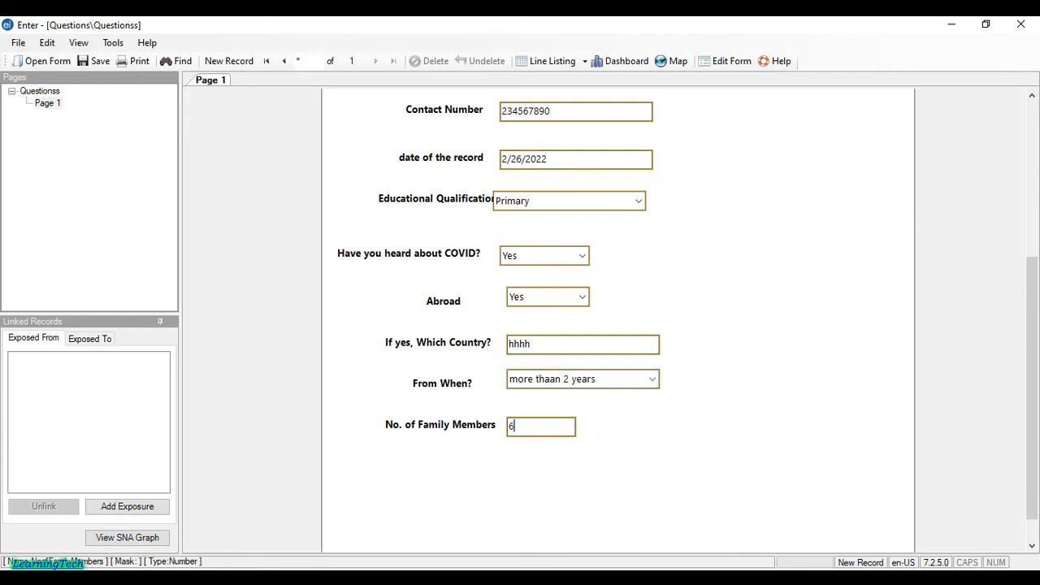
Save the second participant's record and start another blank record
{"action": "left_click", "coordinate": [103, 60]}
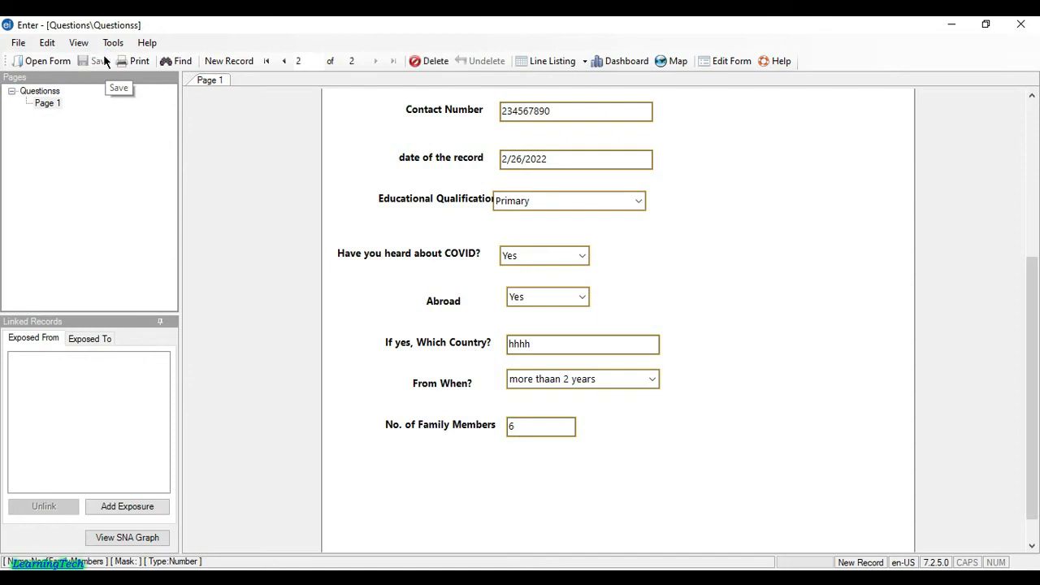
{"action": "left_click", "coordinate": [232, 64]}
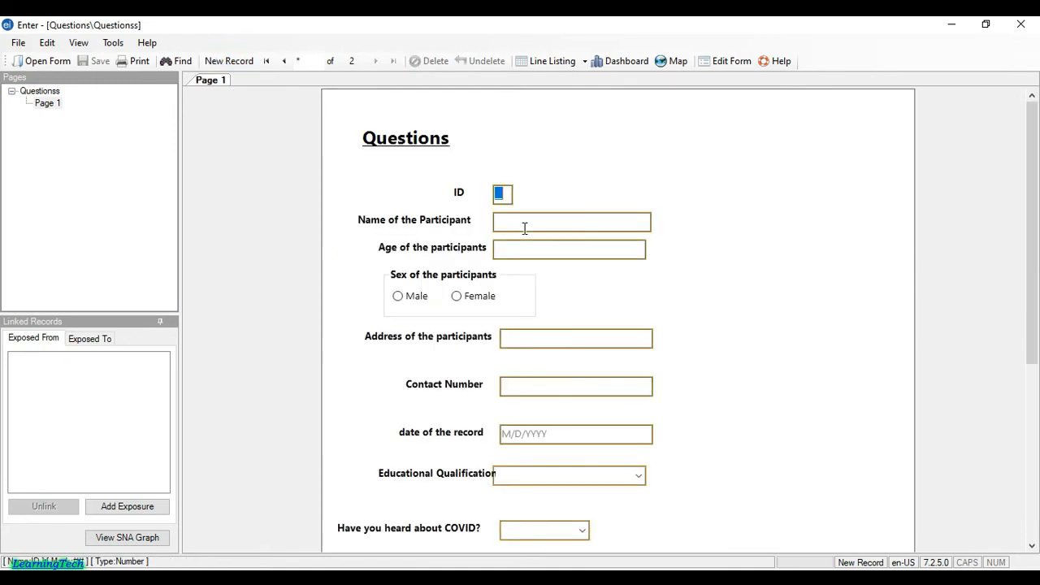
Fill in the third record with ID 03, the participant's name, age 23 and sex Female
{"action": "scroll", "coordinate": [522, 244], "scroll_direction": "down", "scroll_amount": 3}
{"action": "scroll", "coordinate": [527, 219], "scroll_direction": "up", "scroll_amount": 3}
{"action": "type", "text": "03"}
{"action": "left_click", "coordinate": [548, 223]}
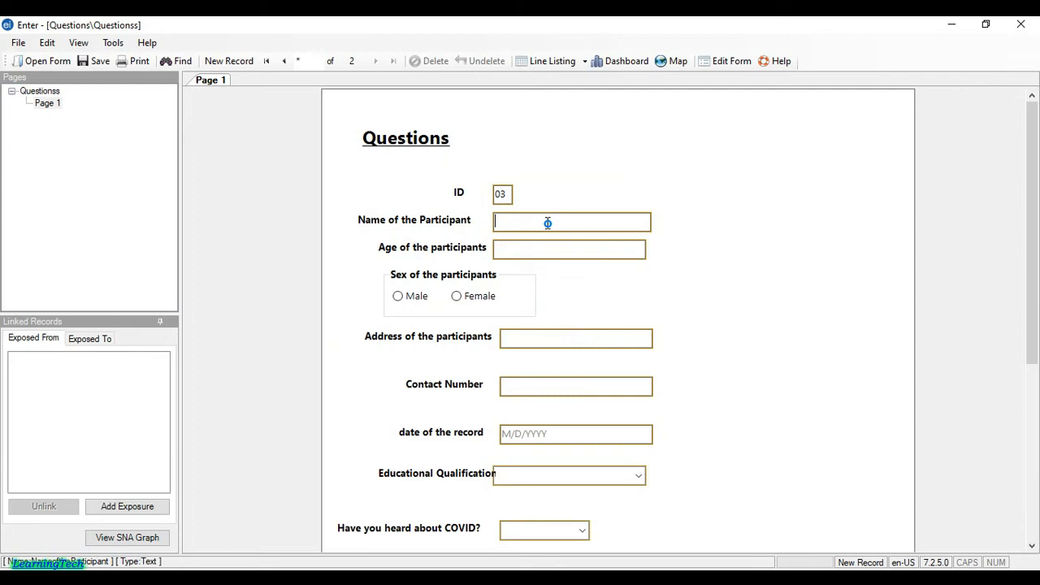
{"action": "type", "text": "rtu"}
{"action": "left_click", "coordinate": [542, 248]}
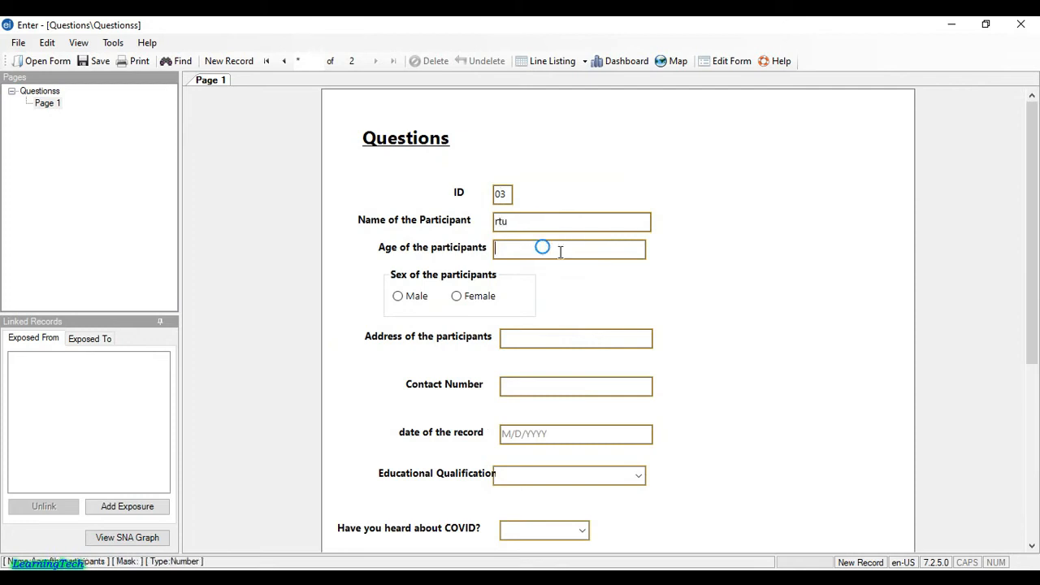
{"action": "type", "text": "12"}
{"action": "type", "text": "23"}
{"action": "left_click", "coordinate": [469, 298]}
Enter the third participant's address and contact number
{"action": "left_click", "coordinate": [546, 337]}
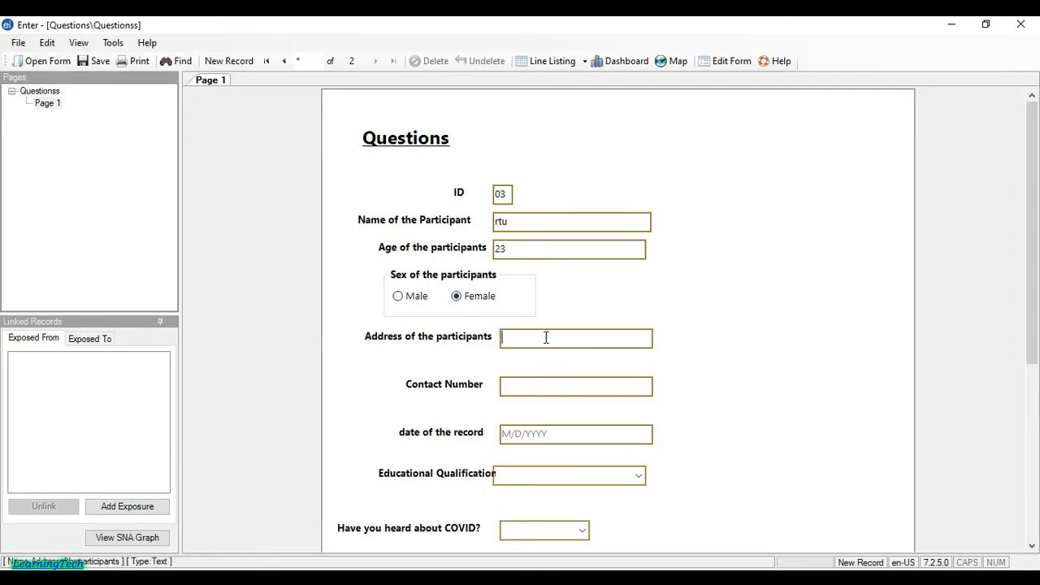
{"action": "type", "text": "jkl"}
{"action": "left_click", "coordinate": [562, 381]}
{"action": "type", "text": "6789"}
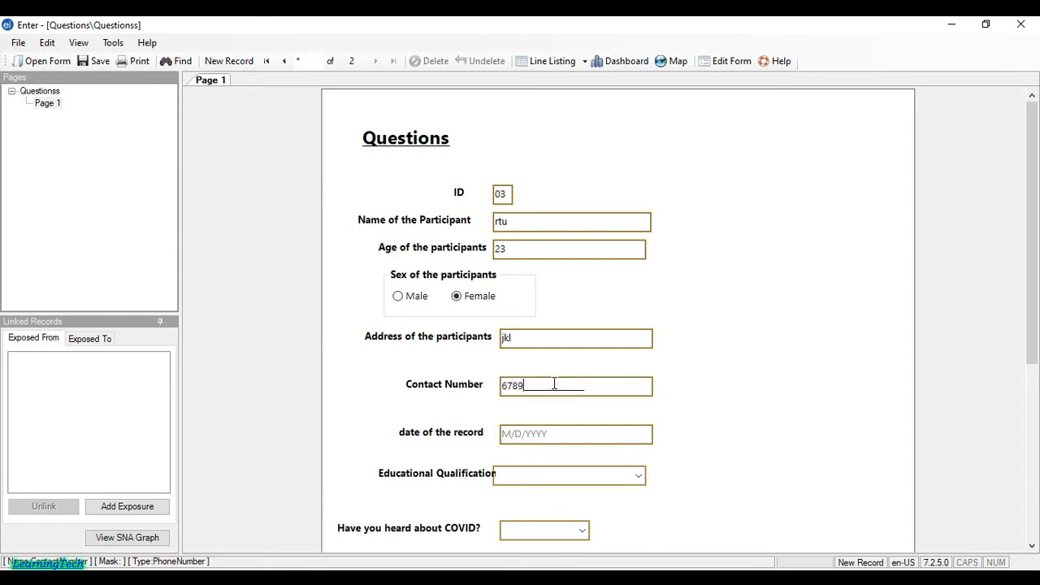
Set the third record's date to 2/16/2022 and its educational qualification to Secondary
{"action": "left_click", "coordinate": [550, 433]}
{"action": "left_click", "coordinate": [580, 510]}
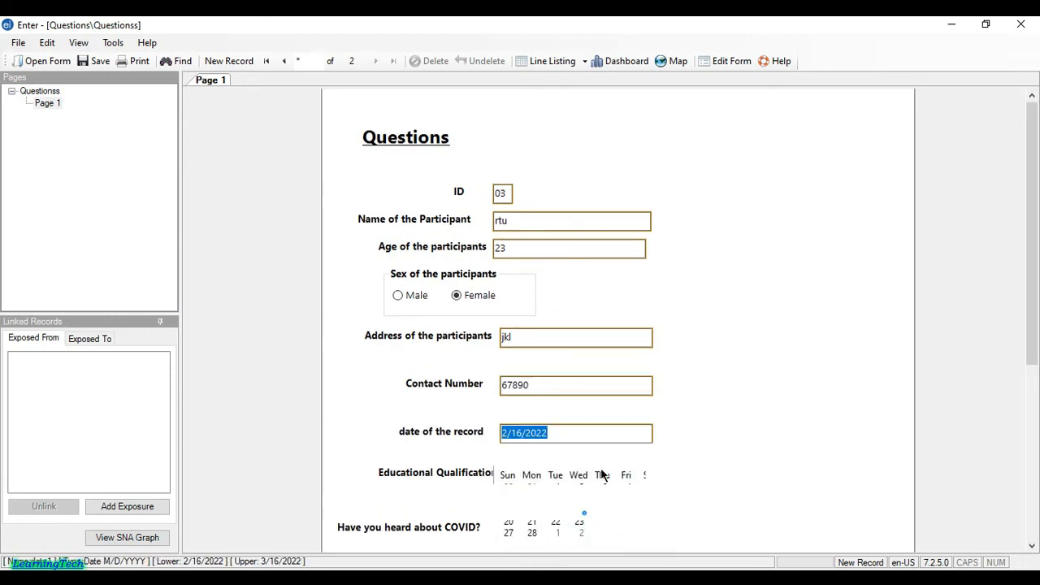
{"action": "scroll", "coordinate": [651, 354], "scroll_direction": "down", "scroll_amount": 1}
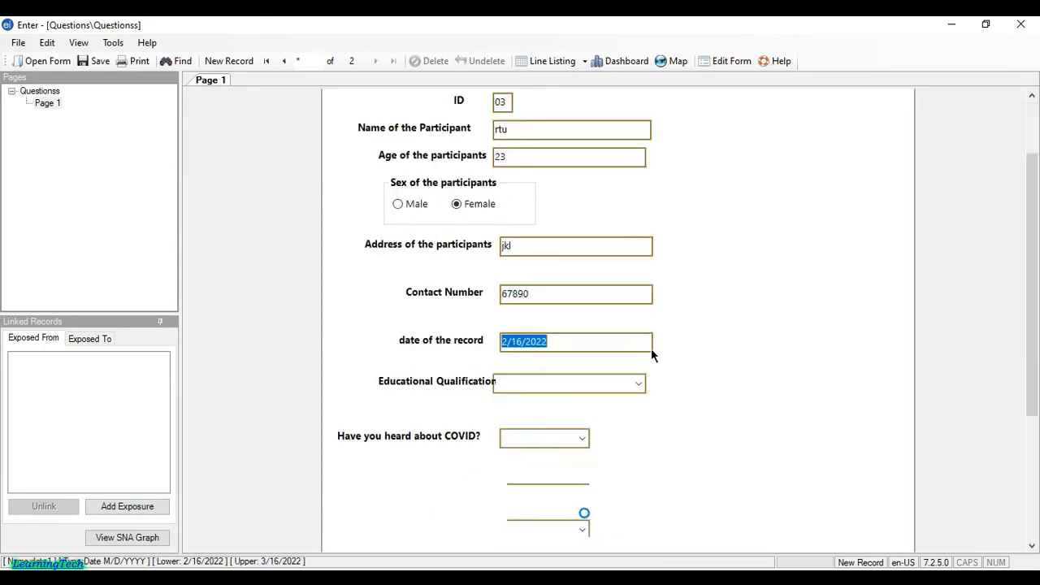
{"action": "left_click", "coordinate": [590, 386]}
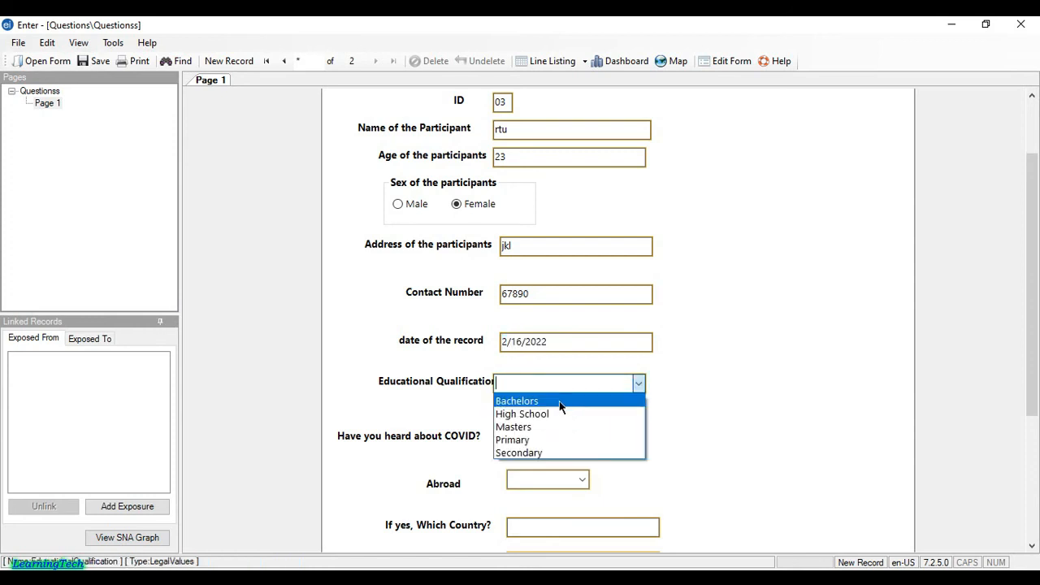
{"action": "left_click", "coordinate": [561, 454]}
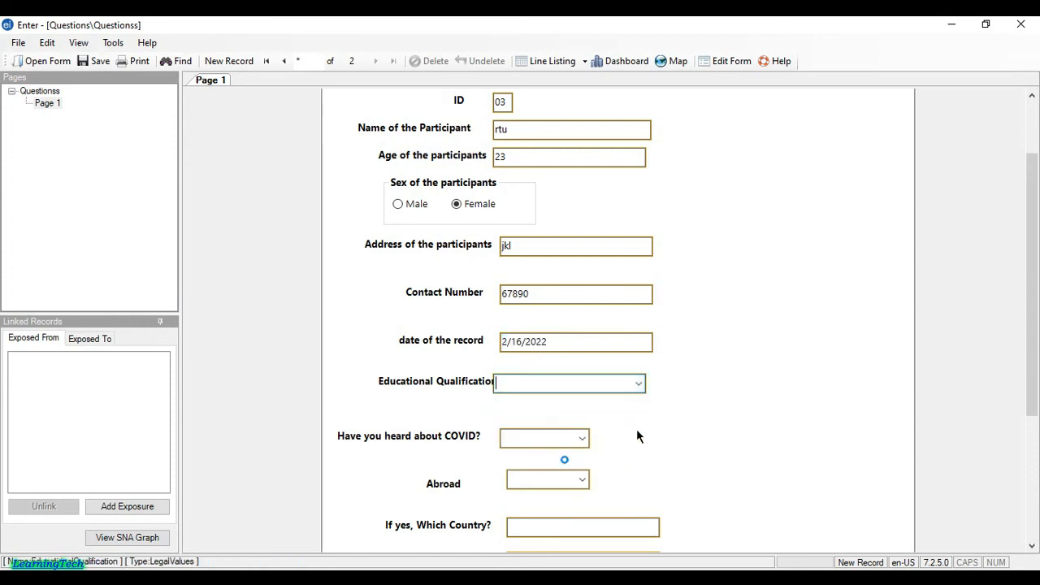
{"action": "left_click", "coordinate": [639, 384]}
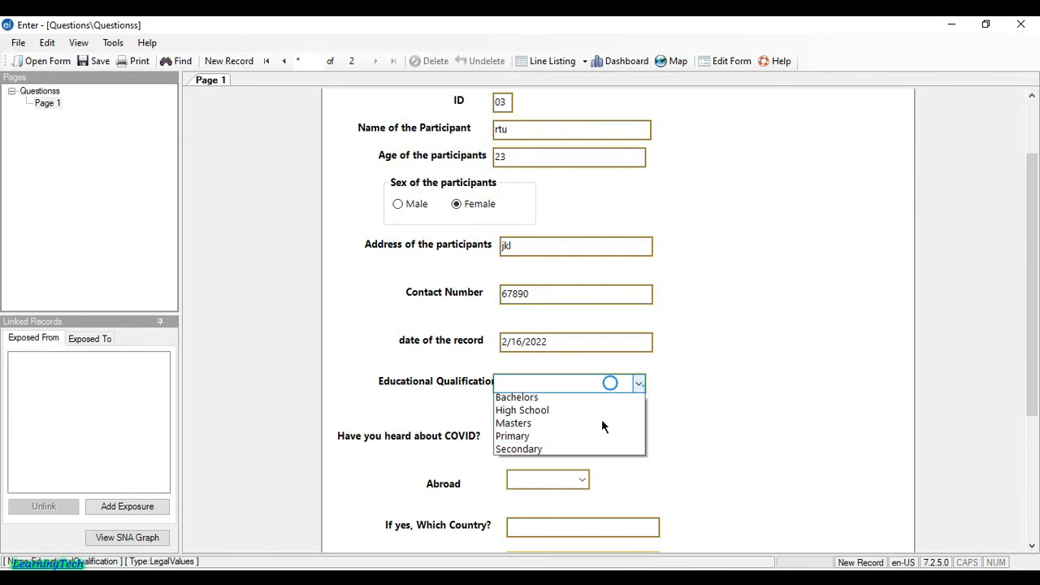
{"action": "left_click", "coordinate": [551, 454]}
{"action": "scroll", "coordinate": [715, 370], "scroll_direction": "down", "scroll_amount": 3}
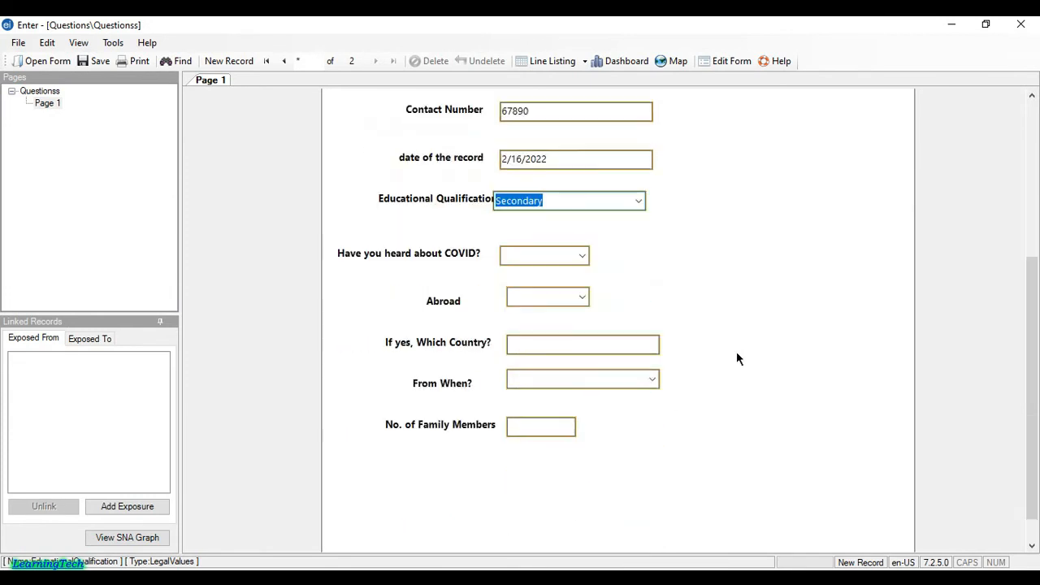
{"action": "left_click", "coordinate": [779, 255]}
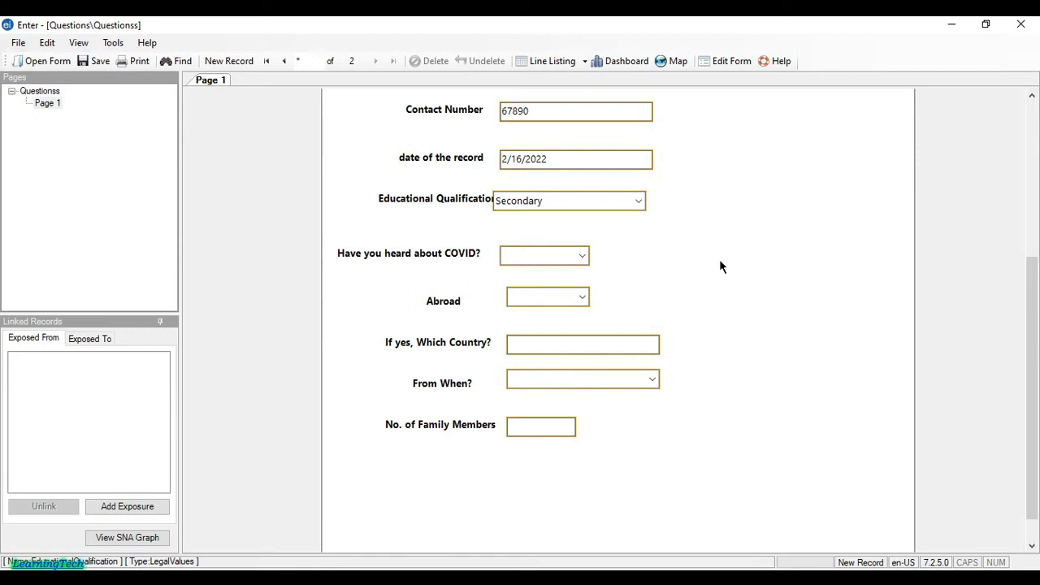
Answer Yes to having heard about COVID and No to Abroad
{"action": "left_click", "coordinate": [578, 255]}
{"action": "left_click", "coordinate": [520, 274]}
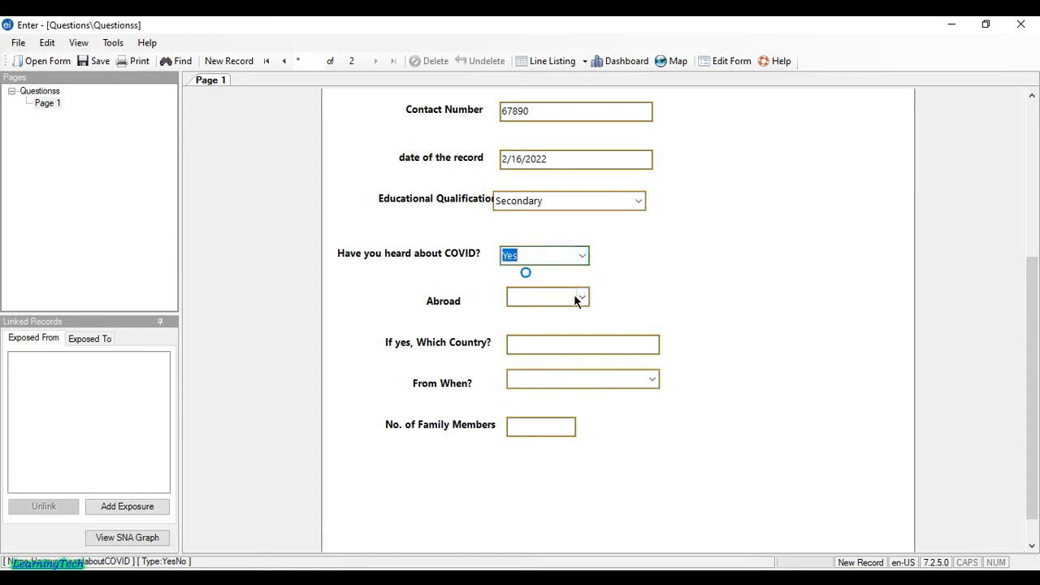
{"action": "left_click", "coordinate": [582, 299]}
{"action": "left_click", "coordinate": [529, 329]}
{"action": "left_click", "coordinate": [680, 293]}
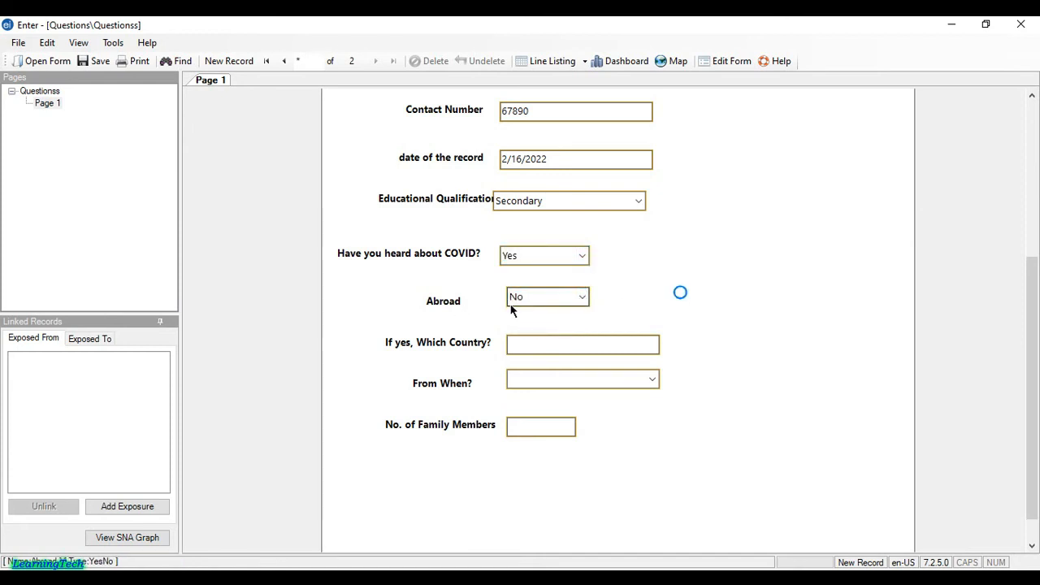
Reselect No for Abroad to test whether the form skips the country and From When questions
{"action": "left_click", "coordinate": [388, 339]}
{"action": "scroll", "coordinate": [549, 238], "scroll_direction": "up", "scroll_amount": 1}
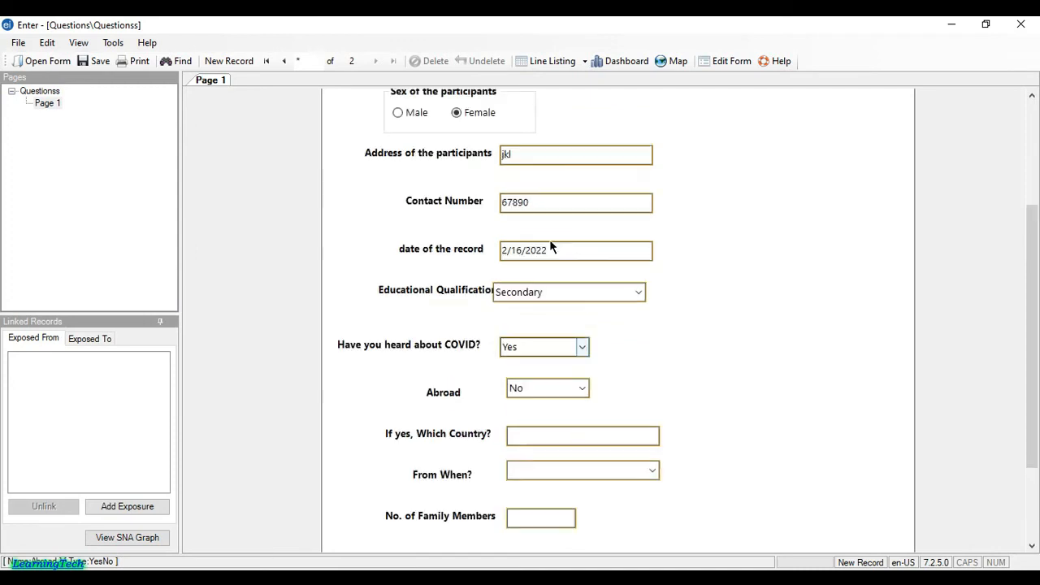
{"action": "scroll", "coordinate": [549, 238], "scroll_direction": "up", "scroll_amount": 1}
{"action": "scroll", "coordinate": [551, 241], "scroll_direction": "down", "scroll_amount": 2}
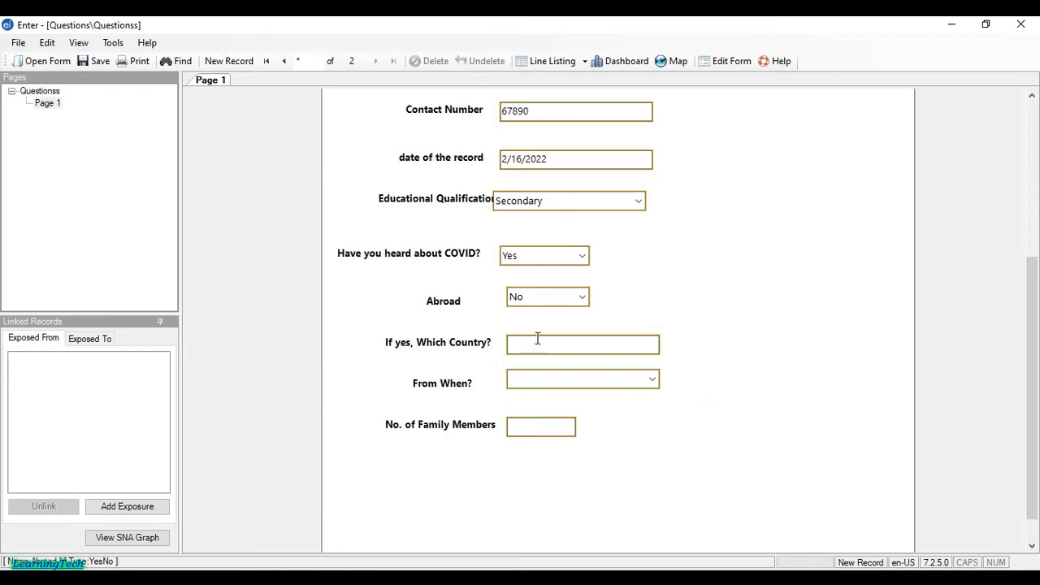
{"action": "left_click", "coordinate": [580, 298]}
{"action": "left_click", "coordinate": [681, 299]}
{"action": "left_click", "coordinate": [581, 298]}
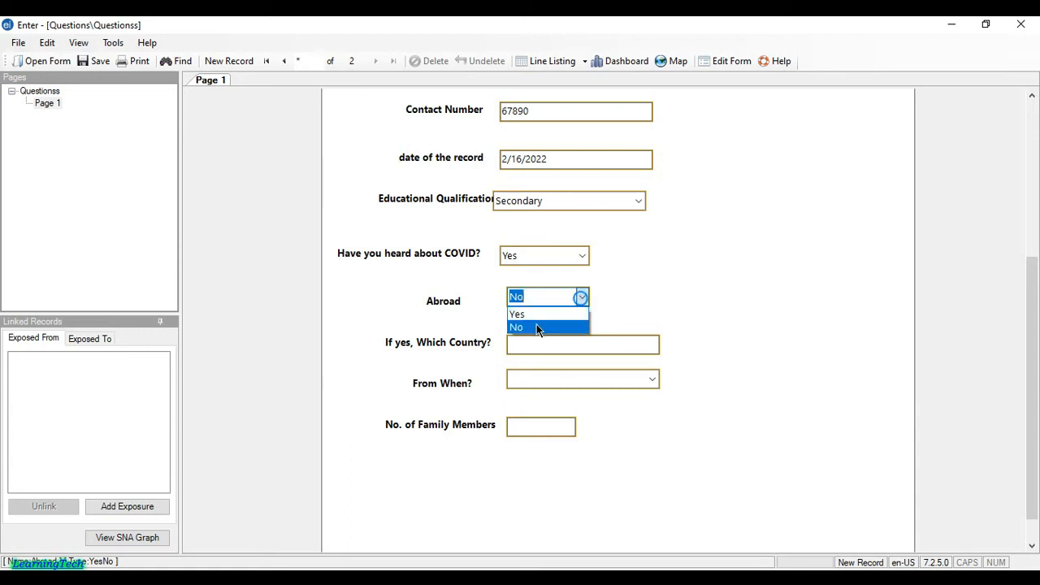
{"action": "left_click", "coordinate": [537, 327]}
{"action": "left_click", "coordinate": [671, 310]}
{"action": "left_click", "coordinate": [581, 297]}
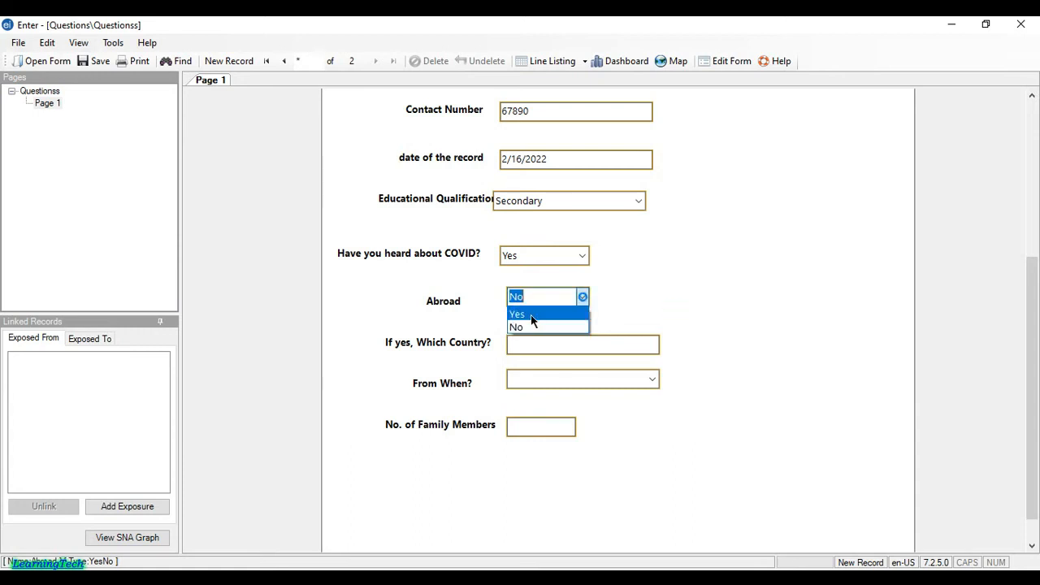
{"action": "left_click", "coordinate": [530, 326]}
{"action": "left_click", "coordinate": [626, 295]}
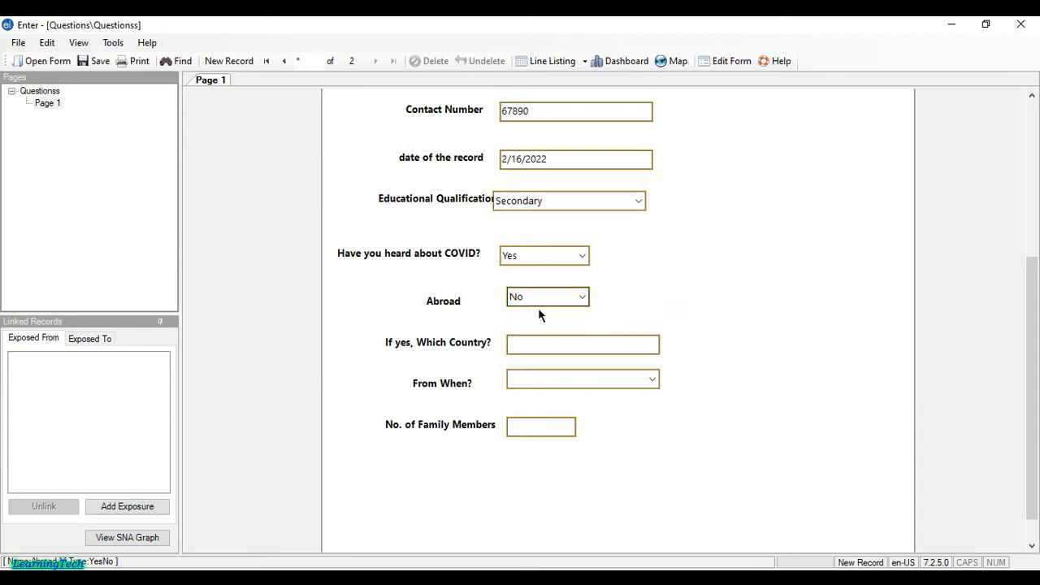
{"action": "left_click", "coordinate": [521, 429]}
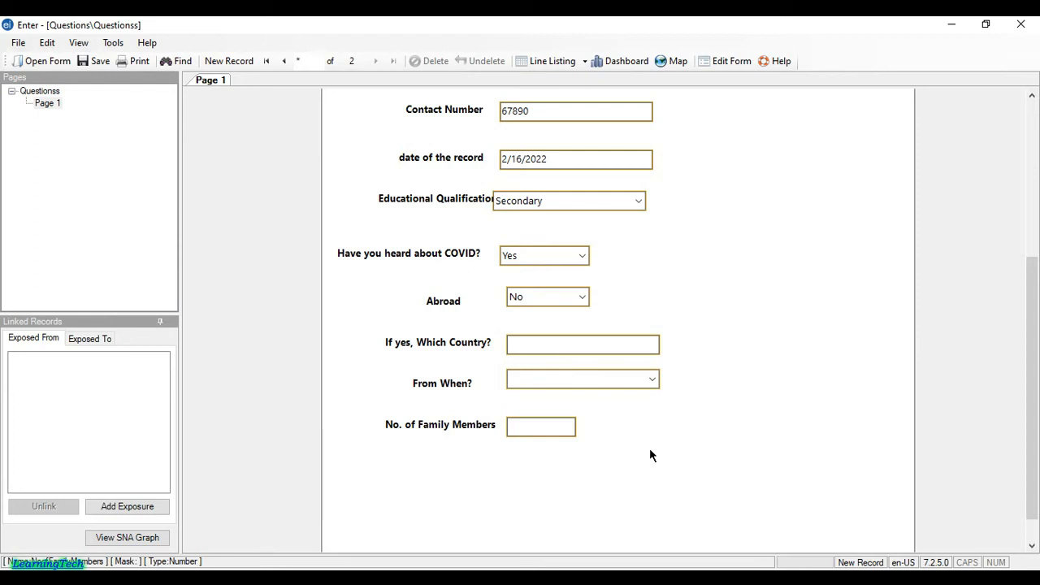
Choose No for Abroad again and move forward through the fields that follow it to test the skip
{"action": "left_click", "coordinate": [624, 297]}
{"action": "left_click", "coordinate": [572, 338]}
{"action": "key", "text": "Tab"}
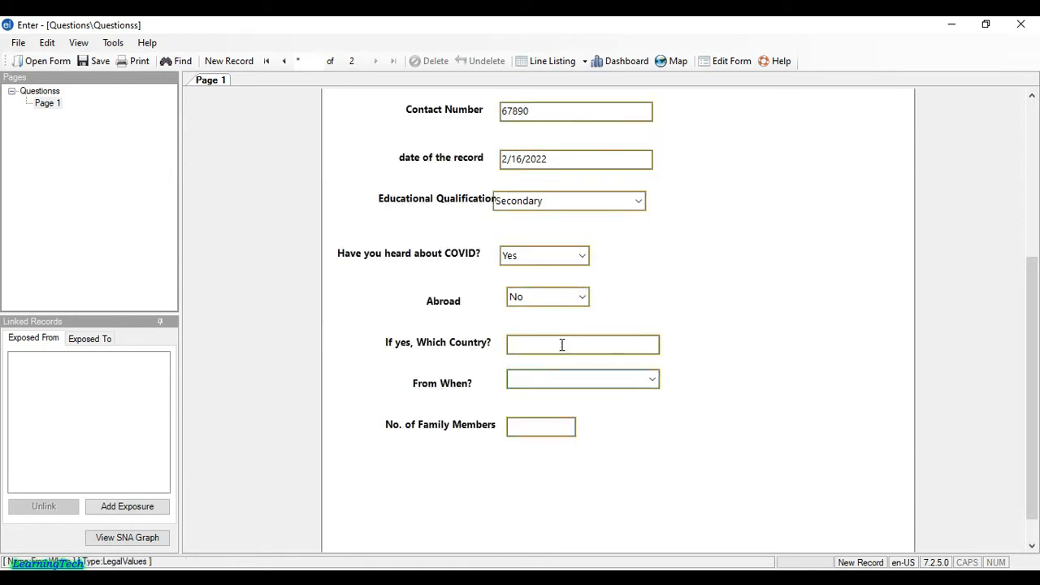
{"action": "left_click", "coordinate": [579, 294]}
{"action": "left_click", "coordinate": [537, 324]}
{"action": "key", "text": "Tab"}
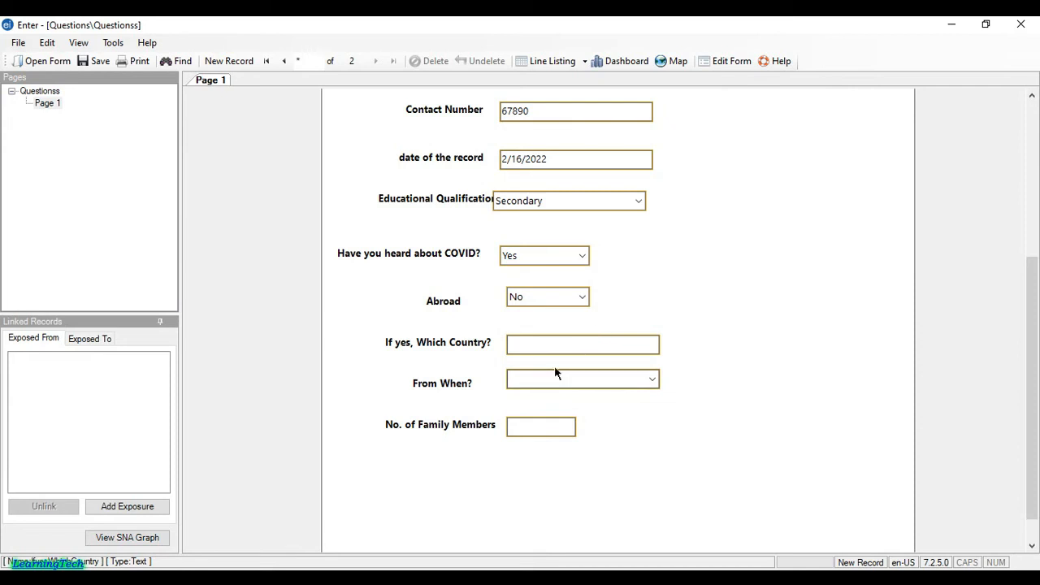
Set the number of family members to 33 and try to save the record without a country
{"action": "left_click", "coordinate": [548, 423]}
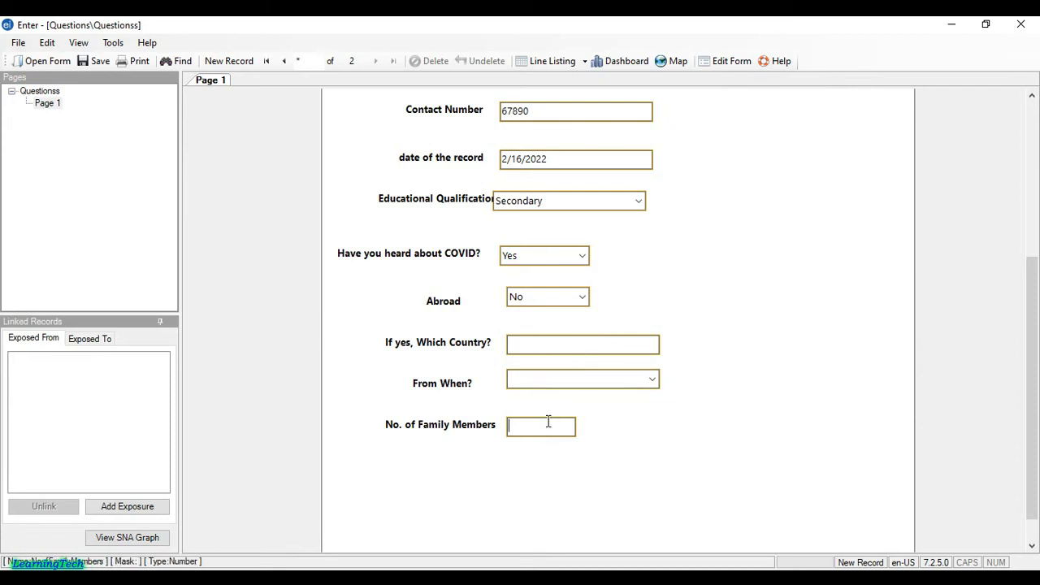
{"action": "type", "text": "33"}
{"action": "left_click", "coordinate": [772, 428]}
{"action": "left_click", "coordinate": [97, 61]}
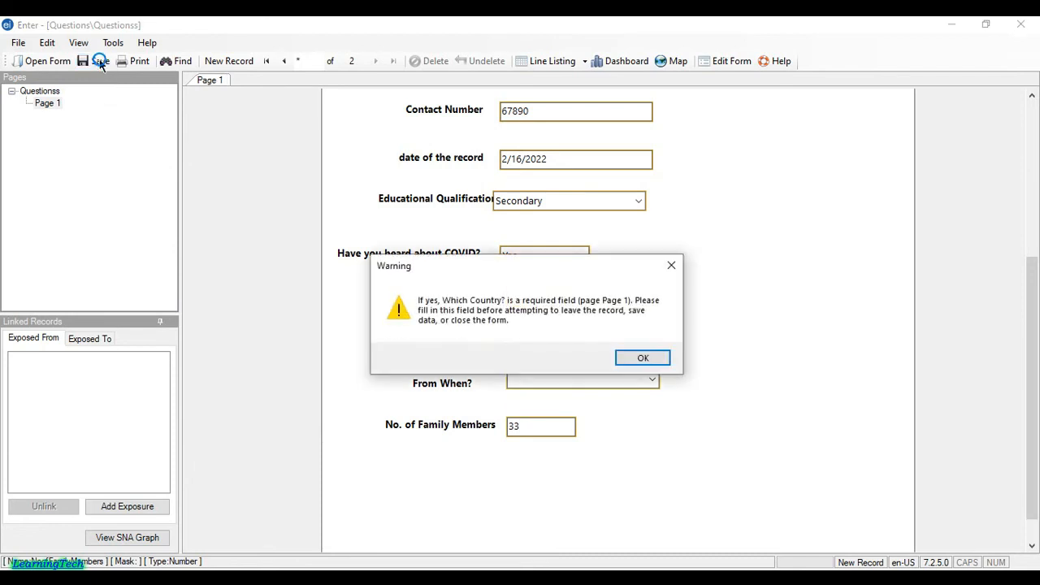
{"action": "left_click", "coordinate": [648, 356]}
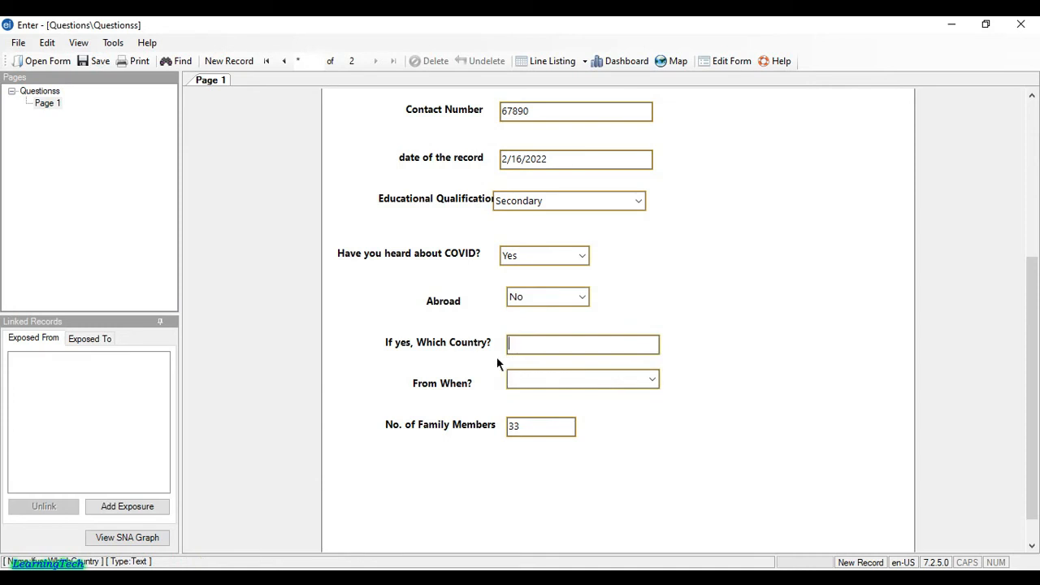
Change Abroad to Yes, enter erty as the country and choose 1 year for From When
{"action": "left_click", "coordinate": [580, 297]}
{"action": "left_click", "coordinate": [536, 317]}
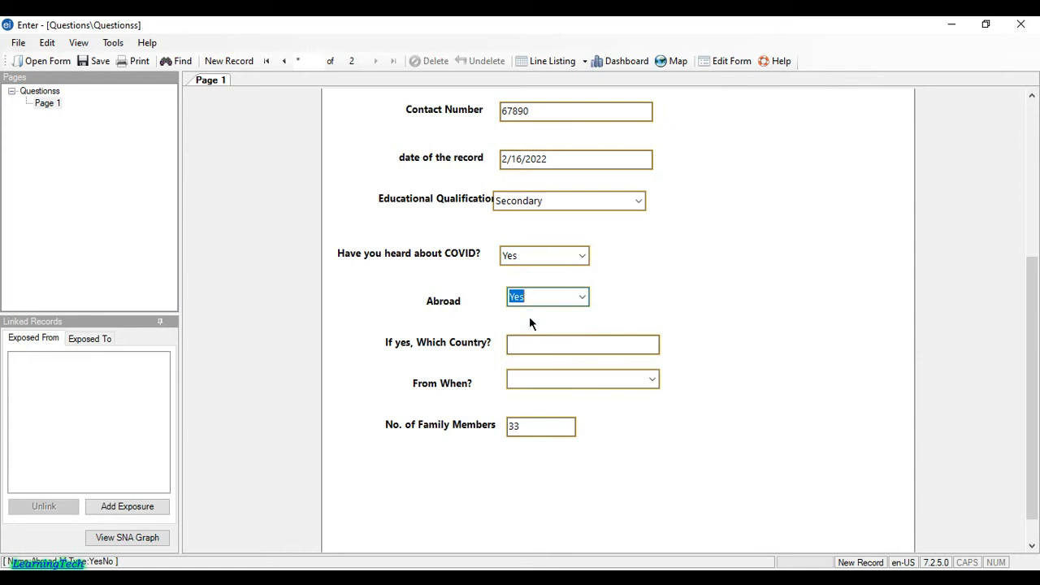
{"action": "left_click", "coordinate": [551, 340]}
{"action": "type", "text": "erty"}
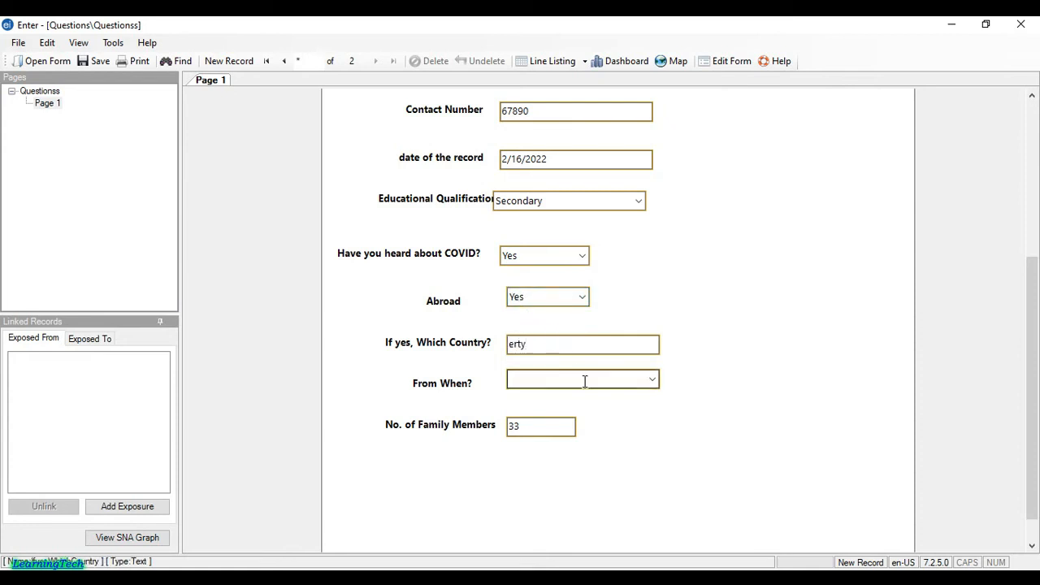
{"action": "left_click", "coordinate": [583, 378]}
{"action": "left_click", "coordinate": [650, 381]}
{"action": "left_click", "coordinate": [617, 396]}
Save the third participant's record and start another blank record
{"action": "left_click", "coordinate": [91, 61]}
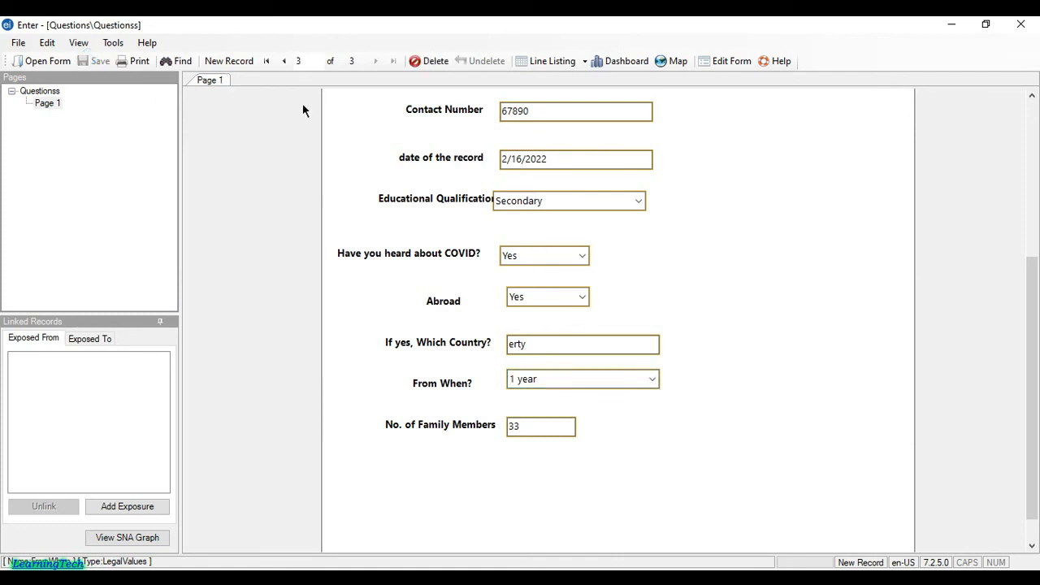
{"action": "left_click", "coordinate": [226, 61]}
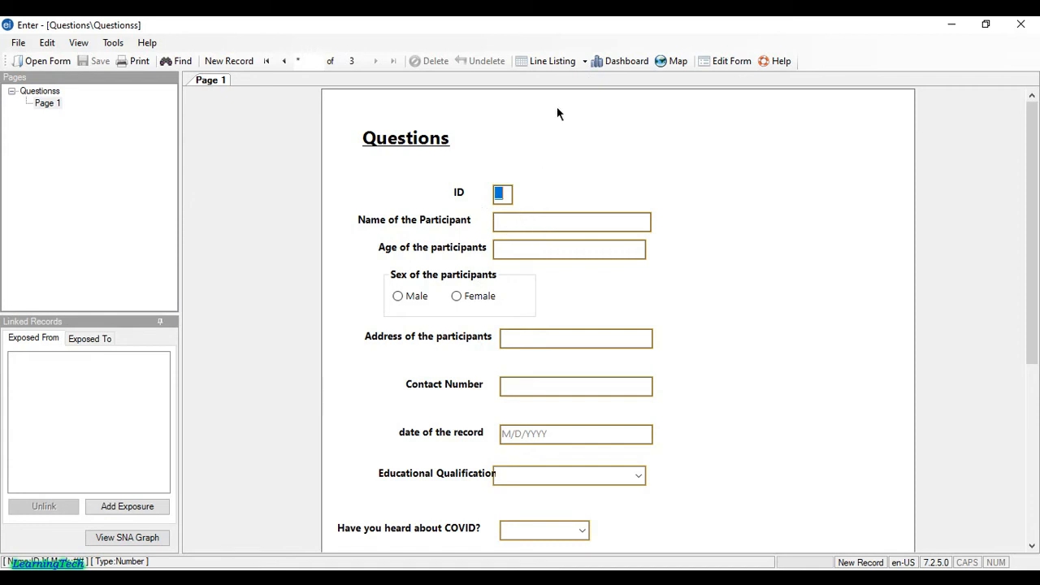
Open the line listing of the saved questionnaire records
{"action": "left_click", "coordinate": [584, 61]}
{"action": "left_click", "coordinate": [693, 116]}
{"action": "left_click", "coordinate": [549, 71]}
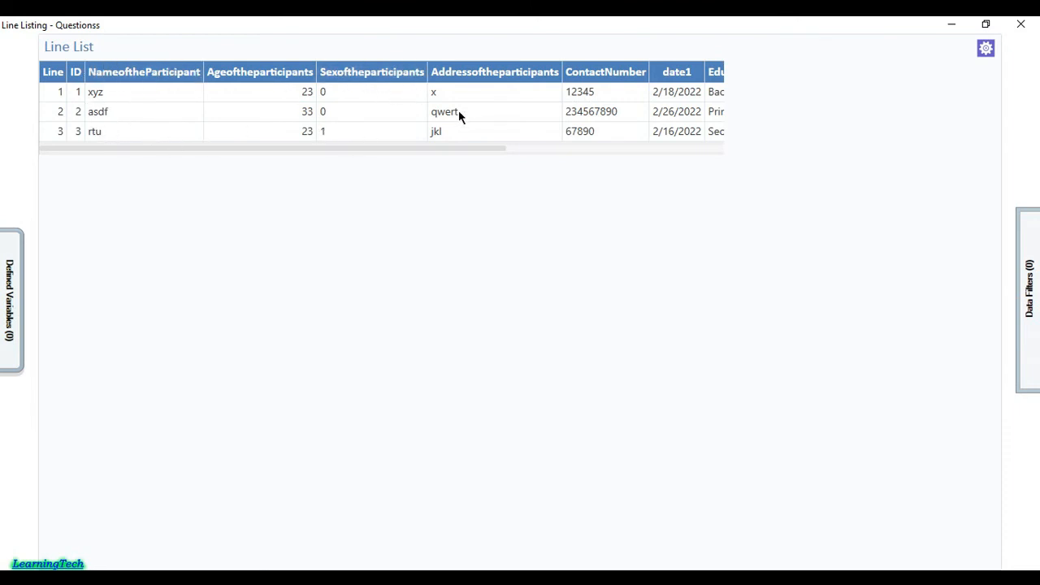
Compare the sex codes of the listed records, review the remaining columns, and close the line listing
{"action": "left_click", "coordinate": [331, 93]}
{"action": "left_click", "coordinate": [344, 111]}
{"action": "left_click", "coordinate": [349, 132]}
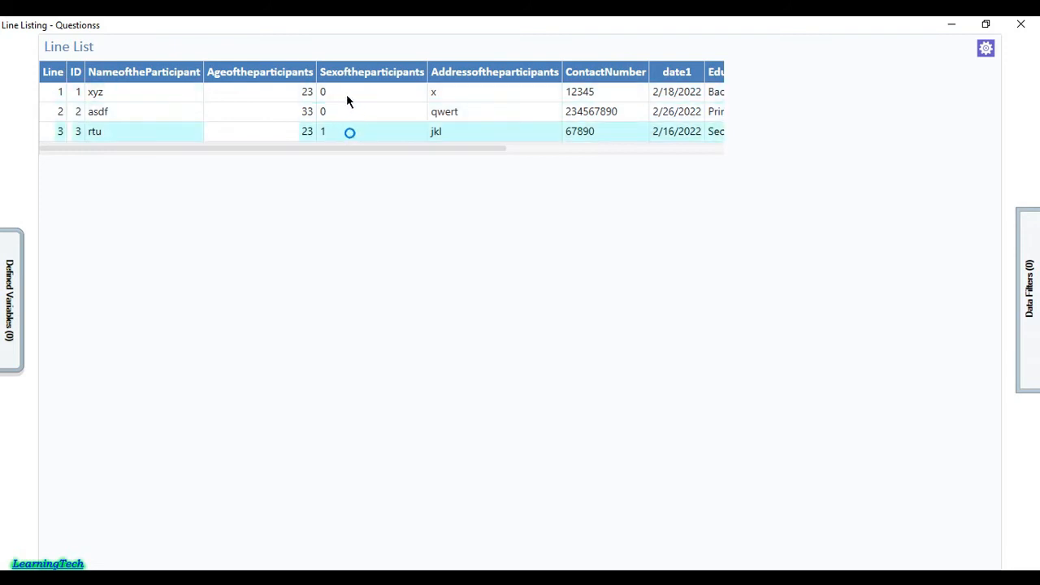
{"action": "left_click", "coordinate": [346, 94]}
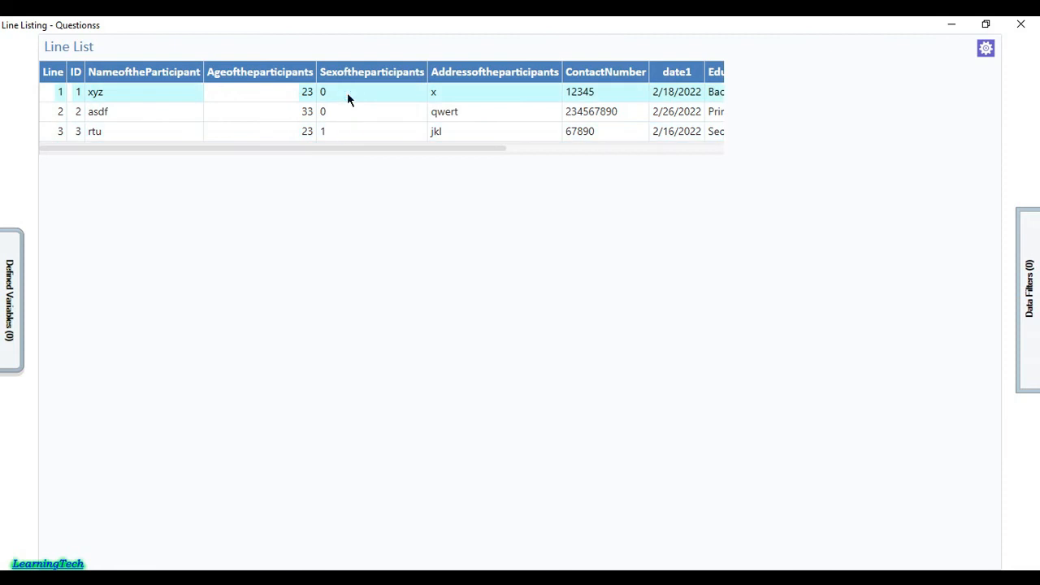
{"action": "left_click", "coordinate": [340, 134]}
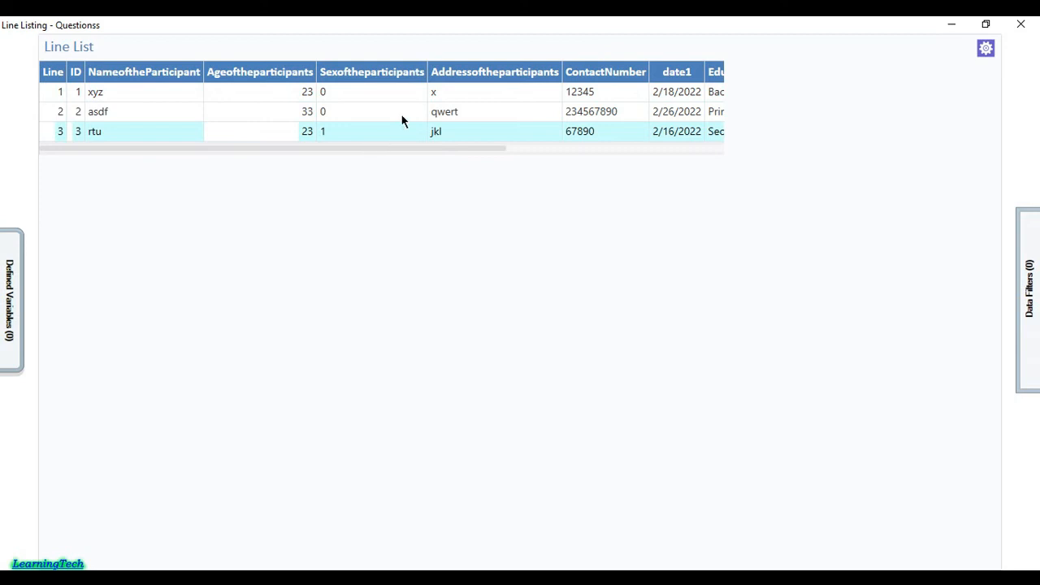
{"action": "left_click_drag", "start_coordinate": [437, 149], "coordinate": [610, 160]}
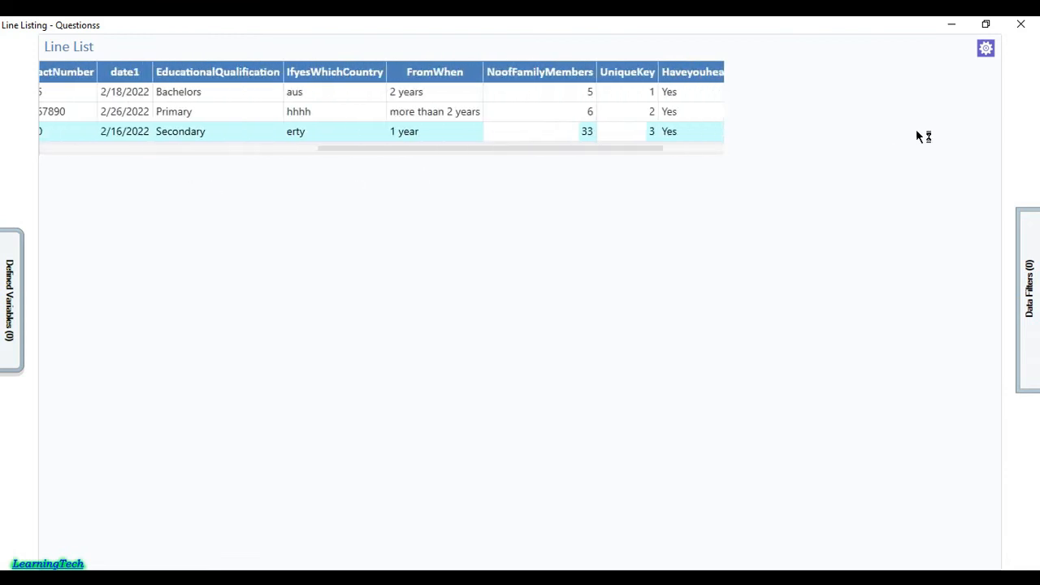
{"action": "left_click", "coordinate": [1019, 27]}
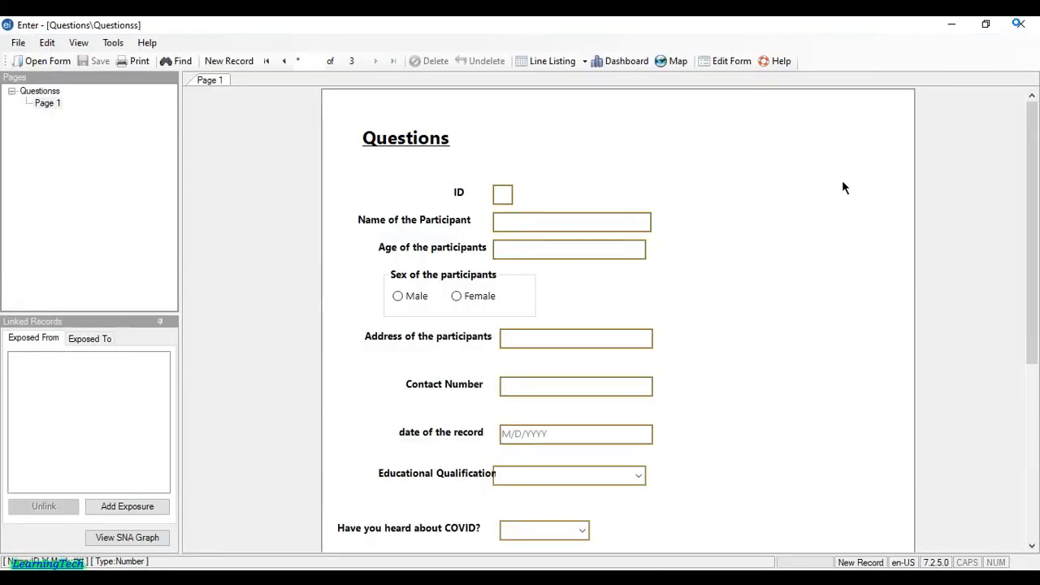
Open the analysis dashboard for the questionnaire's saved records
{"action": "left_click", "coordinate": [614, 64]}
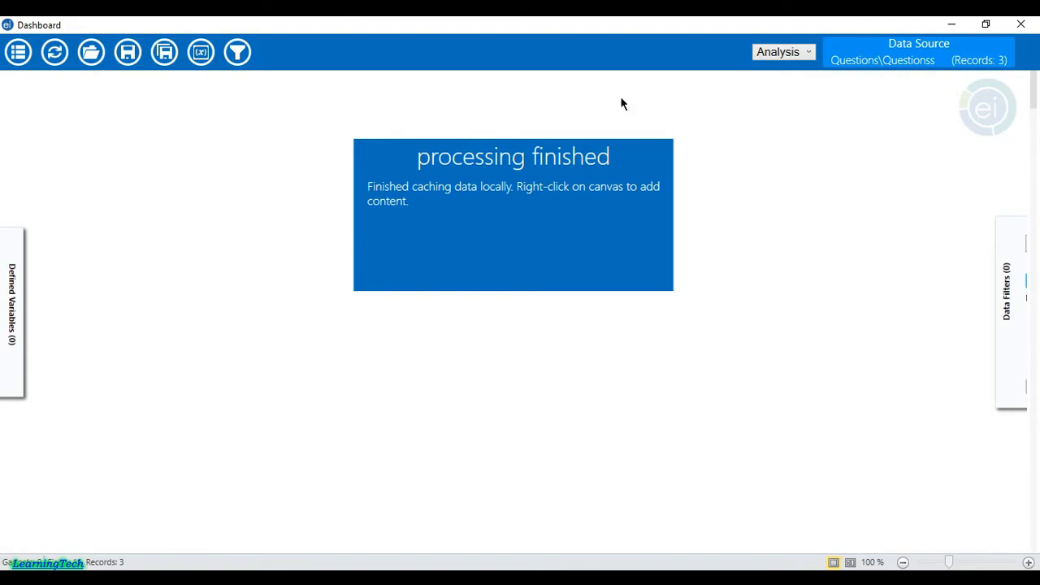
Close the dashboard and reopen the questionnaire in the Form Designer for editing
{"action": "left_click", "coordinate": [1022, 25]}
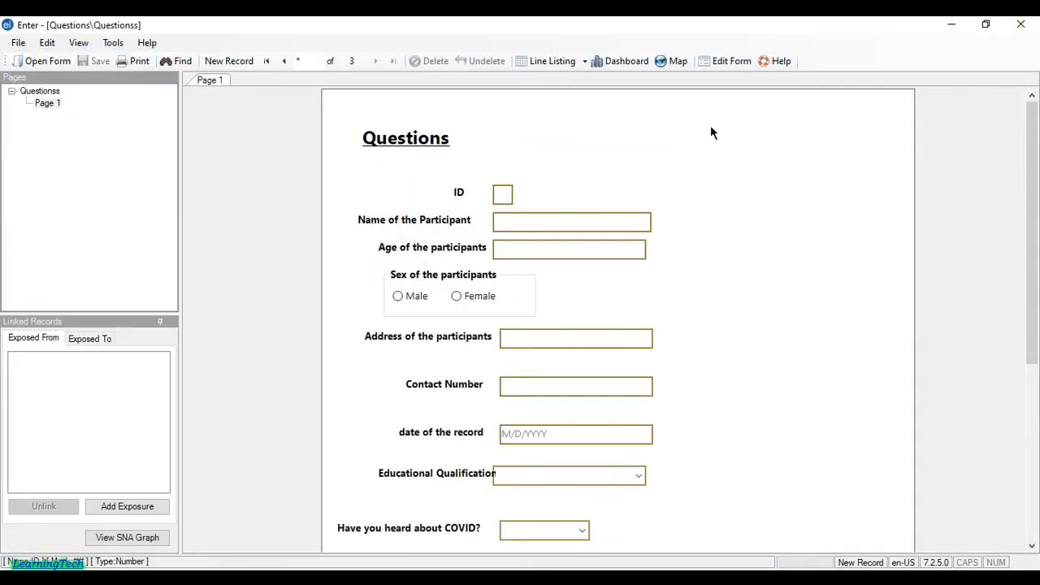
{"action": "left_click", "coordinate": [731, 63]}
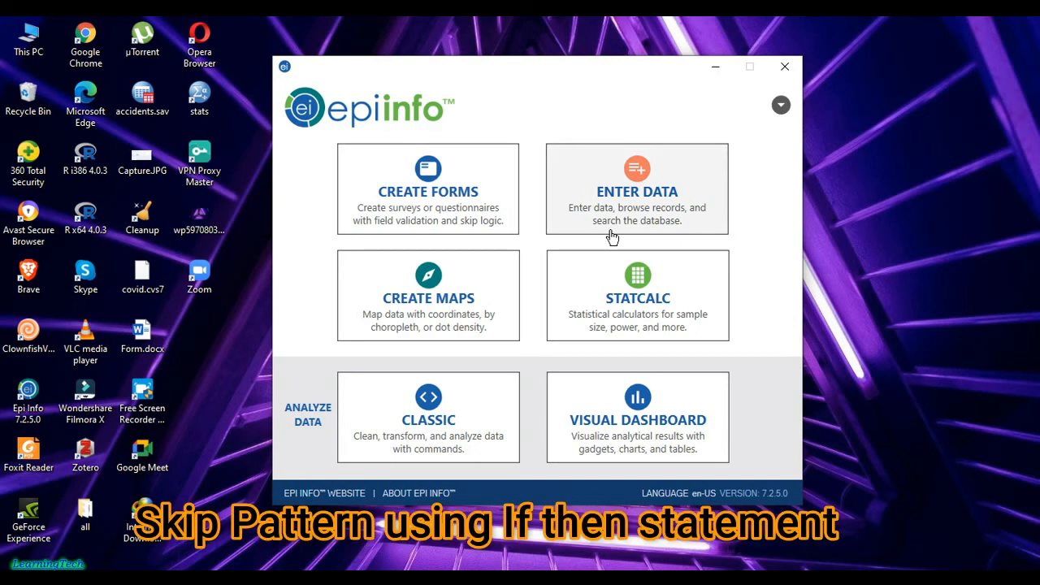
{"action": "left_click", "coordinate": [577, 442]}
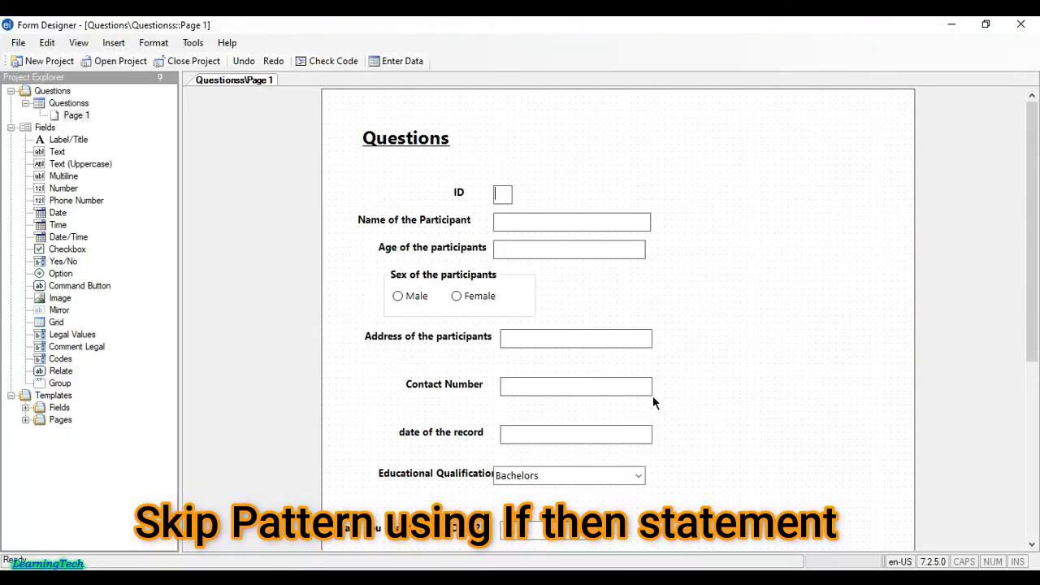
Check the Abroad field and its country follow-up question on the form, and open the Check Code editor
{"action": "scroll", "coordinate": [508, 271], "scroll_direction": "down", "scroll_amount": 4}
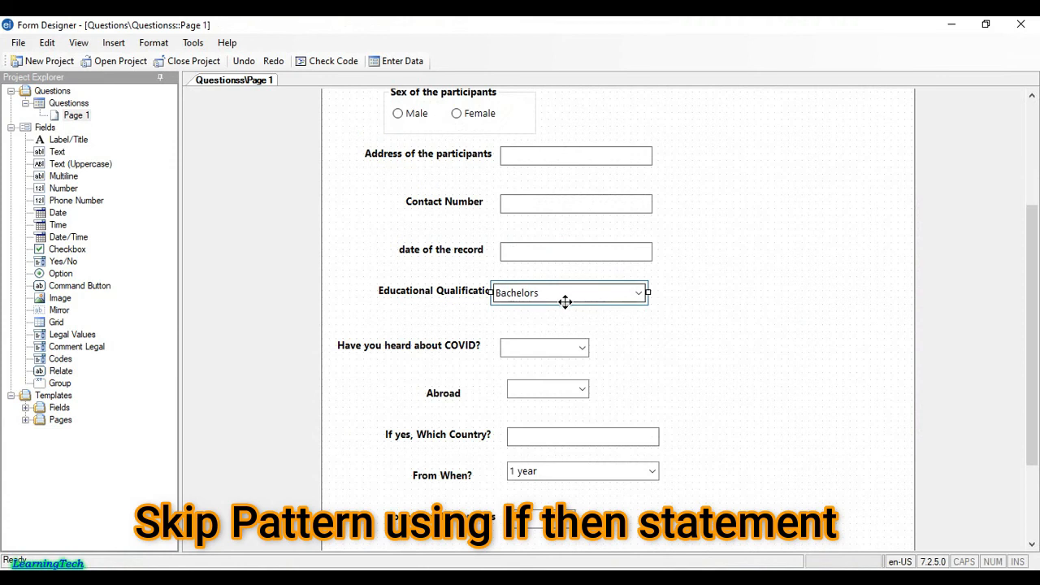
{"action": "scroll", "coordinate": [487, 337], "scroll_direction": "down", "scroll_amount": 2}
{"action": "left_click", "coordinate": [480, 342]}
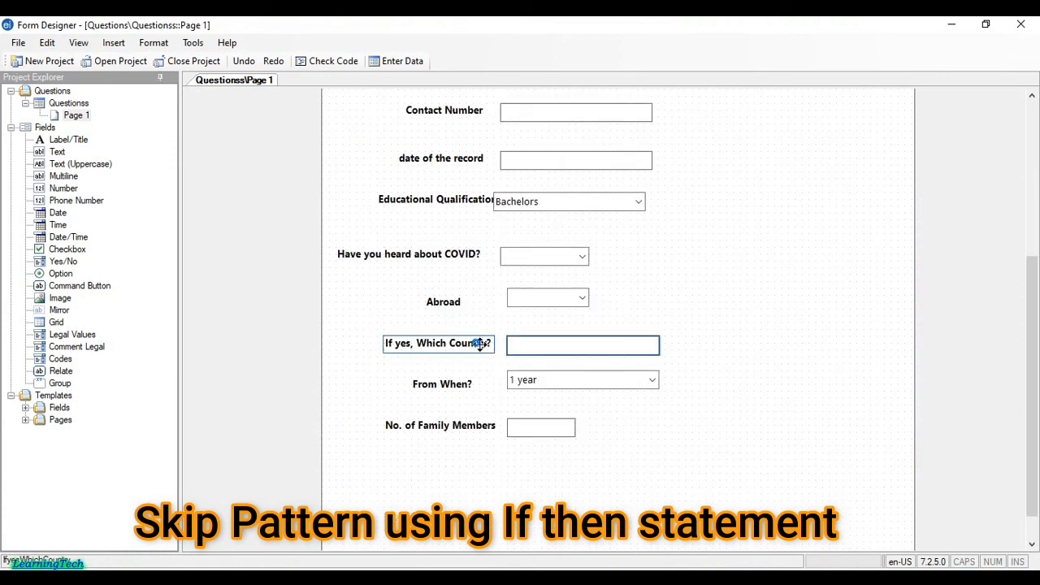
{"action": "left_click", "coordinate": [363, 236]}
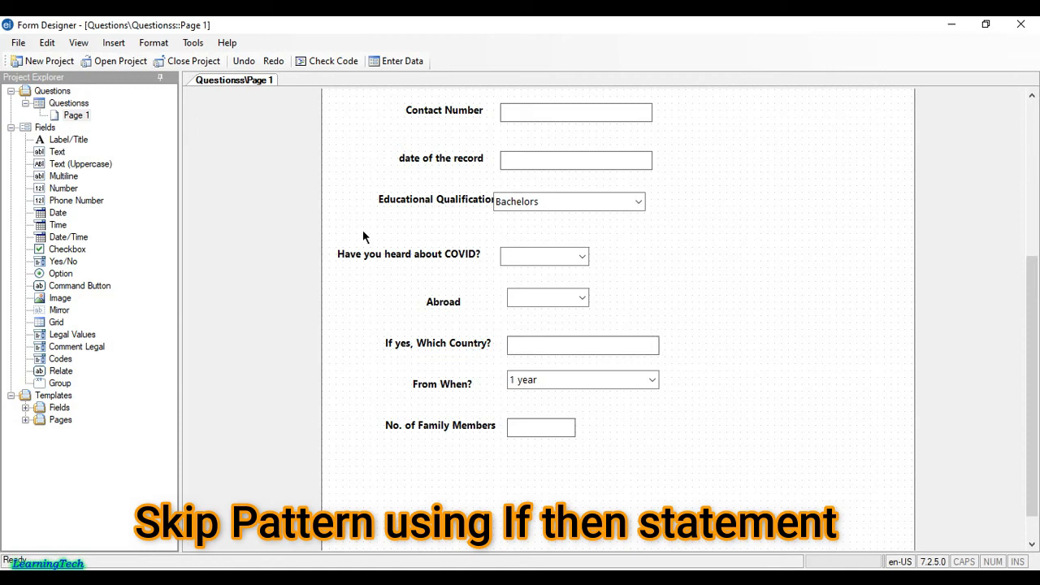
{"action": "left_click", "coordinate": [339, 64]}
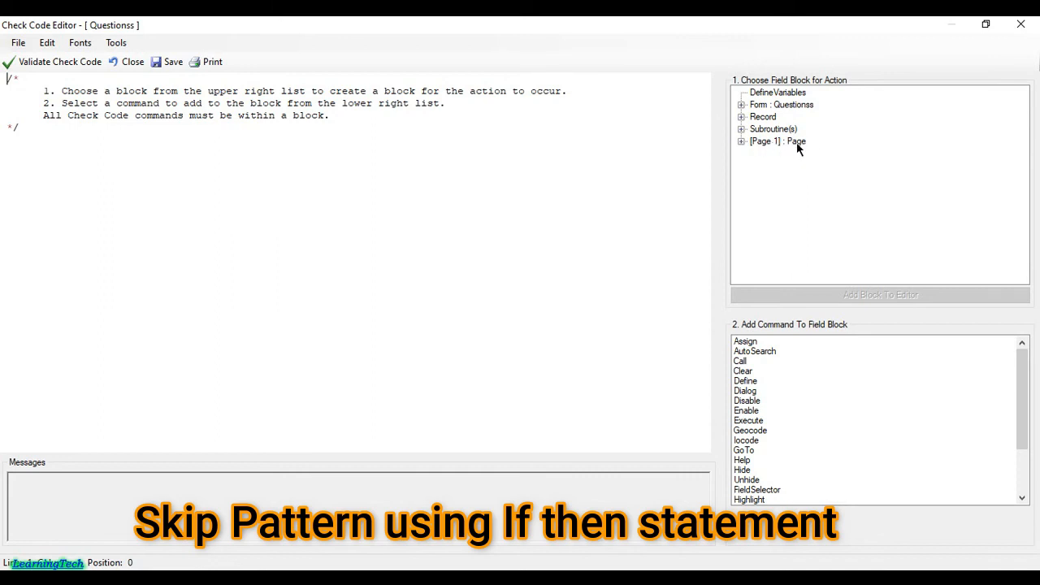
Add an After block for the Abroad field of Page 1 to the check code
{"action": "left_click", "coordinate": [741, 141]}
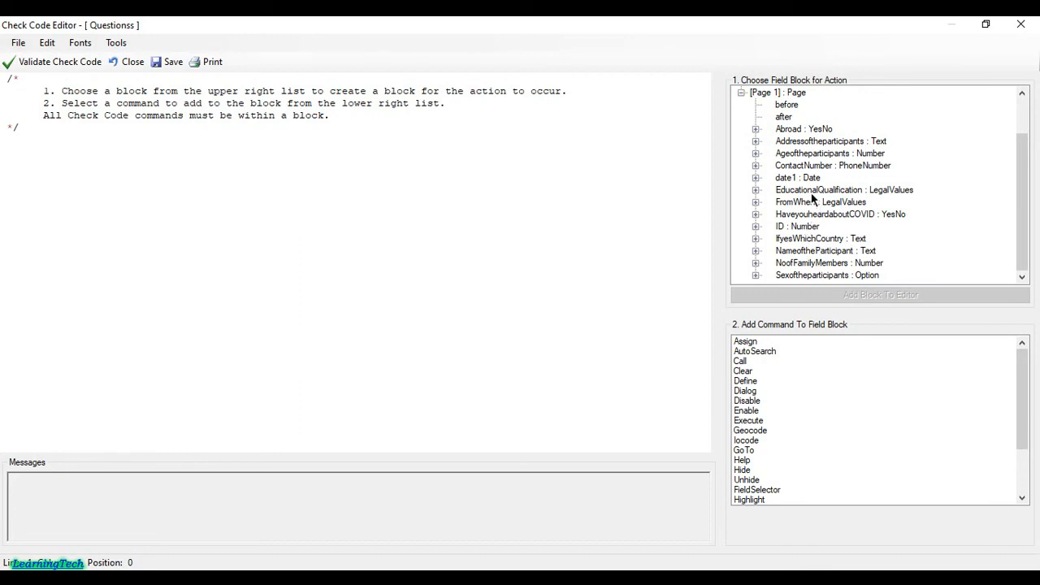
{"action": "left_click", "coordinate": [809, 131]}
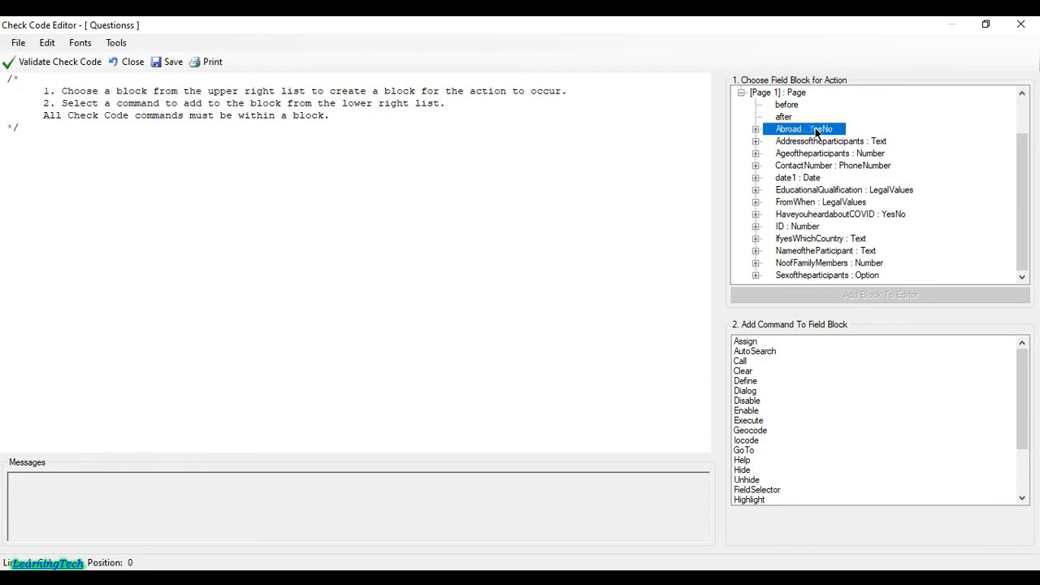
{"action": "left_click", "coordinate": [755, 131]}
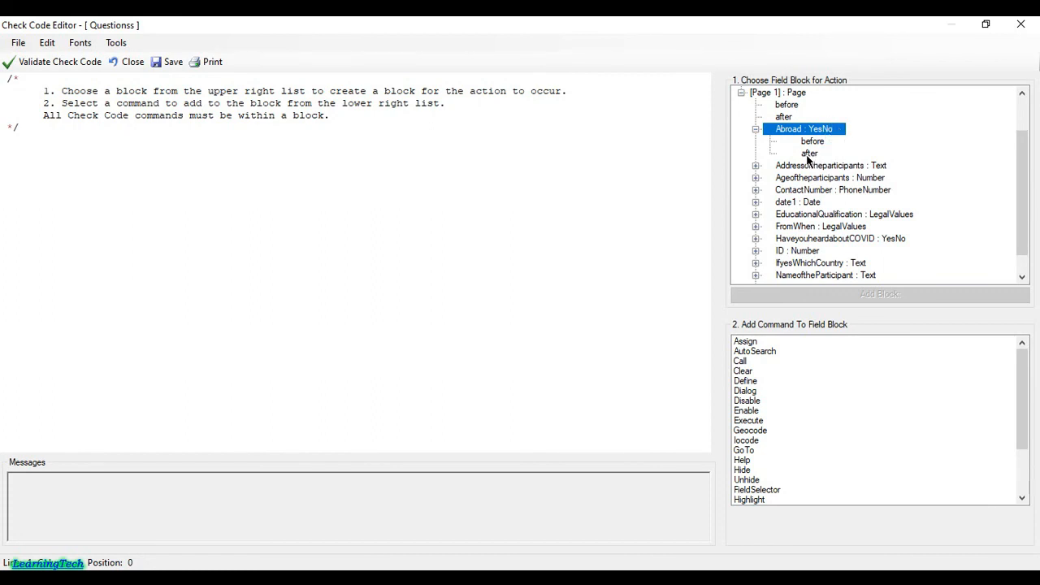
{"action": "left_click", "coordinate": [808, 155]}
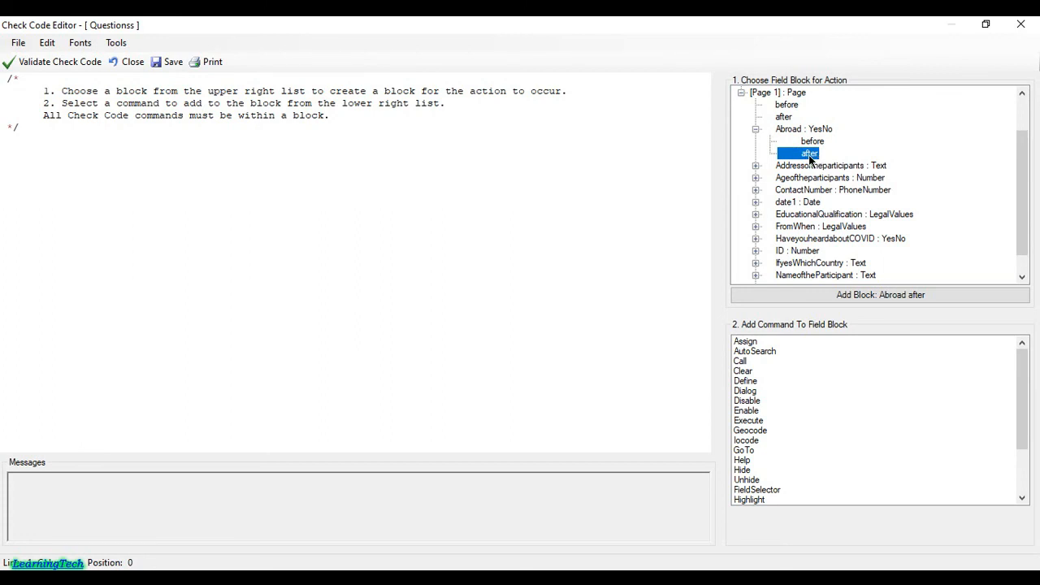
{"action": "double_click", "coordinate": [810, 155]}
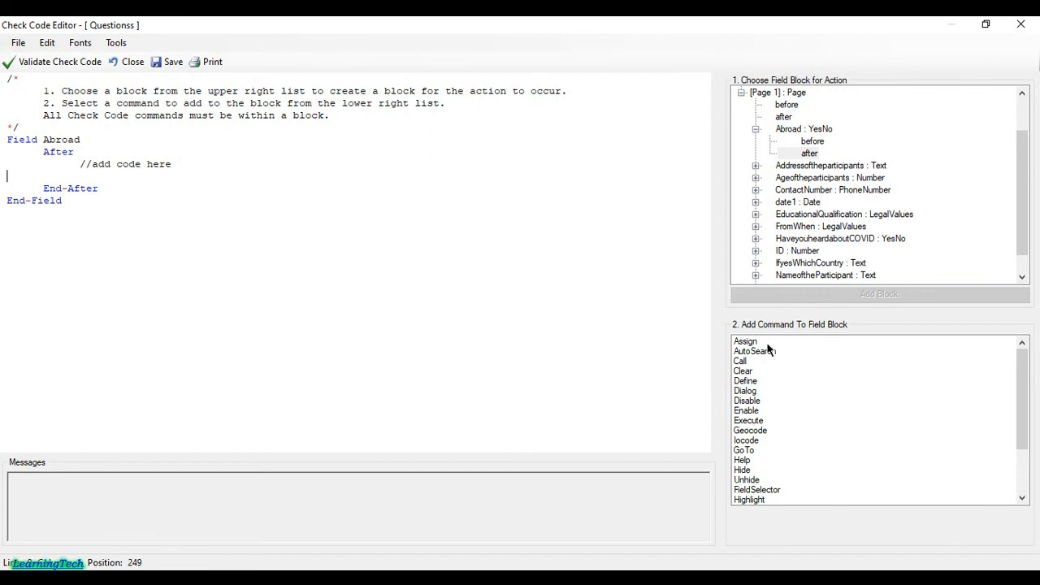
Start an If command in the Abroad After block with the condition Abroad = (-), meaning No
{"action": "left_click", "coordinate": [1022, 367]}
{"action": "left_click_drag", "start_coordinate": [1021, 372], "coordinate": [1022, 400]}
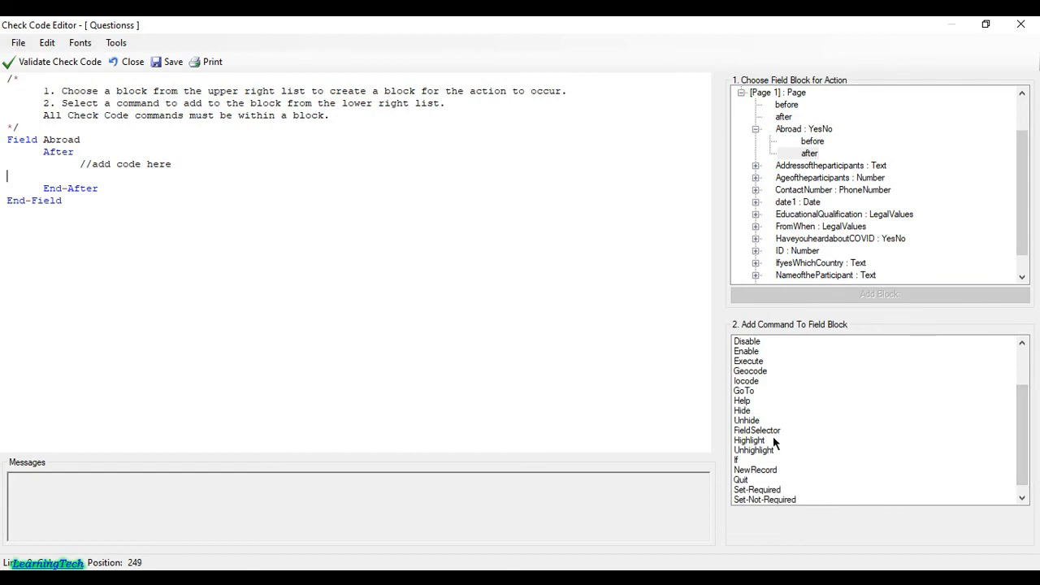
{"action": "double_click", "coordinate": [738, 460]}
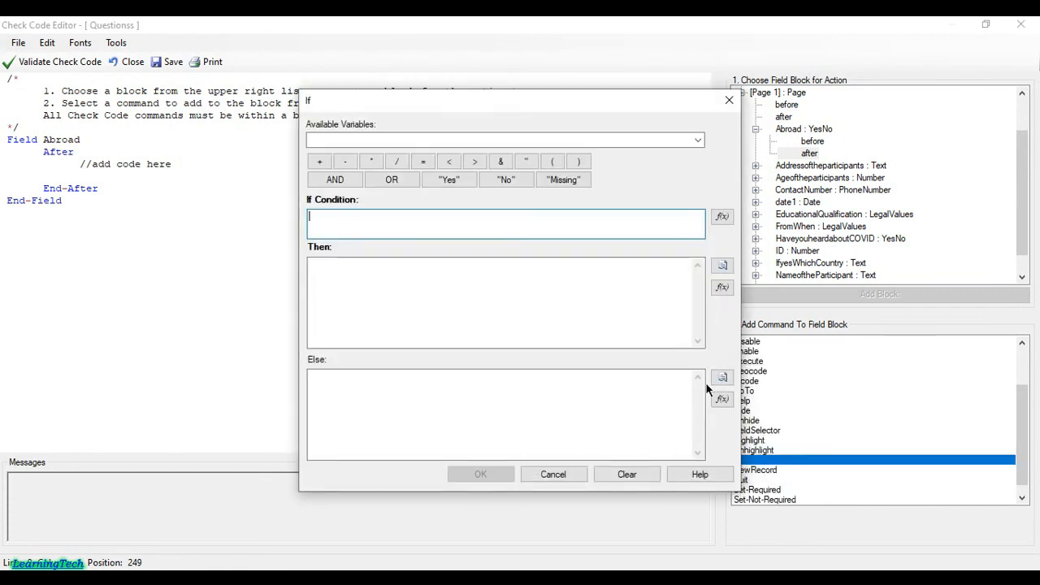
{"action": "left_click_drag", "start_coordinate": [593, 104], "coordinate": [595, 91]}
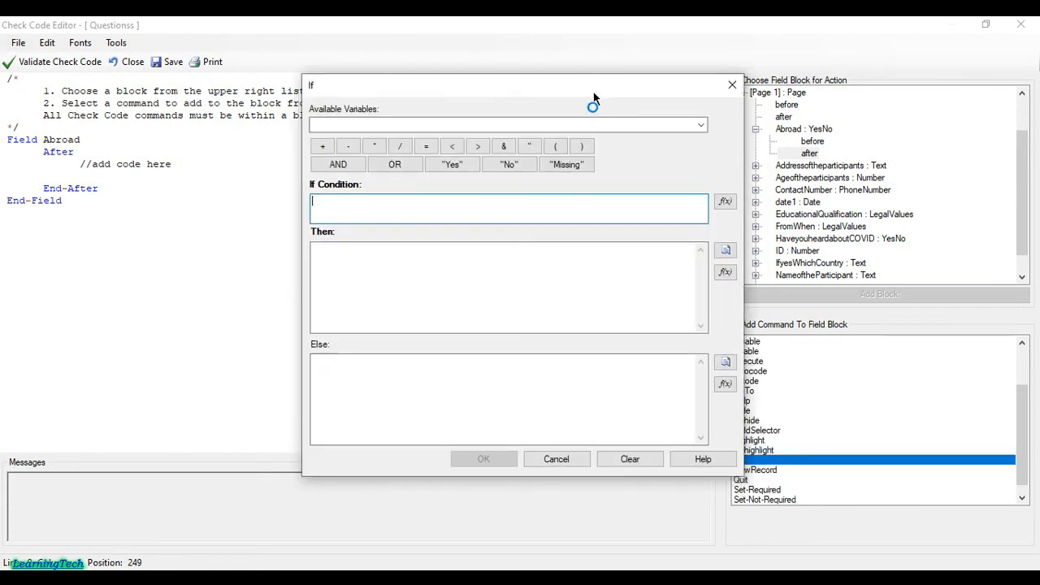
{"action": "left_click", "coordinate": [478, 124]}
{"action": "left_click", "coordinate": [701, 123]}
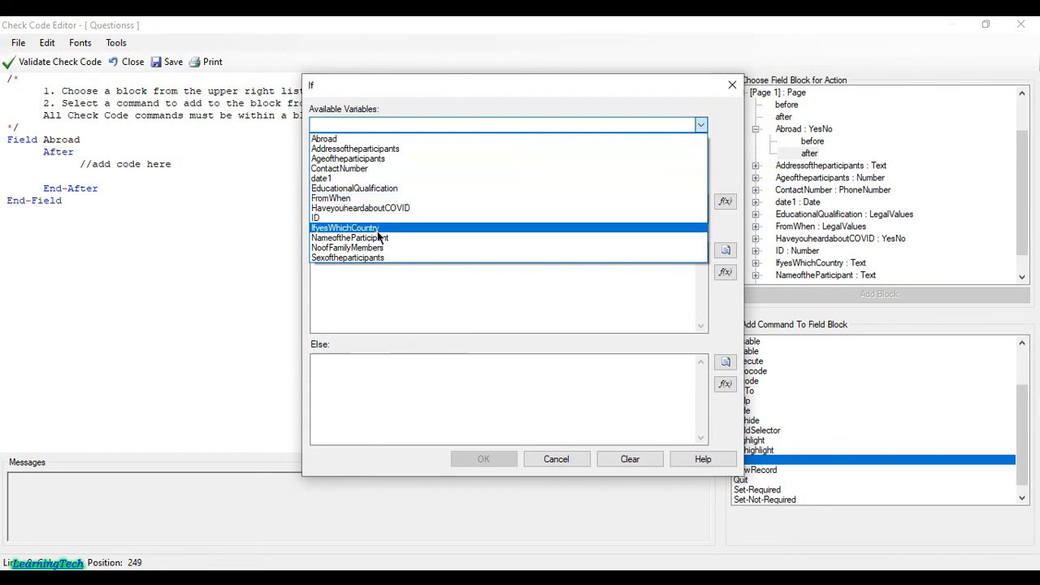
{"action": "left_click", "coordinate": [377, 139]}
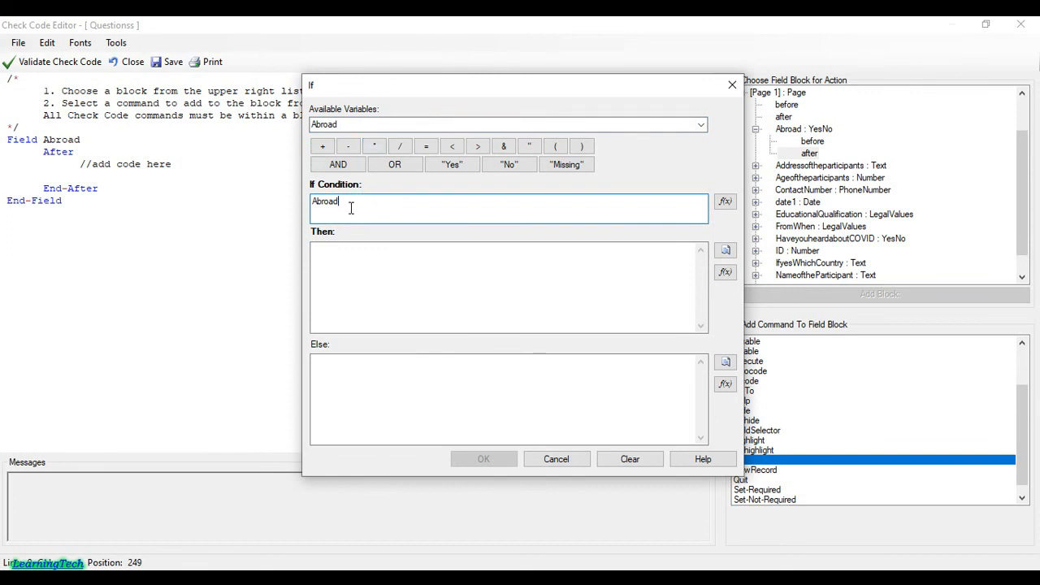
{"action": "left_click", "coordinate": [427, 147]}
{"action": "left_click", "coordinate": [507, 165]}
Set the Then action to GOTO NoofFamilyMembers and insert the finished If statement into the check code
{"action": "left_click", "coordinate": [726, 251]}
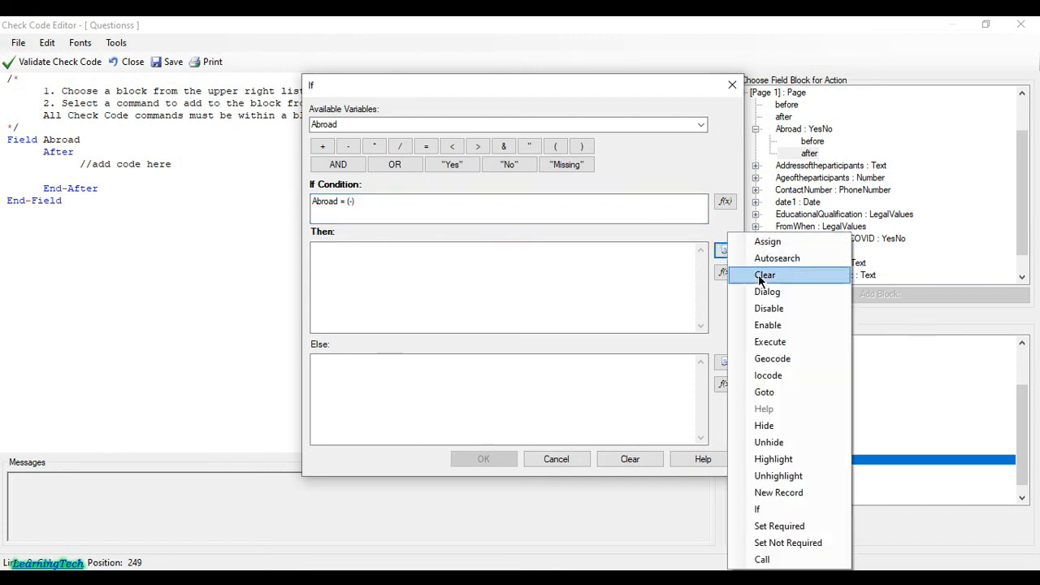
{"action": "left_click", "coordinate": [785, 396]}
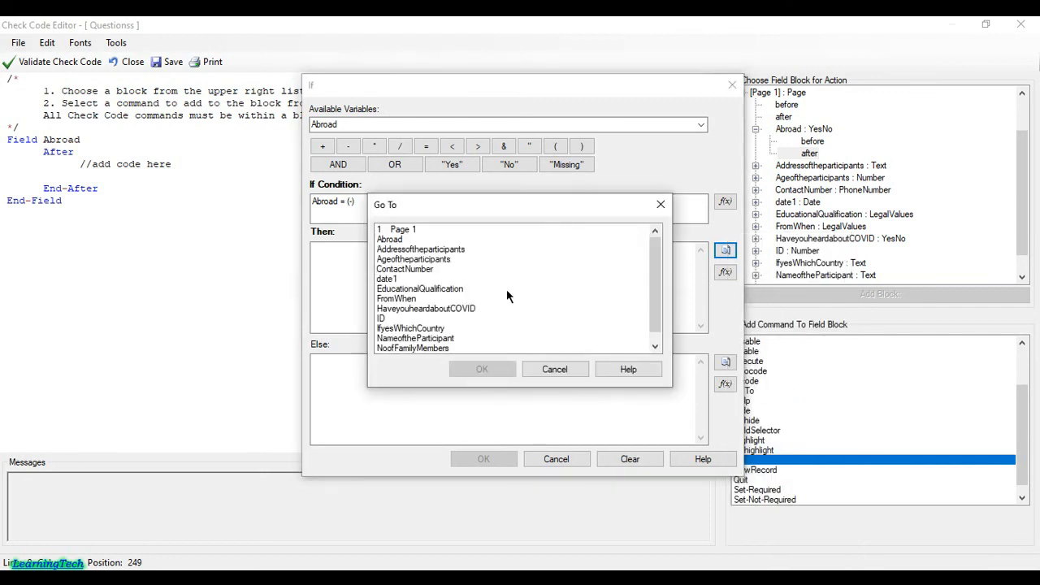
{"action": "left_click_drag", "start_coordinate": [655, 287], "coordinate": [658, 328]}
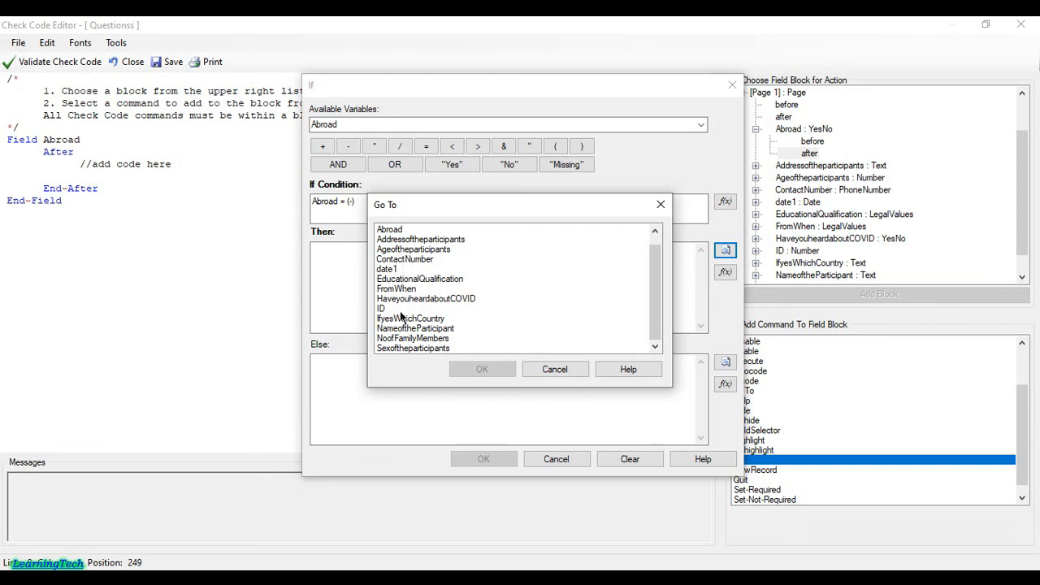
{"action": "left_click", "coordinate": [419, 340]}
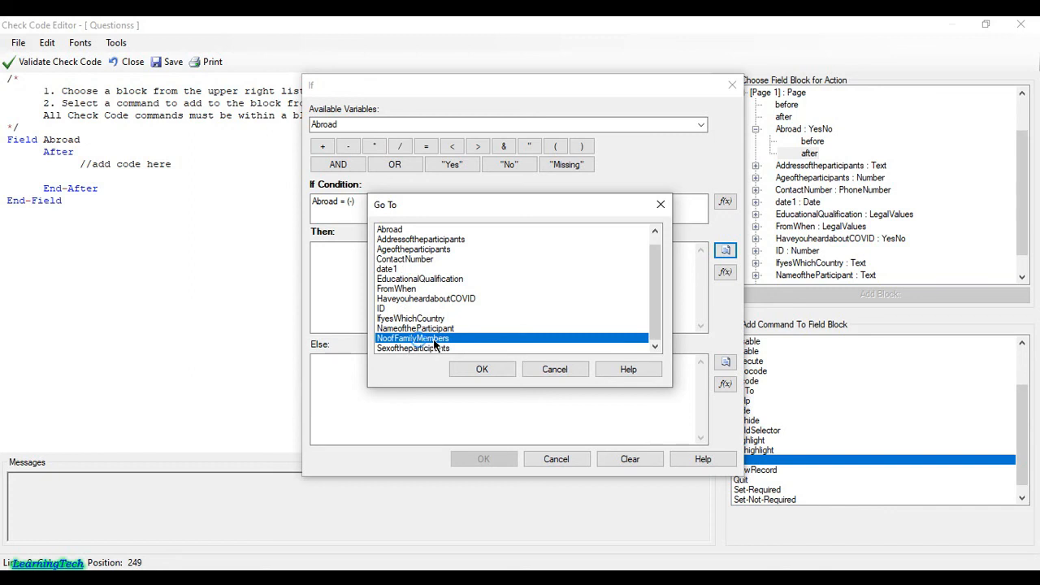
{"action": "left_click", "coordinate": [506, 372]}
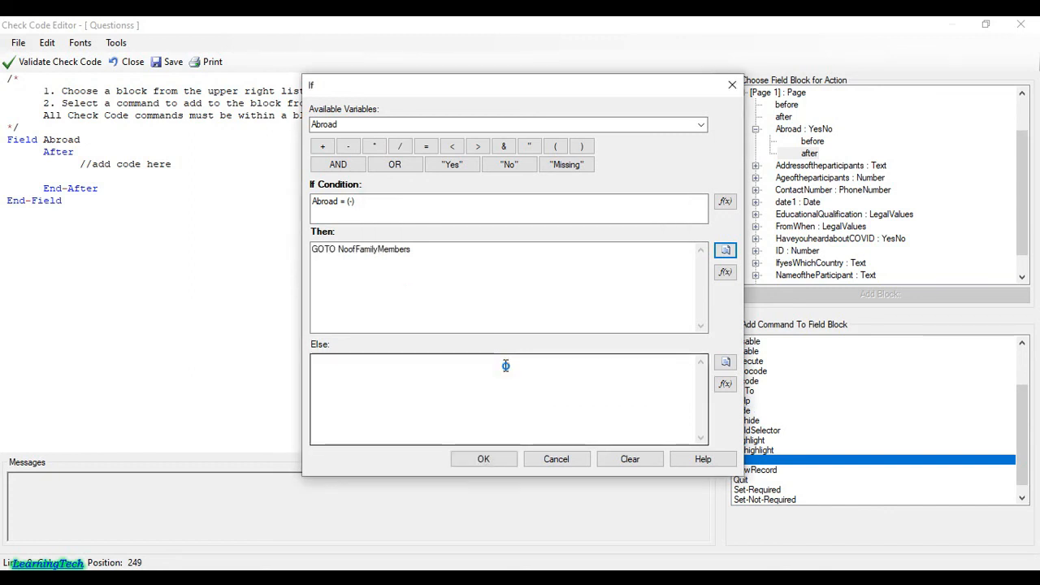
{"action": "left_click", "coordinate": [488, 462]}
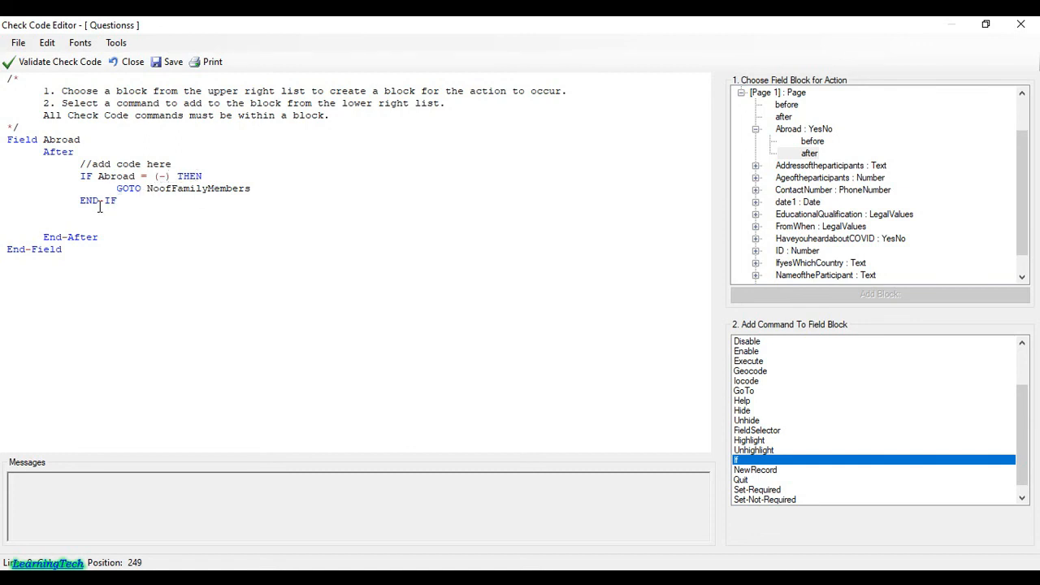
Save the check code, close its editor, and open the questionnaire for data entry
{"action": "left_click", "coordinate": [171, 62]}
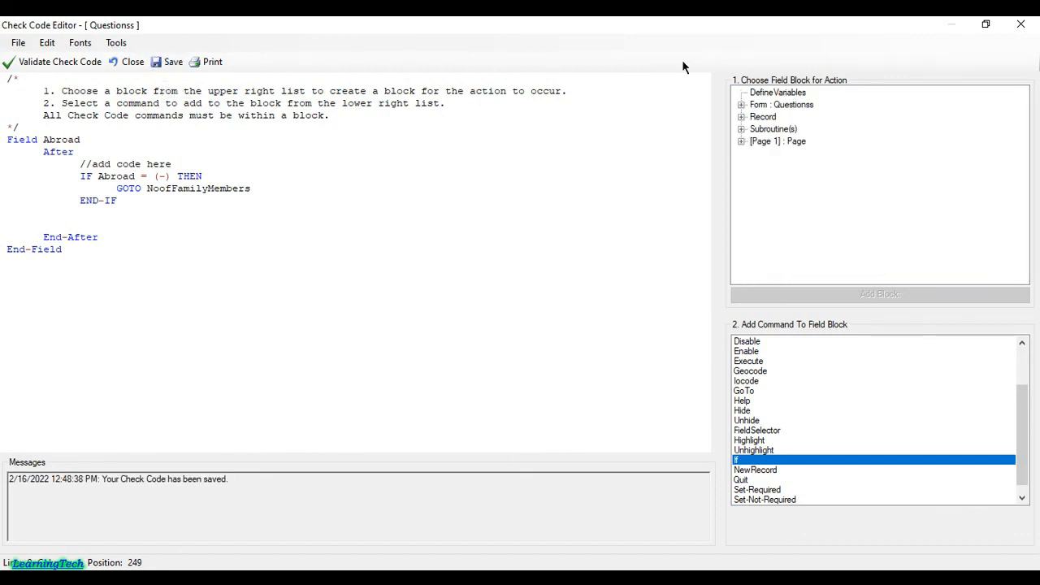
{"action": "left_click", "coordinate": [1022, 25]}
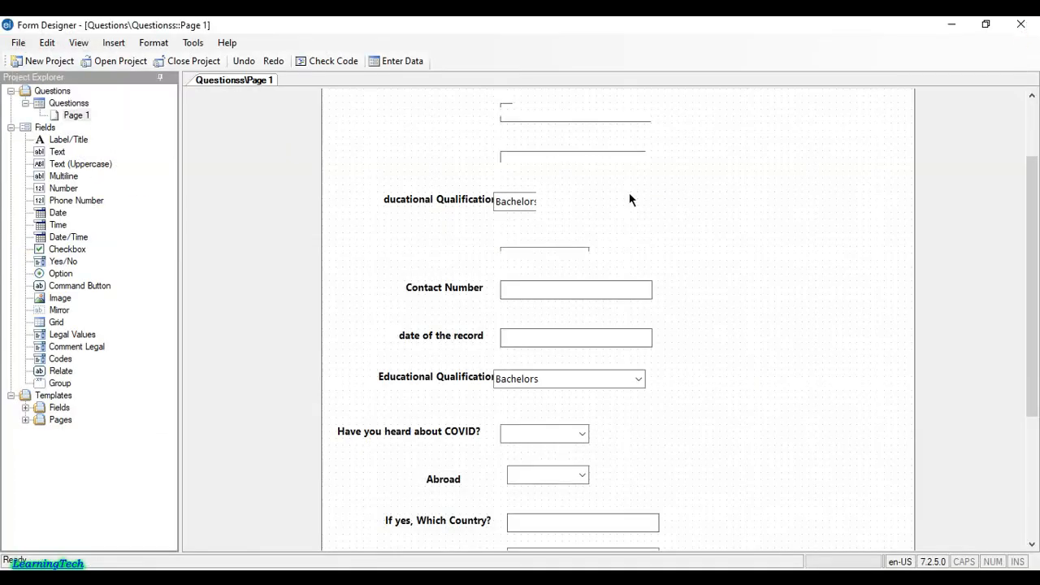
{"action": "left_click", "coordinate": [400, 62]}
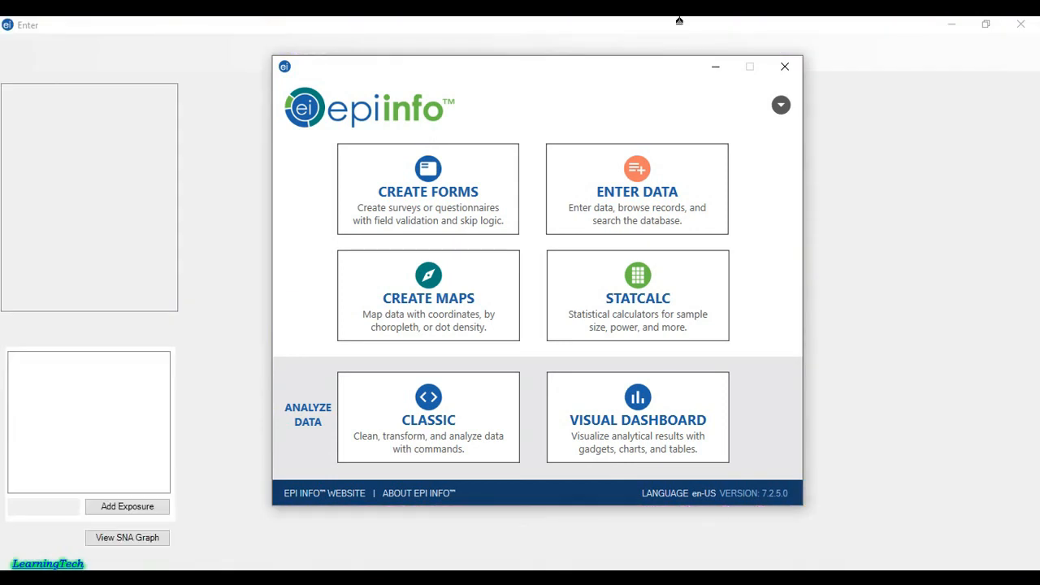
{"action": "left_click", "coordinate": [681, 23]}
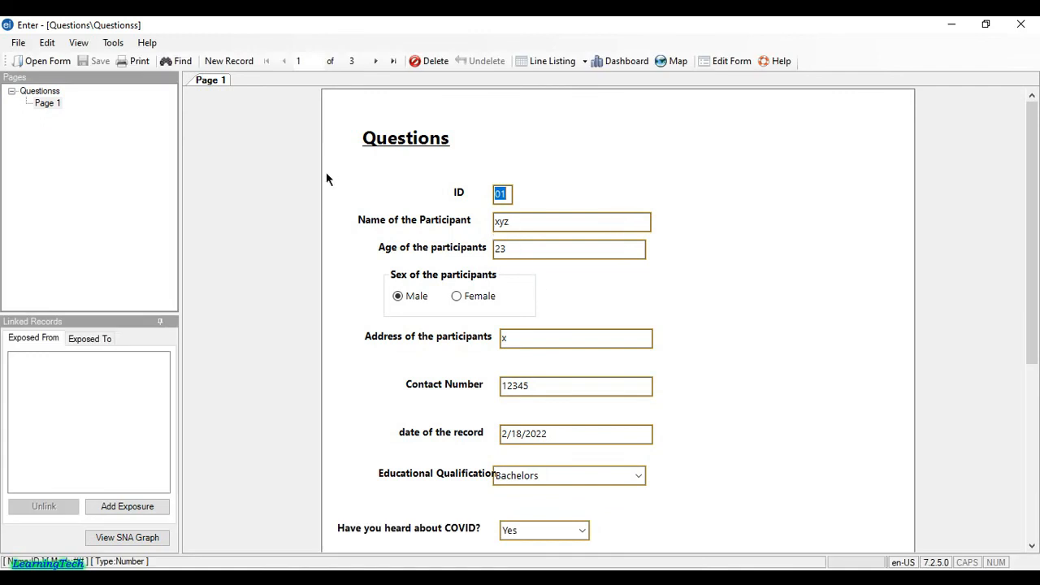
Start a new record and enter the participant's ID and name, age 34, and sex Female
{"action": "left_click", "coordinate": [236, 64]}
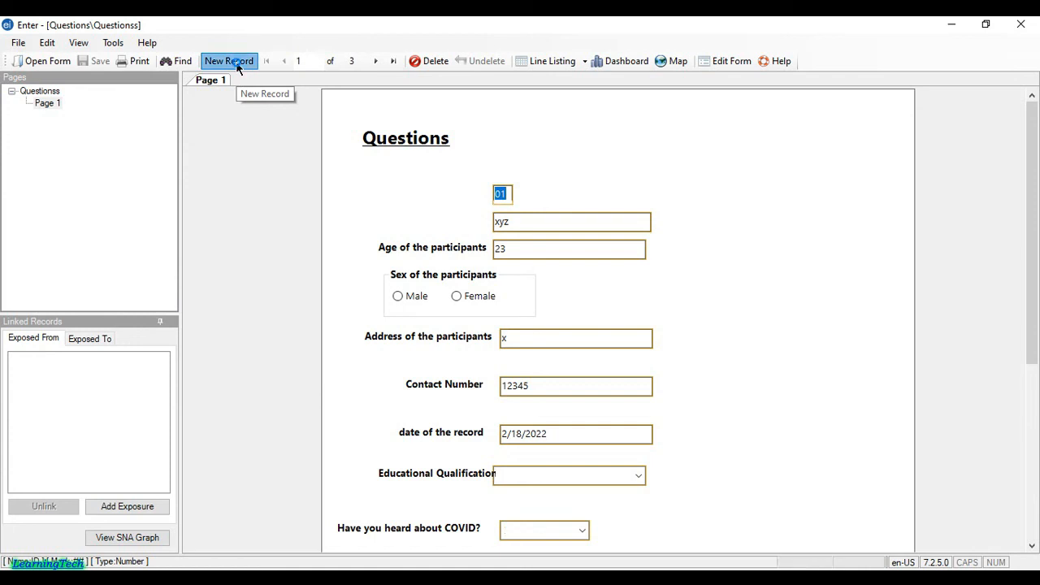
{"action": "left_click", "coordinate": [501, 196]}
{"action": "type", "text": "04"}
{"action": "left_click", "coordinate": [536, 221]}
{"action": "type", "text": "ghjkl"}
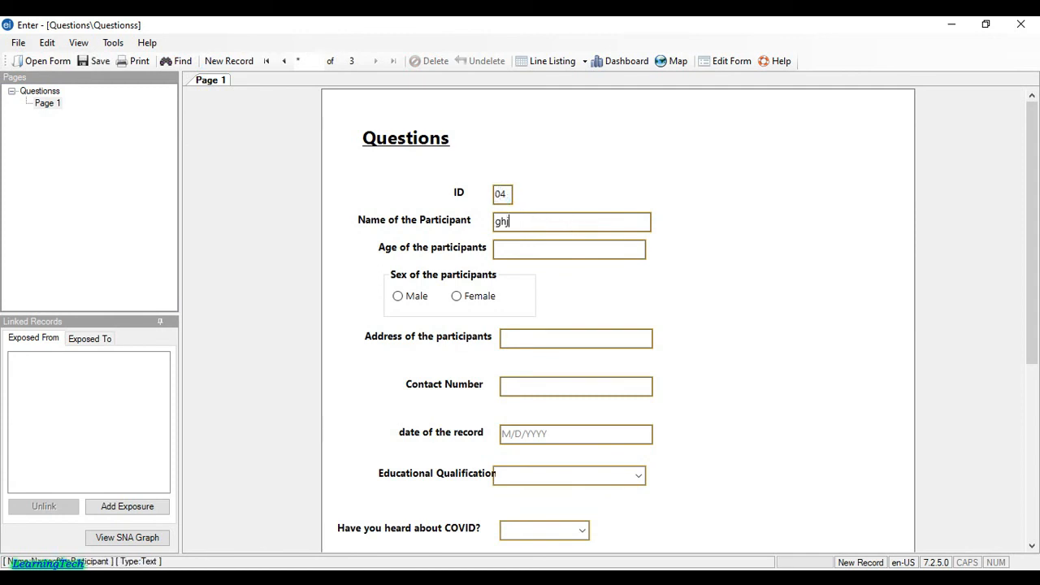
{"action": "left_click", "coordinate": [592, 250]}
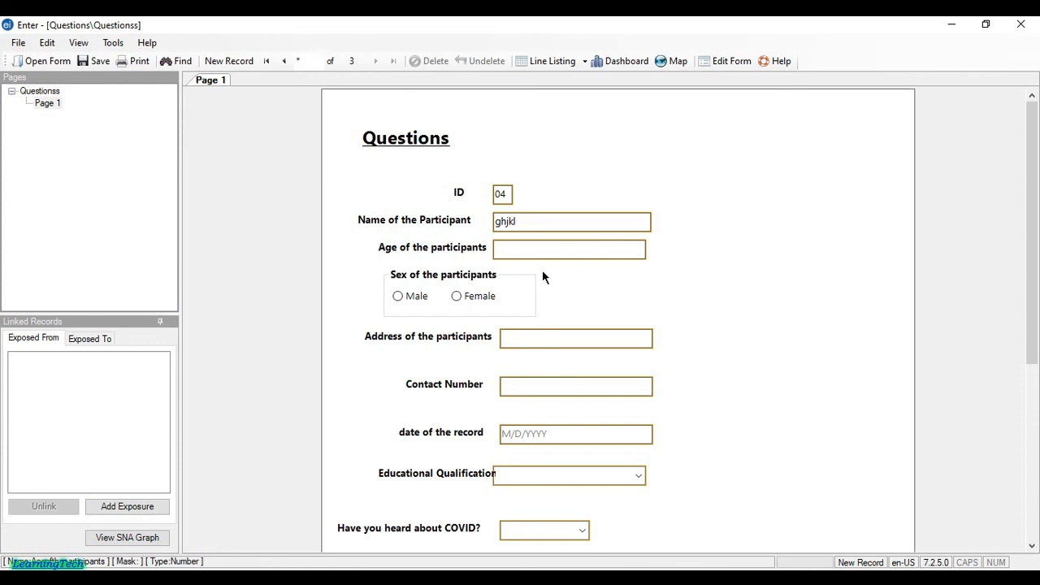
{"action": "type", "text": "34"}
{"action": "left_click", "coordinate": [456, 297]}
Enter the participant's address and contact number, and set the date of the record to 2/16/2022
{"action": "left_click", "coordinate": [540, 342]}
{"action": "type", "text": "zxcvb"}
{"action": "left_click", "coordinate": [535, 387]}
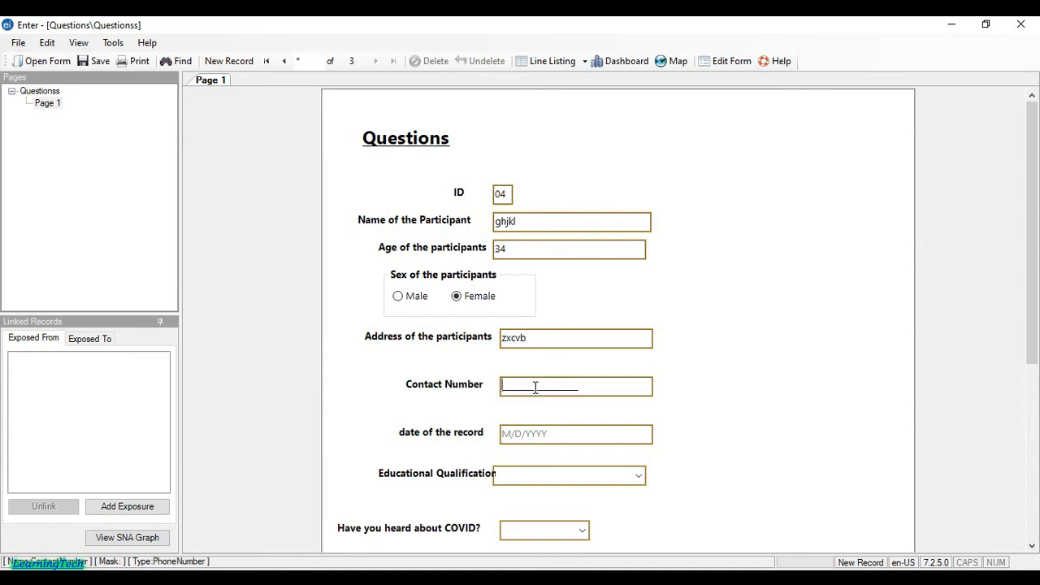
{"action": "type", "text": "76543"}
{"action": "left_click", "coordinate": [555, 432]}
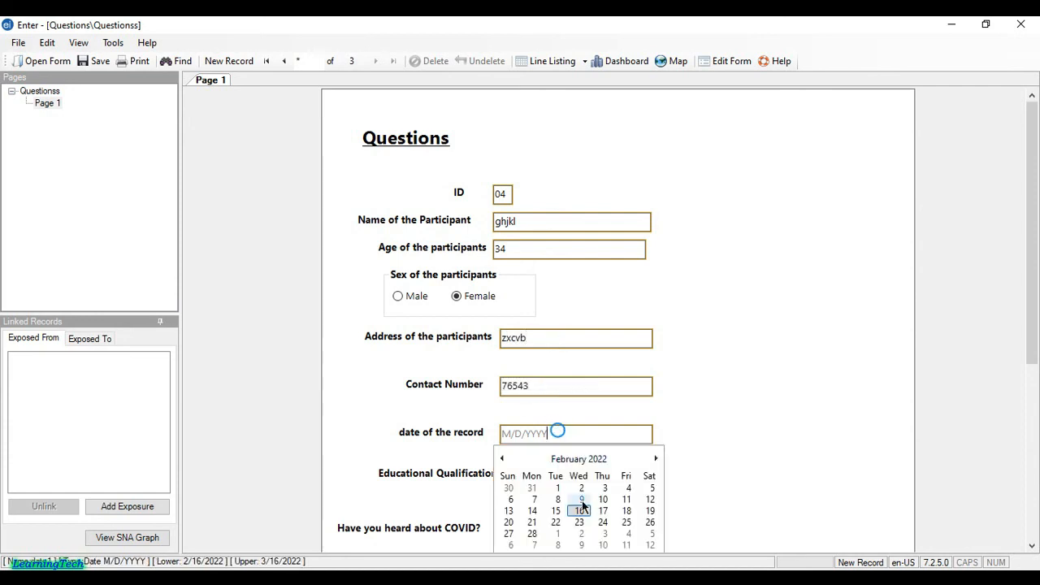
{"action": "left_click", "coordinate": [580, 510]}
Set Educational Qualification to High School and answer Yes to having heard about COVID
{"action": "scroll", "coordinate": [642, 365], "scroll_direction": "down", "scroll_amount": 1}
{"action": "left_click", "coordinate": [638, 382]}
{"action": "left_click", "coordinate": [593, 415]}
{"action": "scroll", "coordinate": [642, 374], "scroll_direction": "down", "scroll_amount": 2}
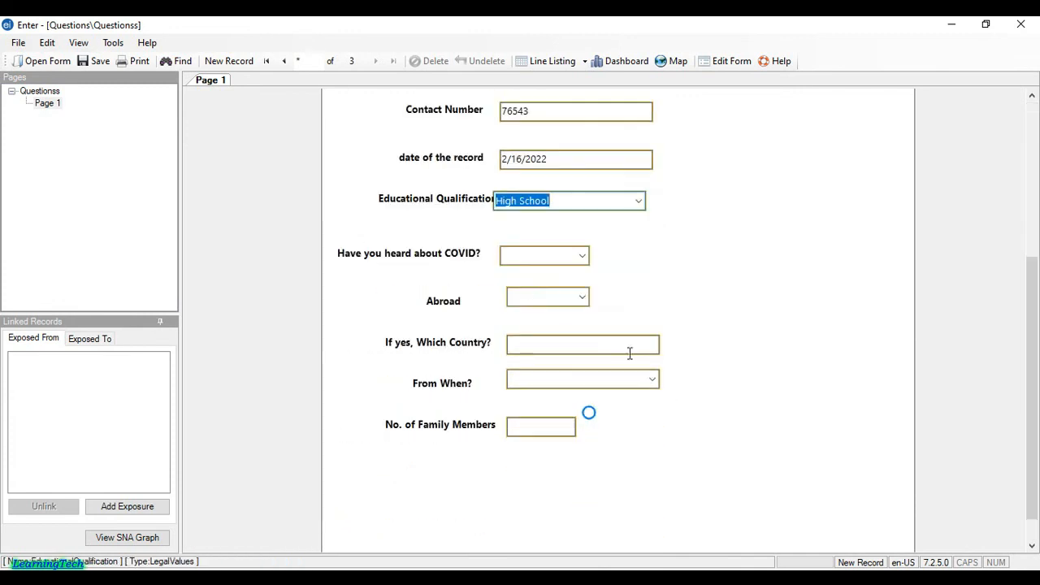
{"action": "left_click", "coordinate": [581, 255]}
{"action": "left_click", "coordinate": [537, 281]}
Answer No to Abroad and leave the field to test the skip to No. of Family Members
{"action": "left_click", "coordinate": [583, 297]}
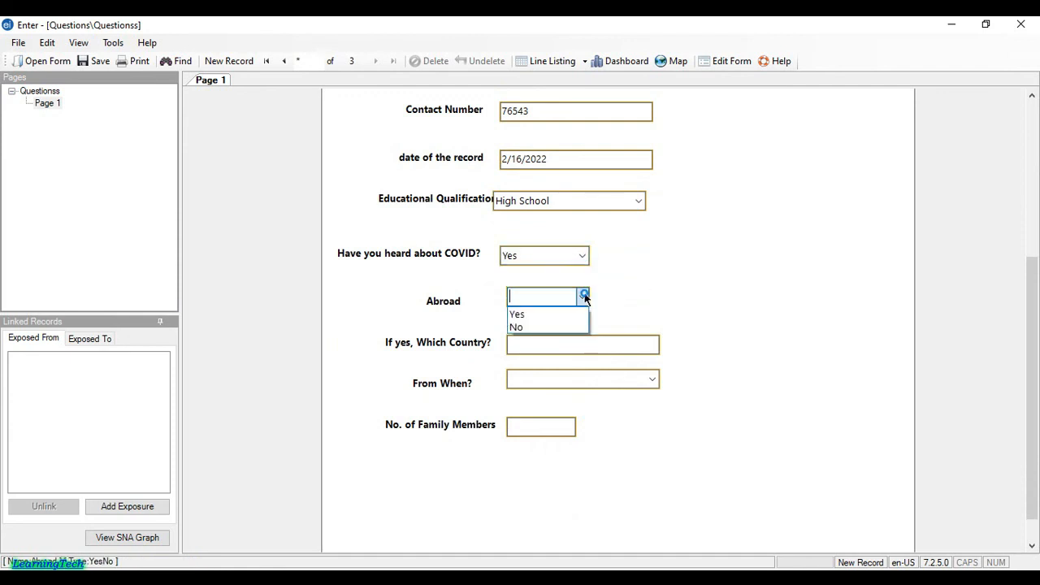
{"action": "left_click", "coordinate": [585, 296]}
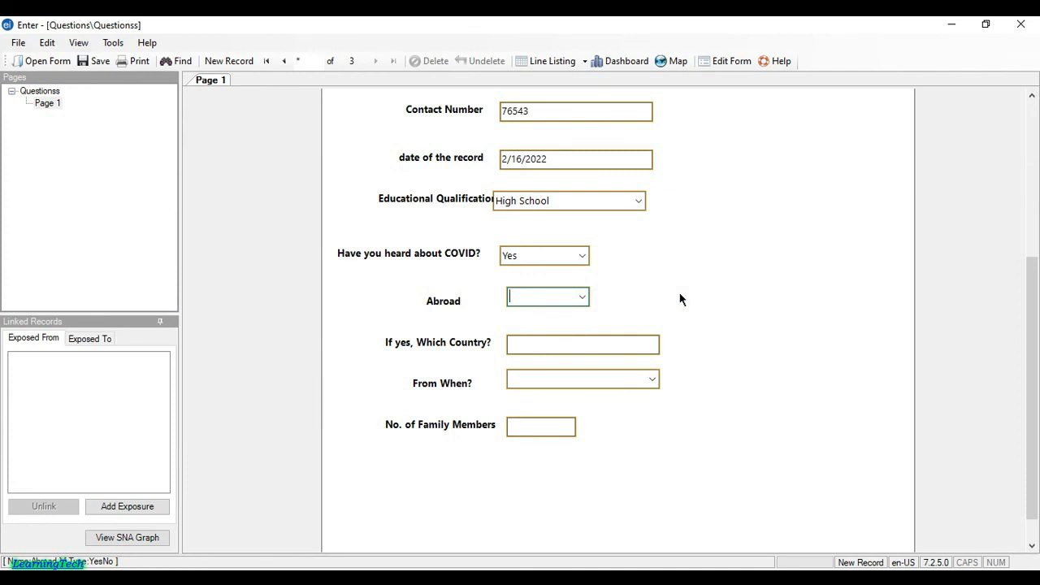
{"action": "left_click", "coordinate": [583, 295]}
{"action": "left_click", "coordinate": [540, 329]}
{"action": "key", "text": "Tab"}
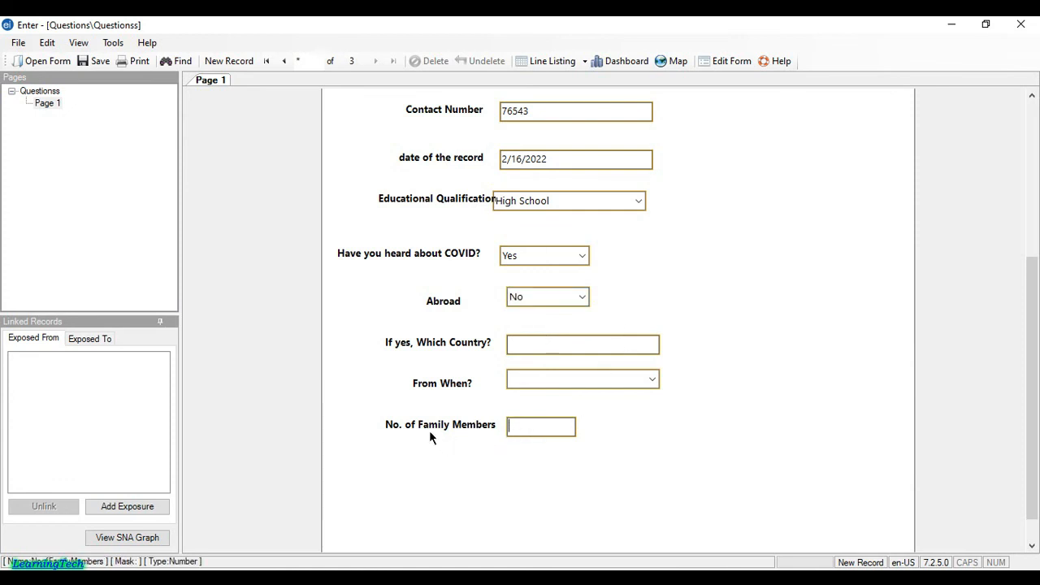
{"action": "left_click", "coordinate": [583, 298]}
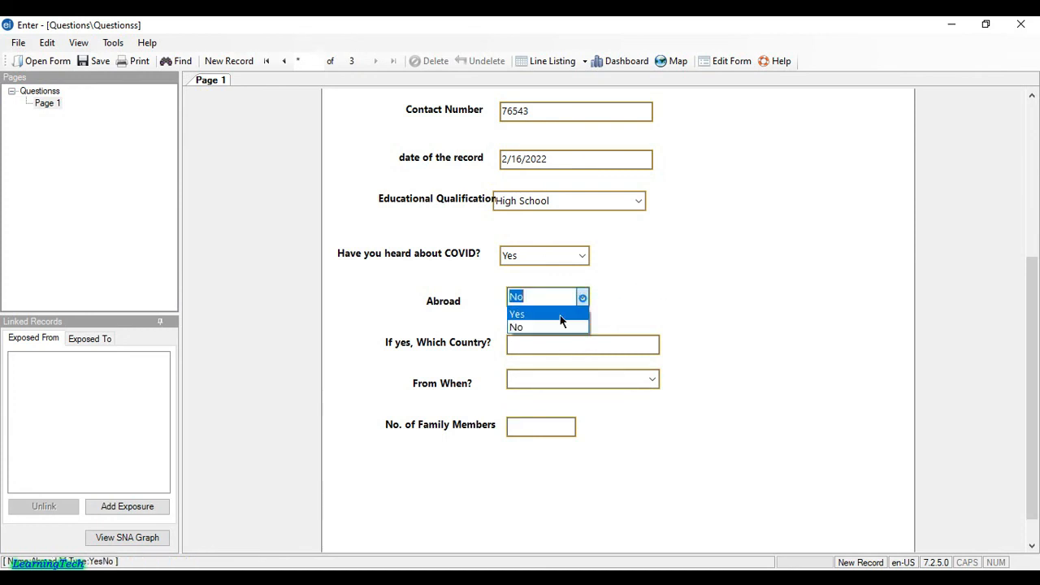
{"action": "left_click", "coordinate": [546, 324]}
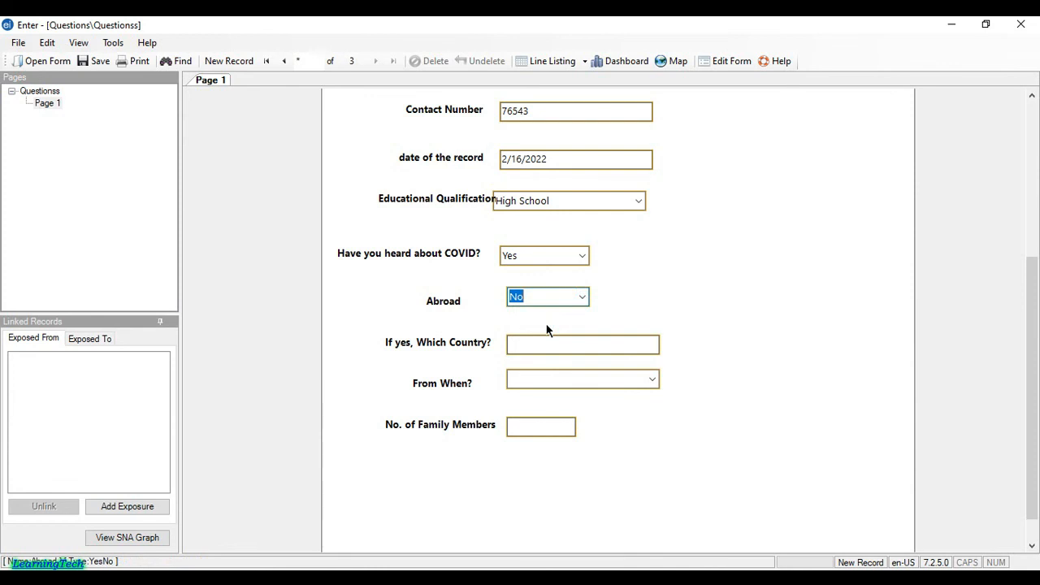
{"action": "key", "text": "Tab"}
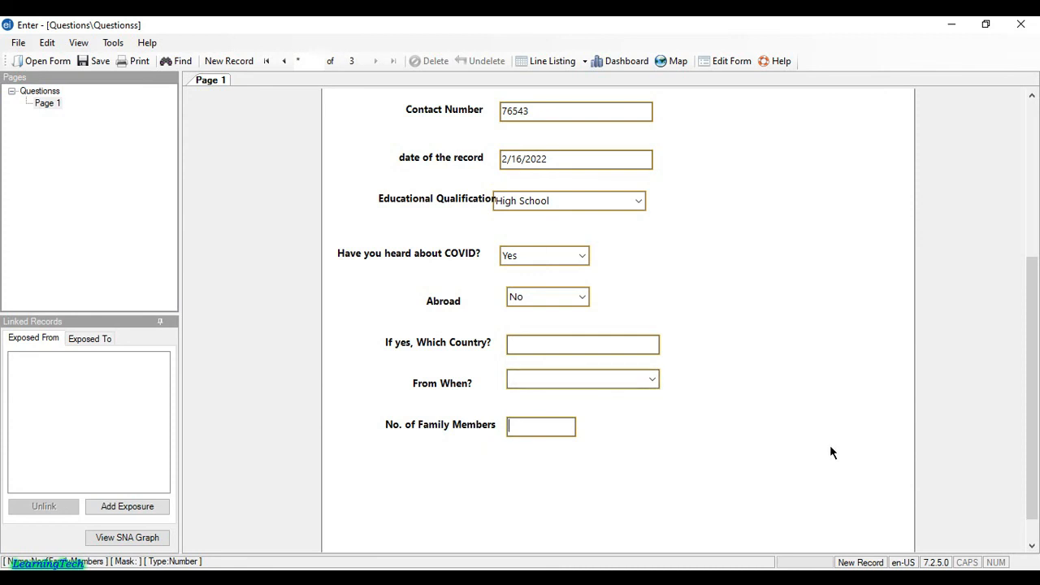
Look over the record's answers and try to save it with the country field left empty
{"action": "scroll", "coordinate": [706, 458], "scroll_direction": "up", "scroll_amount": 5}
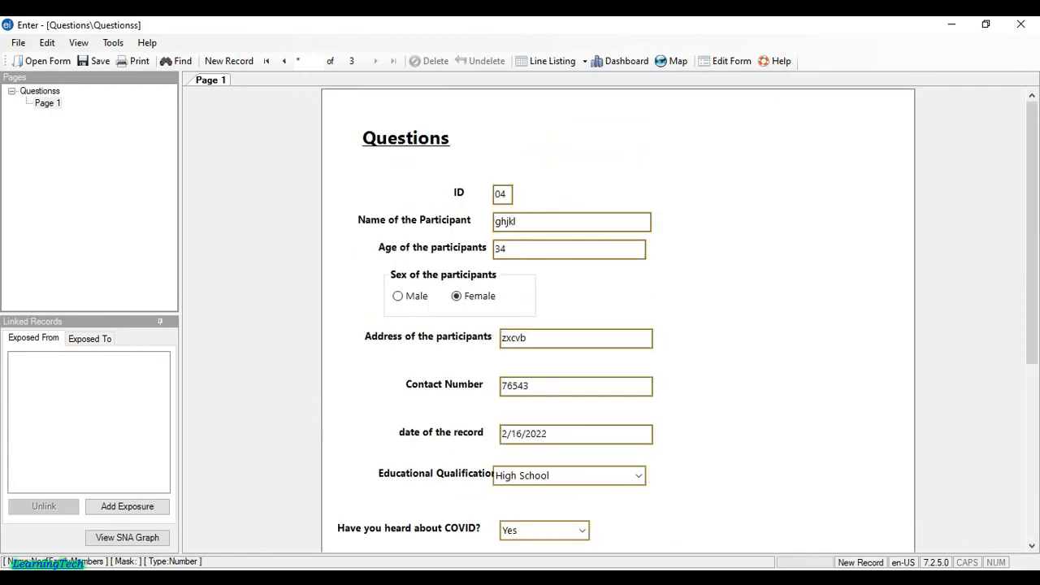
{"action": "scroll", "coordinate": [618, 325], "scroll_direction": "down", "scroll_amount": 2}
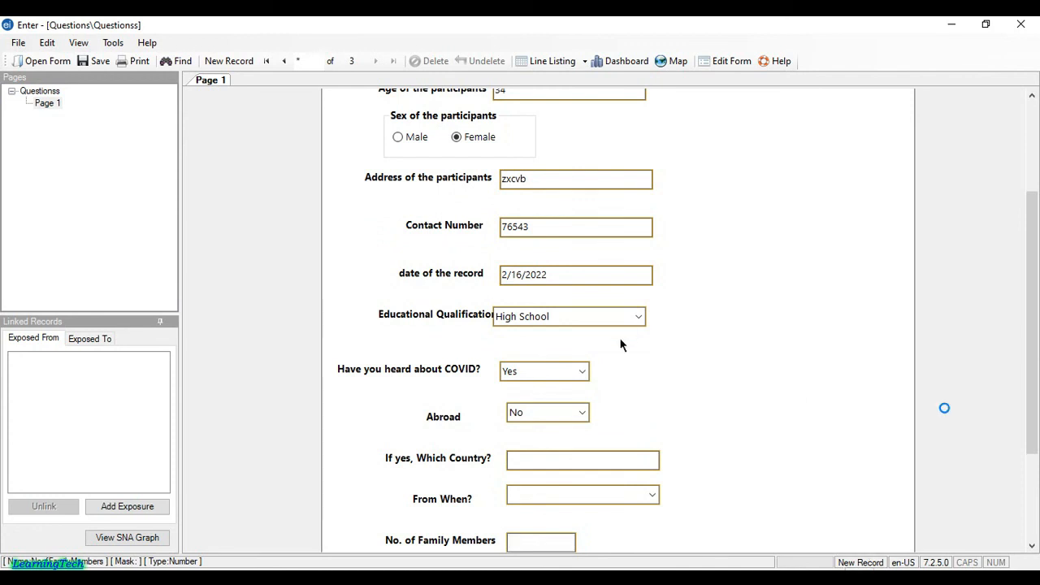
{"action": "scroll", "coordinate": [624, 339], "scroll_direction": "up", "scroll_amount": 2}
{"action": "scroll", "coordinate": [623, 339], "scroll_direction": "down", "scroll_amount": 4}
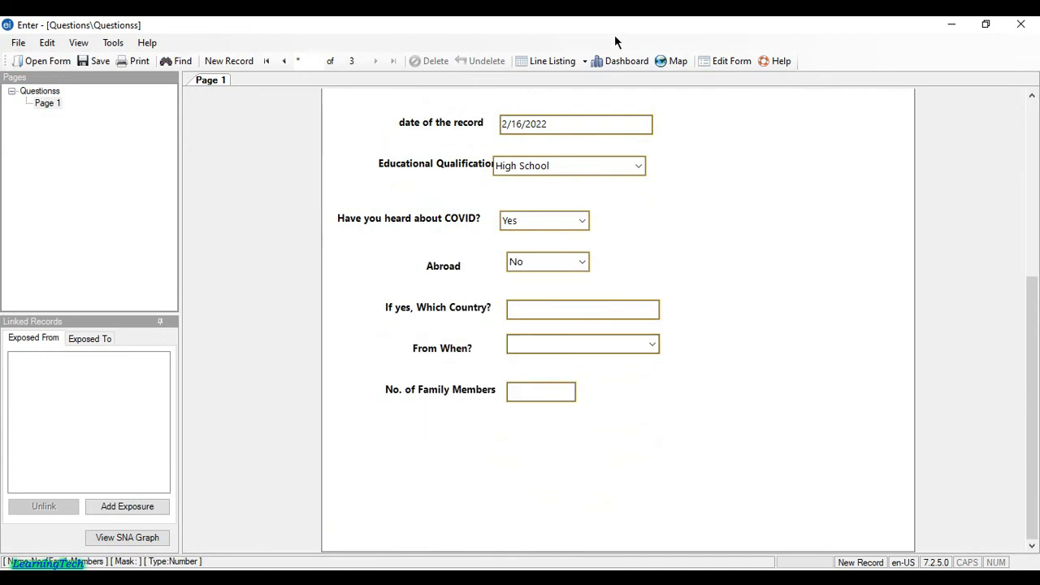
{"action": "left_click", "coordinate": [100, 64]}
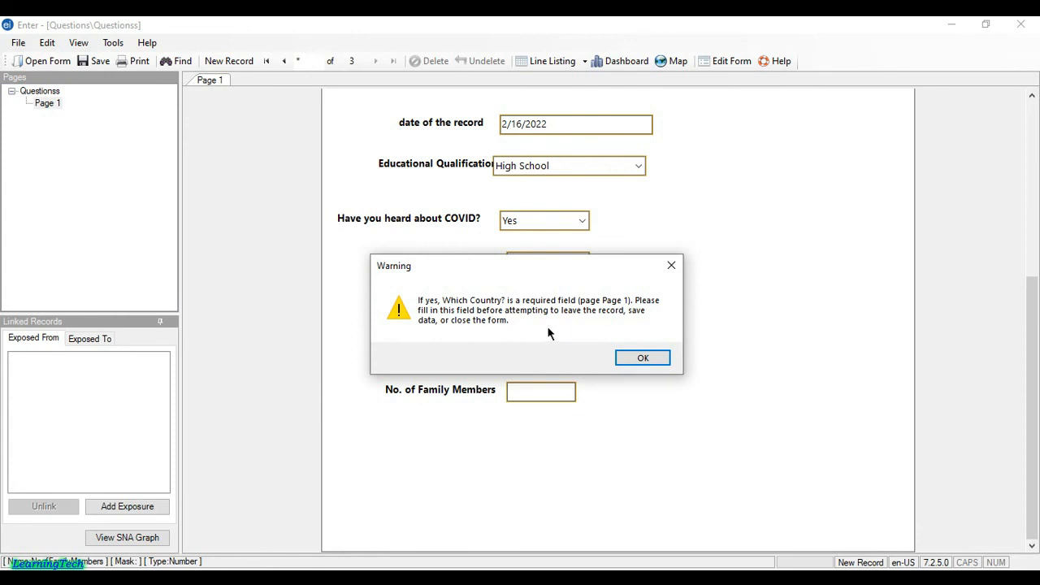
{"action": "left_click", "coordinate": [642, 361]}
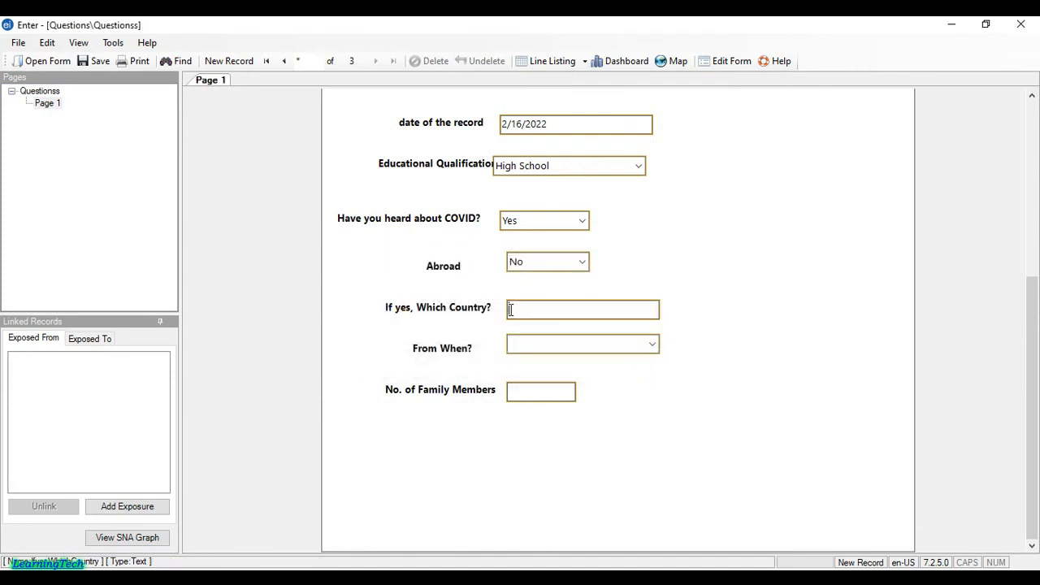
Return to the form design without saving the record, and make the "If yes, Which Country?" field not required
{"action": "left_click", "coordinate": [726, 62]}
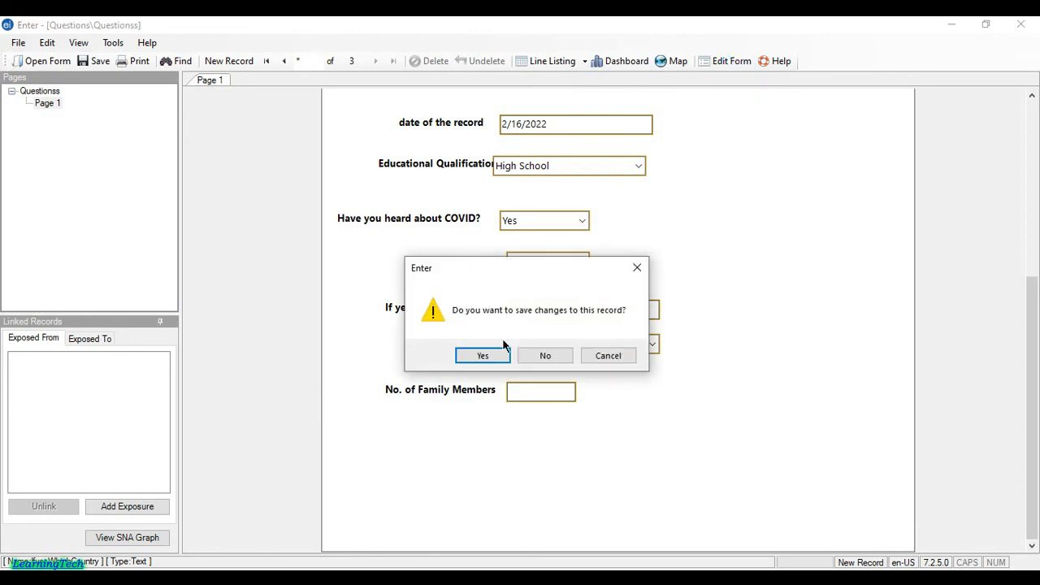
{"action": "left_click", "coordinate": [546, 356]}
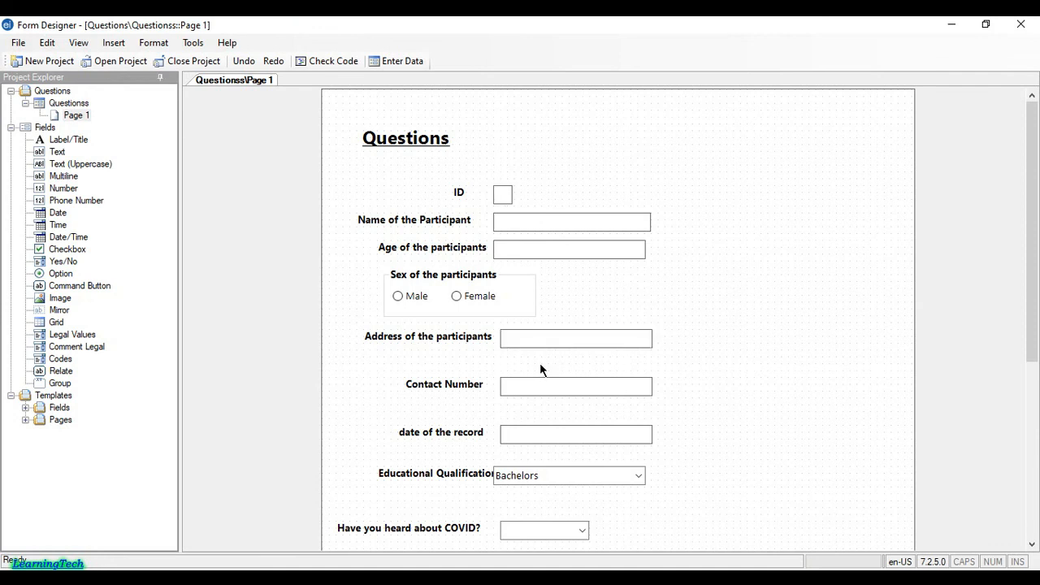
{"action": "scroll", "coordinate": [550, 337], "scroll_direction": "down", "scroll_amount": 3}
{"action": "left_click", "coordinate": [506, 346]}
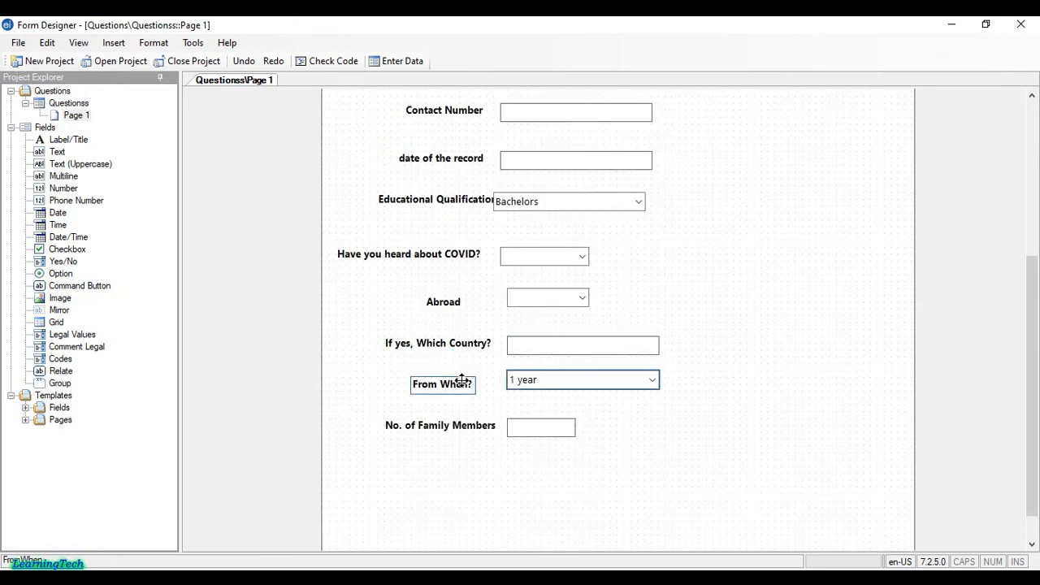
{"action": "left_click", "coordinate": [472, 344]}
{"action": "right_click", "coordinate": [471, 346]}
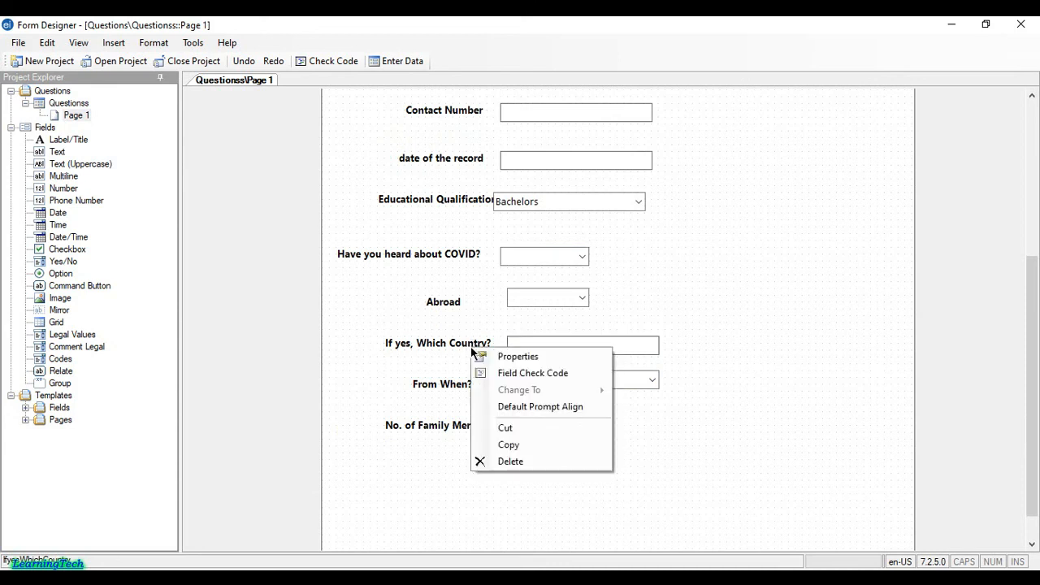
{"action": "left_click", "coordinate": [542, 357]}
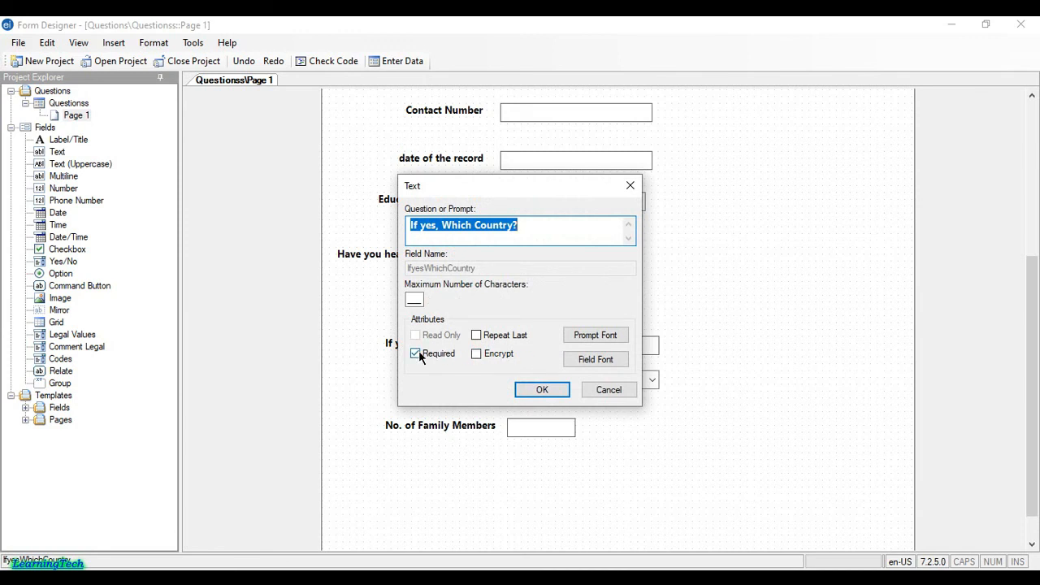
{"action": "left_click", "coordinate": [418, 355]}
{"action": "left_click", "coordinate": [553, 393]}
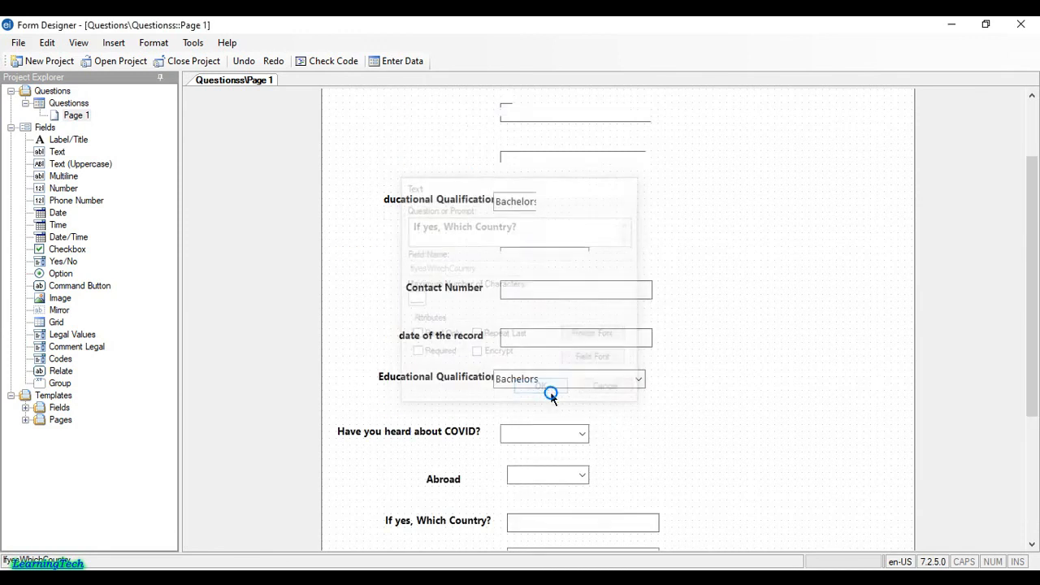
Remove the Required attribute from the "From When?" field
{"action": "scroll", "coordinate": [471, 390], "scroll_direction": "down", "scroll_amount": 3}
{"action": "left_click", "coordinate": [439, 346]}
{"action": "right_click", "coordinate": [438, 345]}
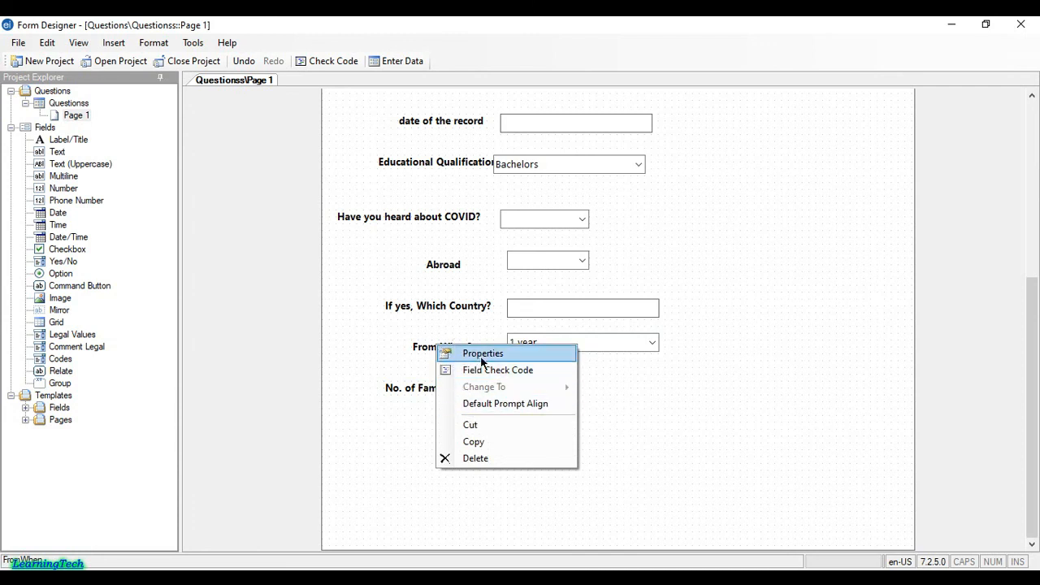
{"action": "left_click", "coordinate": [479, 354]}
{"action": "left_click", "coordinate": [416, 328]}
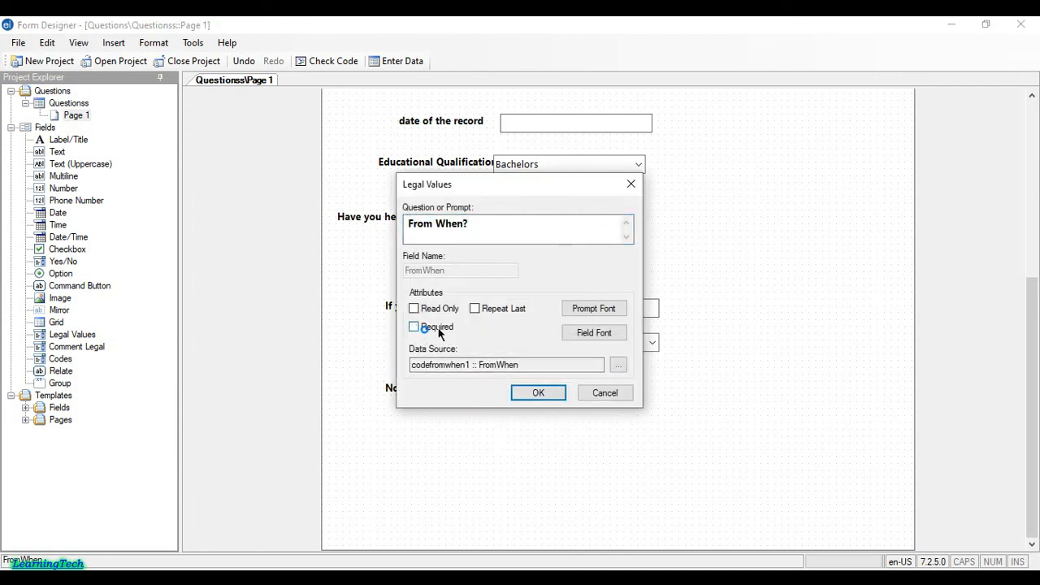
{"action": "left_click", "coordinate": [538, 394]}
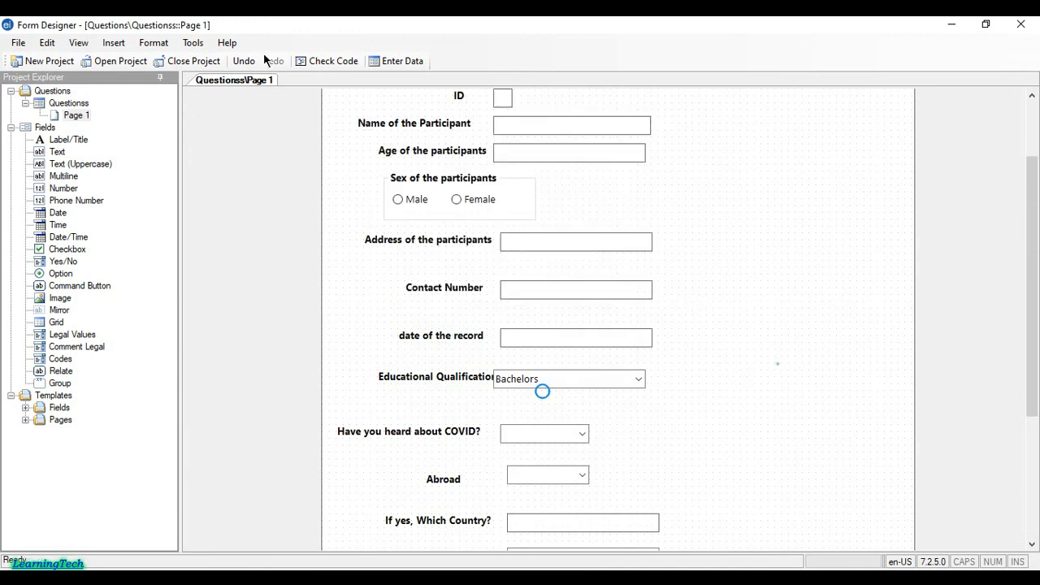
Open the edited questionnaire for data entry and look over the first record
{"action": "left_click", "coordinate": [388, 66]}
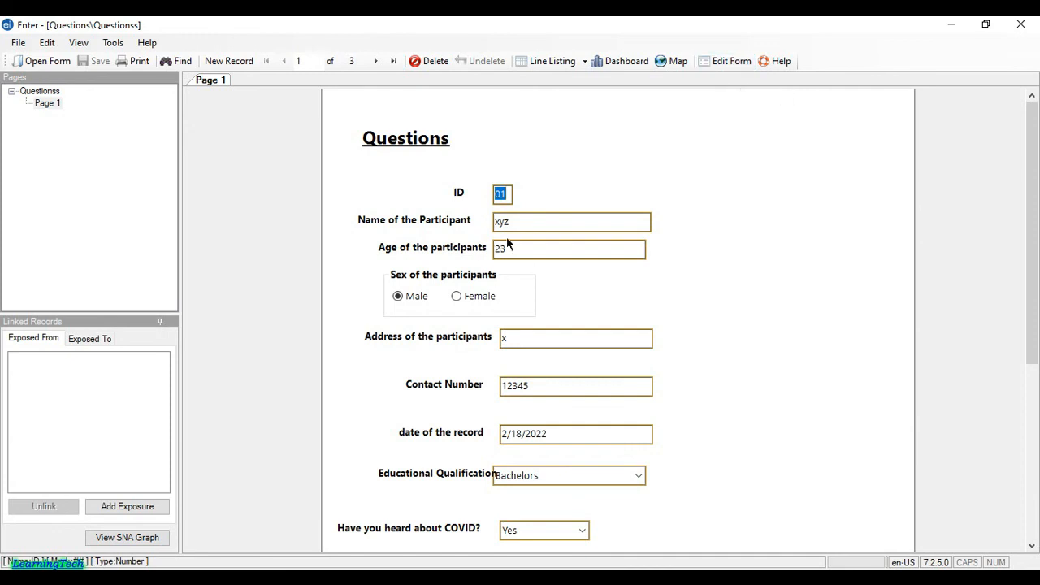
{"action": "scroll", "coordinate": [747, 352], "scroll_direction": "down", "scroll_amount": 3}
{"action": "scroll", "coordinate": [739, 329], "scroll_direction": "up", "scroll_amount": 3}
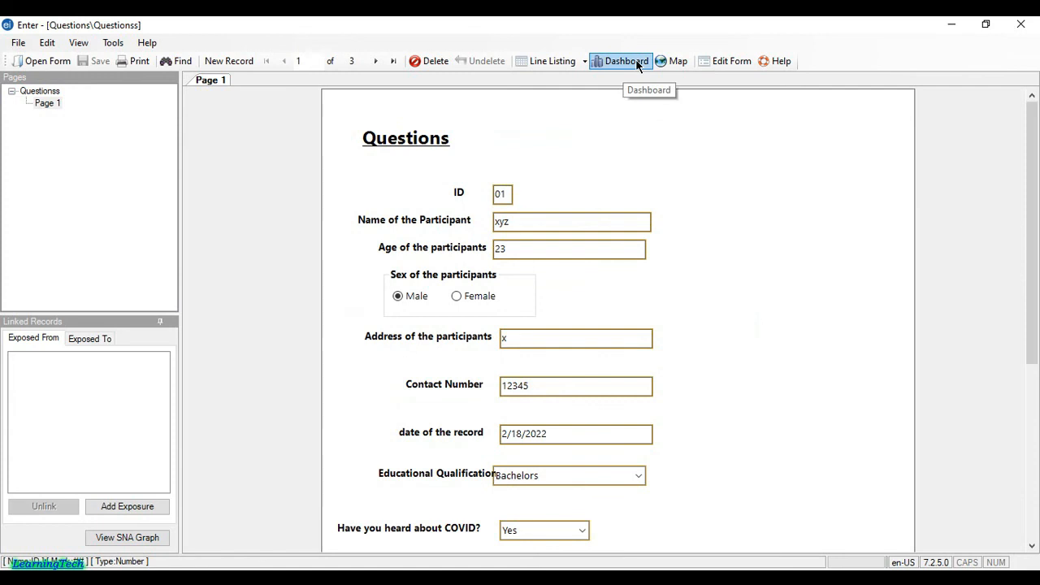
Open the questionnaire's records in the dashboard and examine its Data view and Variables view
{"action": "left_click", "coordinate": [626, 61]}
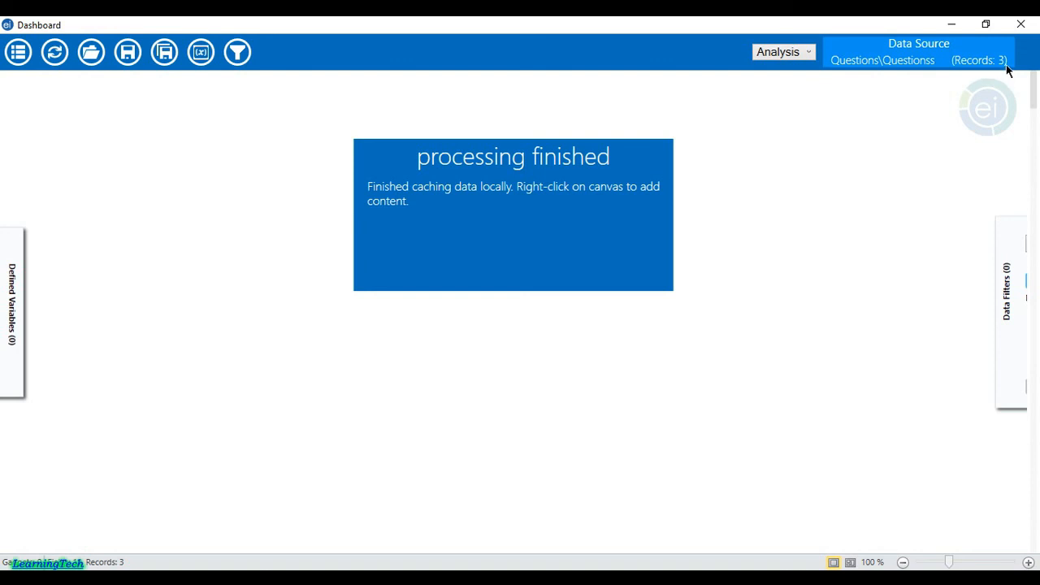
{"action": "left_click", "coordinate": [809, 53]}
{"action": "left_click", "coordinate": [792, 70]}
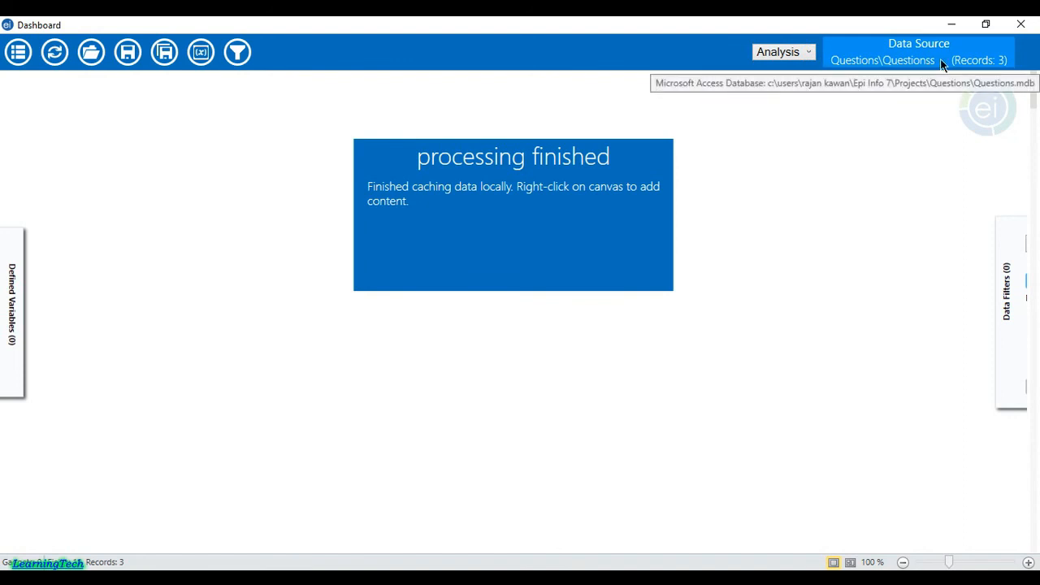
{"action": "left_click", "coordinate": [811, 53]}
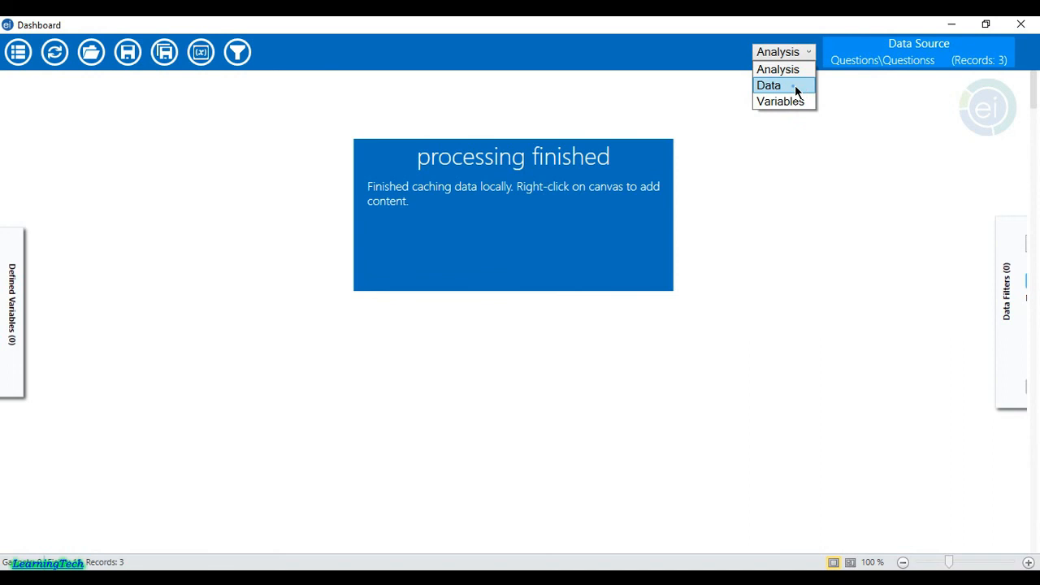
{"action": "left_click", "coordinate": [793, 85]}
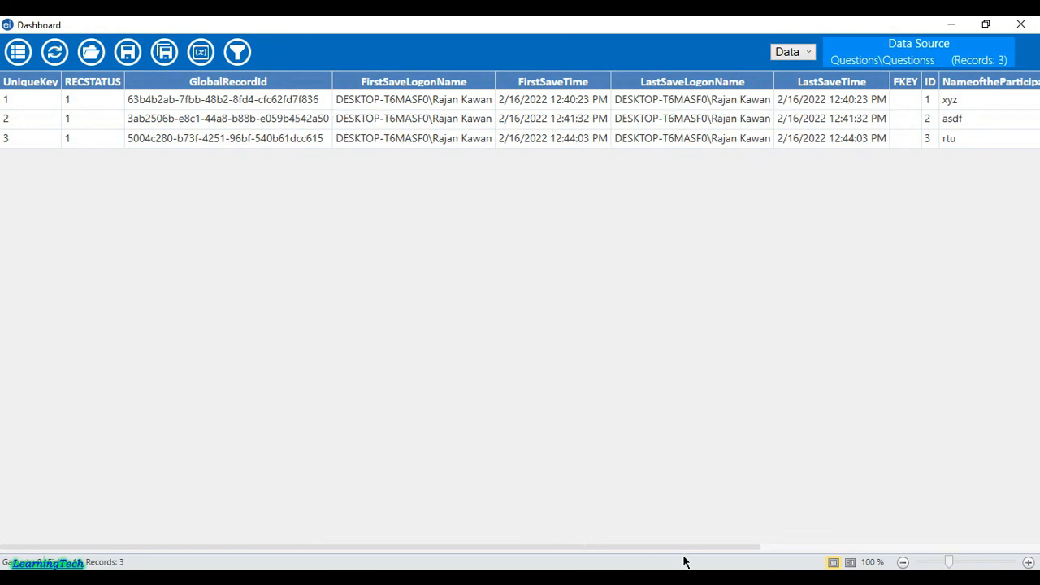
{"action": "left_click_drag", "start_coordinate": [687, 546], "coordinate": [918, 529]}
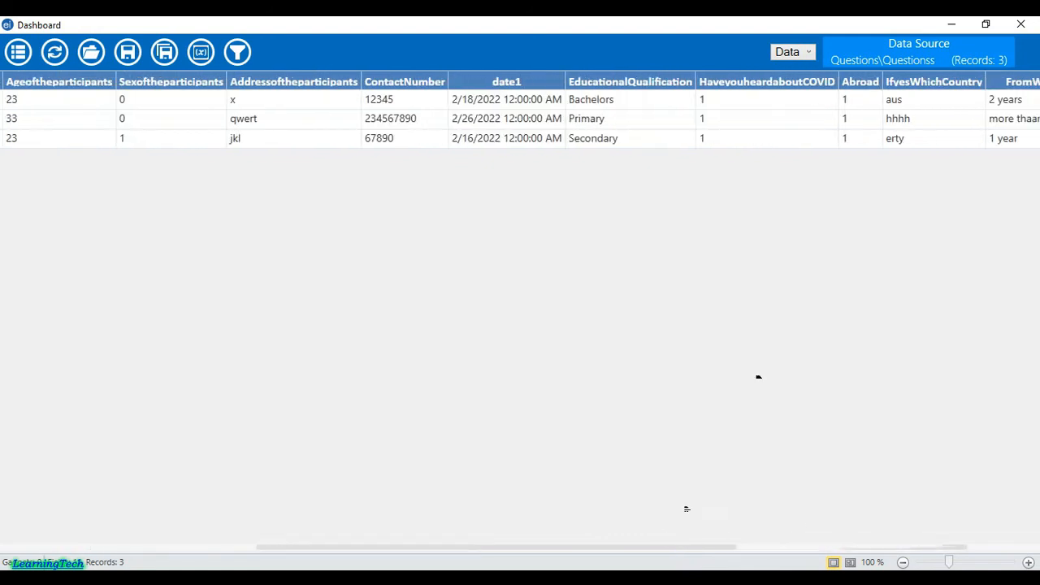
{"action": "left_click", "coordinate": [811, 54]}
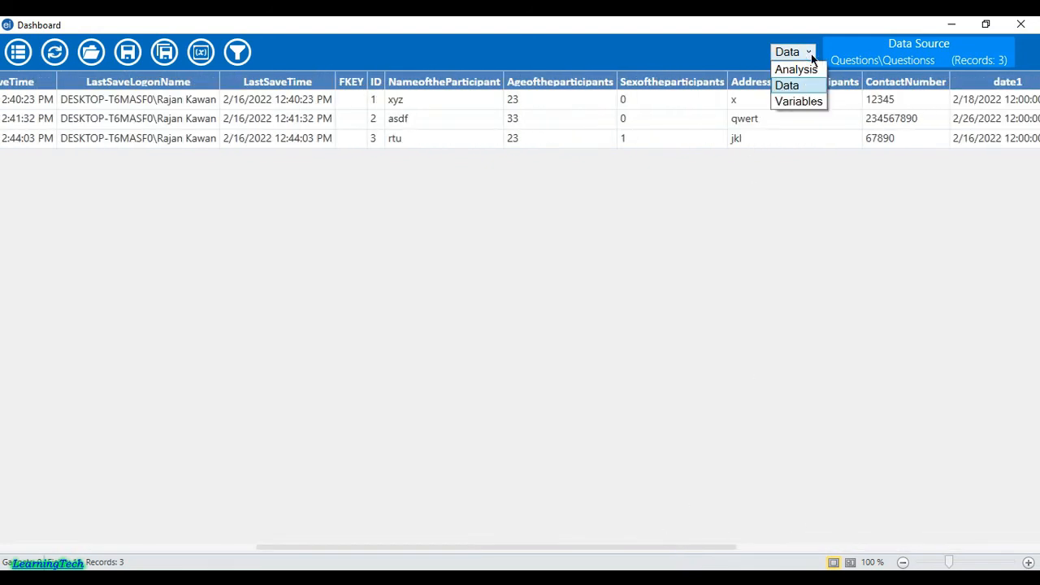
{"action": "left_click", "coordinate": [799, 101]}
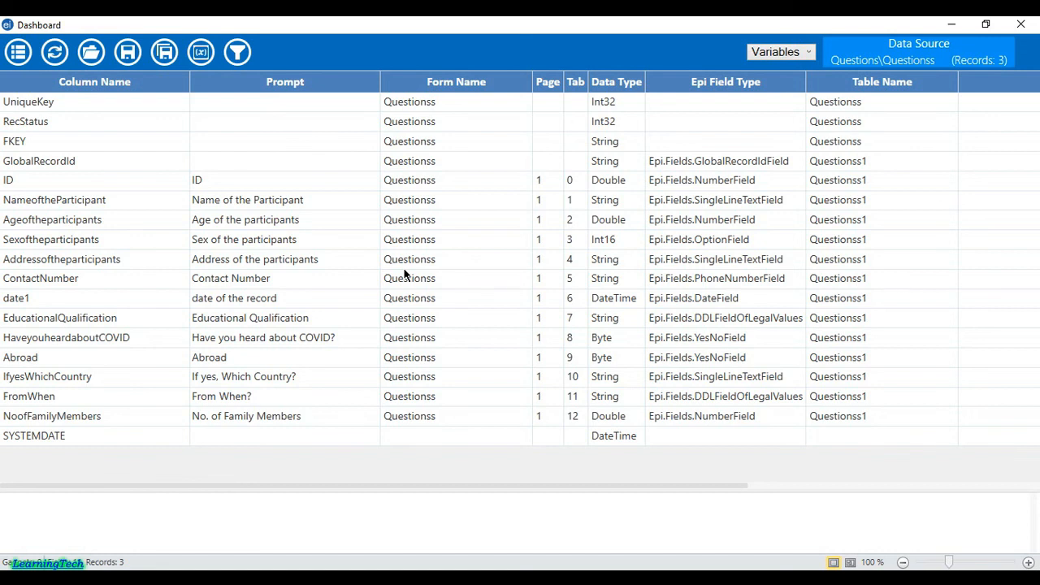
Bring up the Epi Info main window, then minimize it and the dashboard to return to the data entry form
{"action": "left_click", "coordinate": [502, 496]}
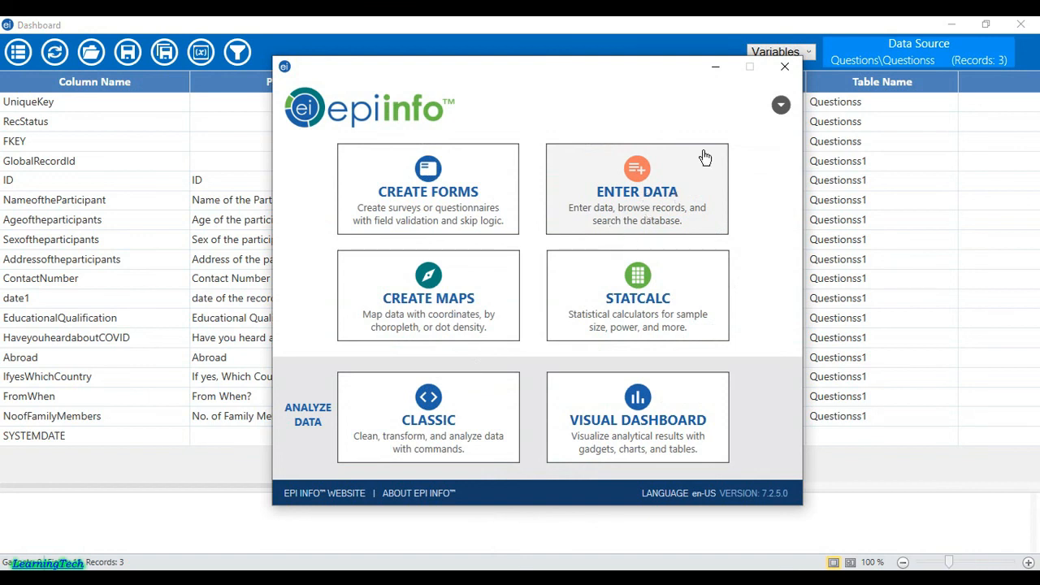
{"action": "left_click", "coordinate": [714, 72]}
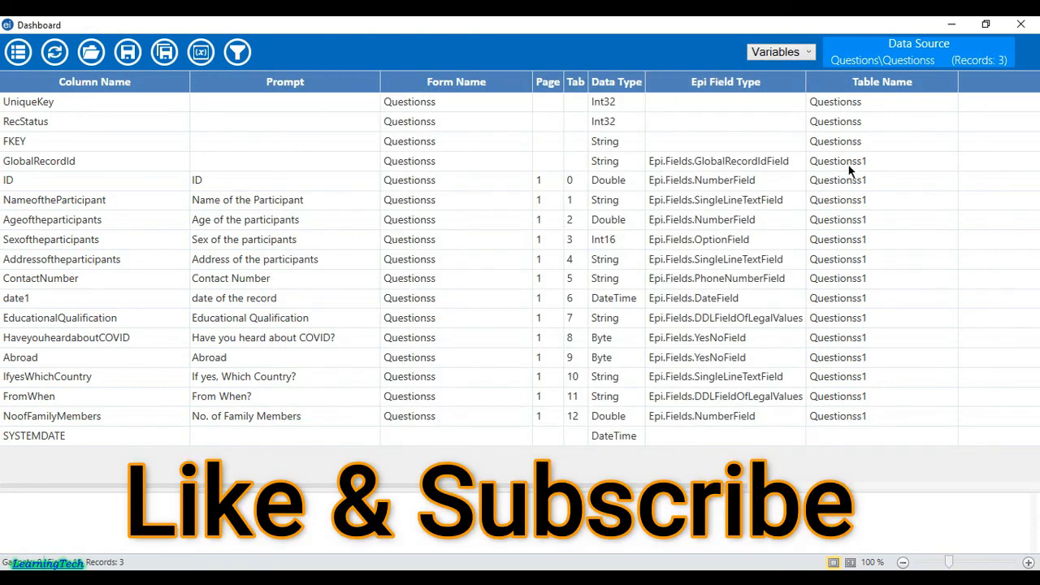
{"action": "left_click", "coordinate": [955, 26]}
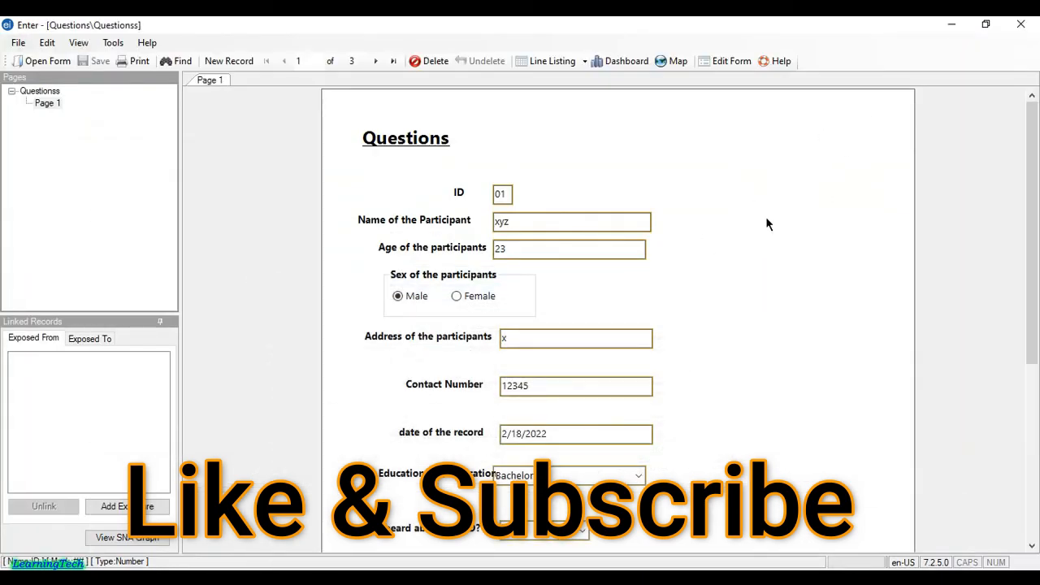
{"action": "left_click_drag", "start_coordinate": [1036, 178], "coordinate": [1035, 153]}
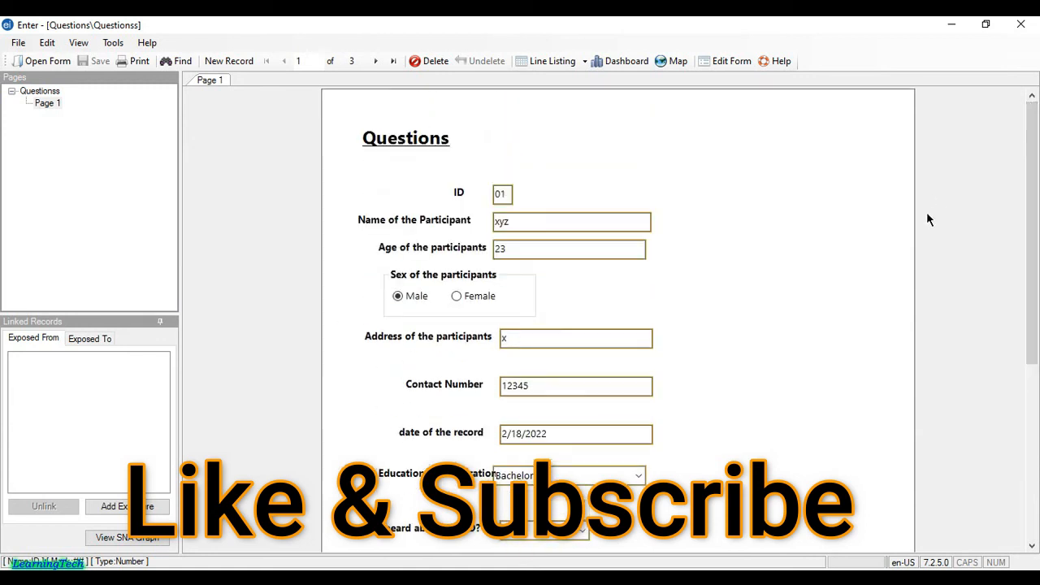